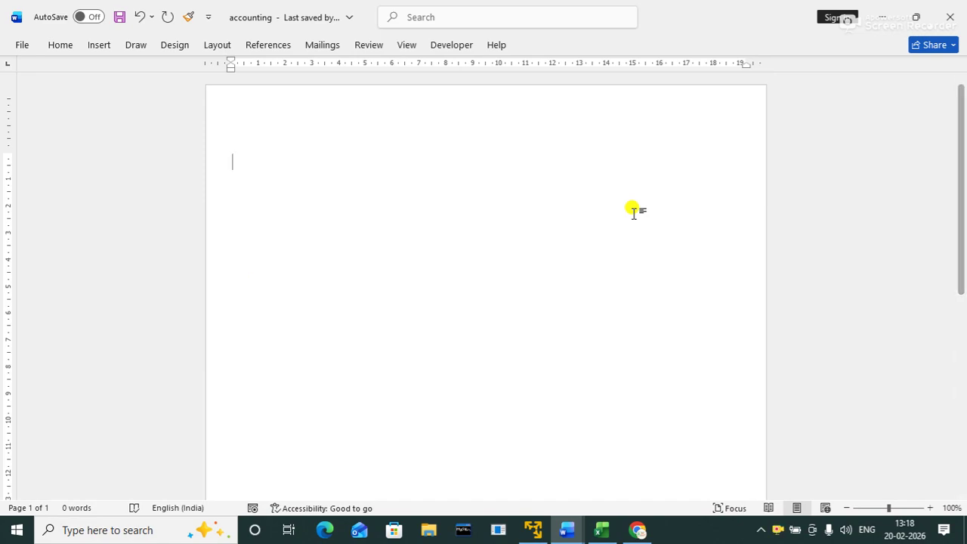
# Step: Dismiss the Run prompt and File Explorer, then create a new blank document, Document3
pyautogui.press('super+r')
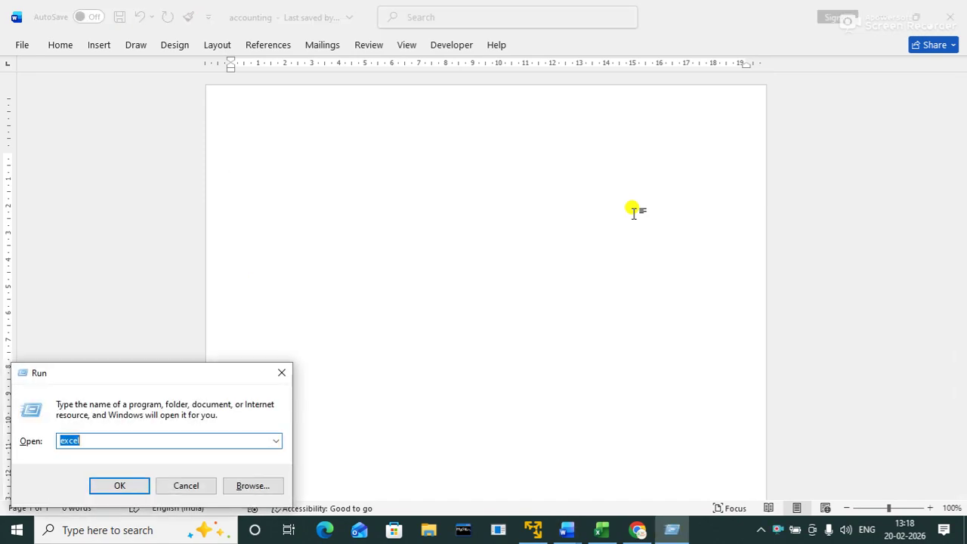
pyautogui.press('Return')
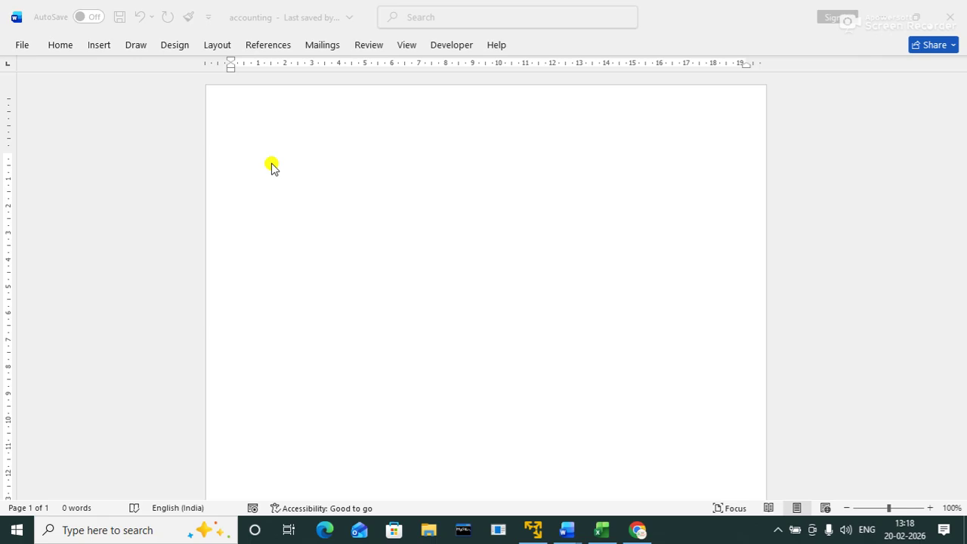
pyautogui.press('super+e')
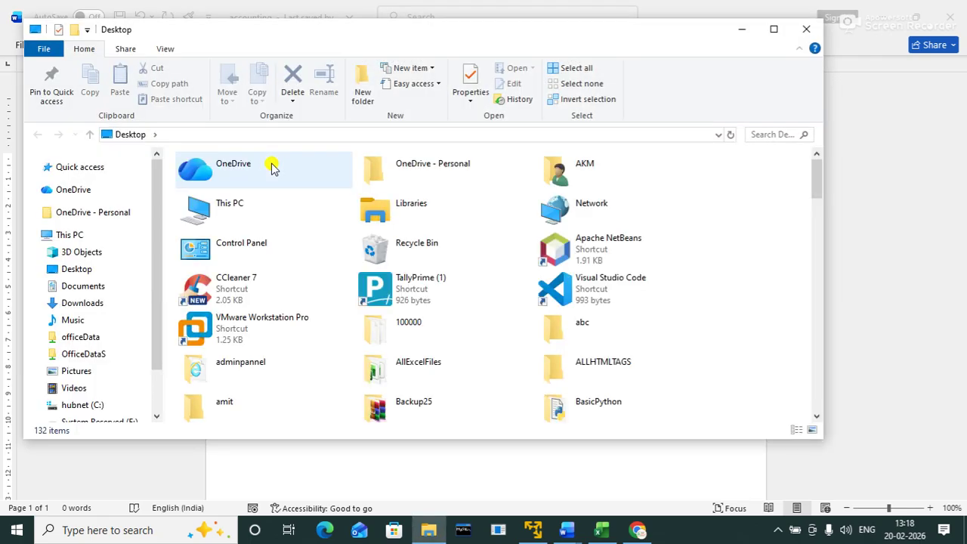
pyautogui.click(805, 30)
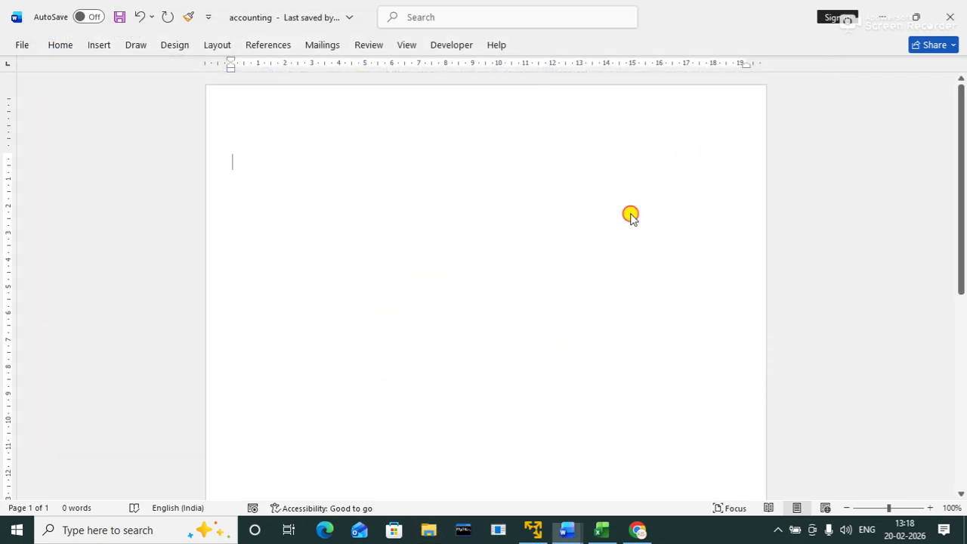
pyautogui.hotkey('ctrl', 'n')
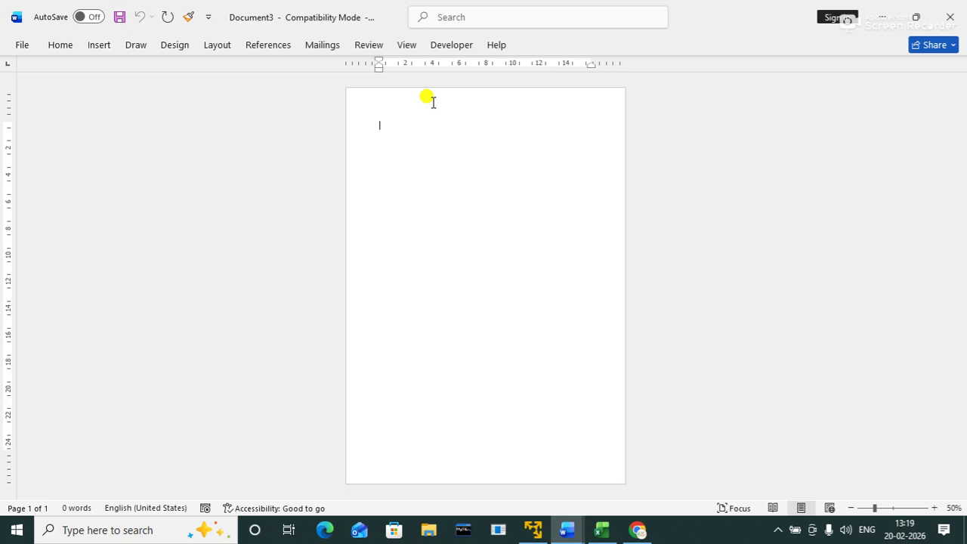
# Step: Adjust the zoom slider, magnifying the page to 500% and then easing it back down
pyautogui.click(871, 507)
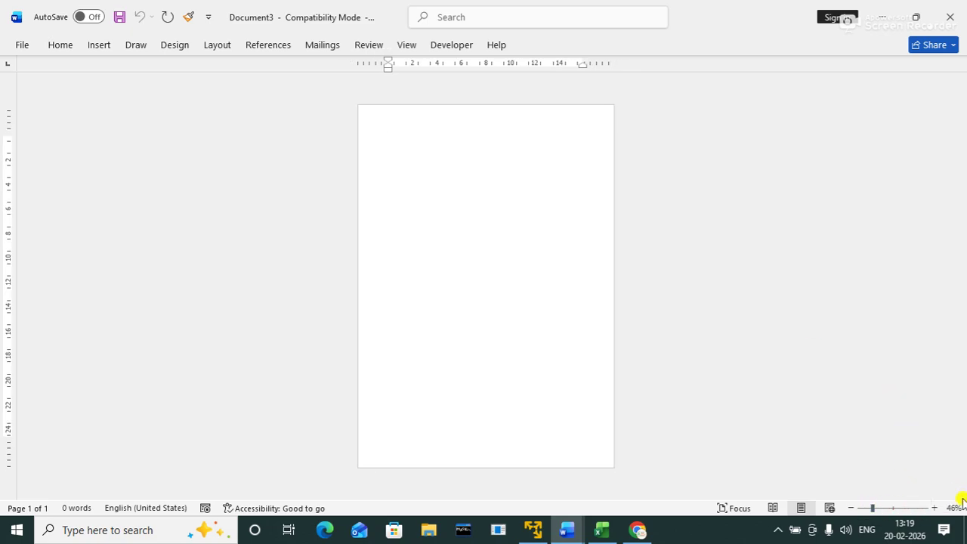
pyautogui.moveTo(871, 508); pyautogui.dragTo(923, 496)
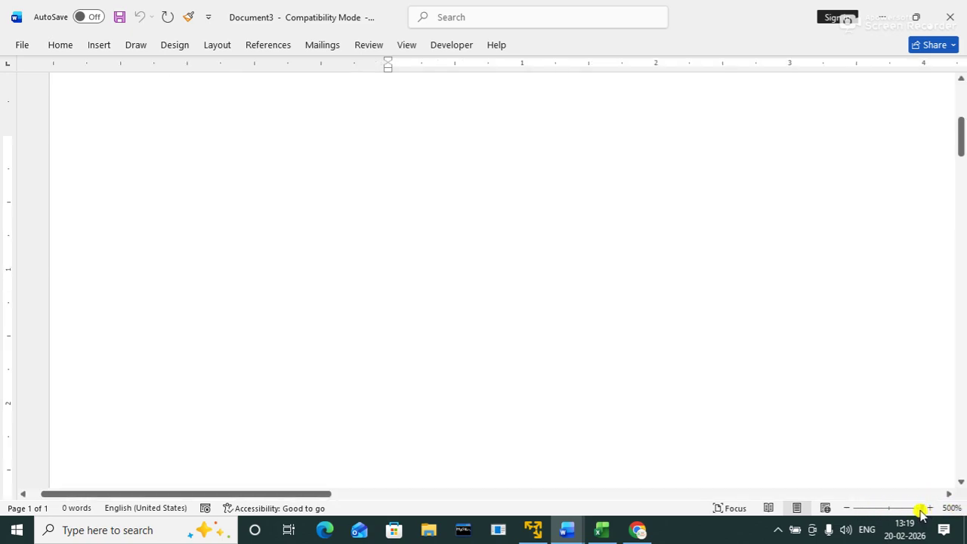
pyautogui.moveTo(922, 514); pyautogui.dragTo(888, 509)
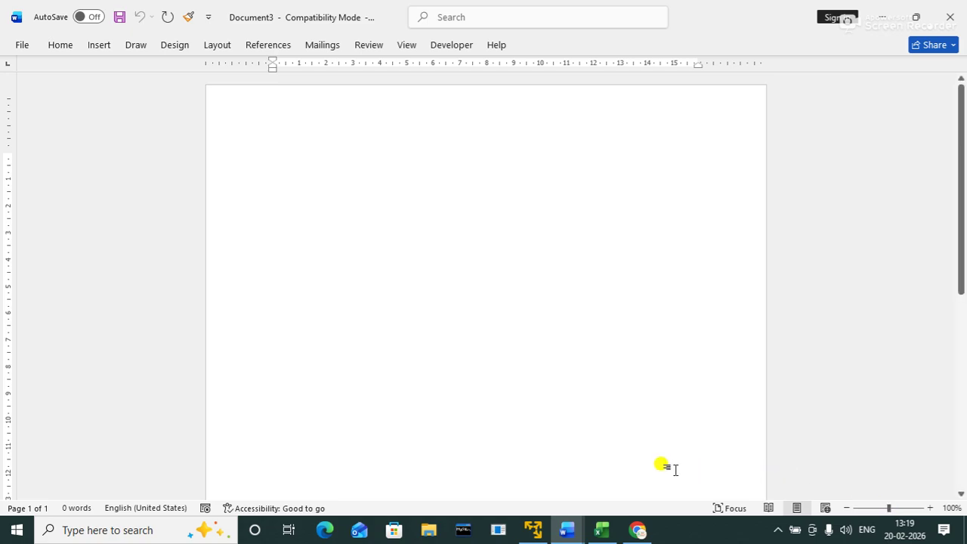
# Step: Start the numbered list with item 1 'save file'
pyautogui.write('1.')
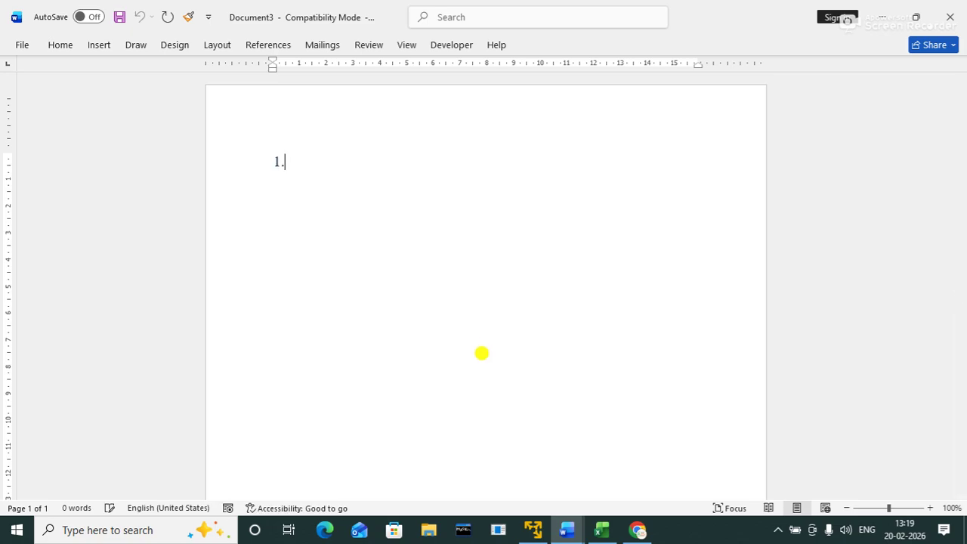
pyautogui.press('BackSpace')
pyautogui.press('BackSpace')
pyautogui.write('1. ')
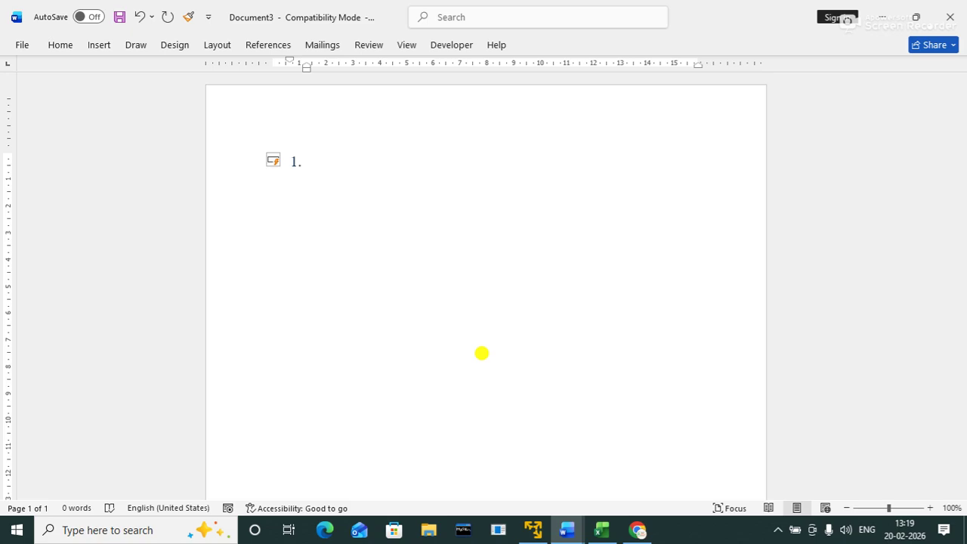
pyautogui.write('save file')
pyautogui.press('Return')
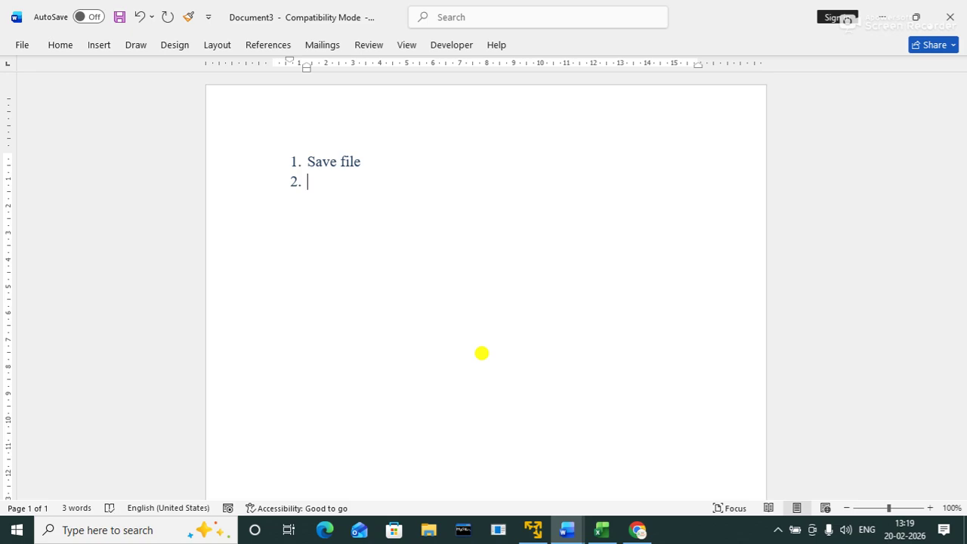
# Step: Add items 2 and 3: 'save file in pdf format' and 'protect file using password'
pyautogui.write('cr')
pyautogui.press('BackSpace')
pyautogui.press('BackSpace')
pyautogui.write('save file')
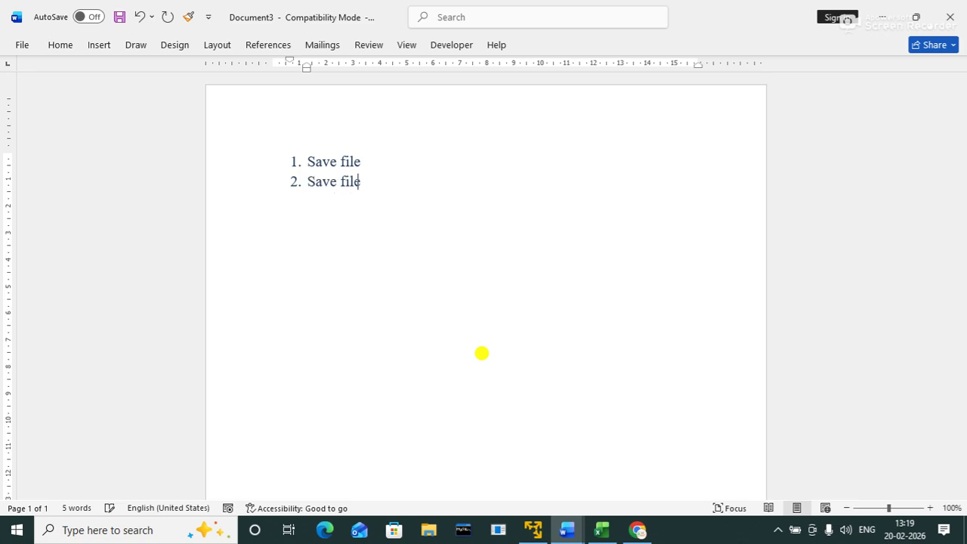
pyautogui.write(' in pdf format')
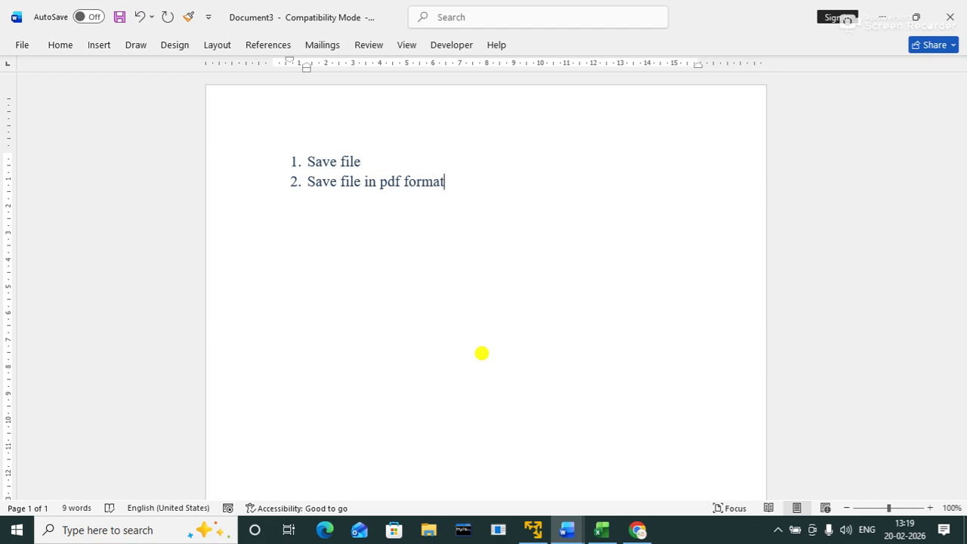
pyautogui.press('Return')
pyautogui.write('prot')
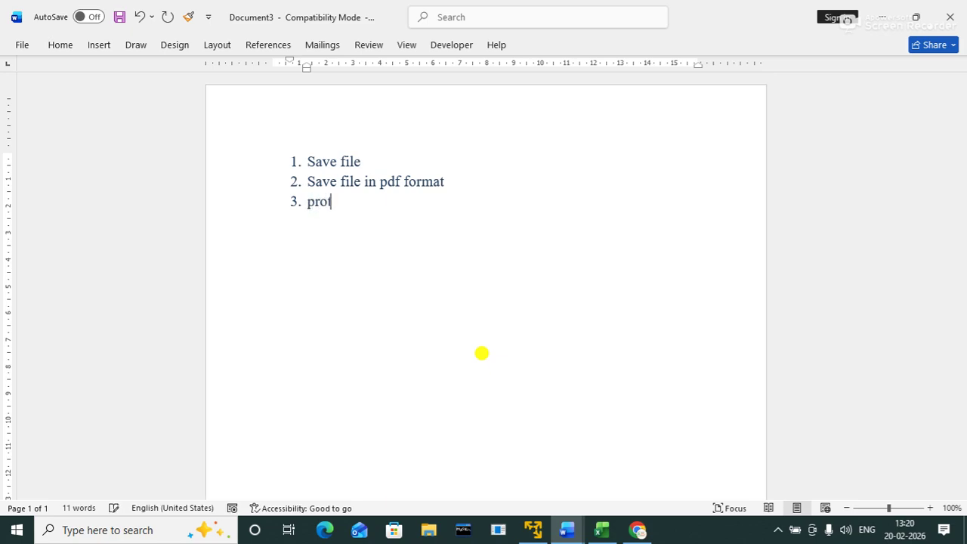
pyautogui.write('ect file')
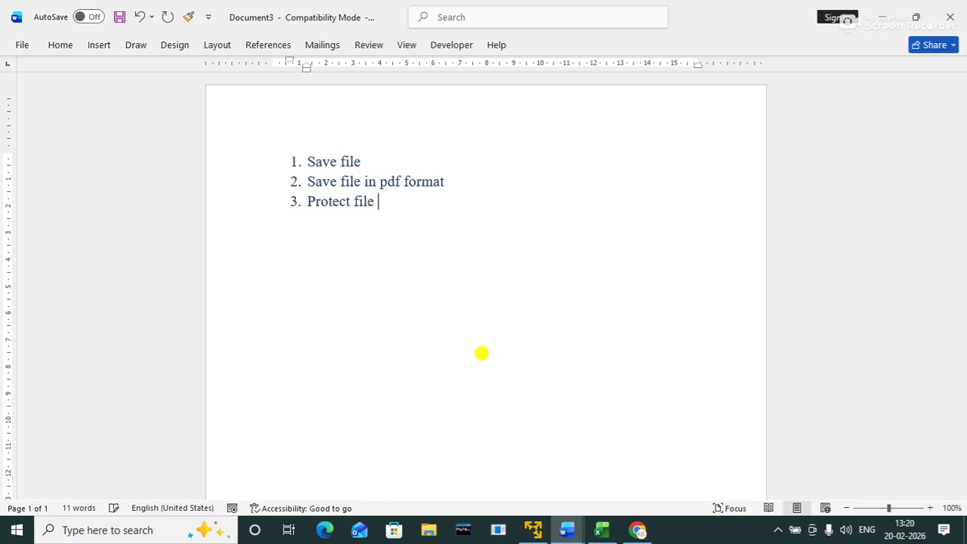
pyautogui.write(' using password')
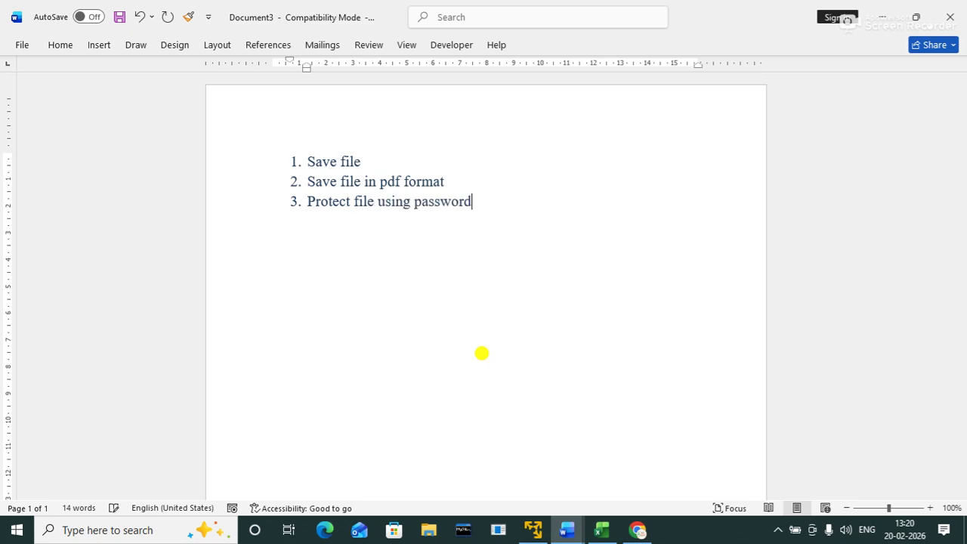
pyautogui.press('Return')
# Step: Add items 4–6: 'zoom level', 'page setup' and 'paragraph setting'
pyautogui.write('zoom level')
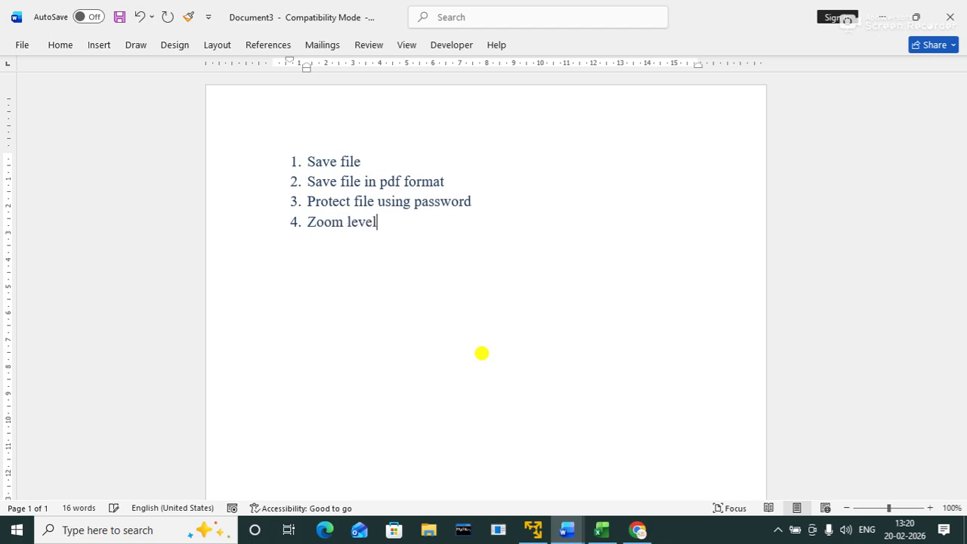
pyautogui.press('Return')
pyautogui.write('page setup')
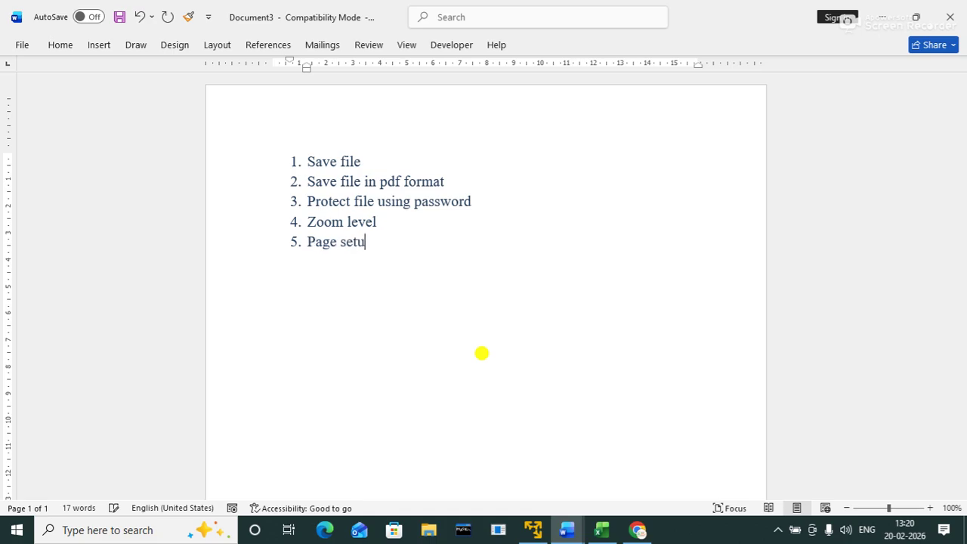
pyautogui.press('Return')
pyautogui.write('pt')
pyautogui.write('s')
pyautogui.press('BackSpace')
pyautogui.press('BackSpace')
pyautogui.write('rag')
pyautogui.press('BackSpace')
pyautogui.write('gra')
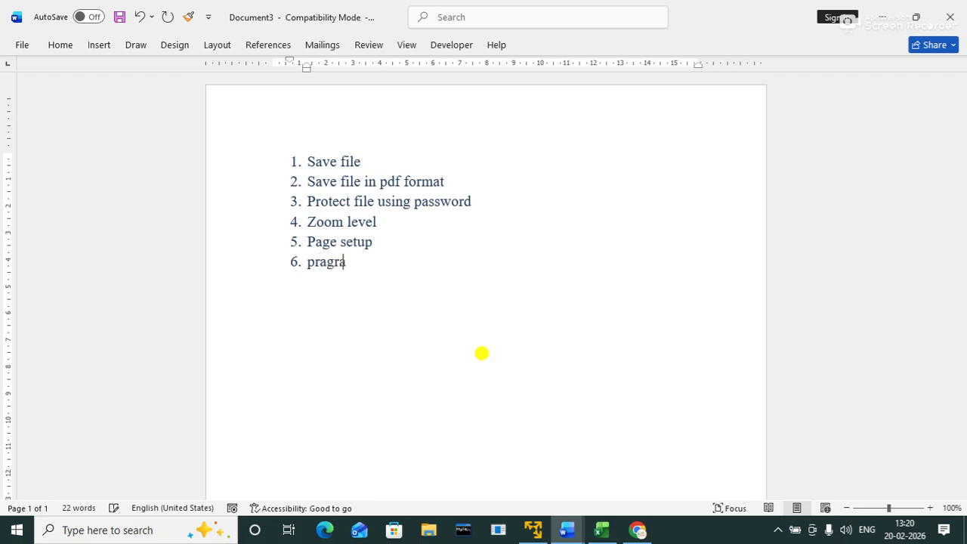
pyautogui.write('ph setting')
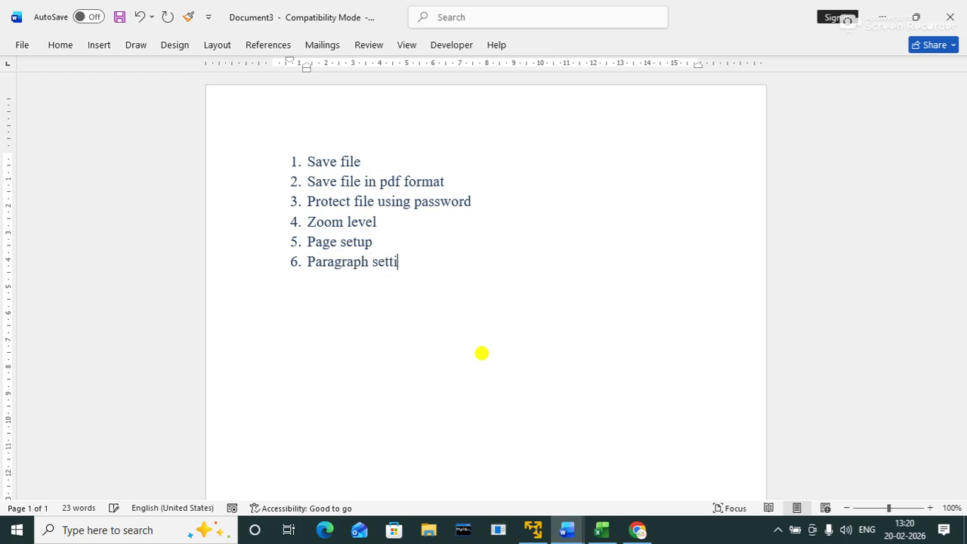
pyautogui.press('Return')
# Step: Add items 7–10: 'font setting', 'selection', 'Line draw' and 'table draw'
pyautogui.write('font setting')
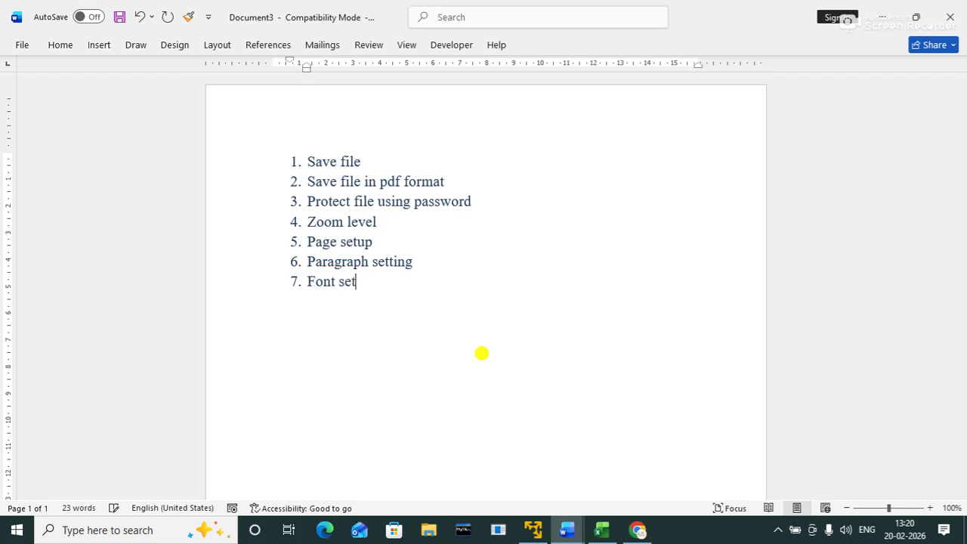
pyautogui.press('Return')
pyautogui.write('select')
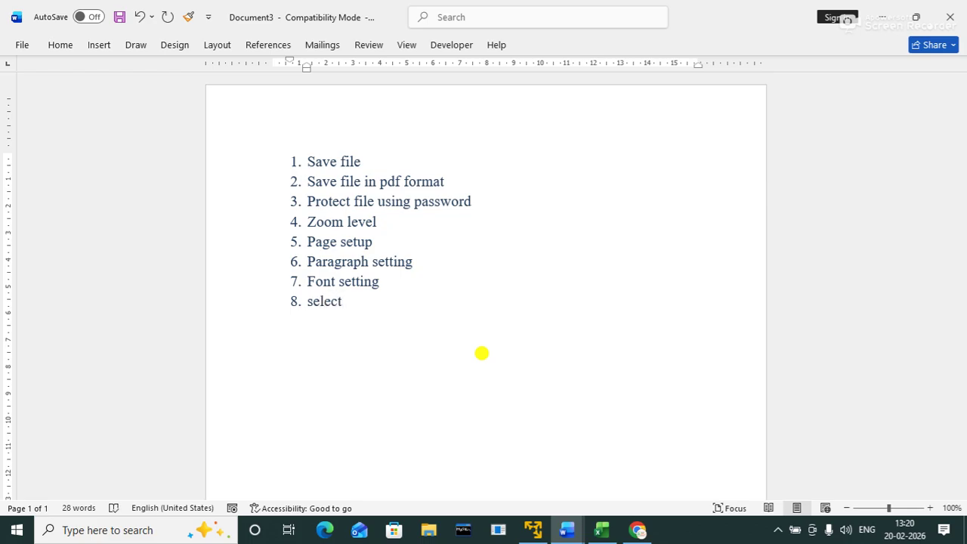
pyautogui.write('ion')
pyautogui.press('Return')
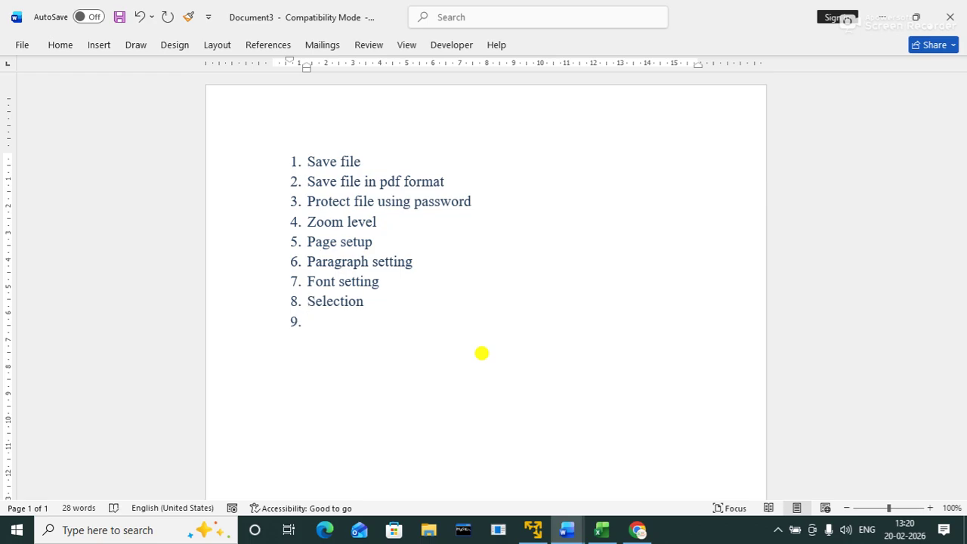
pyautogui.write('Line draw')
pyautogui.press('Return')
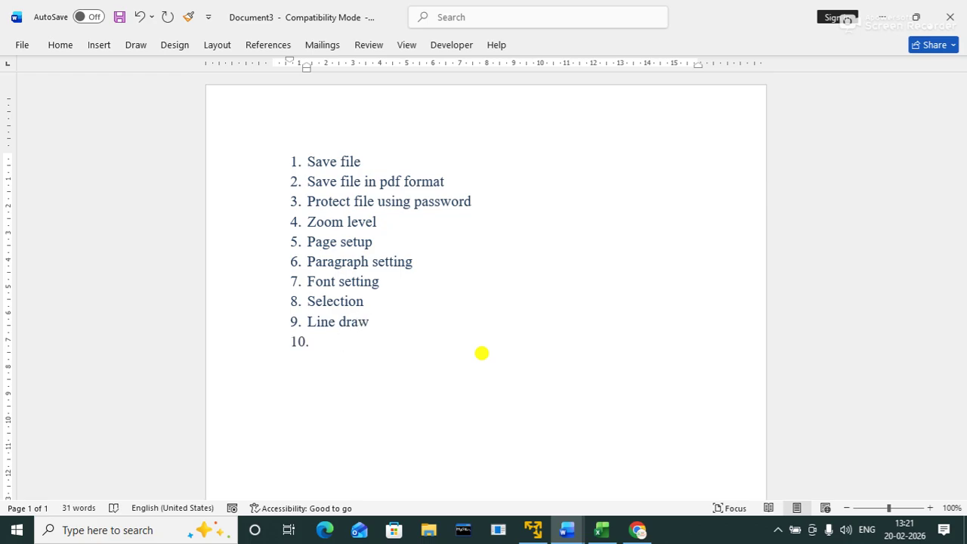
pyautogui.write('table draw')
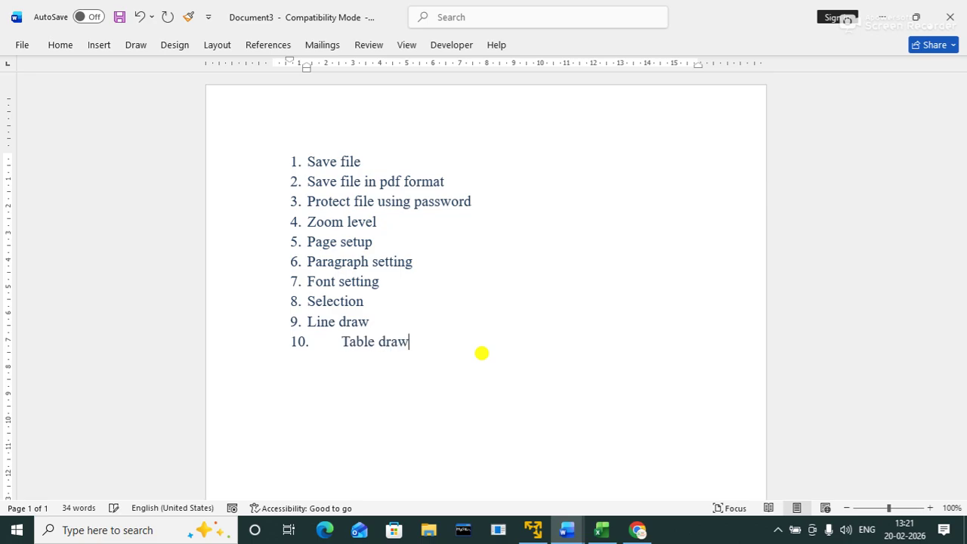
# Step: Add items 11 'bullet and numbering' and 12 'format painter', beginning an empty item 13
pyautogui.press('Return')
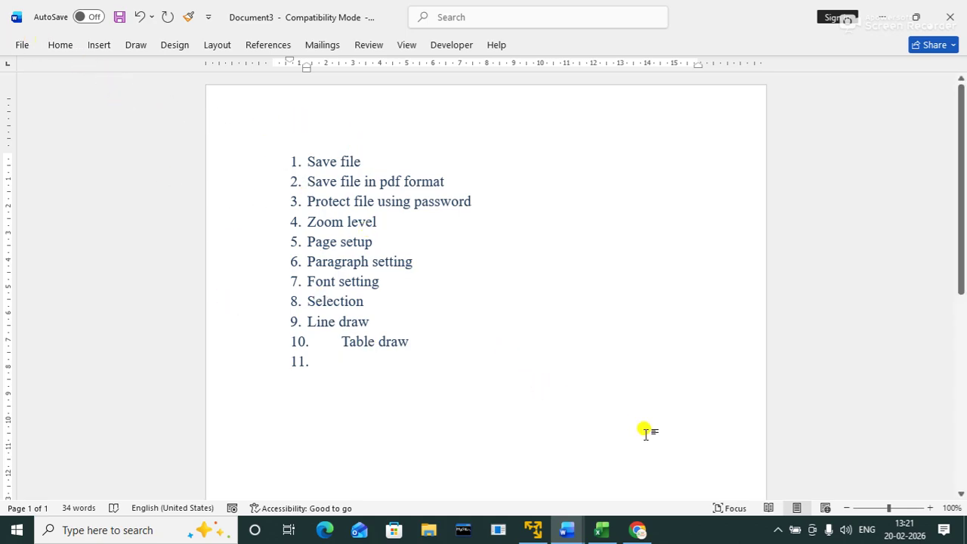
pyautogui.write('bullet an')
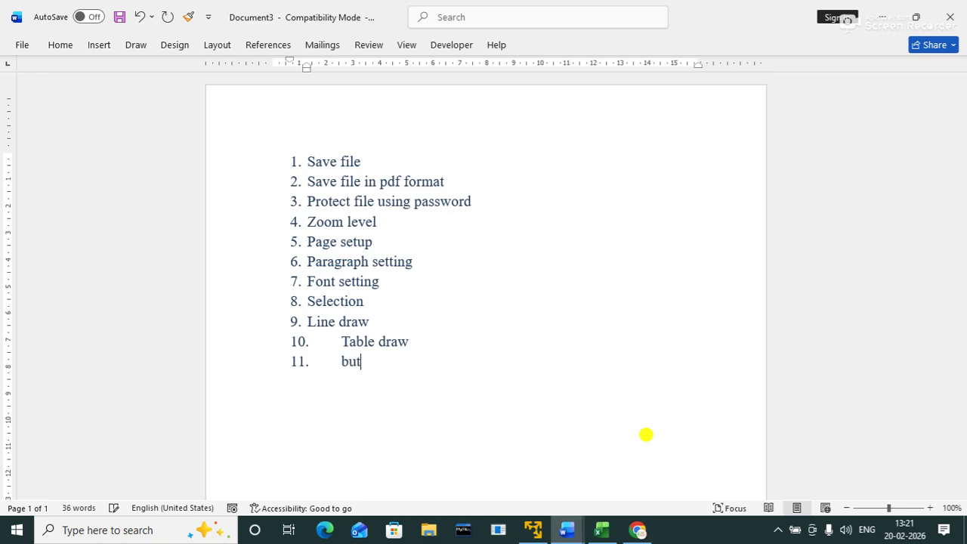
pyautogui.write('d numbering')
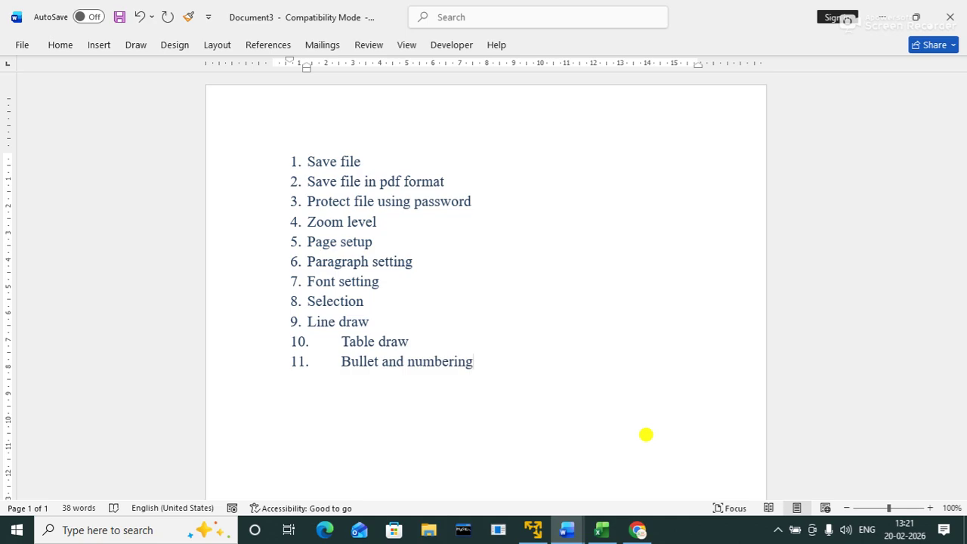
pyautogui.press('Return')
pyautogui.write('format painter')
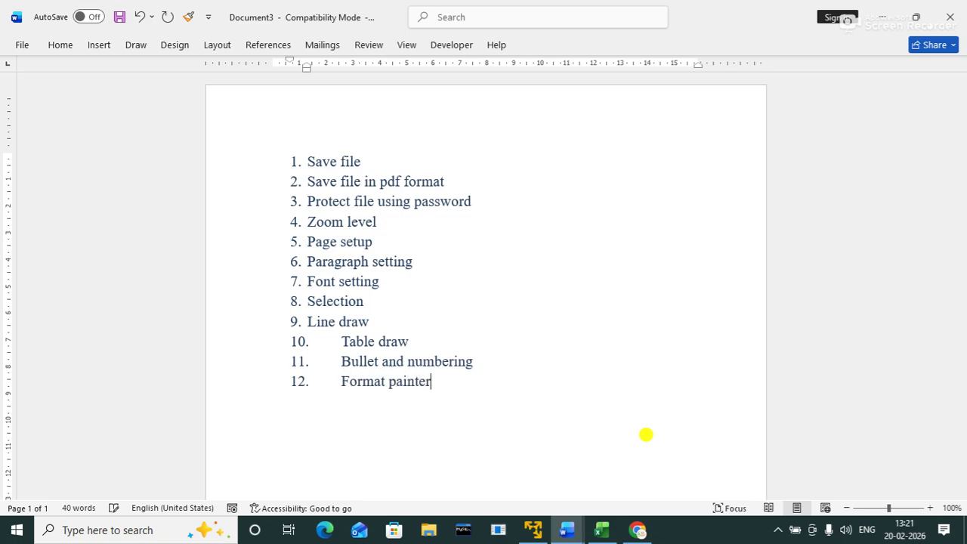
pyautogui.press('Return')
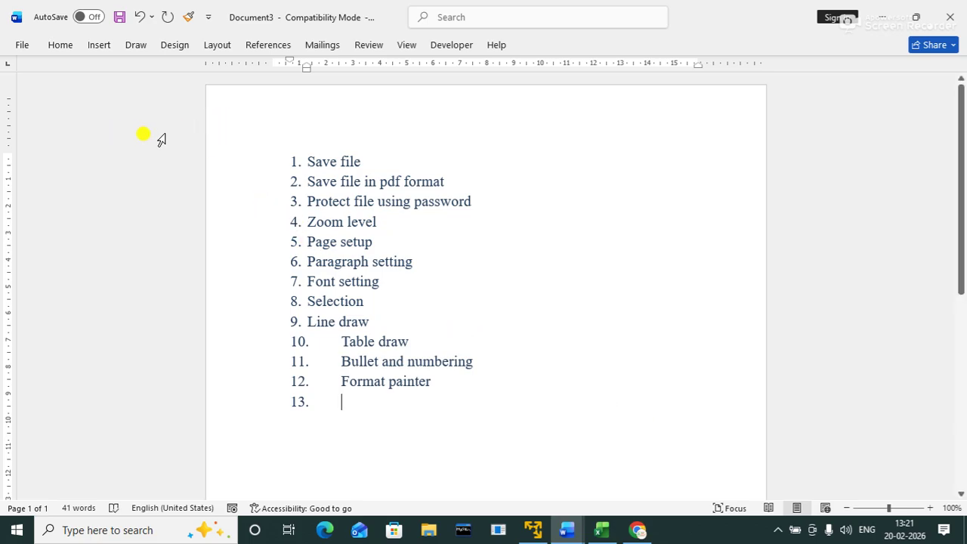
pyautogui.click(60, 45)
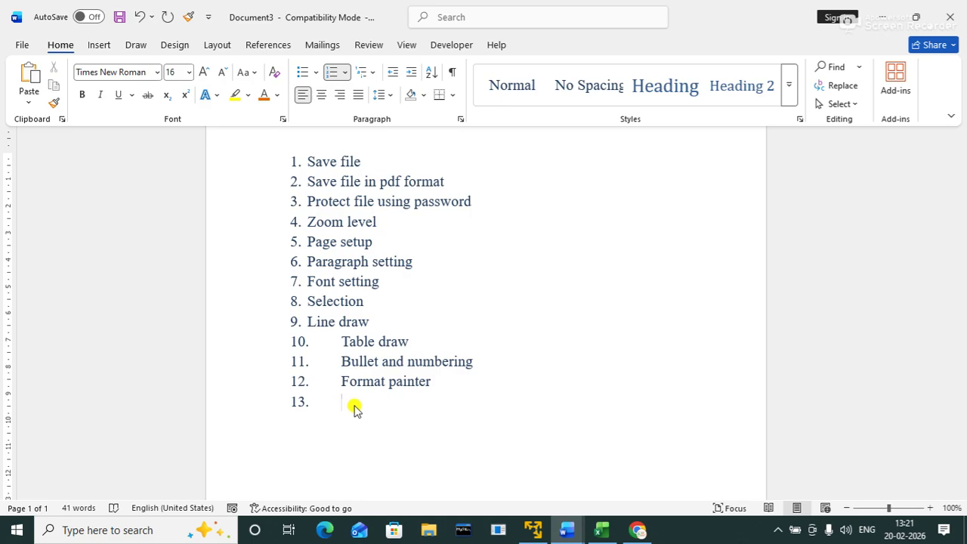
# Step: Fill items 13 and 14 with 'style' and 'find'
pyautogui.click(355, 404)
pyautogui.write('s')
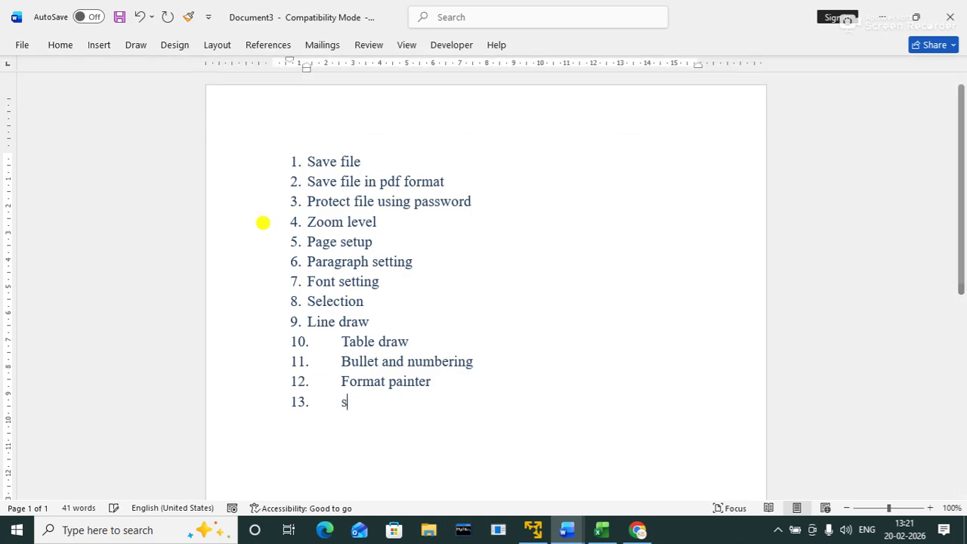
pyautogui.write('tyle')
pyautogui.press('Return')
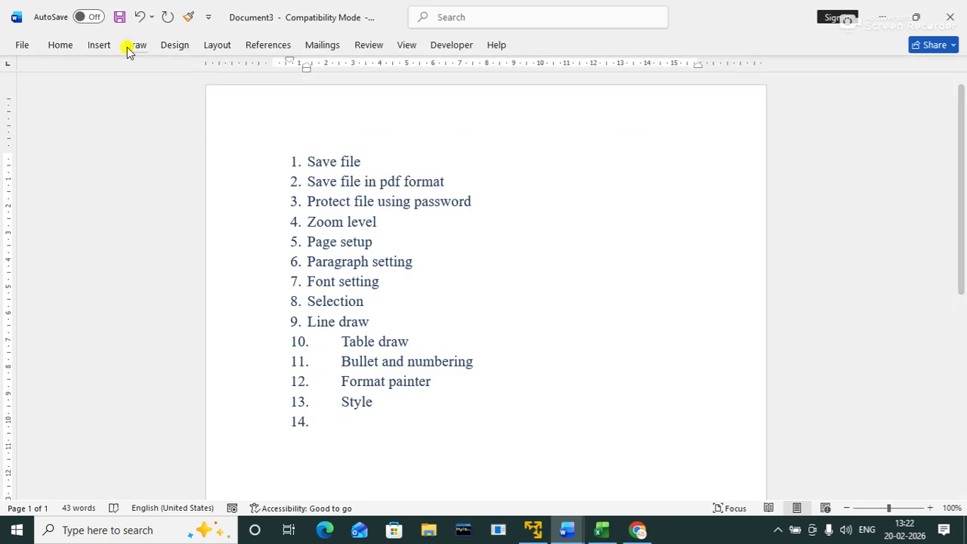
pyautogui.click(53, 46)
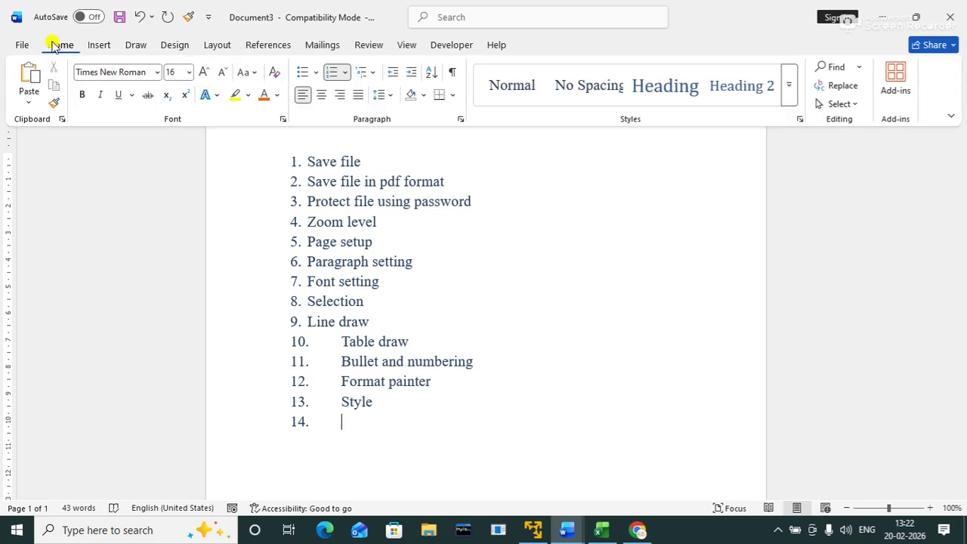
pyautogui.click(355, 424)
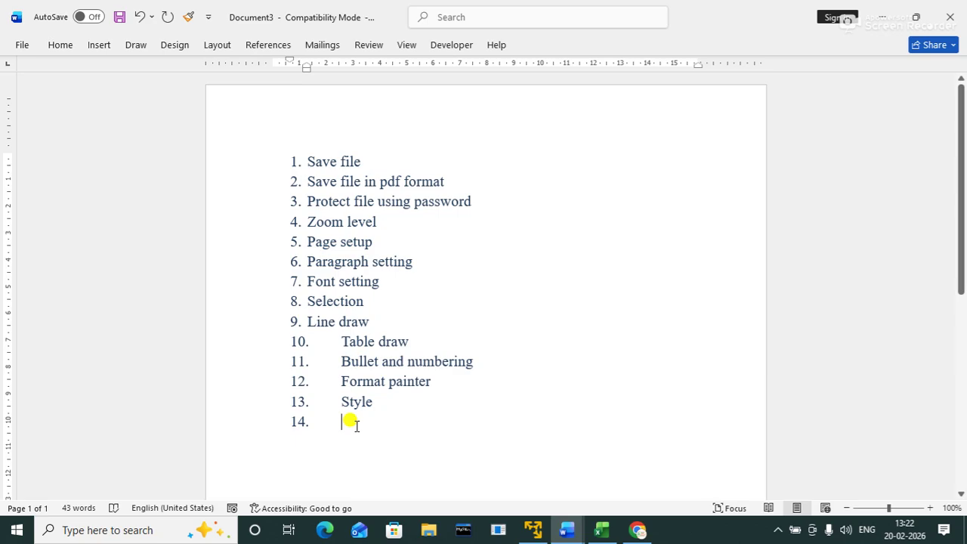
pyautogui.write('find')
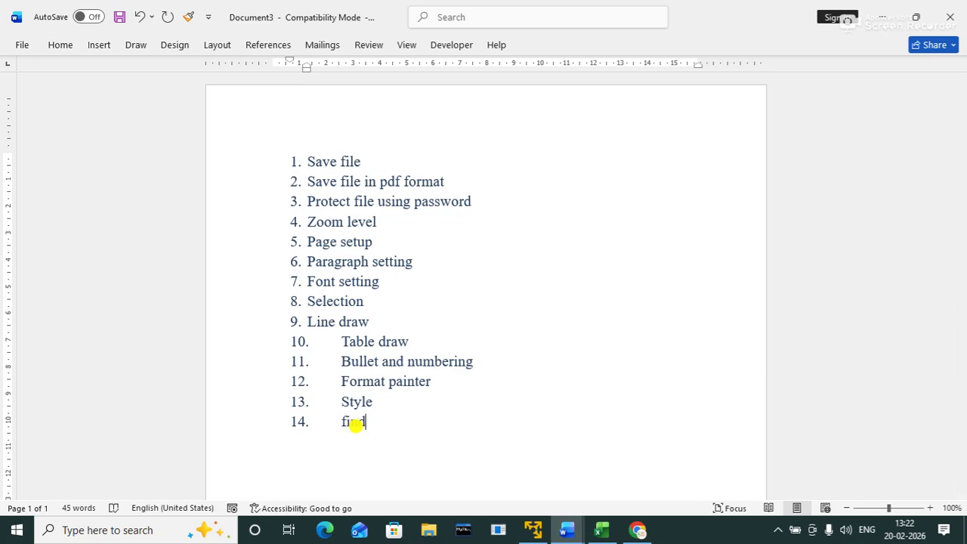
pyautogui.press('Return')
# Step: Add items 15–17: 'replace', 'goto' and 'addins'
pyautogui.write('relp')
pyautogui.press('BackSpace')
pyautogui.press('BackSpace')
pyautogui.write('place')
pyautogui.press('Return')
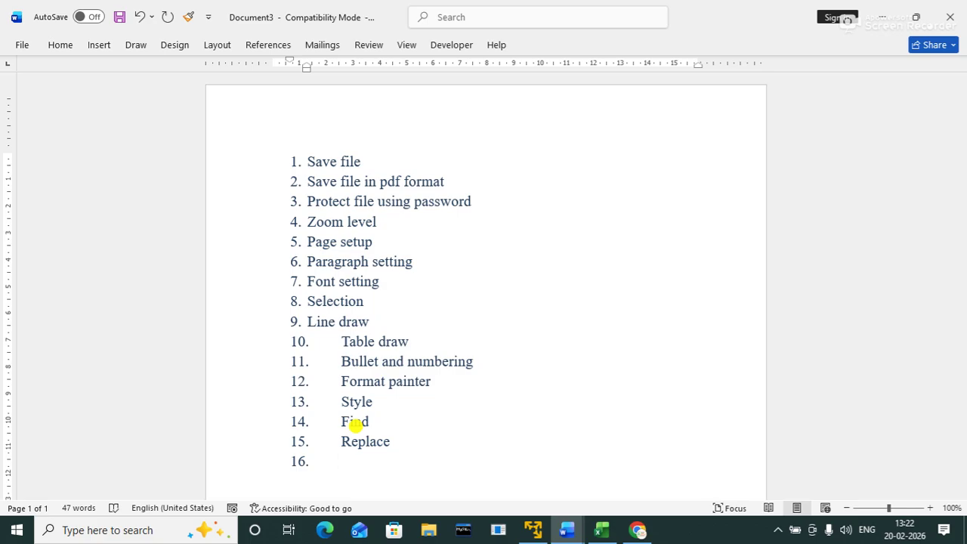
pyautogui.write('goto')
pyautogui.press('Return')
pyautogui.write('add')
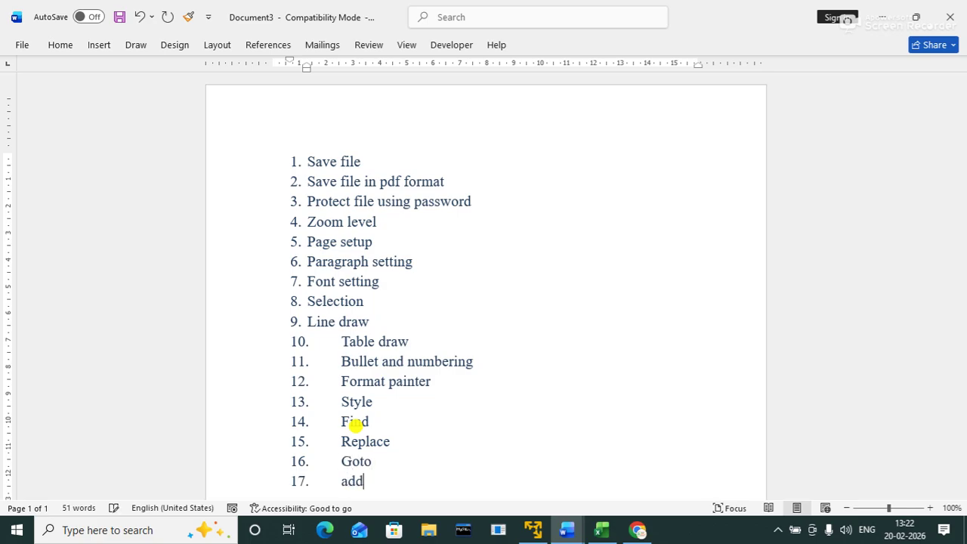
pyautogui.write('ins')
pyautogui.click(50, 45)
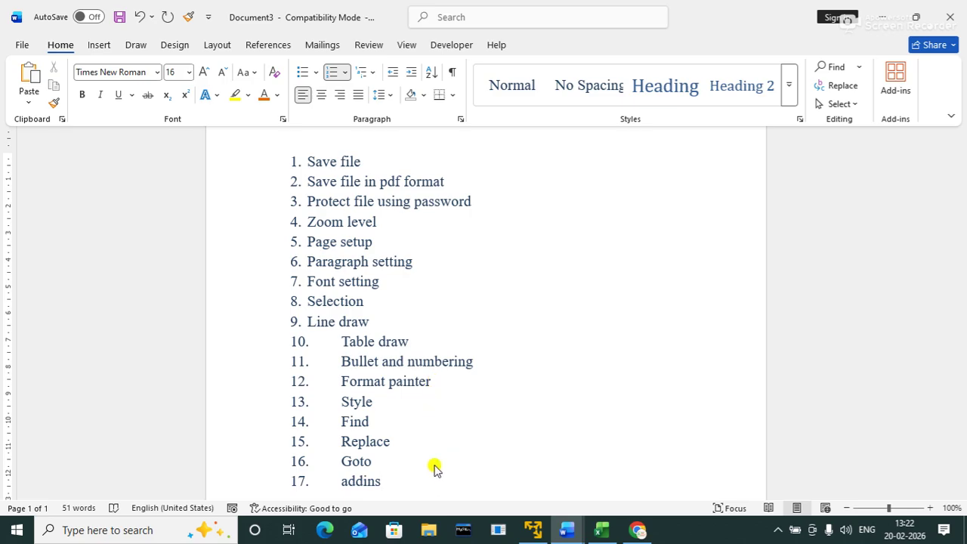
# Step: Add items 18 'sorting' and 19 'paste special', then go to the File backstage
pyautogui.hotkey('ctrl', 'F1')
pyautogui.press('Return')
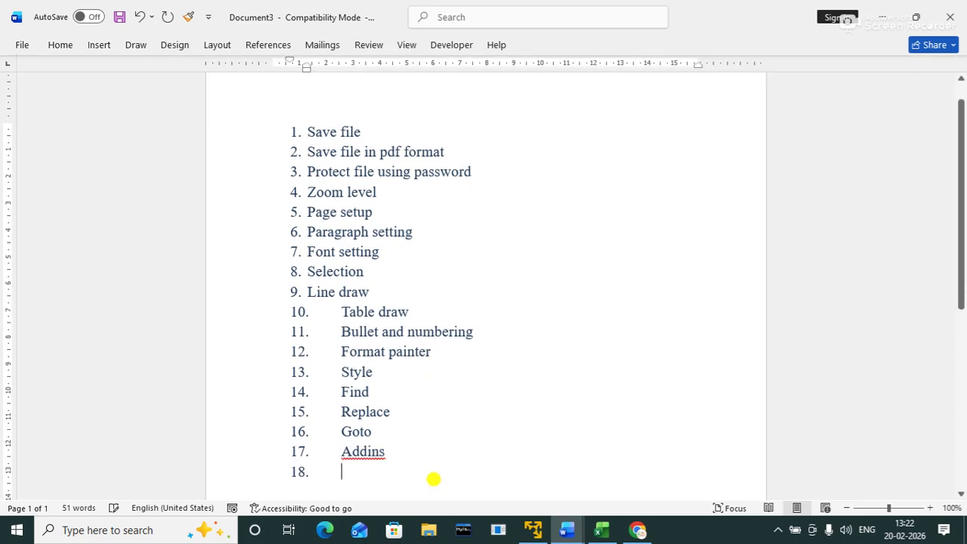
pyautogui.write('sorting')
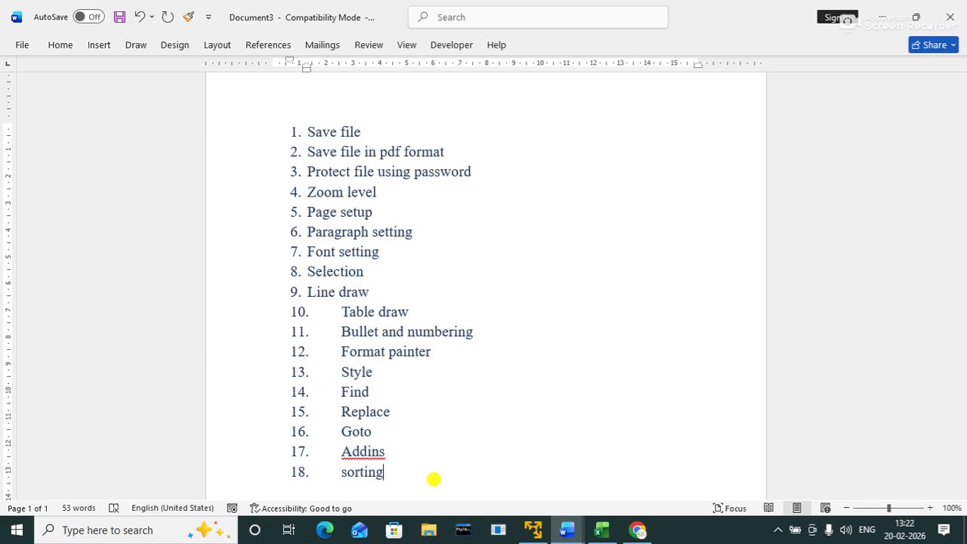
pyautogui.press('Return')
pyautogui.write('pas')
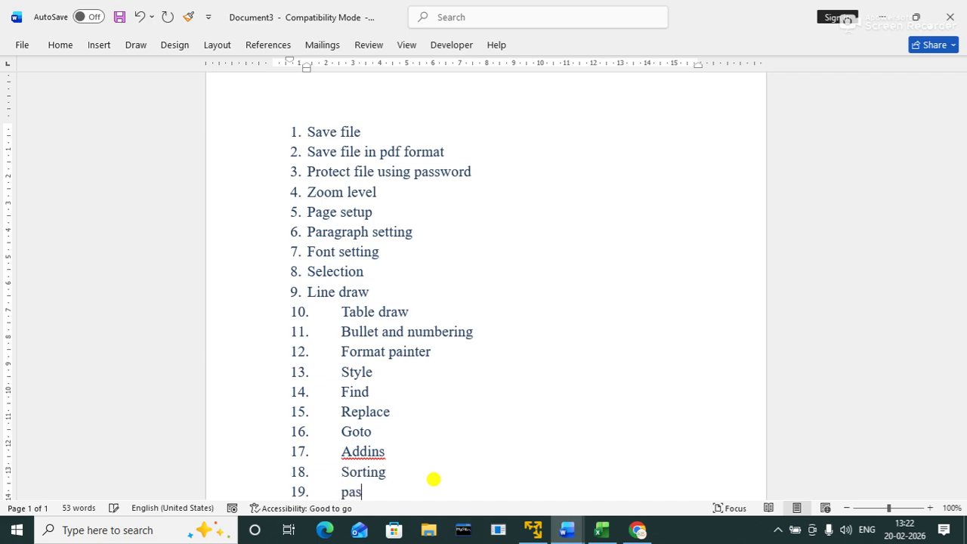
pyautogui.write('te spa')
pyautogui.write('cial')
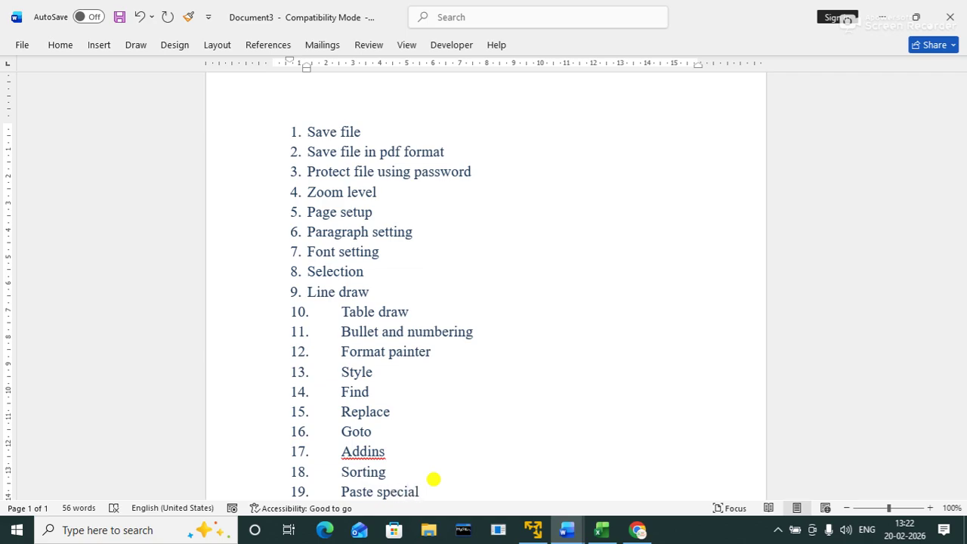
pyautogui.press('Return')
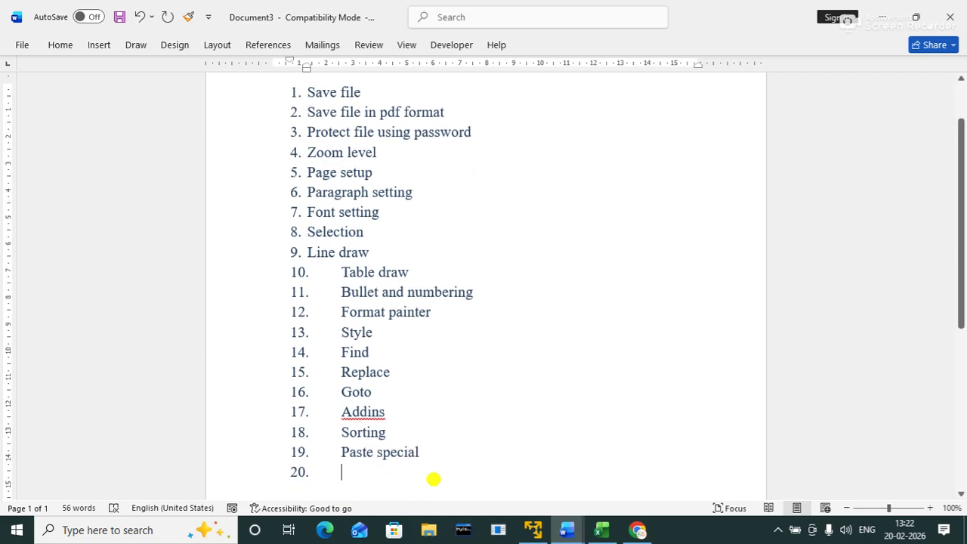
pyautogui.click(21, 46)
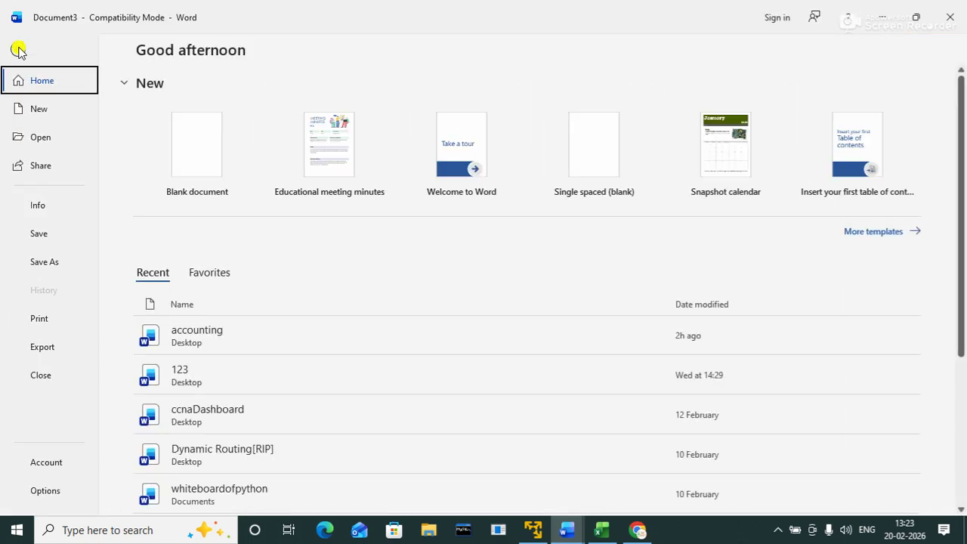
# Step: Back in the document, type 'option' as item 20 and 'autocorrect' as item 21
pyautogui.click(18, 50)
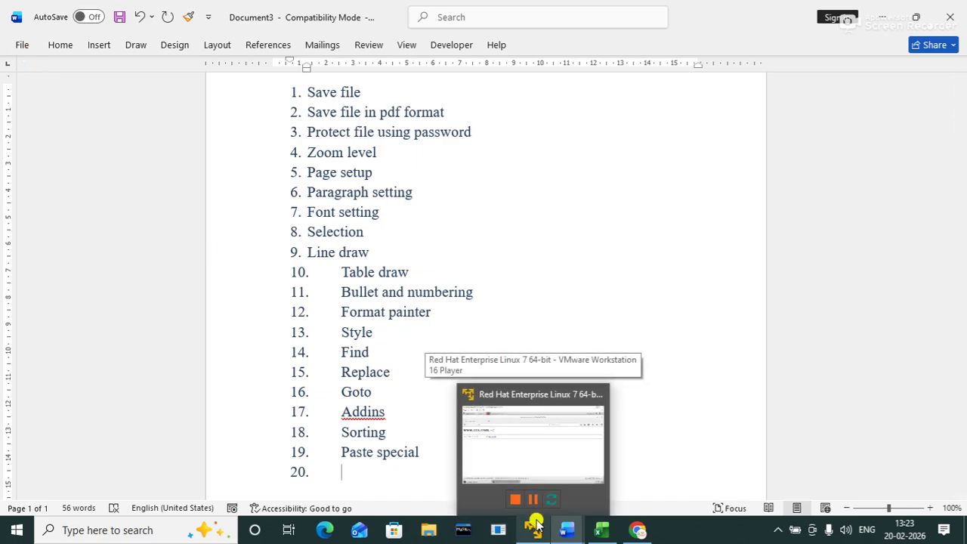
pyautogui.write('optio')
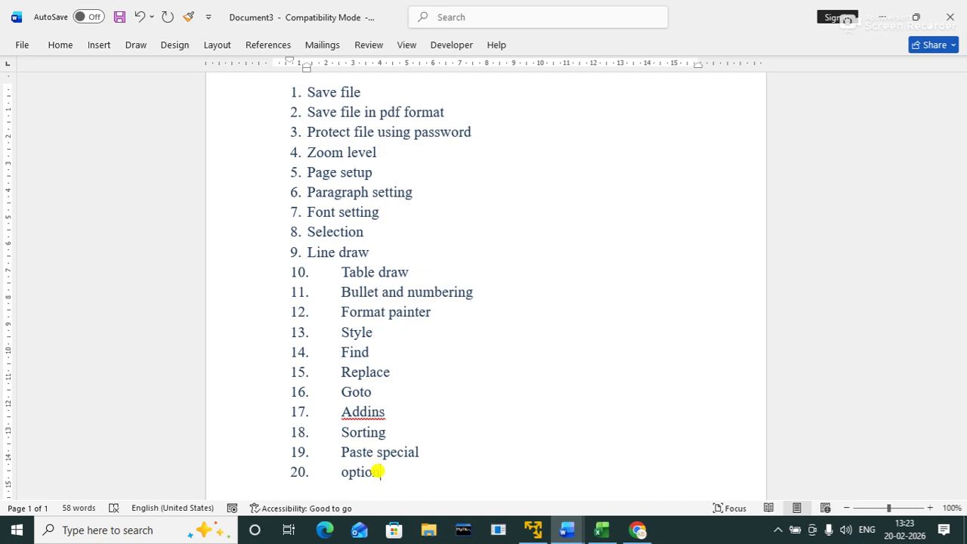
pyautogui.press('Return')
pyautogui.write('auto')
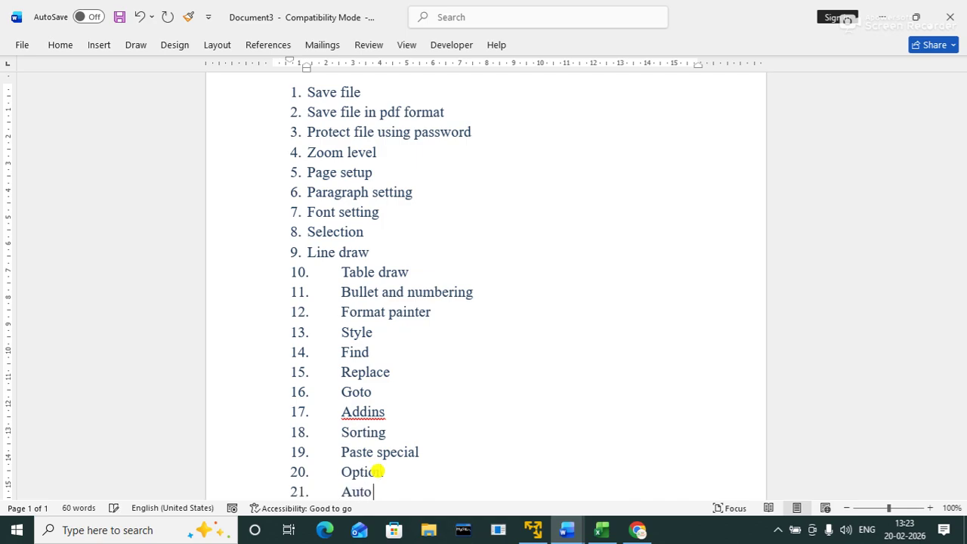
pyautogui.write('correct')
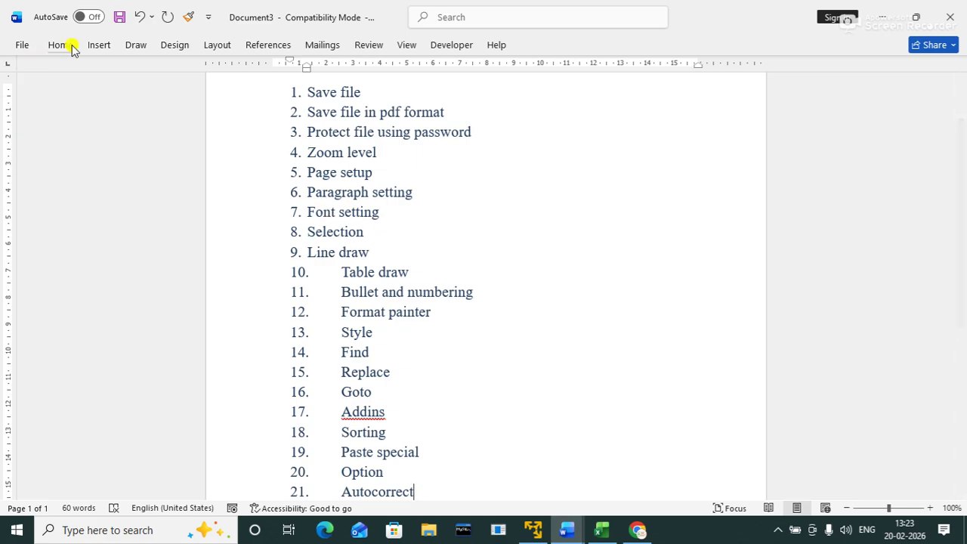
pyautogui.click(22, 46)
pyautogui.click(22, 50)
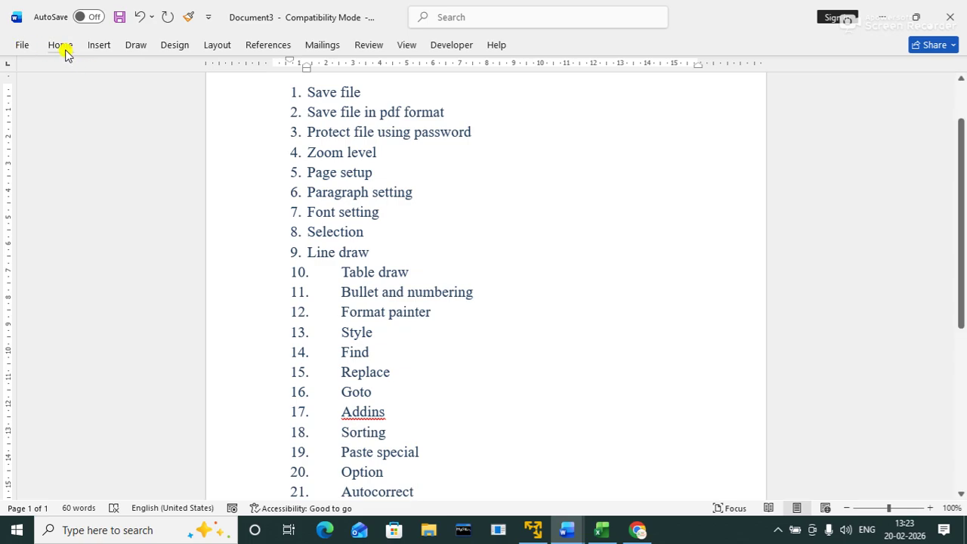
pyautogui.click(65, 50)
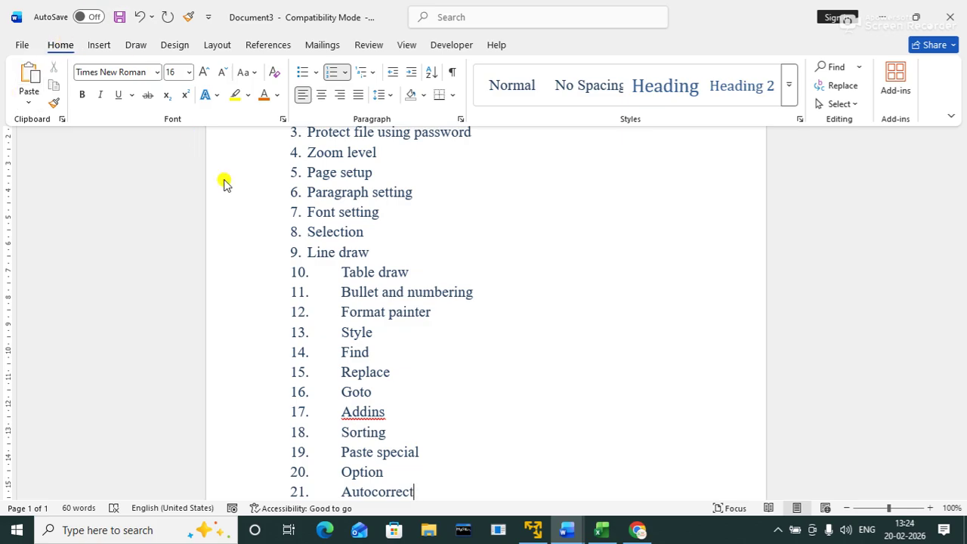
pyautogui.click(503, 233)
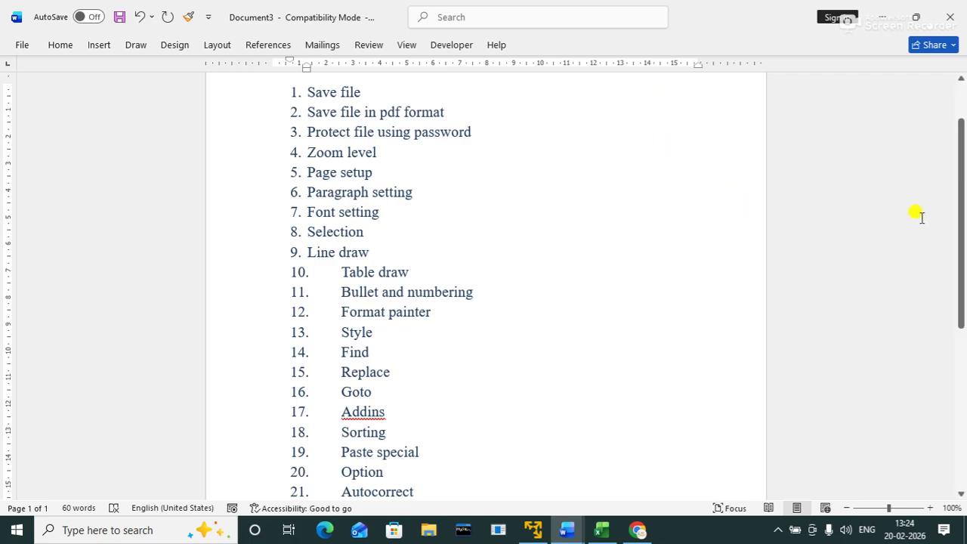
pyautogui.moveTo(959, 175); pyautogui.dragTo(959, 174)
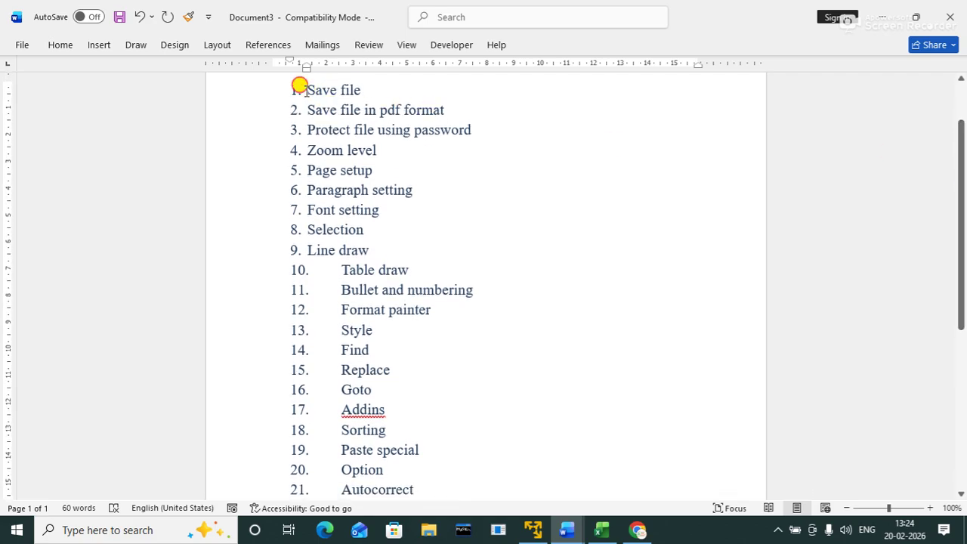
# Step: Select 'Save file', deselect it, then bring up the Save As page with Ctrl+S
pyautogui.moveTo(302, 89); pyautogui.dragTo(384, 89)
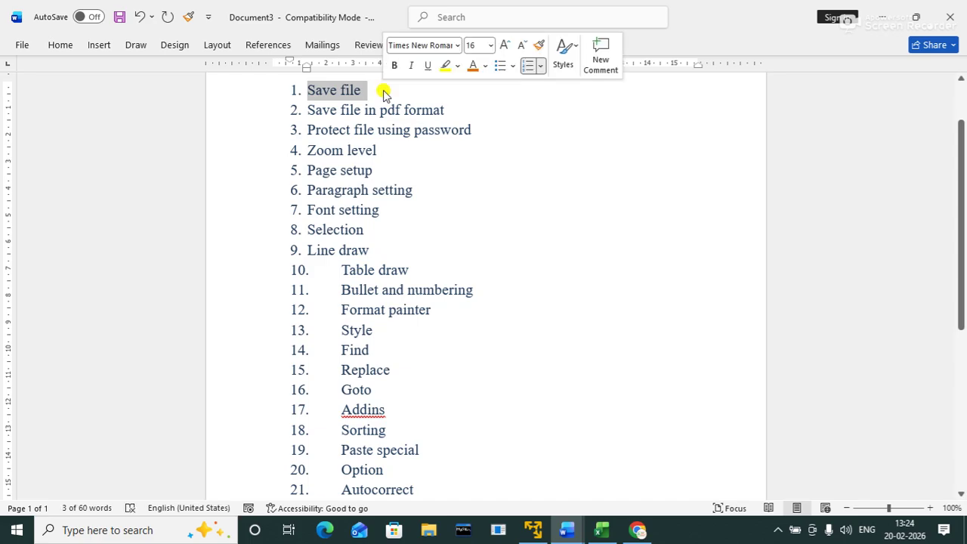
pyautogui.click(427, 194)
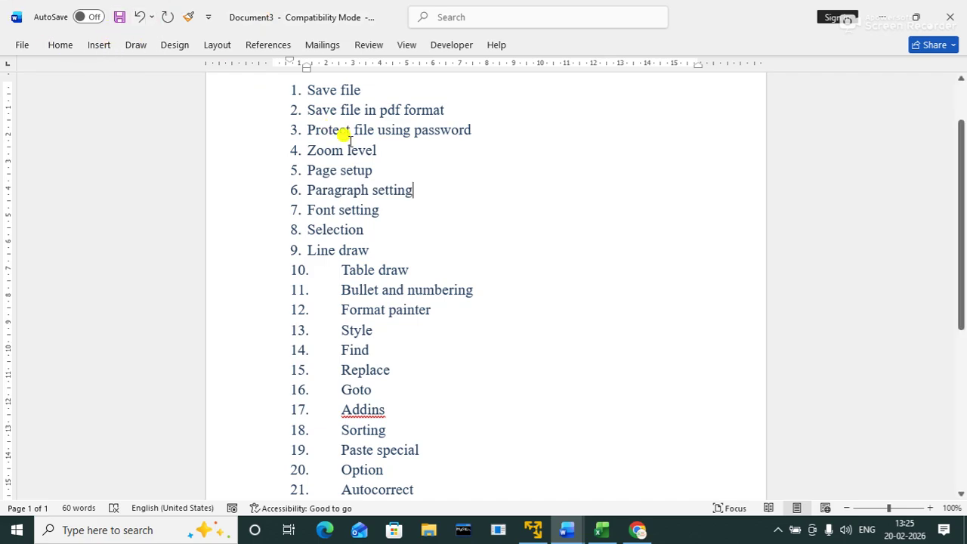
pyautogui.hotkey('ctrl', 's')
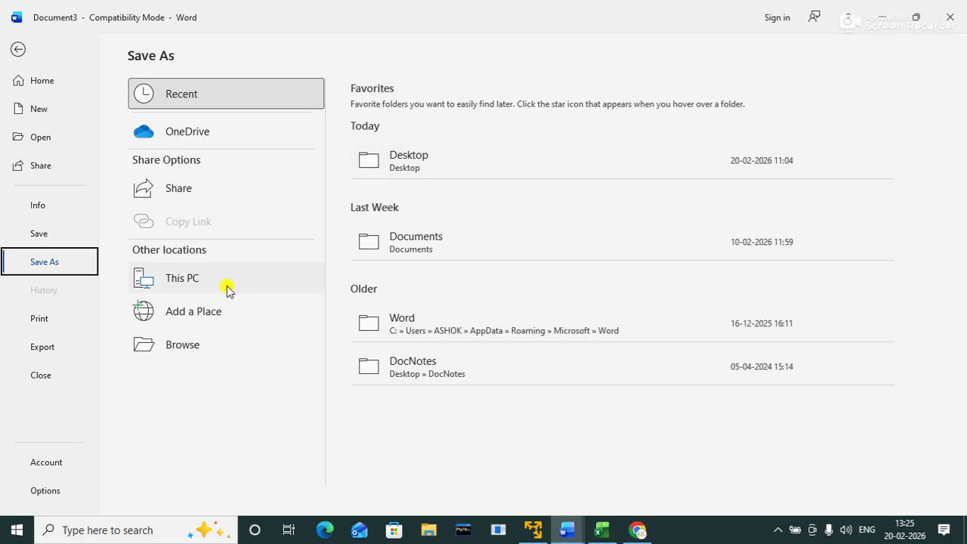
# Step: Choose the Documents folder and name the file 'file&home'
pyautogui.click(388, 239)
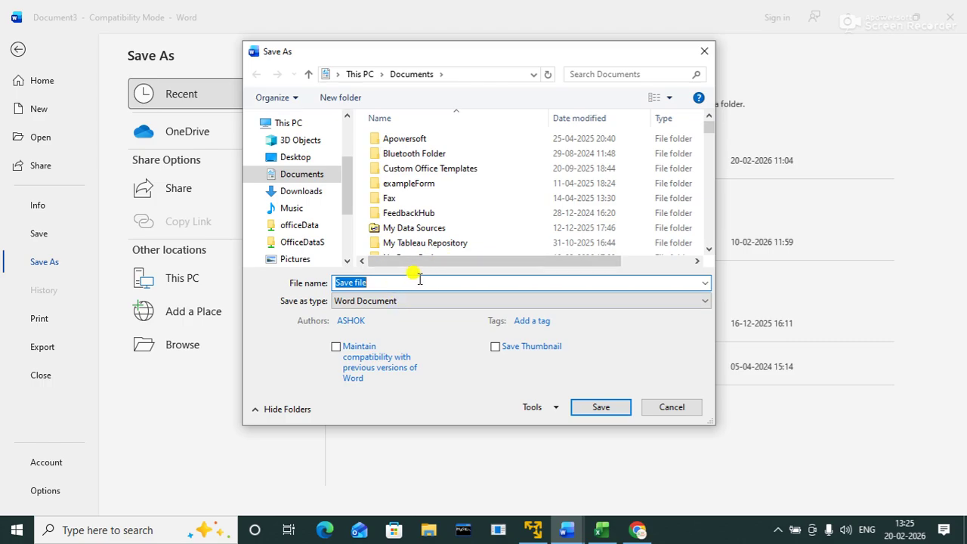
pyautogui.write('file')
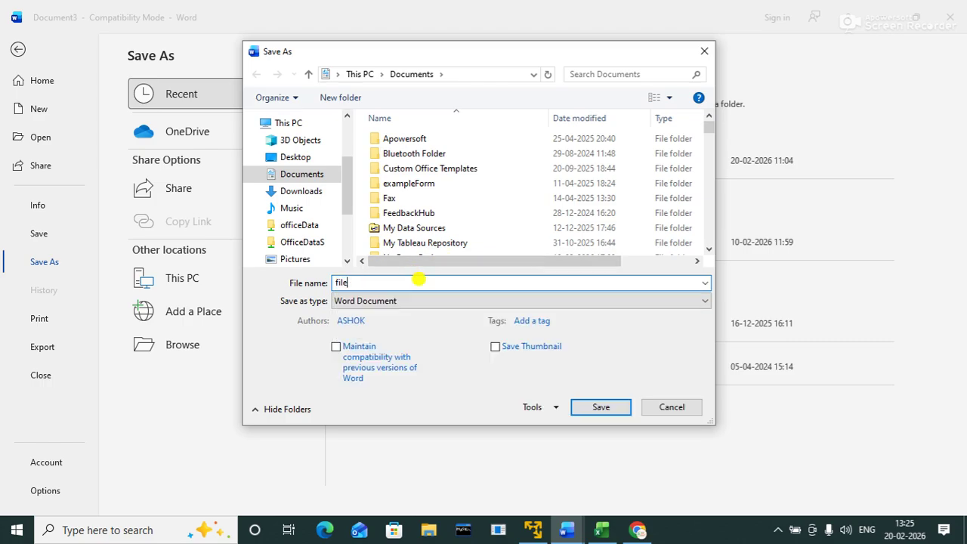
pyautogui.write('&home')
pyautogui.click(533, 407)
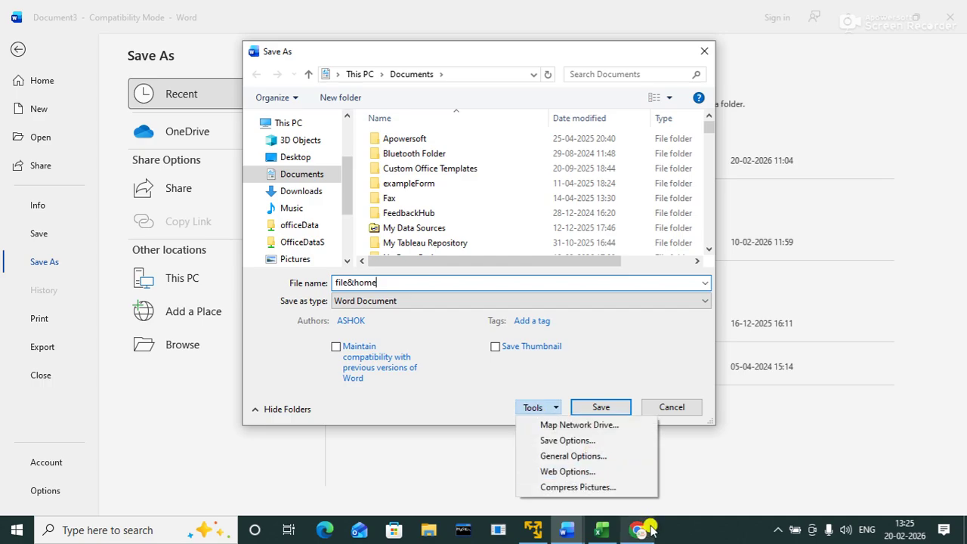
# Step: In General Options set and confirm an open password and a modify password, then save
pyautogui.click(579, 456)
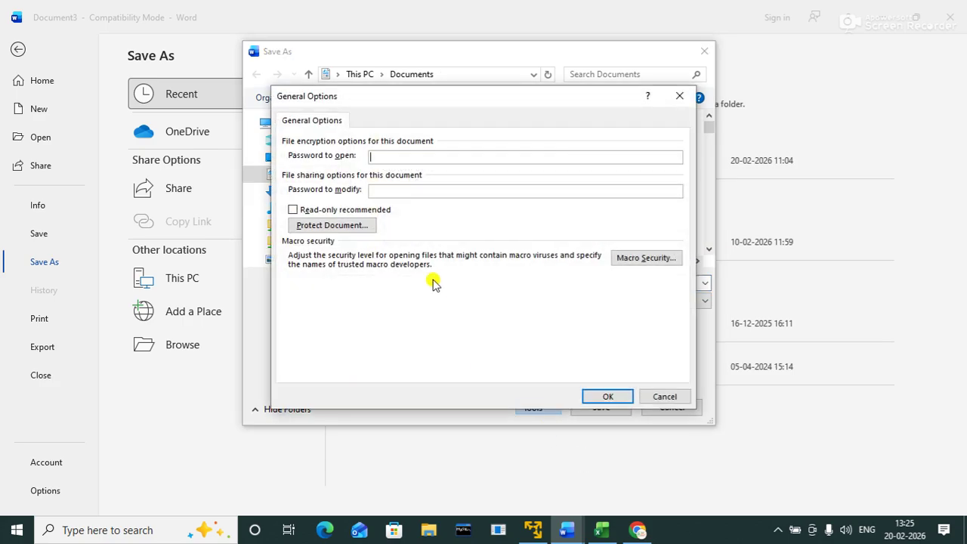
pyautogui.write('123')
pyautogui.press('Tab')
pyautogui.write('12345')
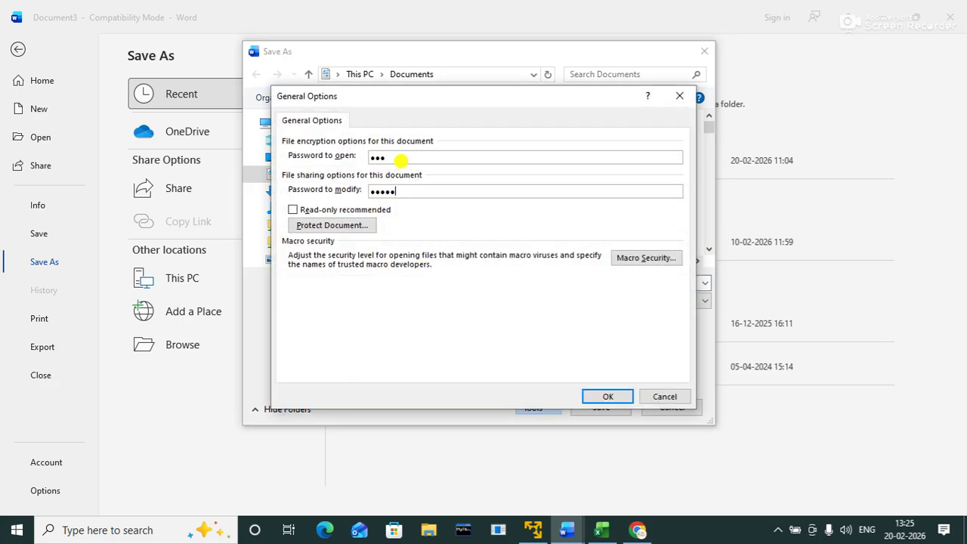
pyautogui.click(608, 396)
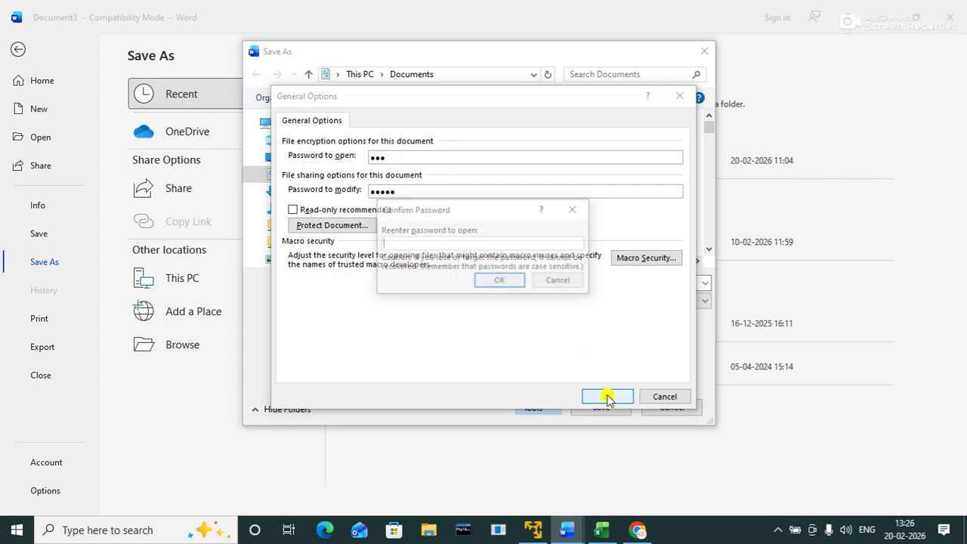
pyautogui.write('123')
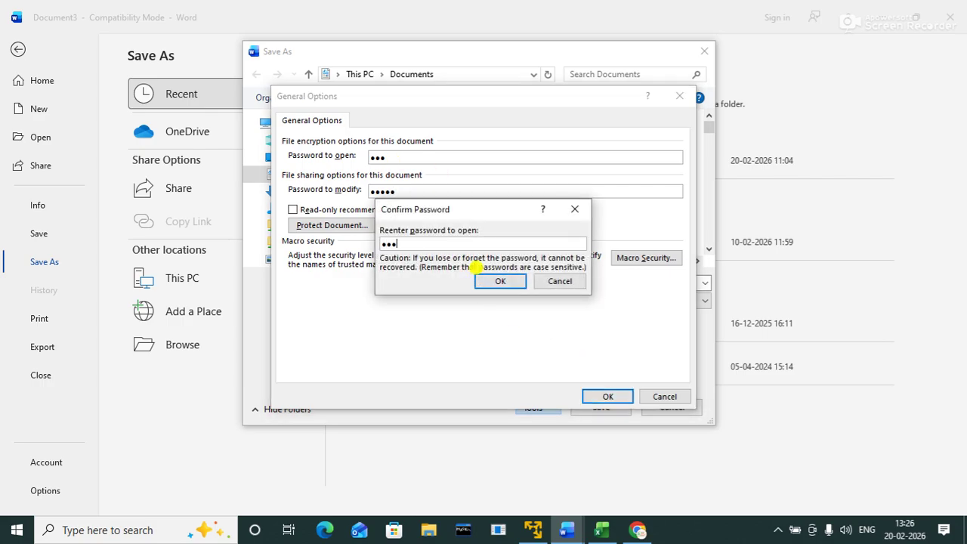
pyautogui.click(500, 280)
pyautogui.write('12345')
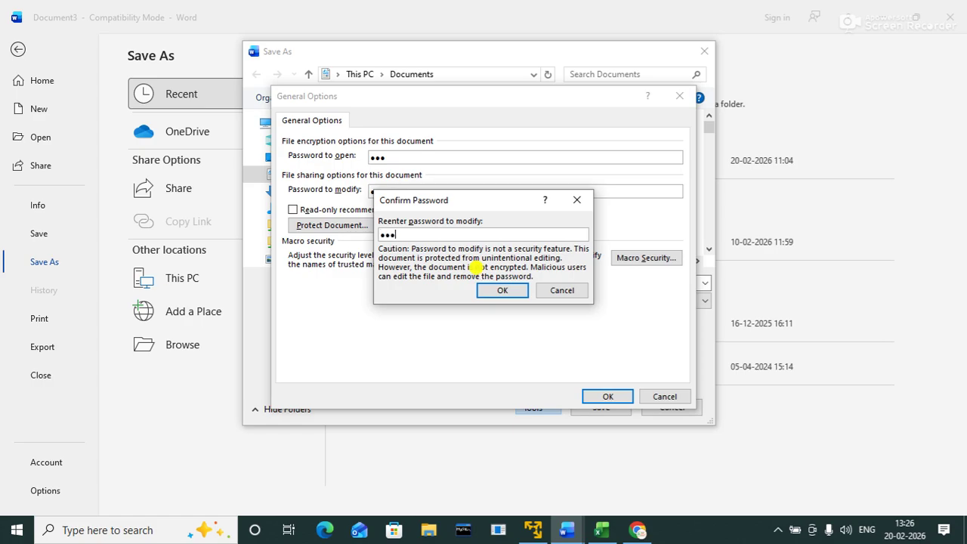
pyautogui.press('Return')
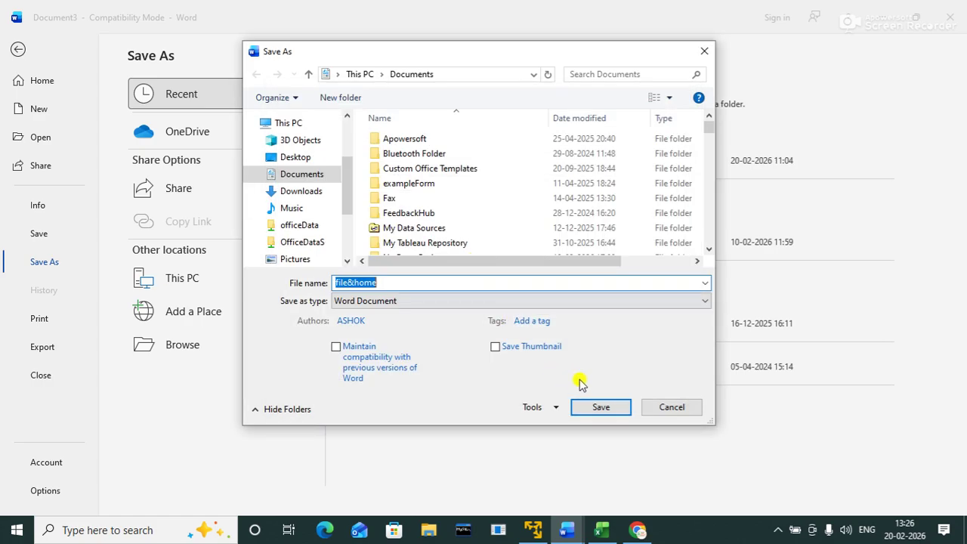
pyautogui.click(599, 412)
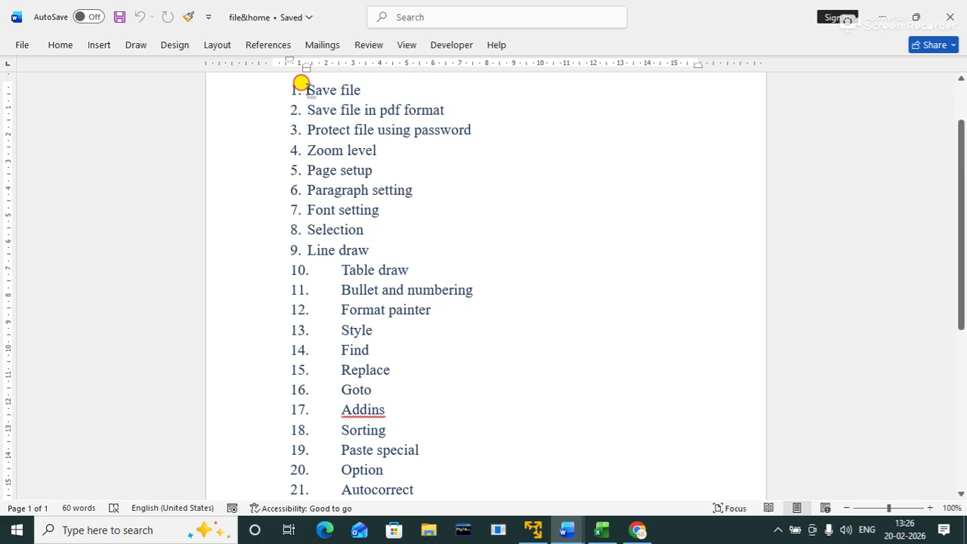
# Step: Apply the mini toolbar's yellow highlight to the words 'Save file' in item 1
pyautogui.moveTo(306, 89); pyautogui.dragTo(375, 89)
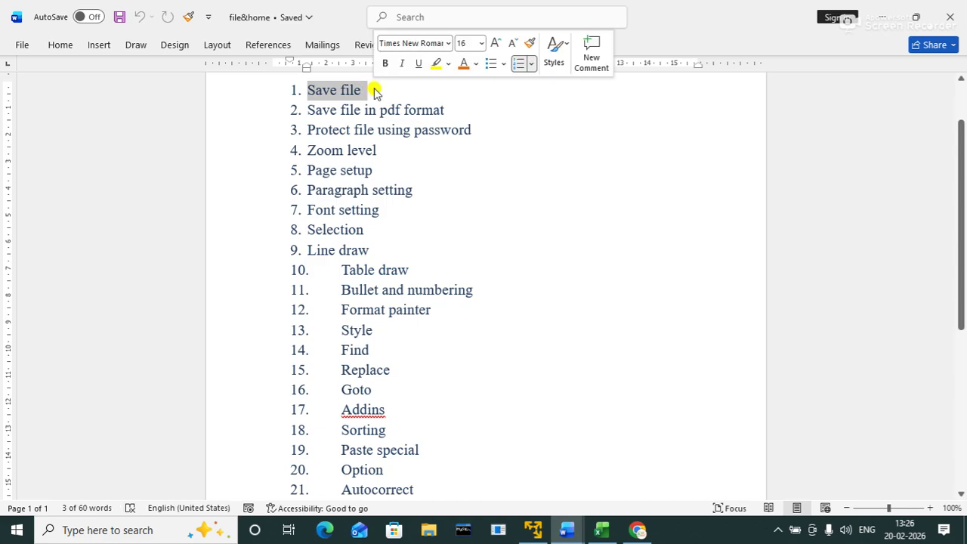
pyautogui.click(438, 65)
pyautogui.click(537, 120)
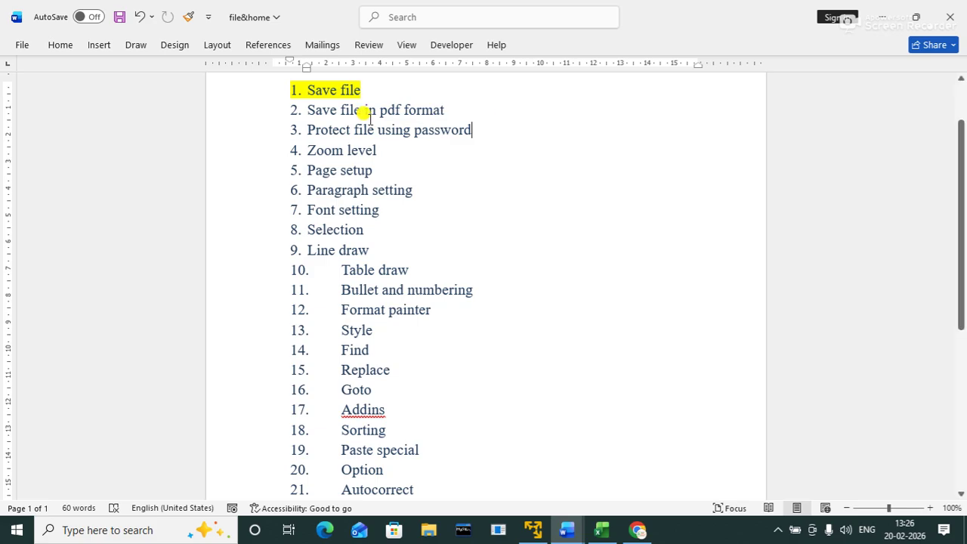
pyautogui.click(305, 110)
pyautogui.click(496, 123)
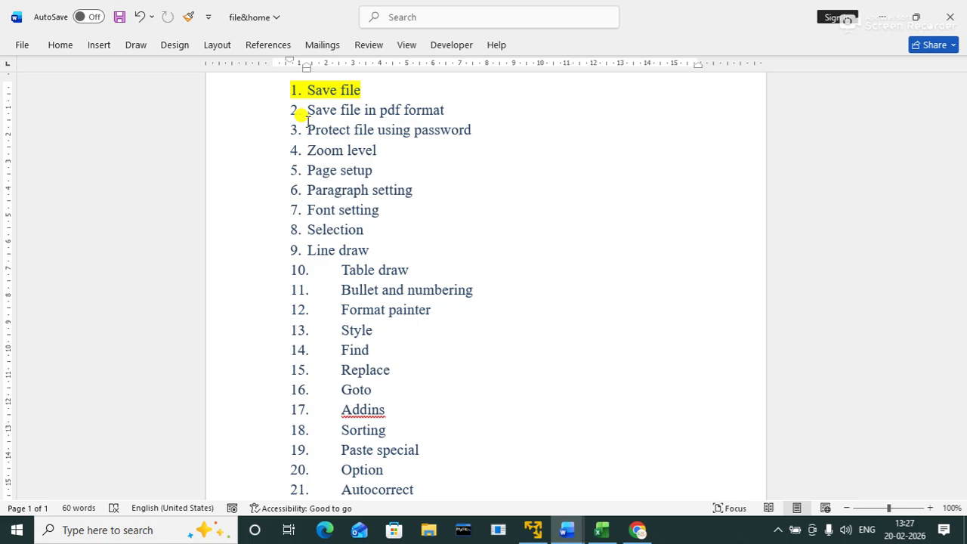
# Step: Save file&home to the Desktop with Save as type PDF, then show the Windows desktop
pyautogui.click(22, 46)
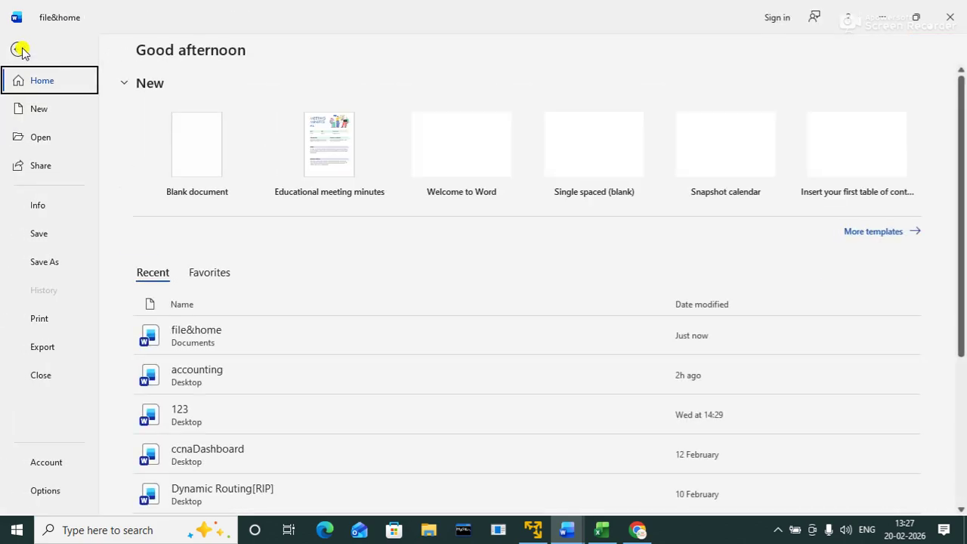
pyautogui.click(47, 263)
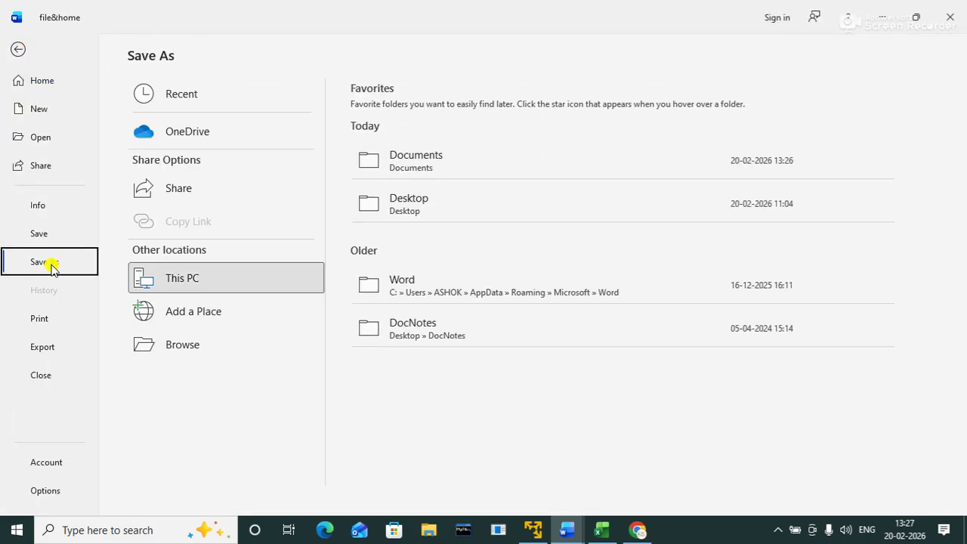
pyautogui.click(405, 209)
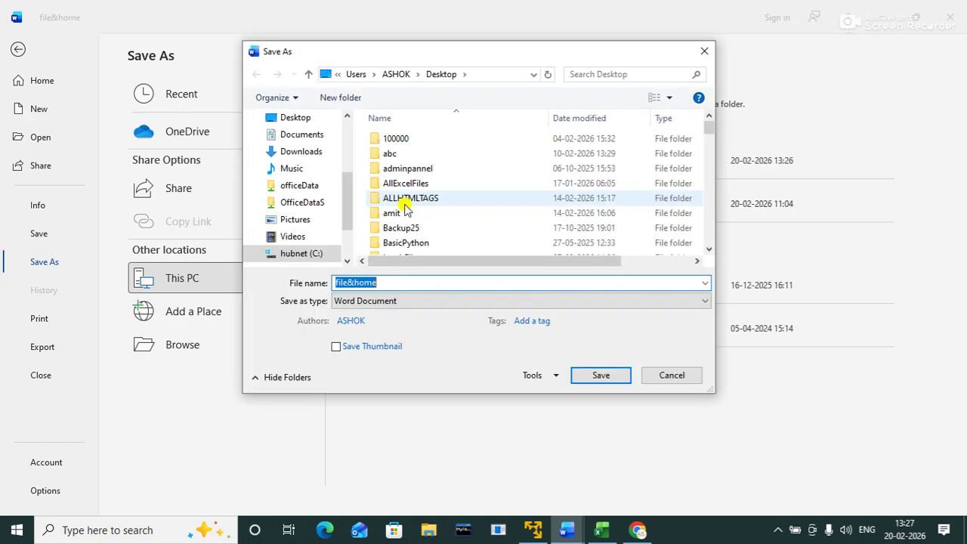
pyautogui.click(393, 302)
pyautogui.click(352, 378)
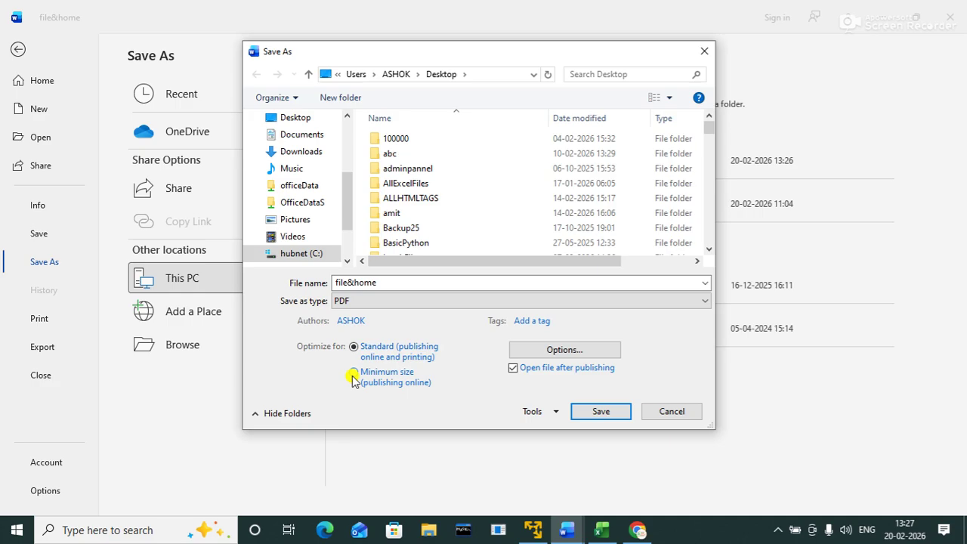
pyautogui.click(590, 412)
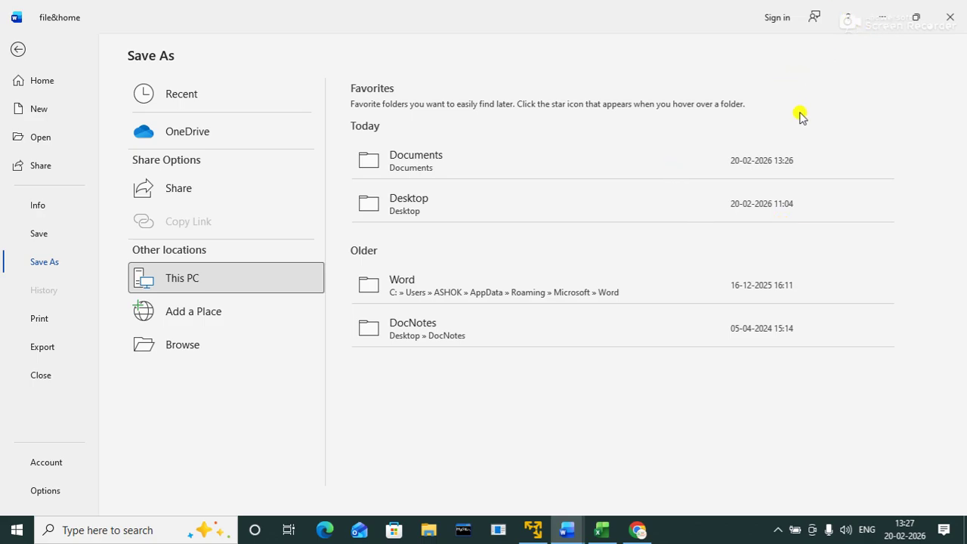
pyautogui.press('super+d')
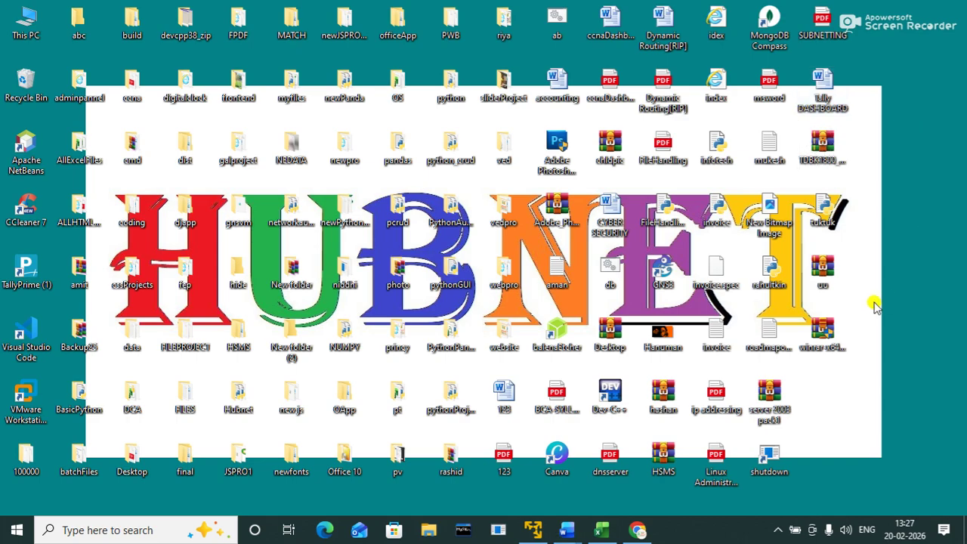
pyautogui.rightClick(930, 228)
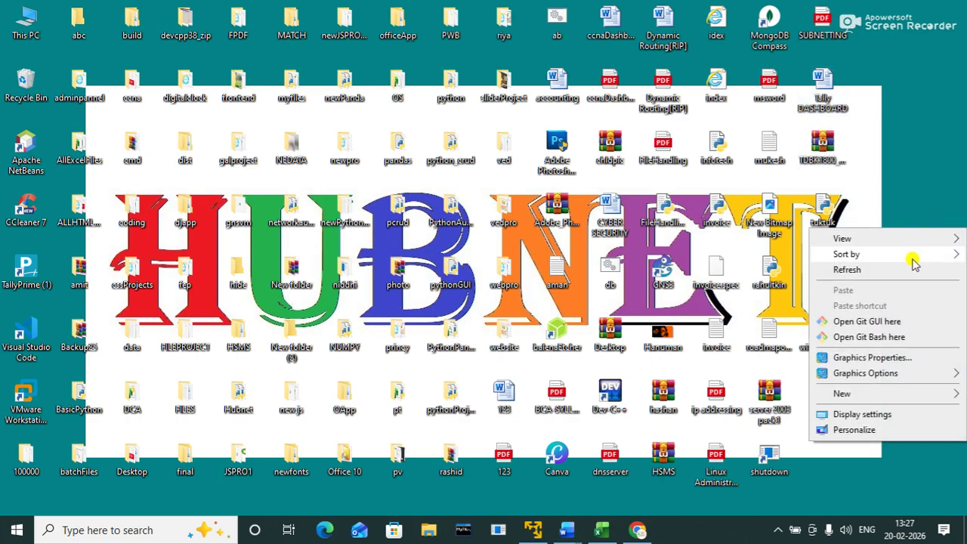
pyautogui.click(891, 266)
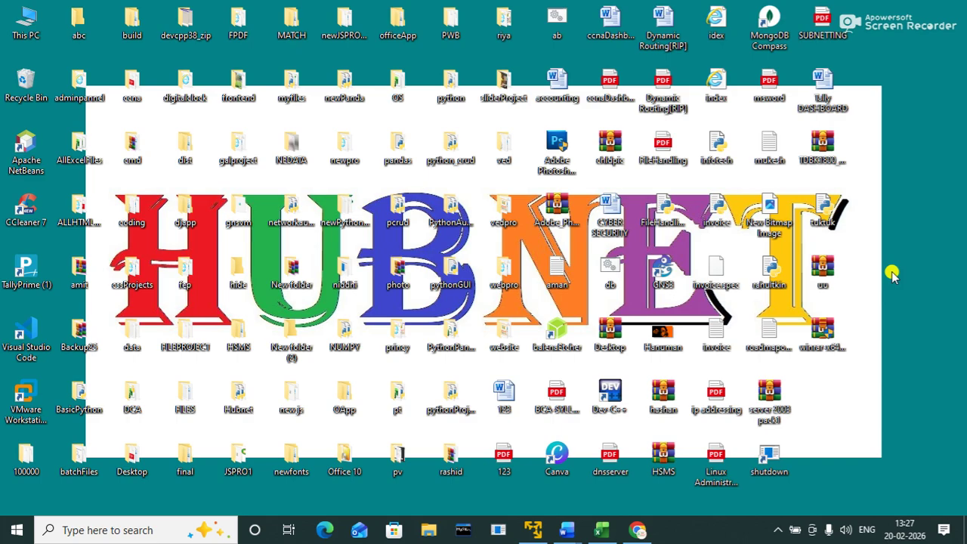
pyautogui.rightClick(891, 277)
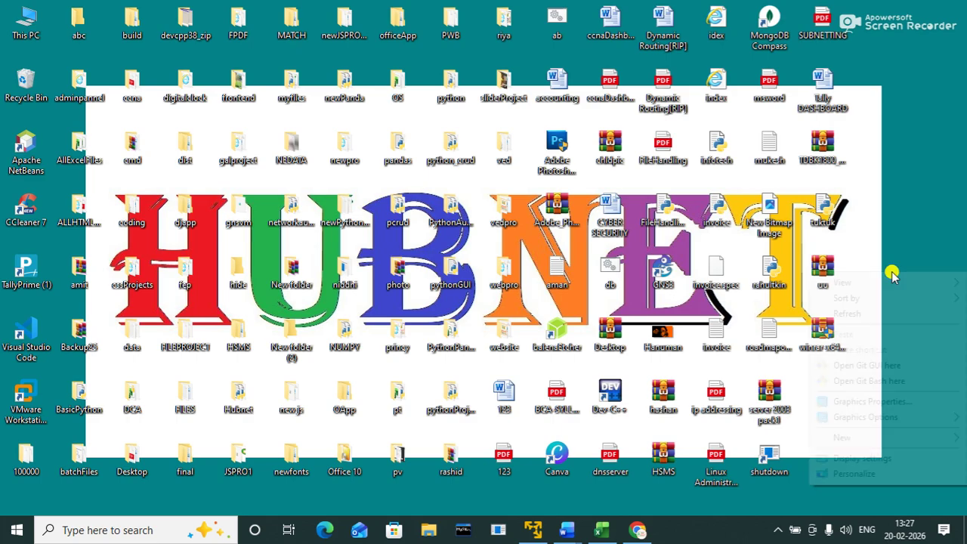
pyautogui.click(846, 313)
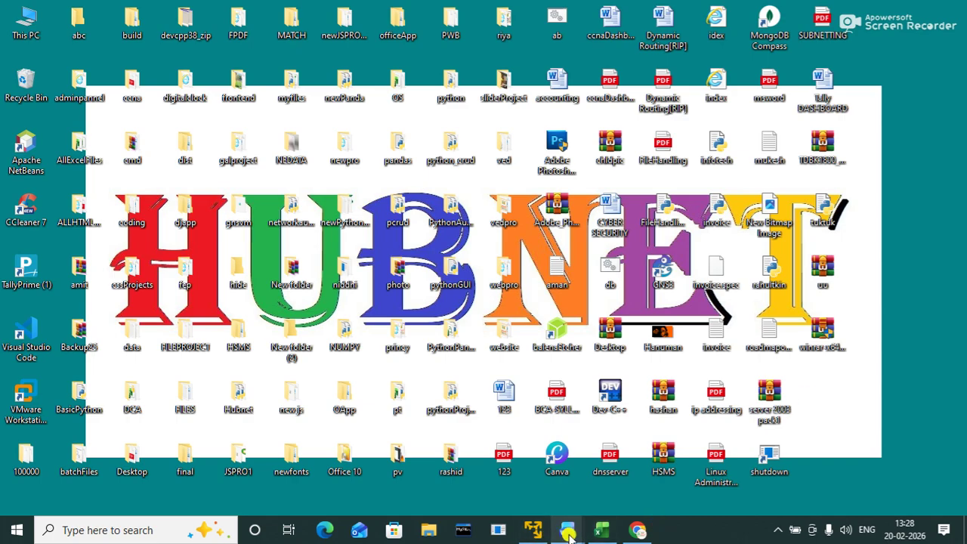
# Step: Return to file&home, accept losing password protection in the PDF, and close the Edge preview
pyautogui.moveTo(567, 533)
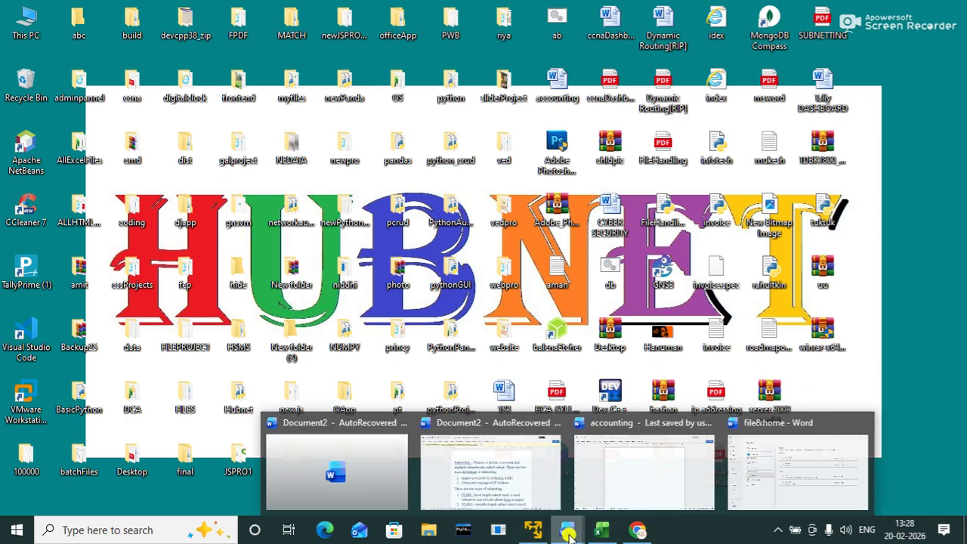
pyautogui.click(753, 489)
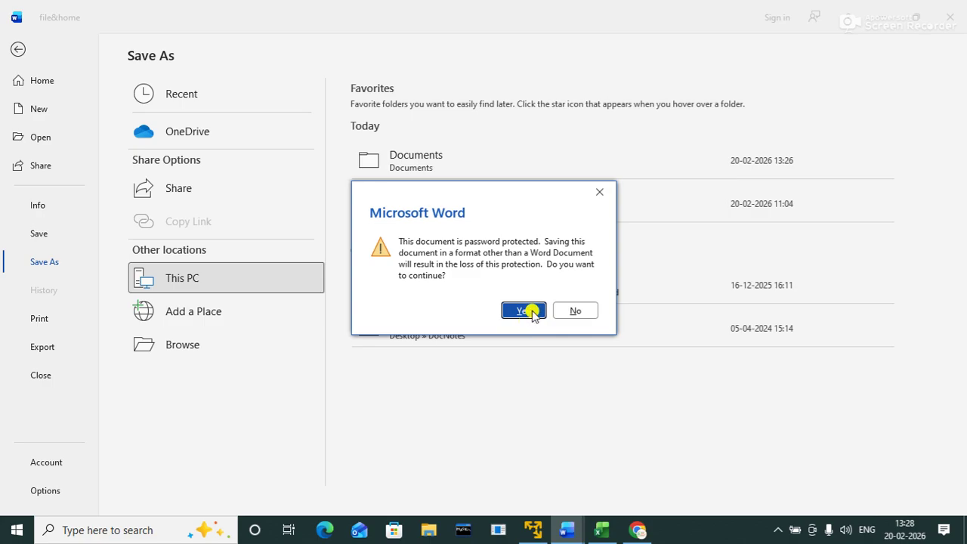
pyautogui.click(524, 311)
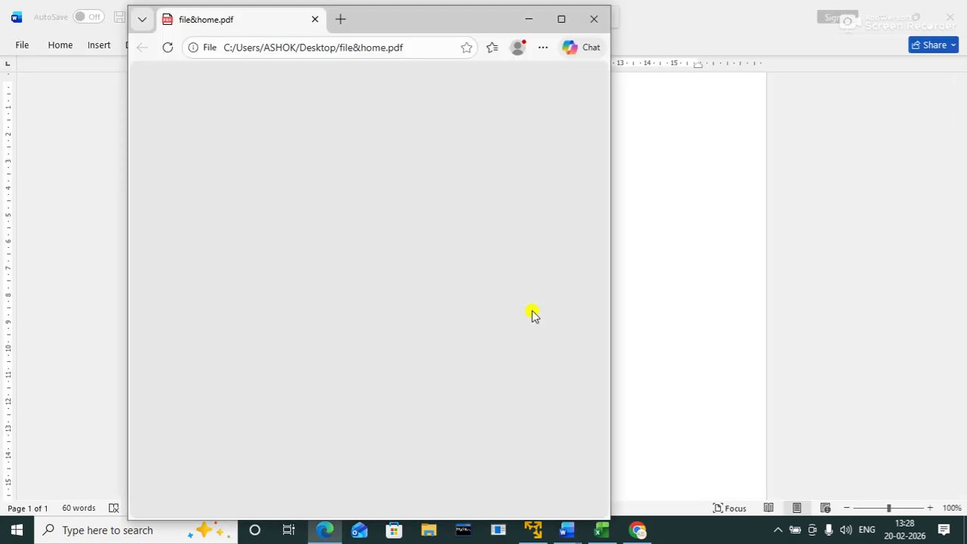
pyautogui.click(593, 19)
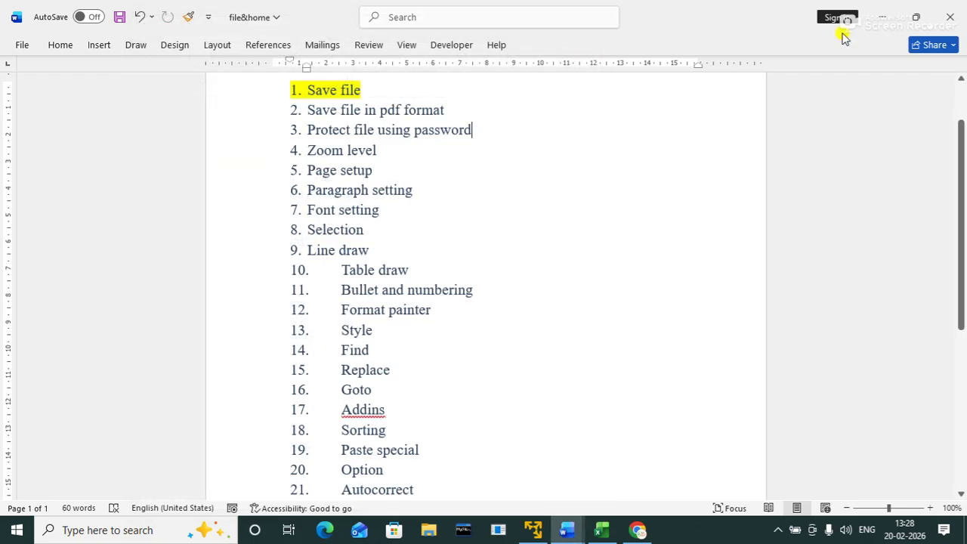
# Step: Minimize file&home and close the accounting document with Don't Save
pyautogui.click(882, 19)
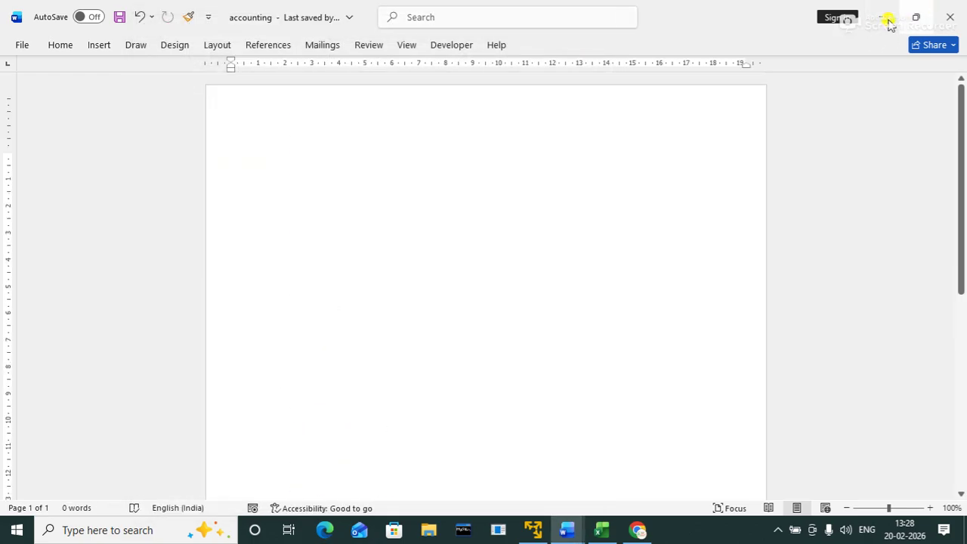
pyautogui.click(949, 17)
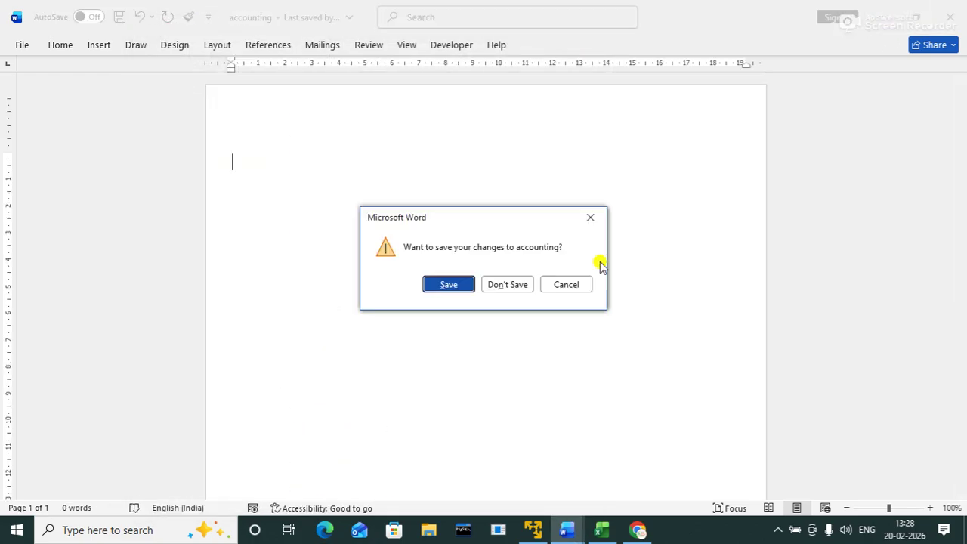
pyautogui.click(501, 284)
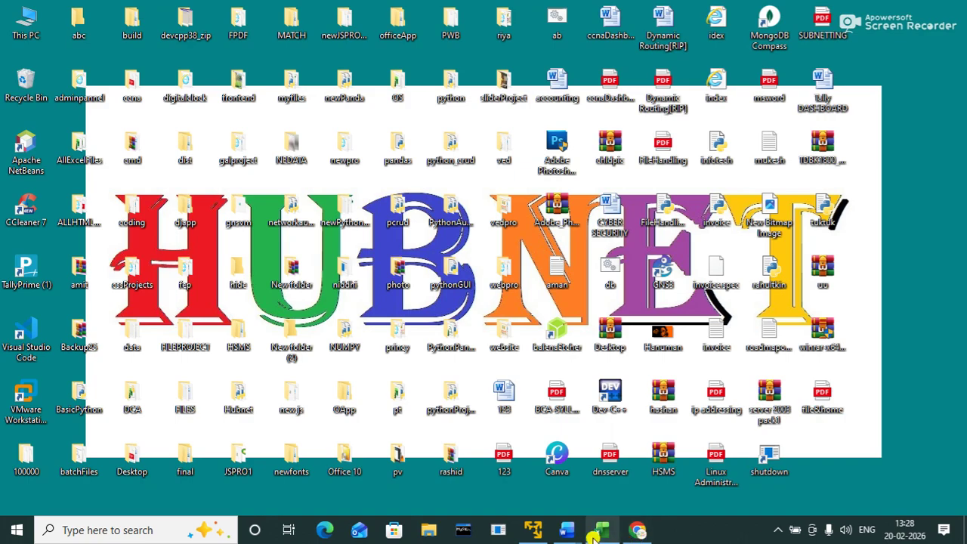
# Step: Highlight item 2, 'Save file in pdf format', in yellow
pyautogui.moveTo(566, 531)
pyautogui.click(702, 458)
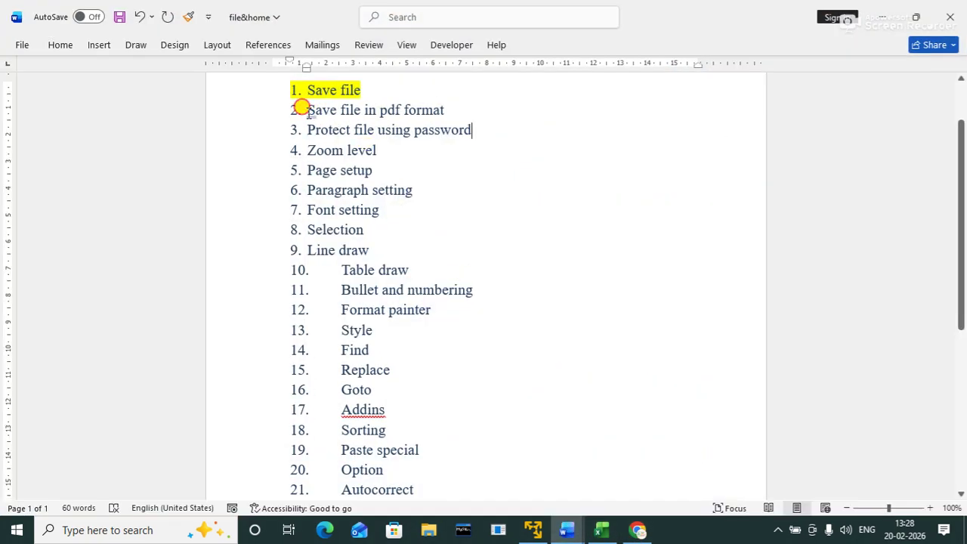
pyautogui.moveTo(302, 110); pyautogui.dragTo(447, 109)
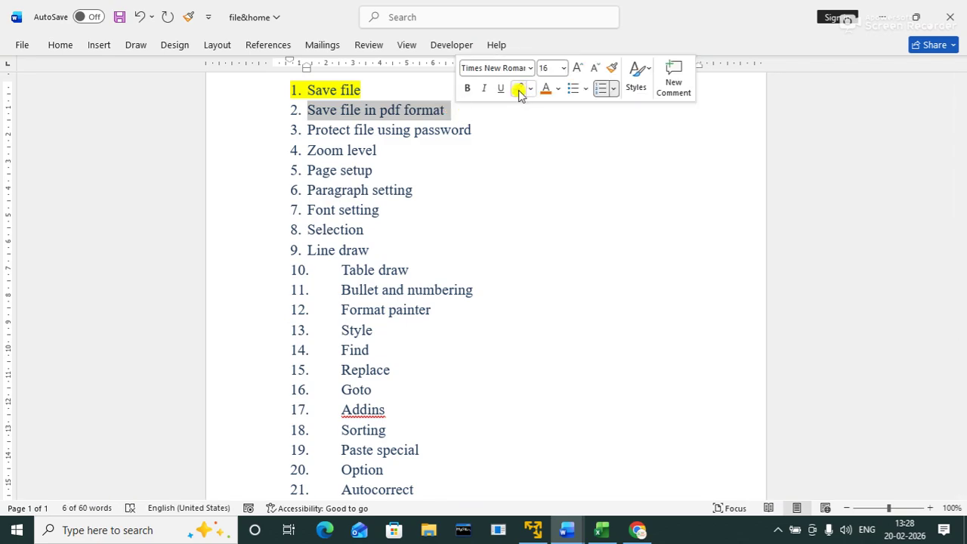
pyautogui.click(518, 90)
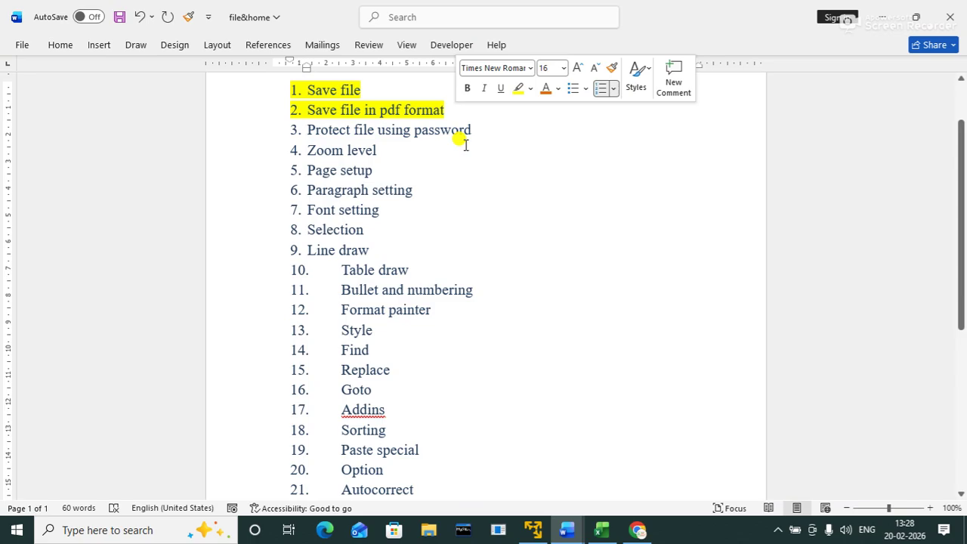
# Step: Save file&home and close it from the File menu
pyautogui.click(118, 16)
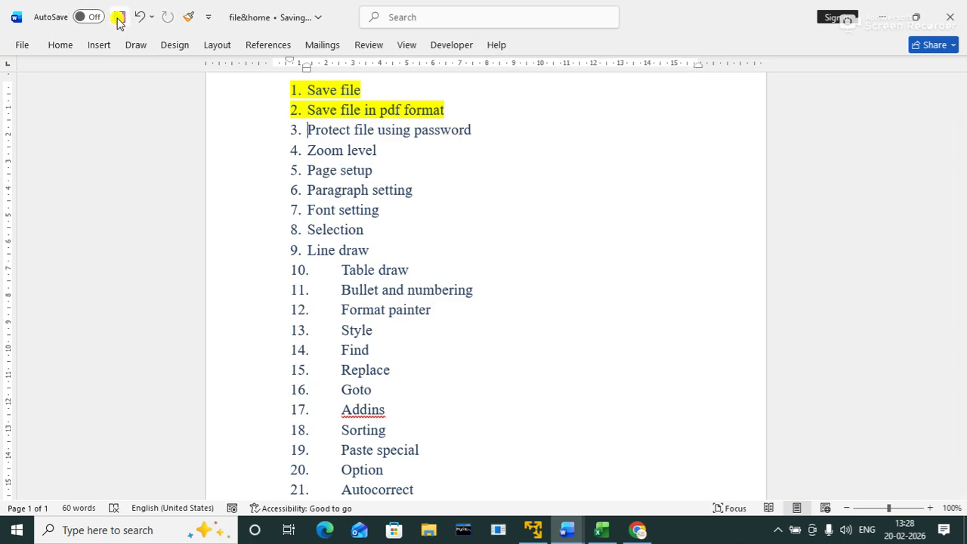
pyautogui.click(23, 47)
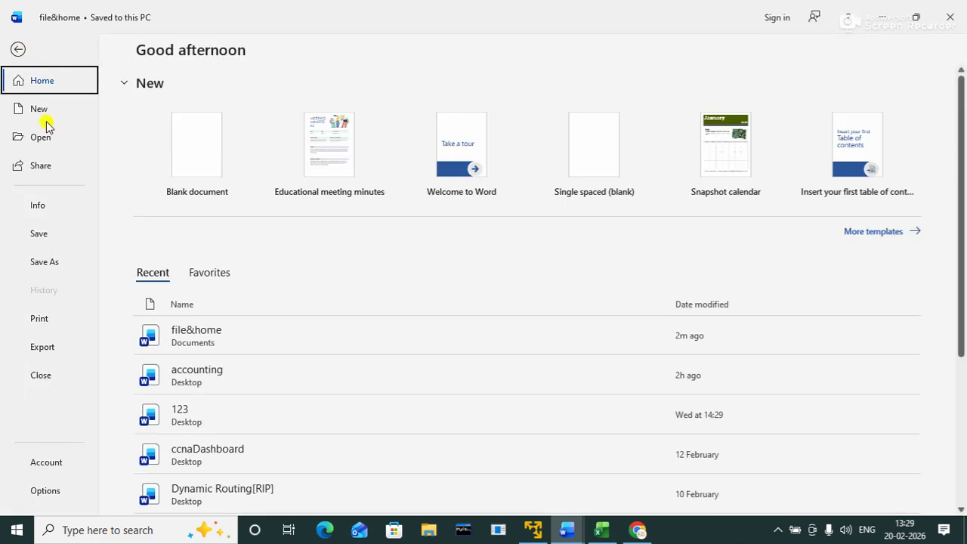
pyautogui.click(40, 380)
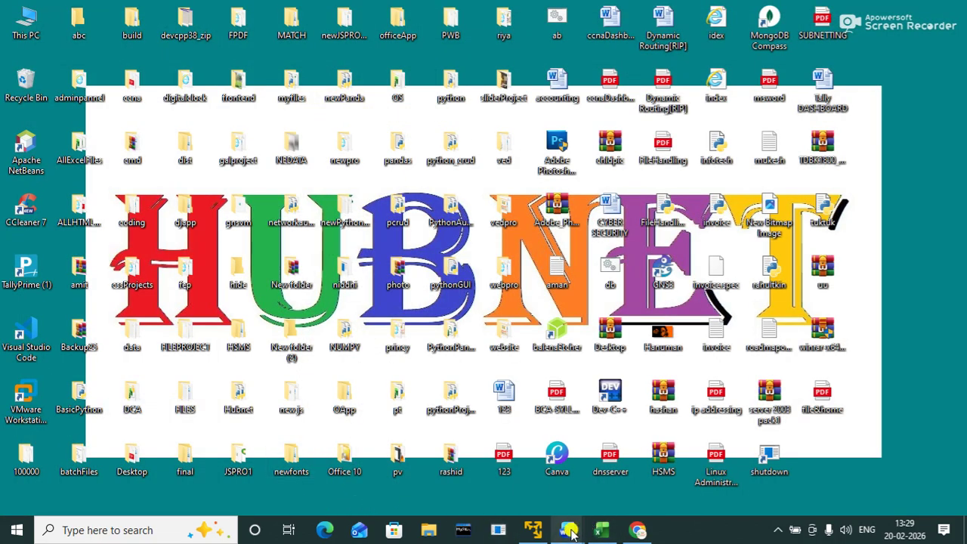
# Step: Maximize Word and reopen file&home from Recent, entering the open and modify passwords
pyautogui.moveTo(570, 533)
pyautogui.click(518, 478)
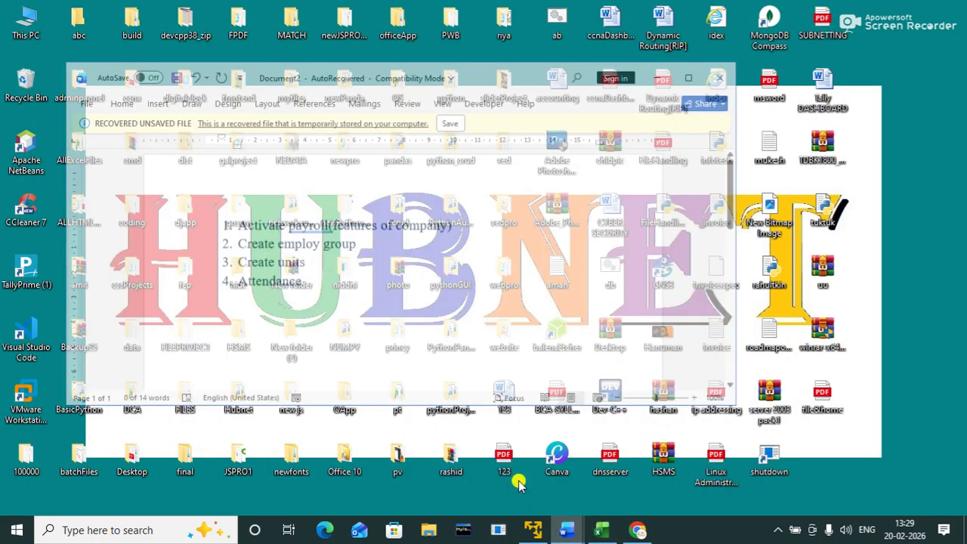
pyautogui.click(688, 34)
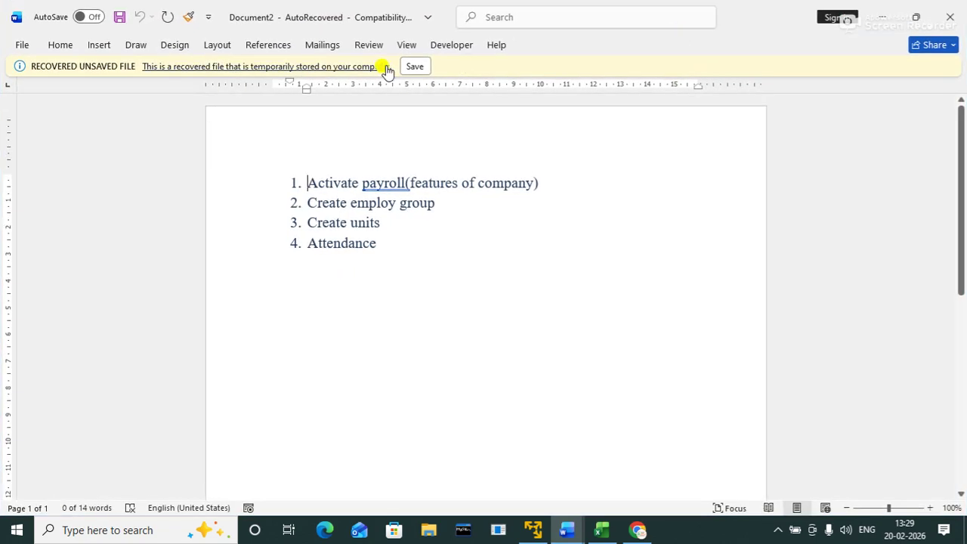
pyautogui.click(15, 44)
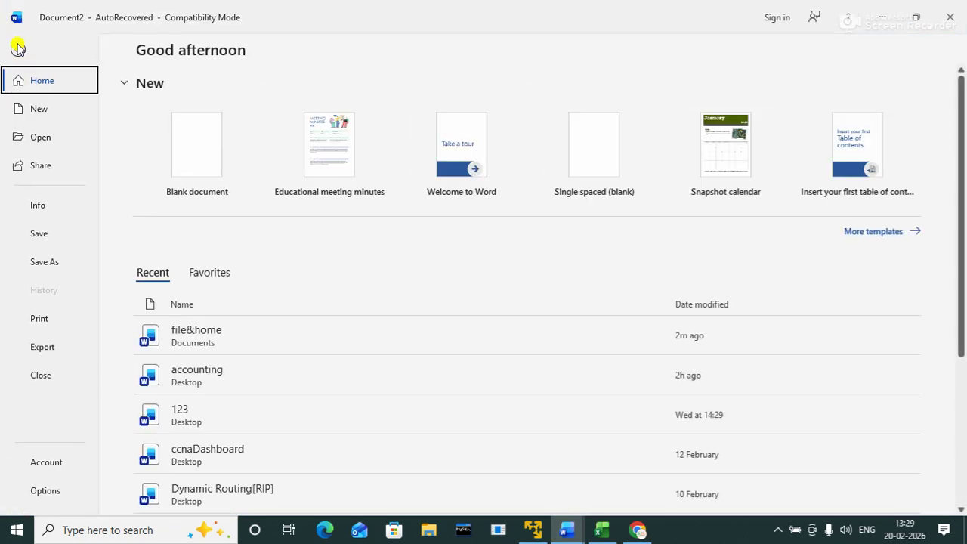
pyautogui.click(202, 340)
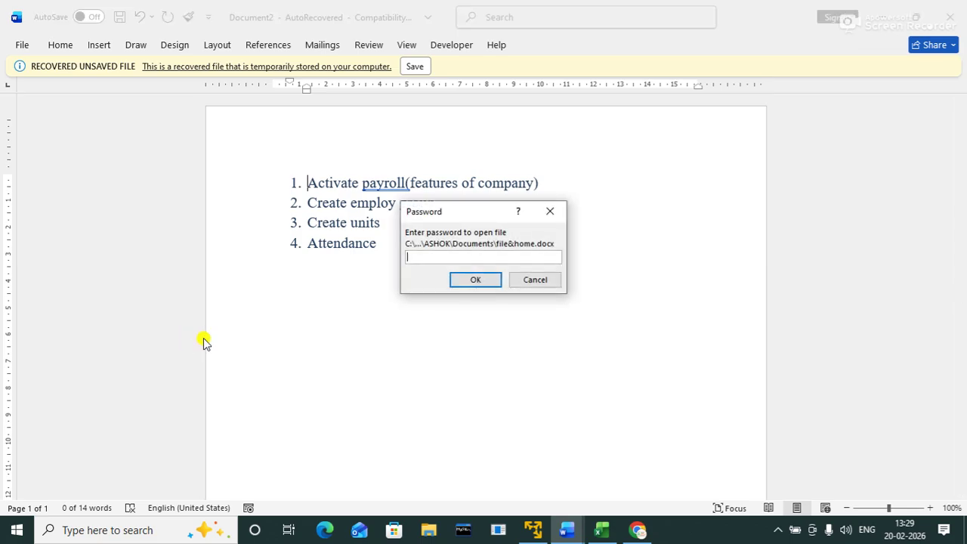
pyautogui.write('123')
pyautogui.press('Return')
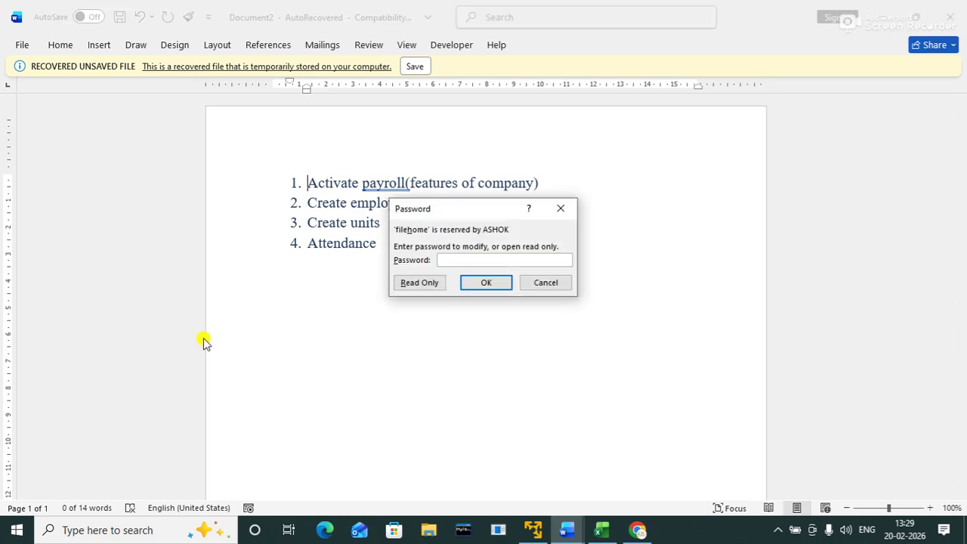
pyautogui.write('12345')
pyautogui.press('Tab')
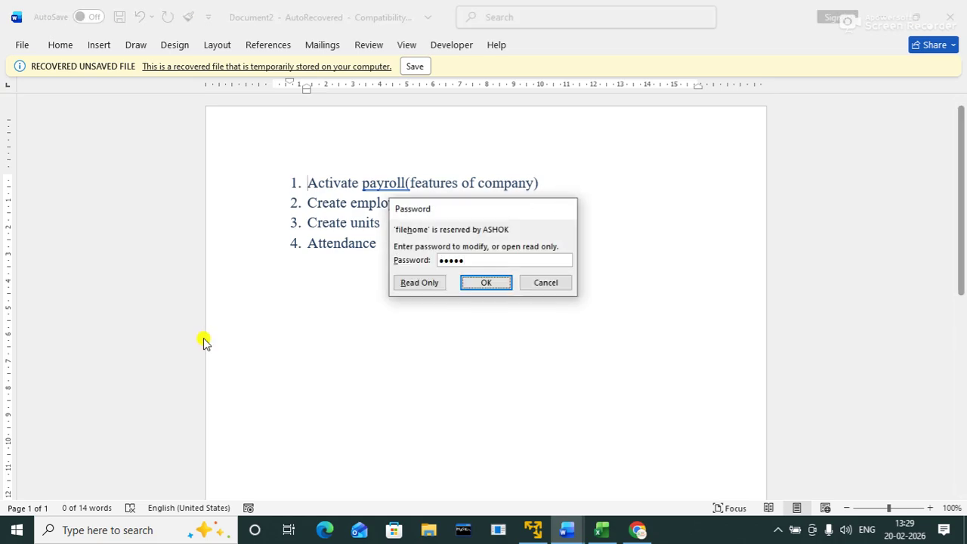
pyautogui.press('Return')
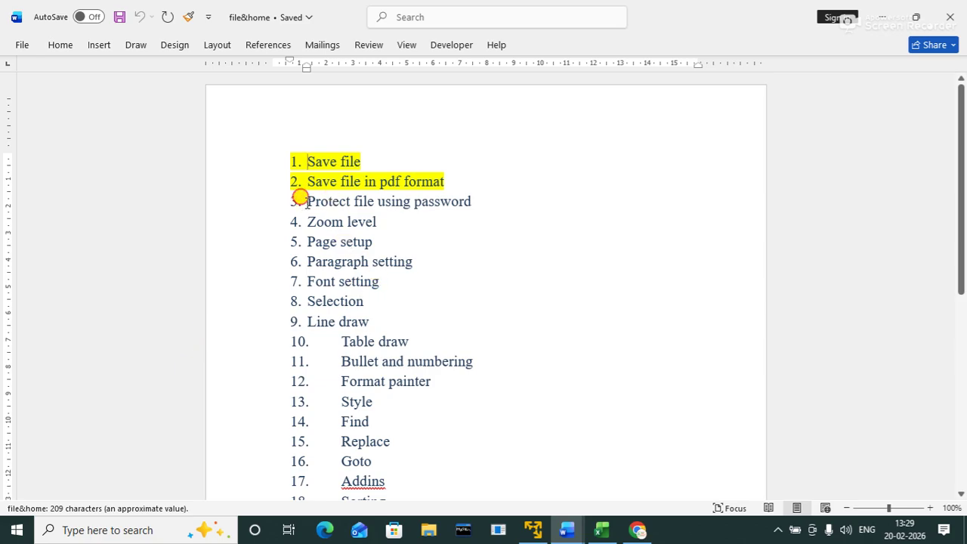
# Step: Highlight item 3, 'Protect file using password', in yellow
pyautogui.moveTo(302, 200); pyautogui.dragTo(480, 196)
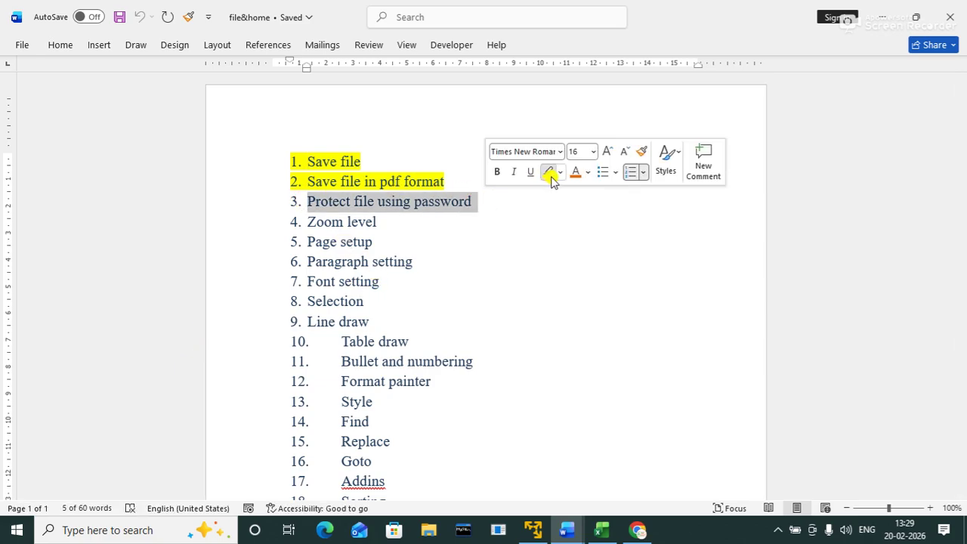
pyautogui.click(549, 173)
pyautogui.click(492, 218)
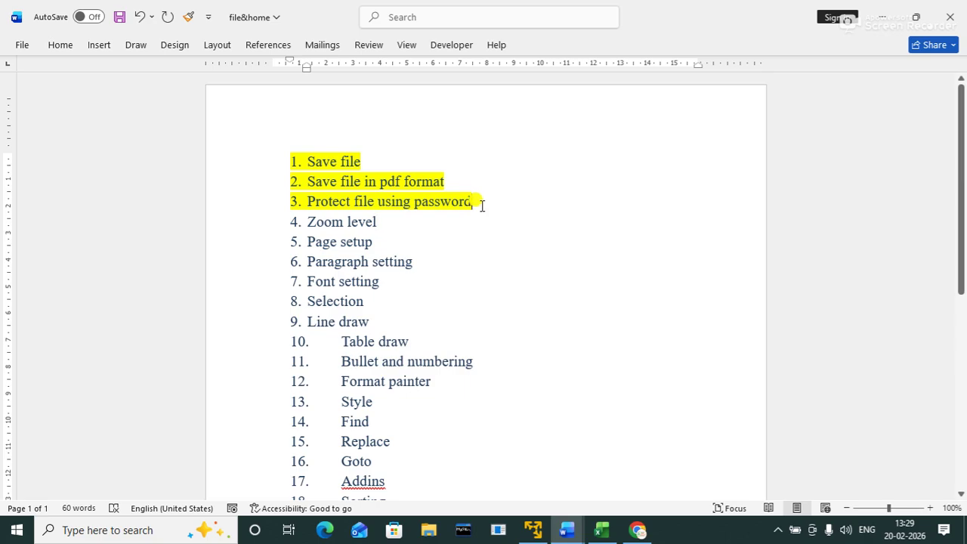
pyautogui.click(21, 45)
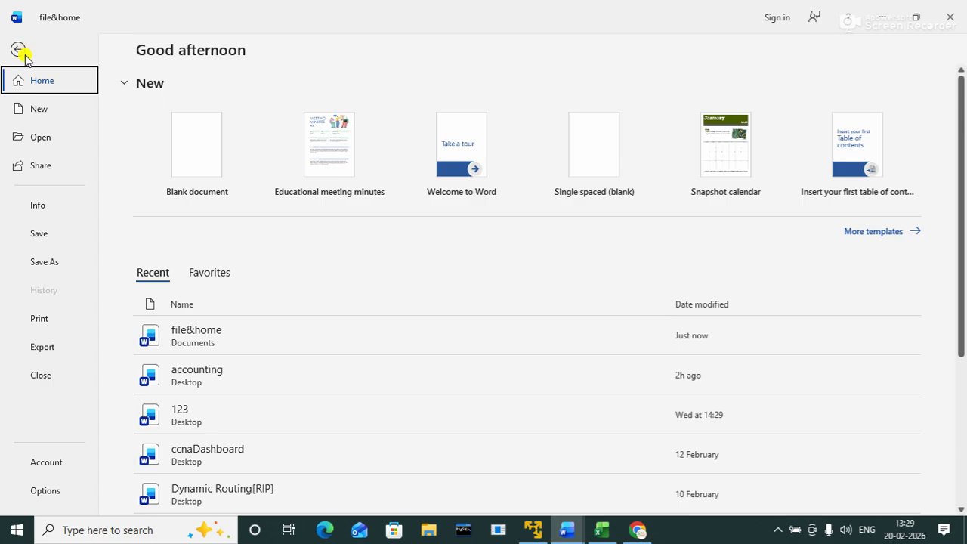
# Step: Open the Share options in the File view and close them again
pyautogui.click(45, 169)
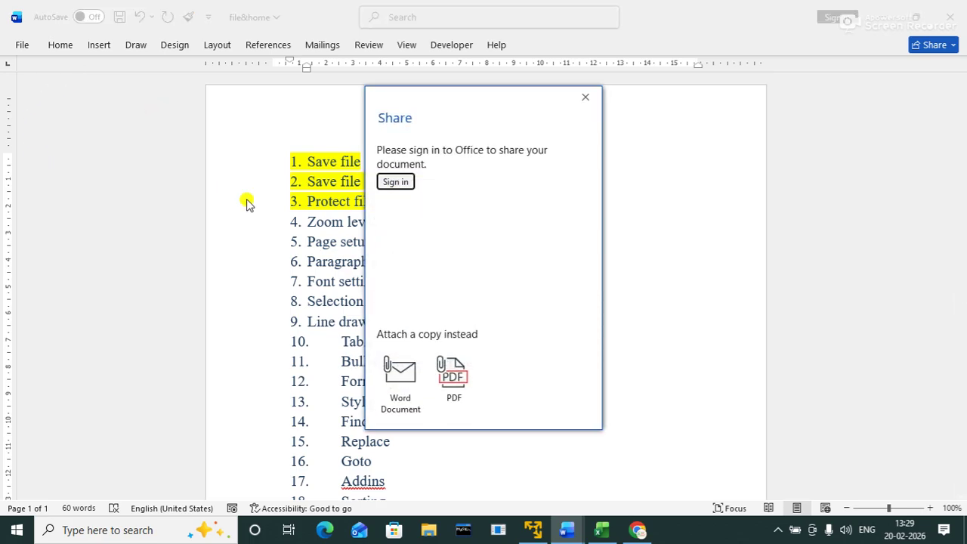
pyautogui.click(585, 98)
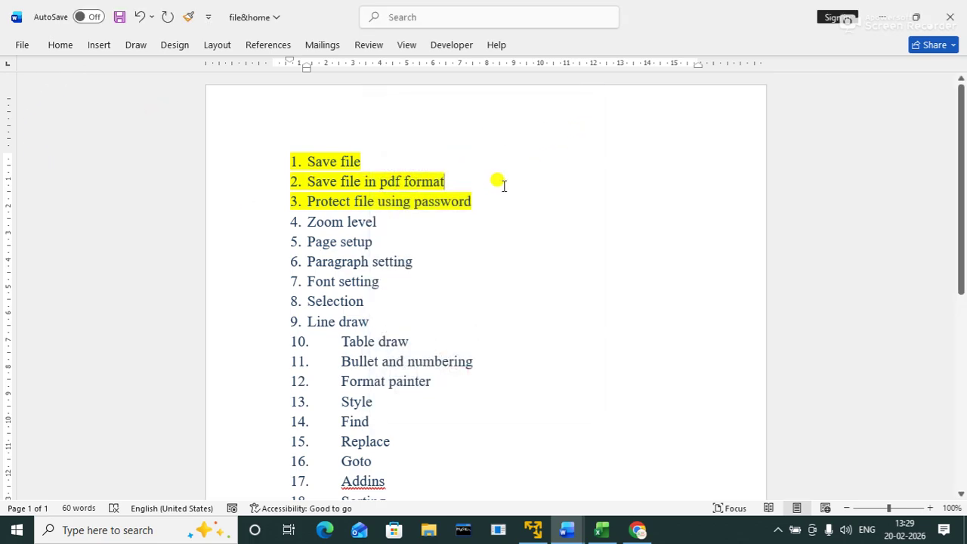
pyautogui.click(25, 46)
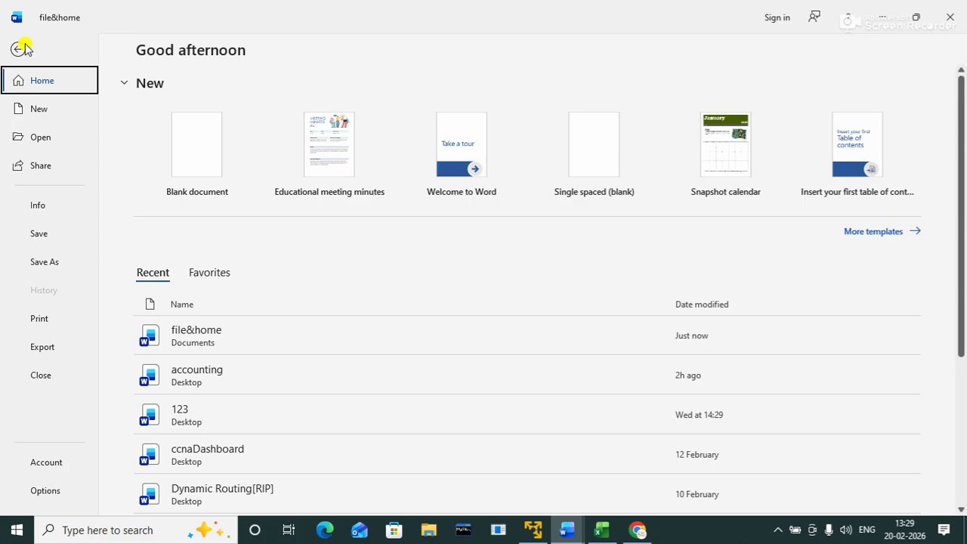
# Step: Check Info > Protect Document > Encrypt with Password, cancel it, and go back to the document
pyautogui.click(38, 206)
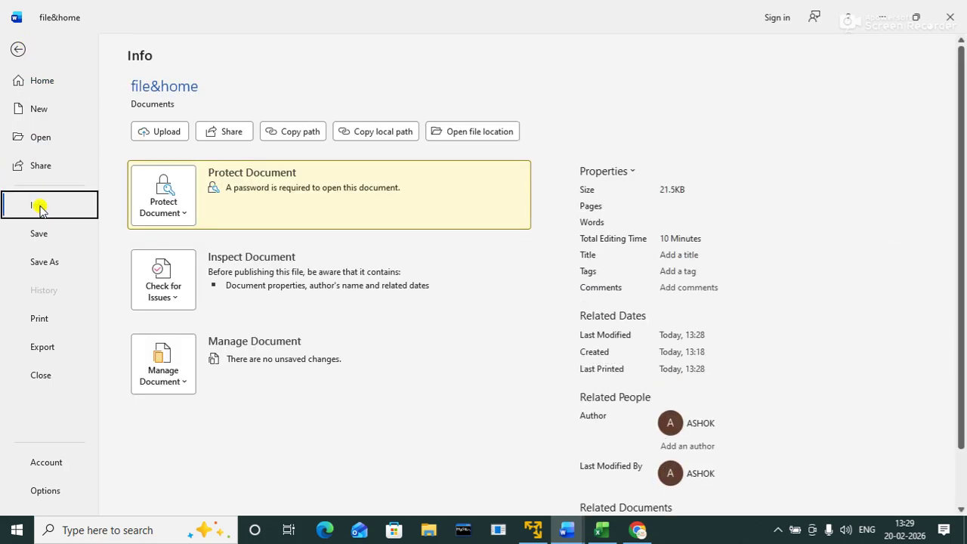
pyautogui.click(178, 216)
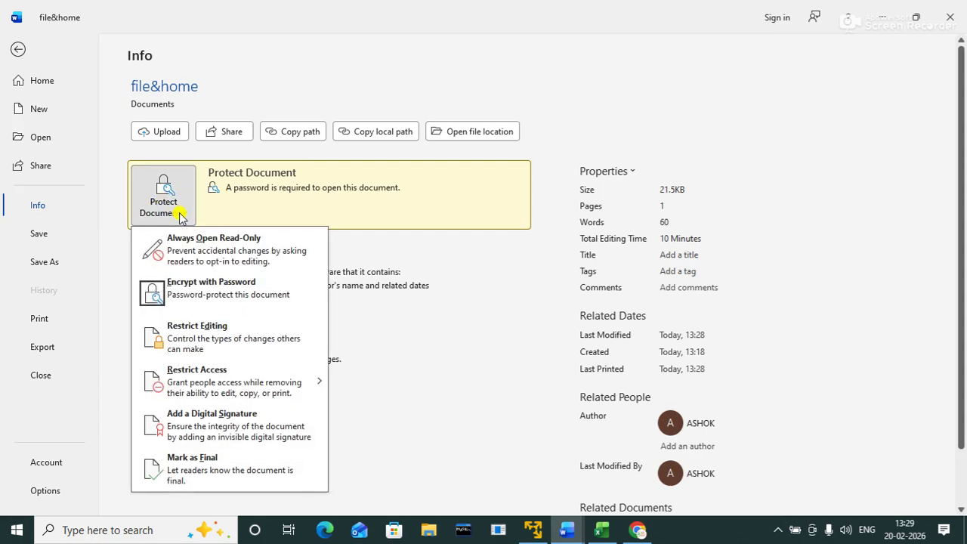
pyautogui.click(229, 300)
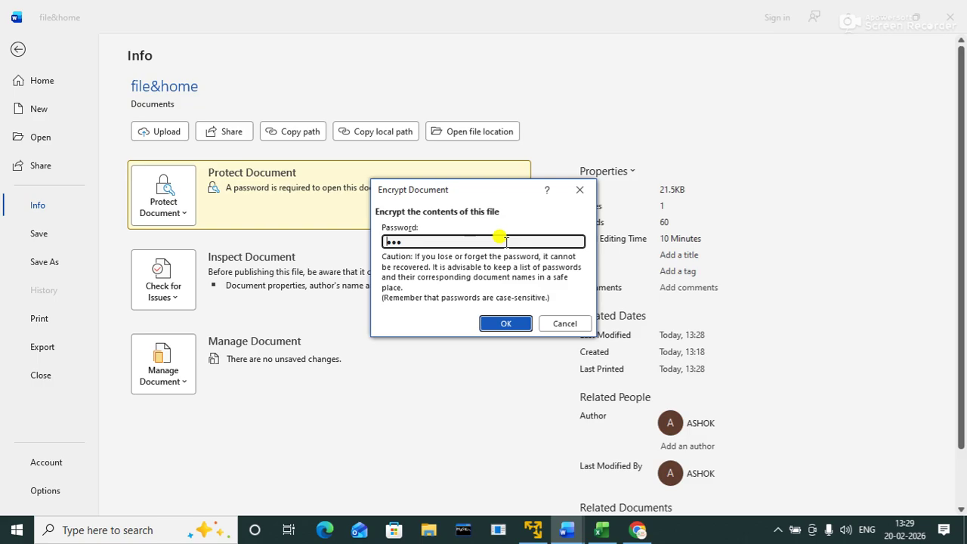
pyautogui.click(561, 323)
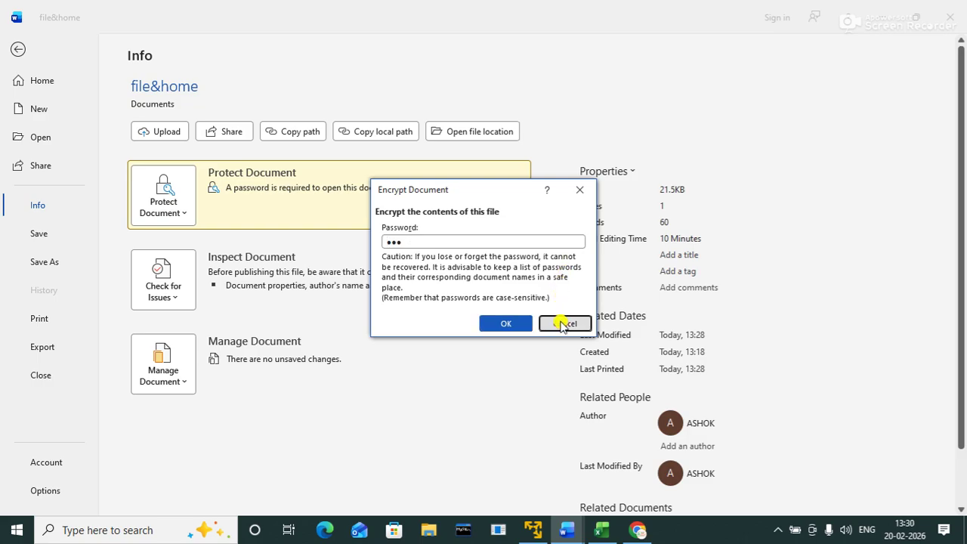
pyautogui.click(17, 51)
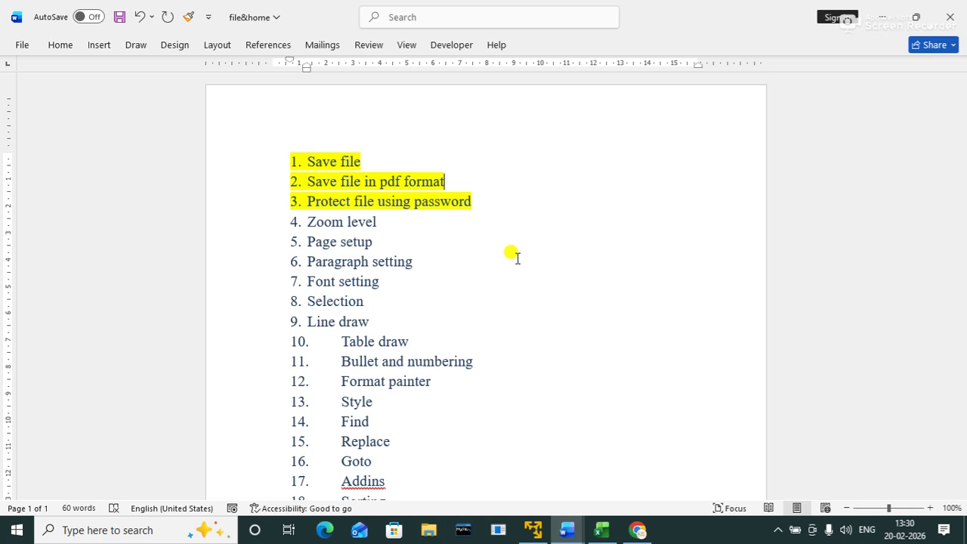
# Step: Minimize file&home and close the recovered Document2 without saving
pyautogui.click(879, 13)
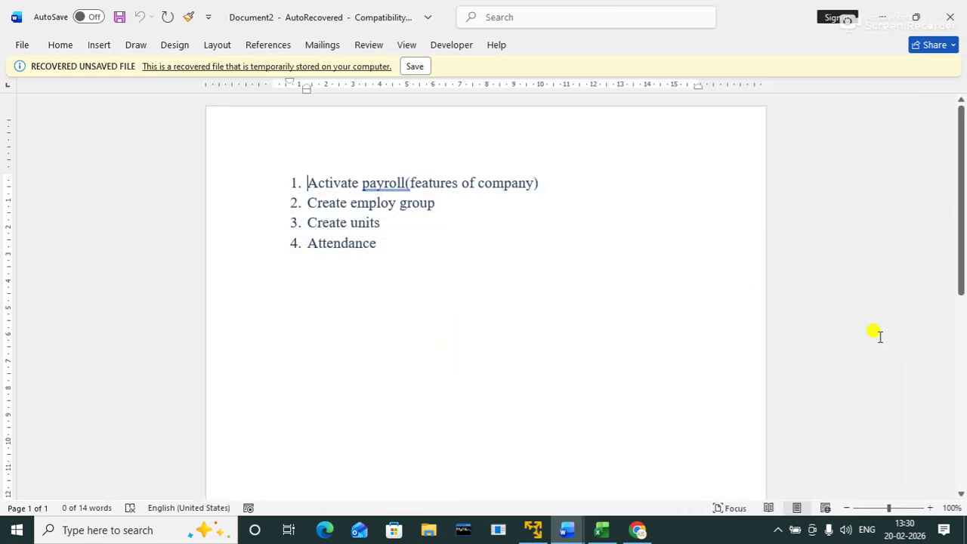
pyautogui.click(950, 16)
pyautogui.click(520, 287)
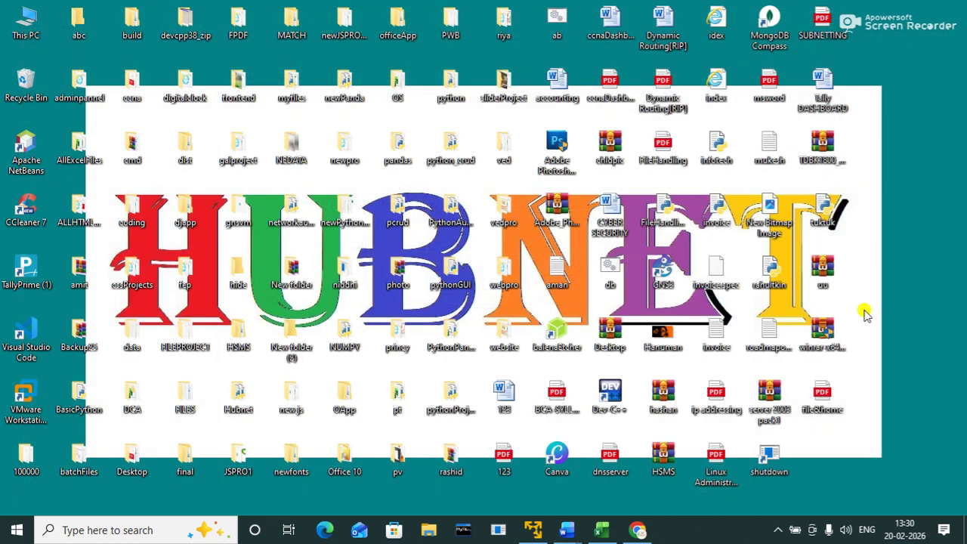
# Step: Open file&home.pdf from the desktop in Edge, close it, and restore file&home
pyautogui.doubleClick(823, 393)
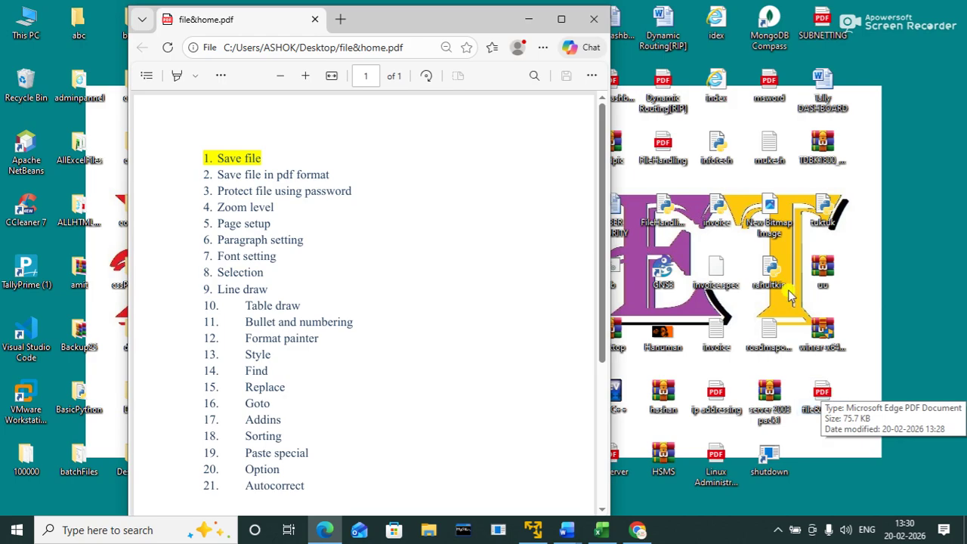
pyautogui.click(588, 21)
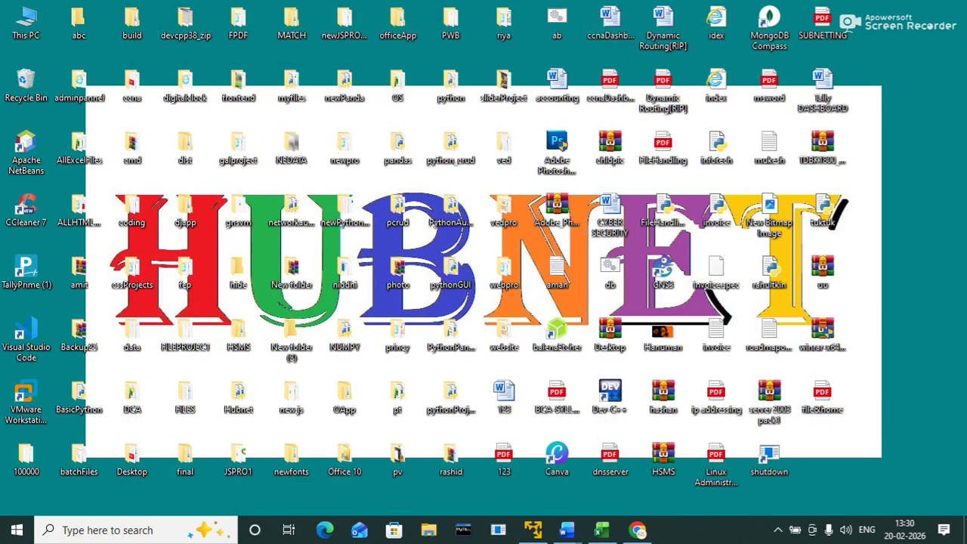
pyautogui.moveTo(568, 533)
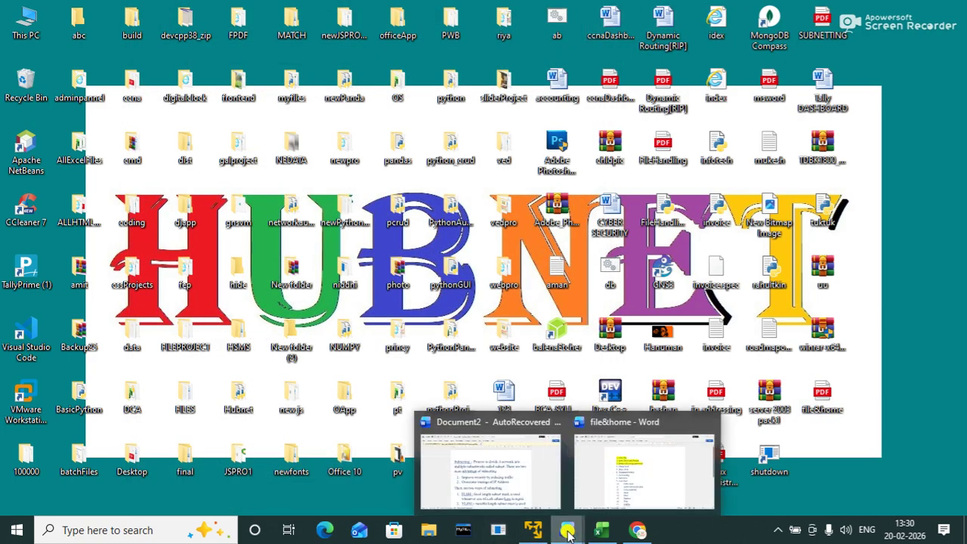
pyautogui.click(627, 482)
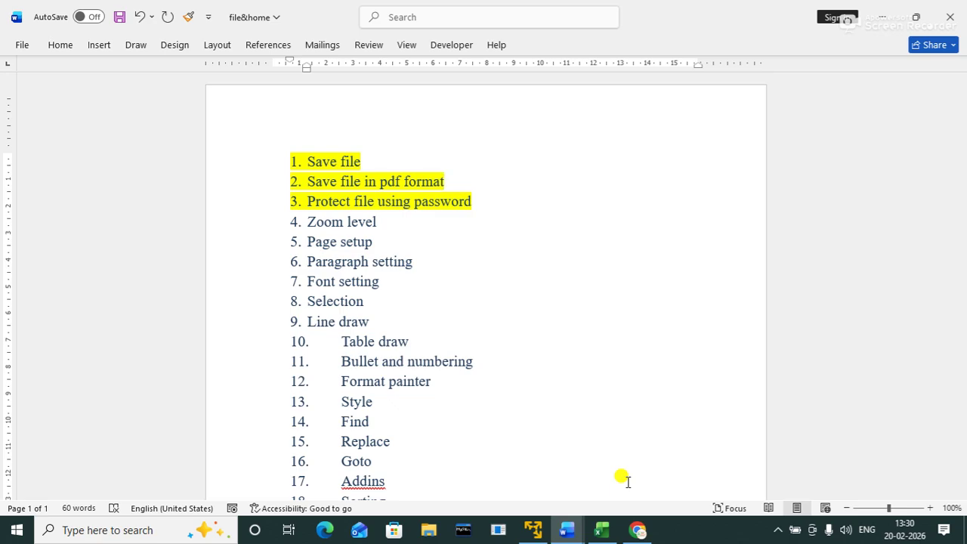
# Step: Apply the mini toolbar's yellow highlight to the words 'Zoom level' in item 4
pyautogui.click(847, 508)
pyautogui.click(847, 507)
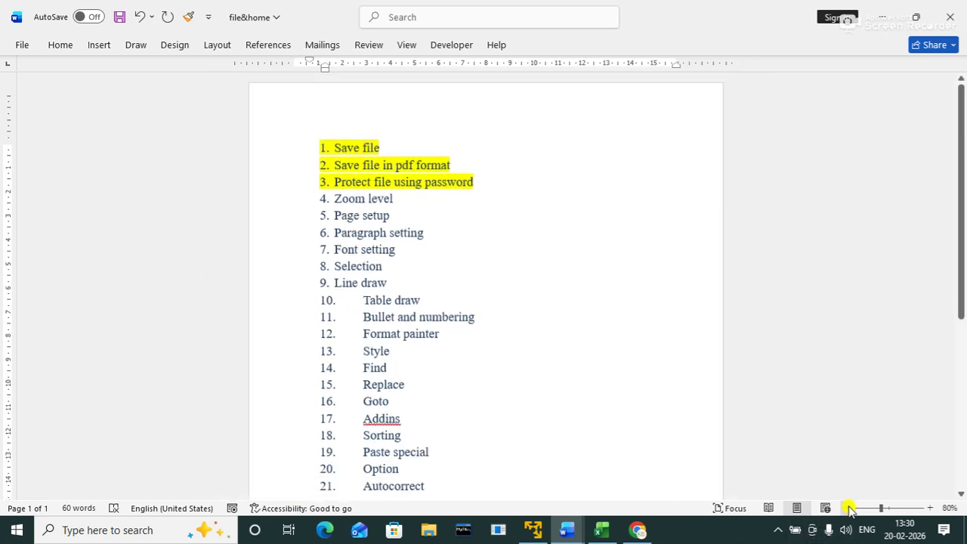
pyautogui.click(847, 507)
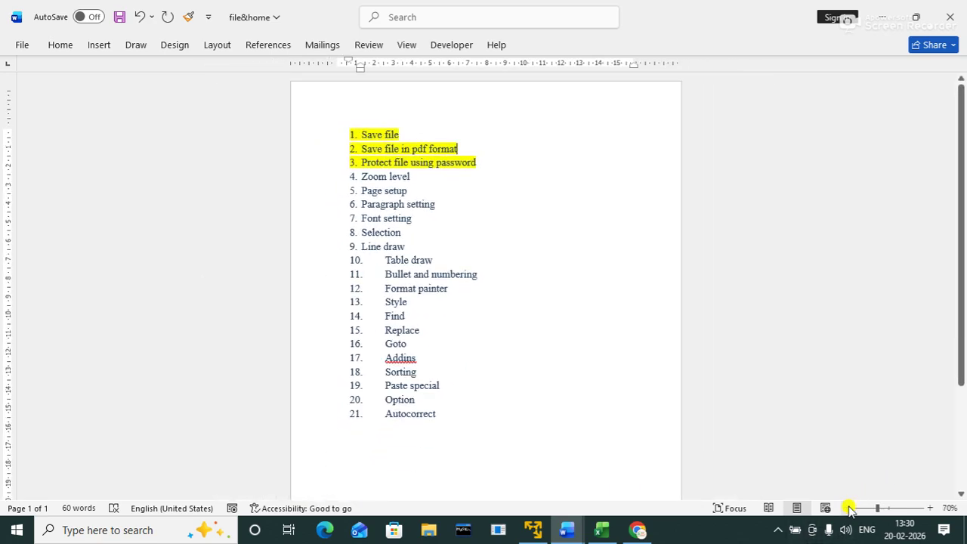
pyautogui.click(929, 508)
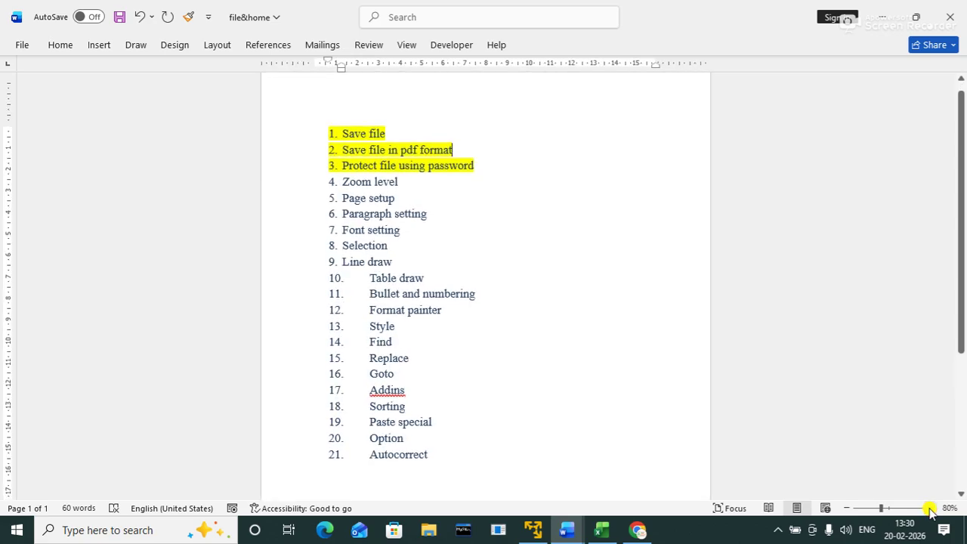
pyautogui.click(929, 508)
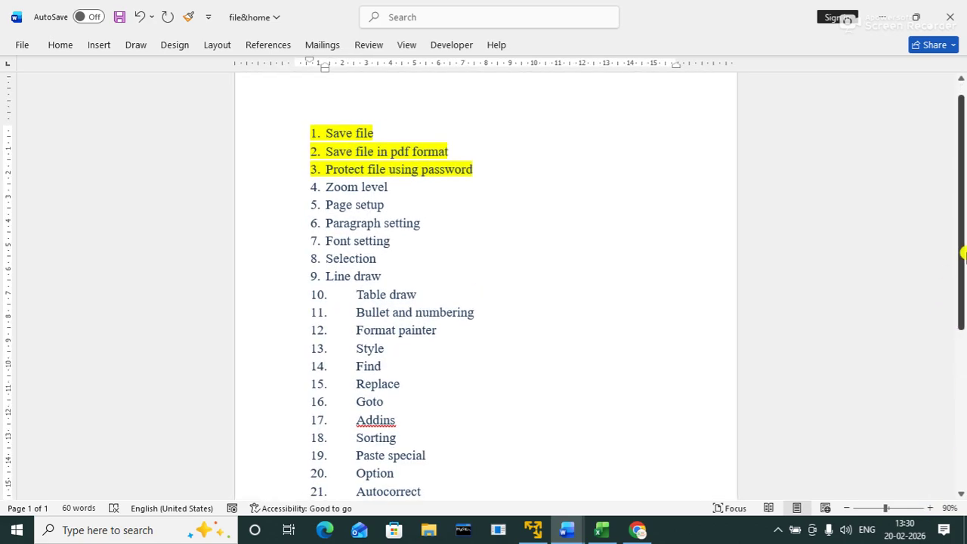
pyautogui.moveTo(961, 247); pyautogui.dragTo(962, 262)
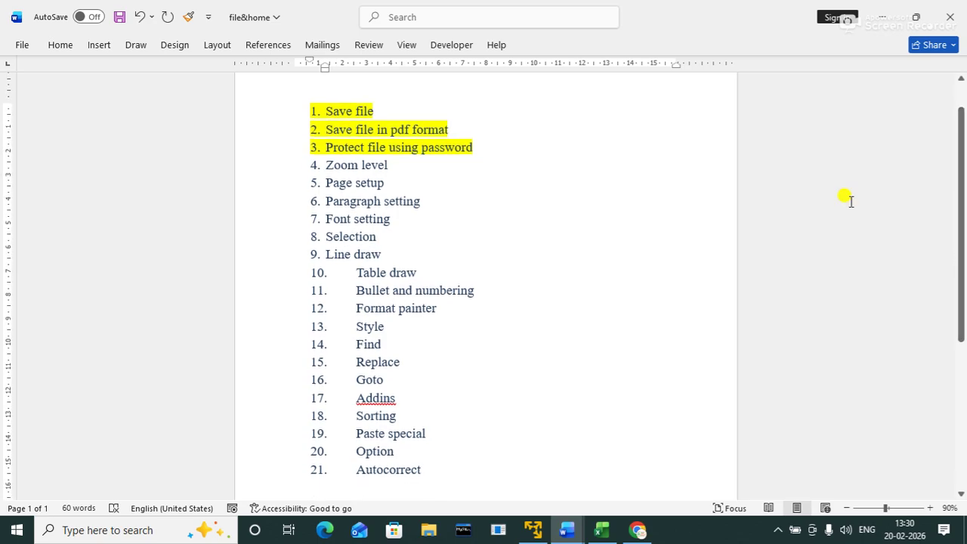
pyautogui.moveTo(325, 164); pyautogui.dragTo(394, 163)
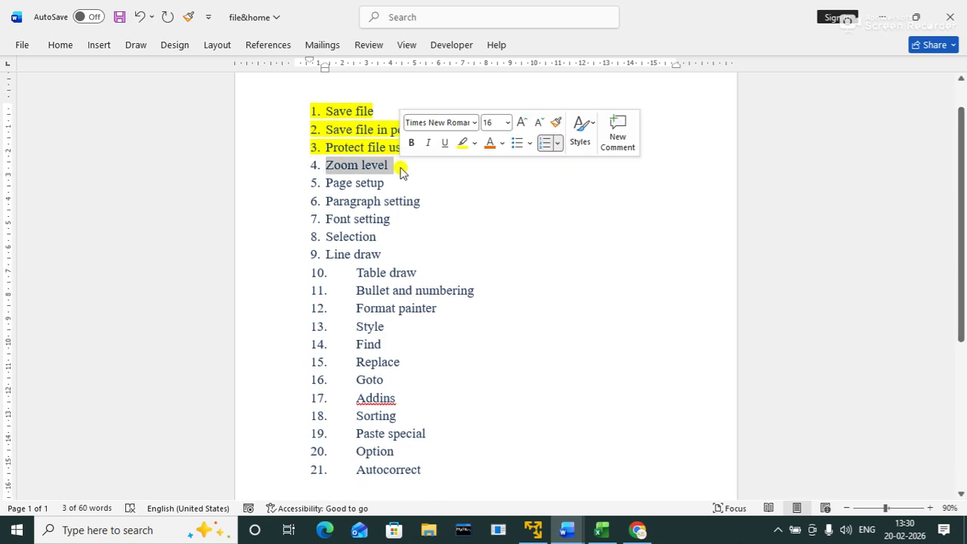
pyautogui.click(463, 142)
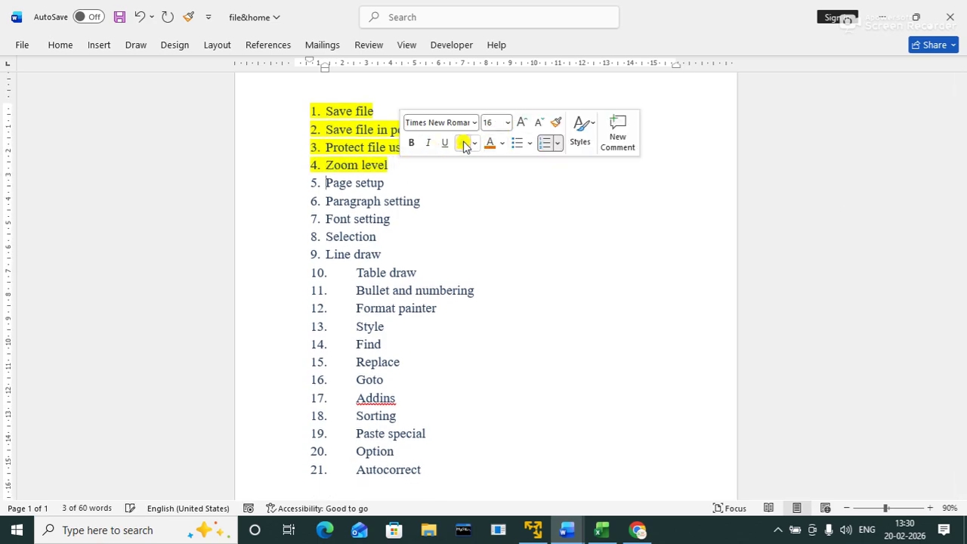
pyautogui.click(391, 187)
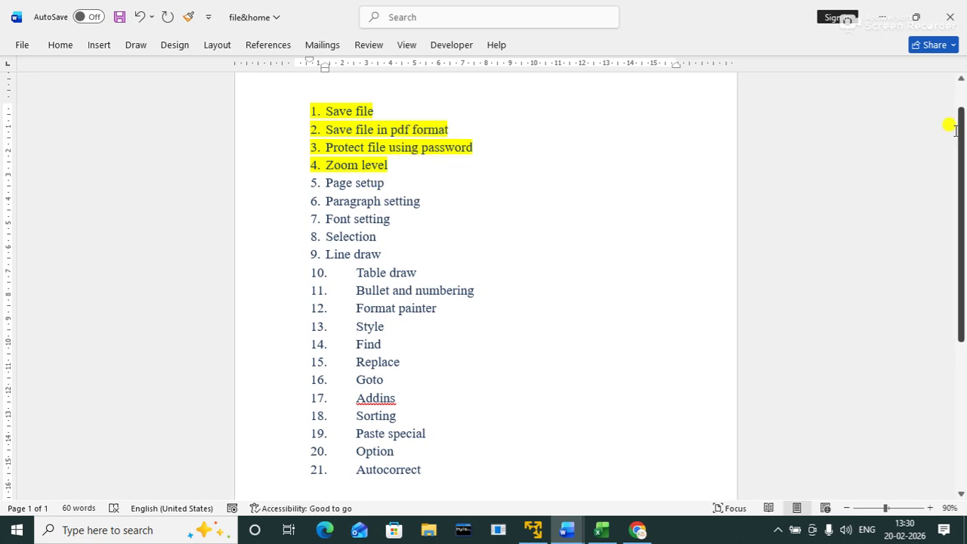
pyautogui.moveTo(961, 133); pyautogui.dragTo(955, 106)
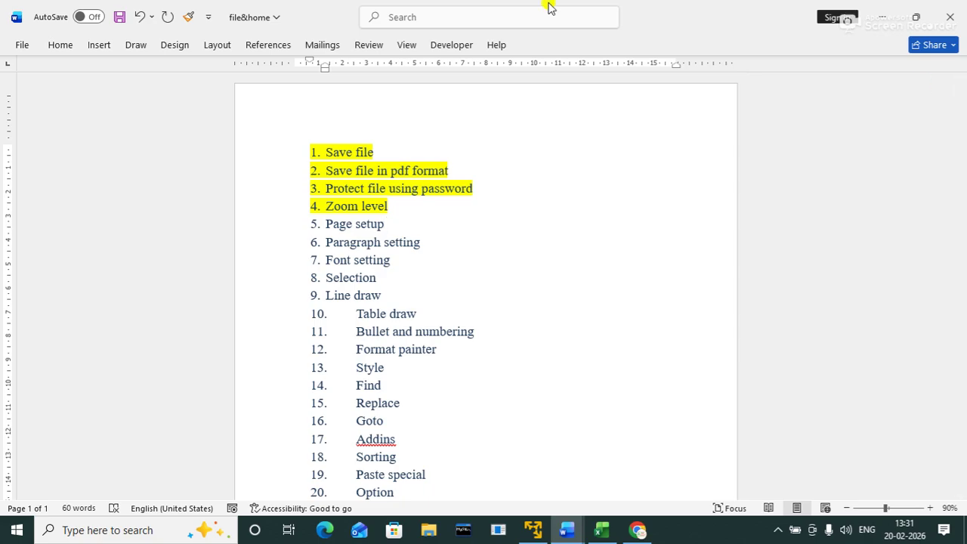
pyautogui.doubleClick(489, 63)
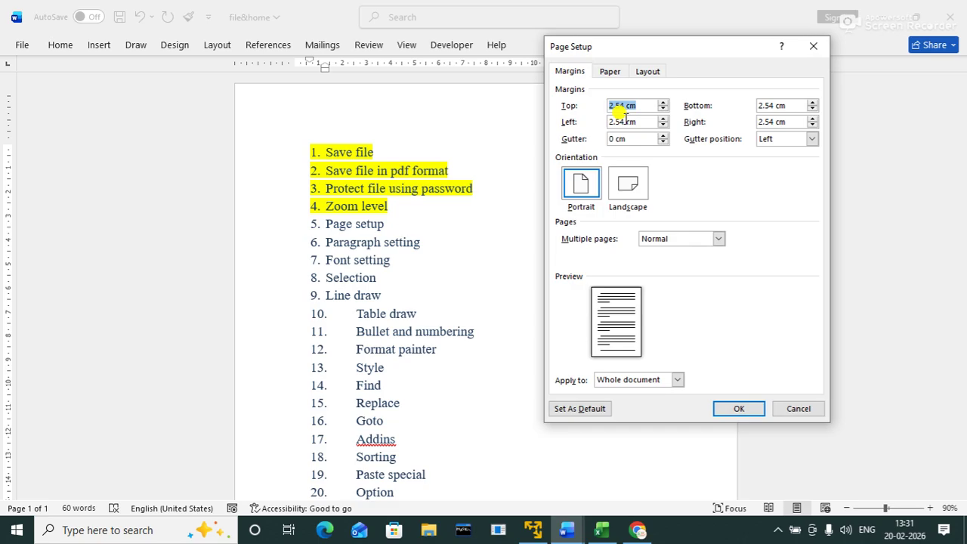
pyautogui.press('BackSpace')
pyautogui.write('.5')
pyautogui.press('Tab')
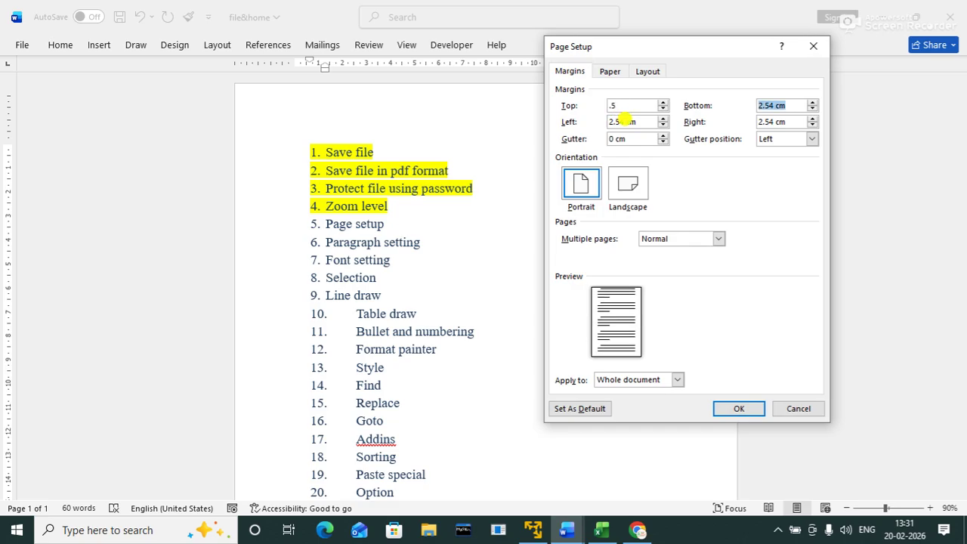
pyautogui.press('BackSpace')
pyautogui.write('.5')
pyautogui.press('Tab')
pyautogui.press('BackSpace')
pyautogui.write('.5')
pyautogui.press('Tab')
pyautogui.press('BackSpace')
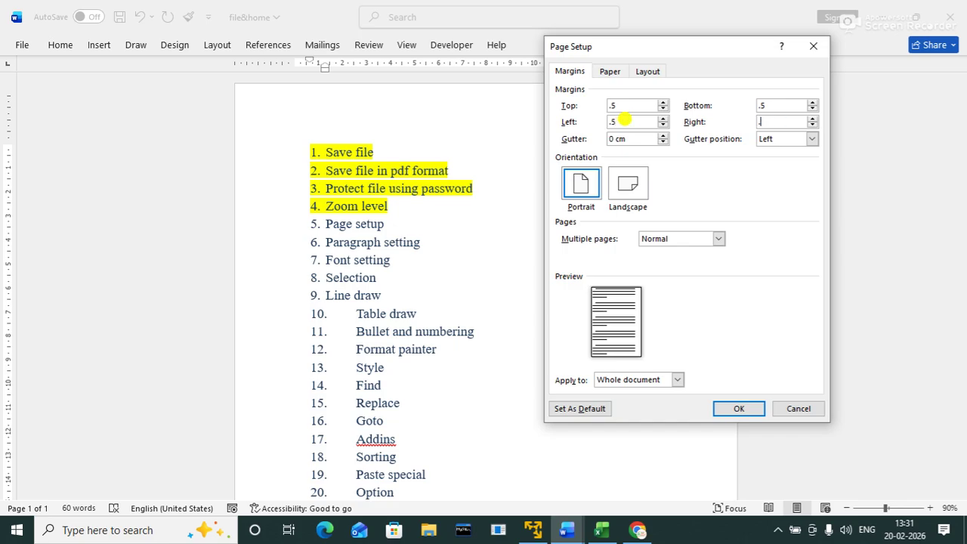
pyautogui.write('.5')
pyautogui.press('Tab')
pyautogui.click(610, 72)
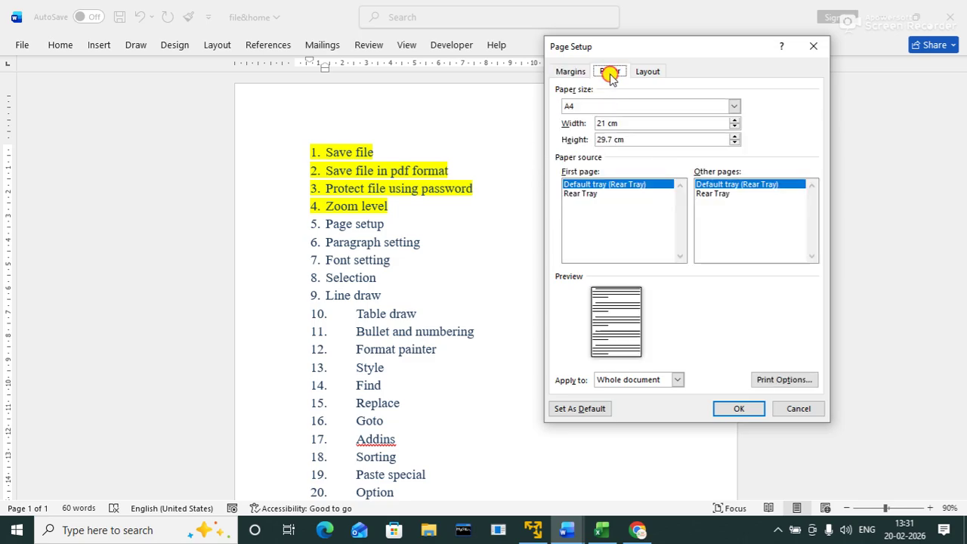
pyautogui.click(574, 74)
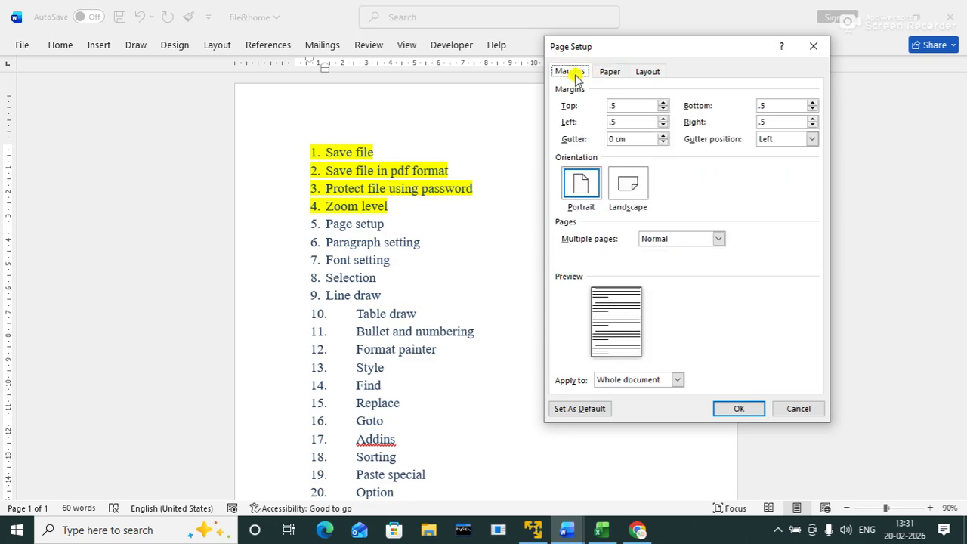
pyautogui.click(724, 411)
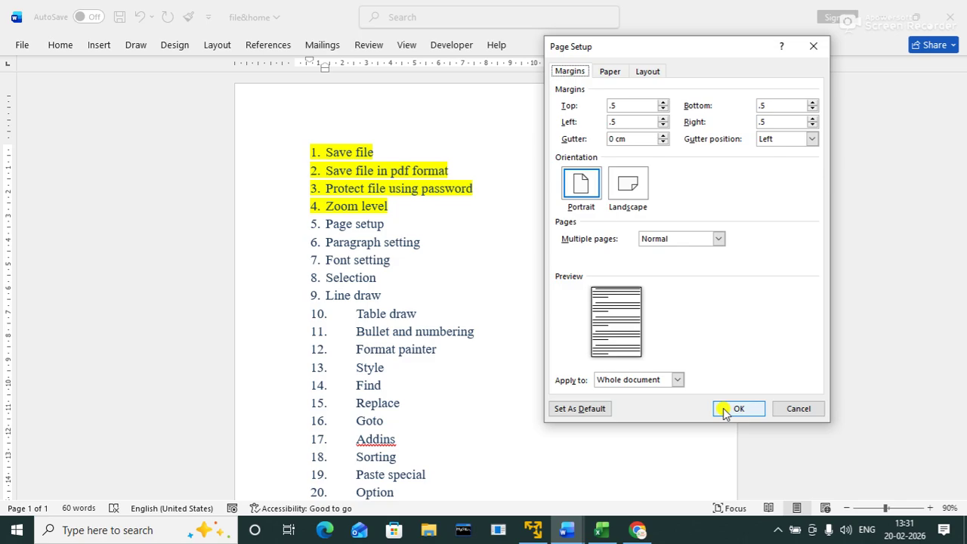
pyautogui.click(723, 412)
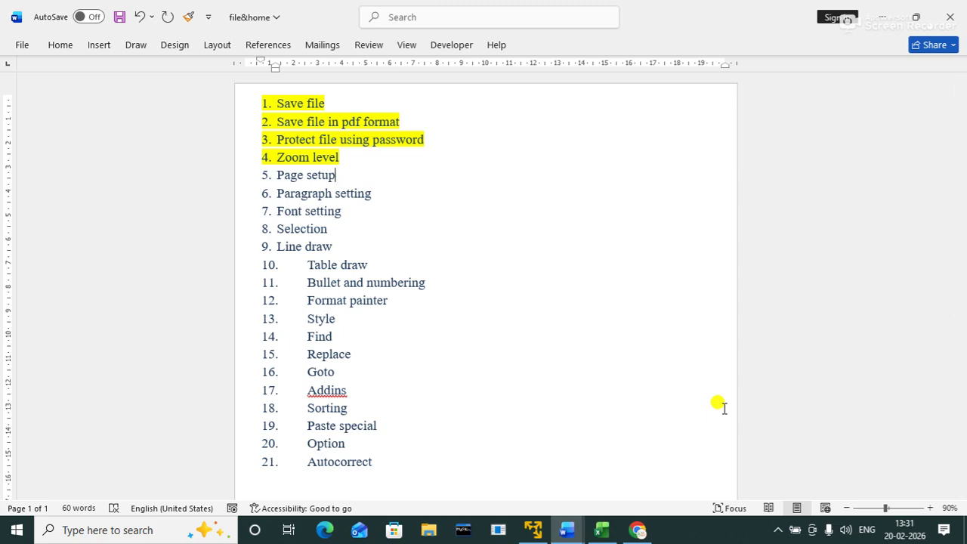
pyautogui.doubleClick(447, 64)
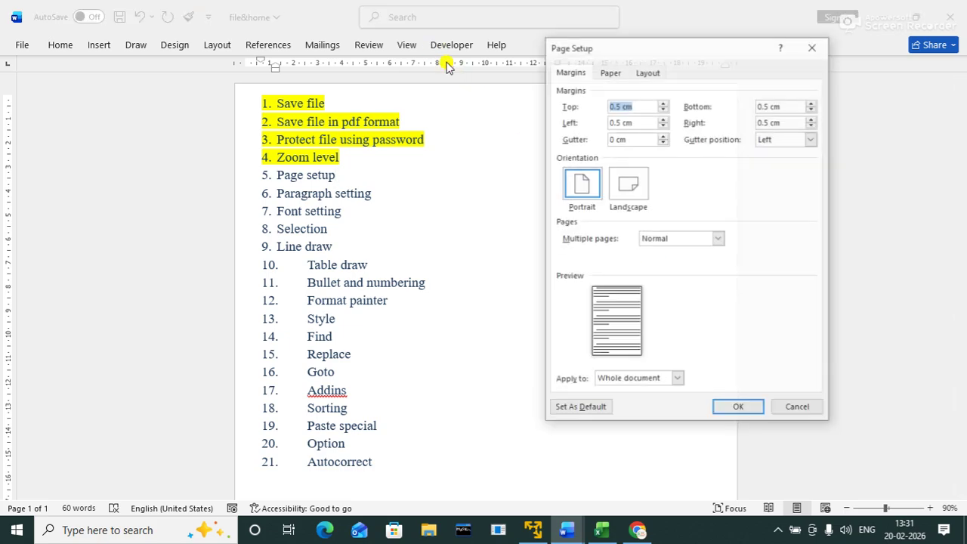
pyautogui.write('1')
pyautogui.press('Tab')
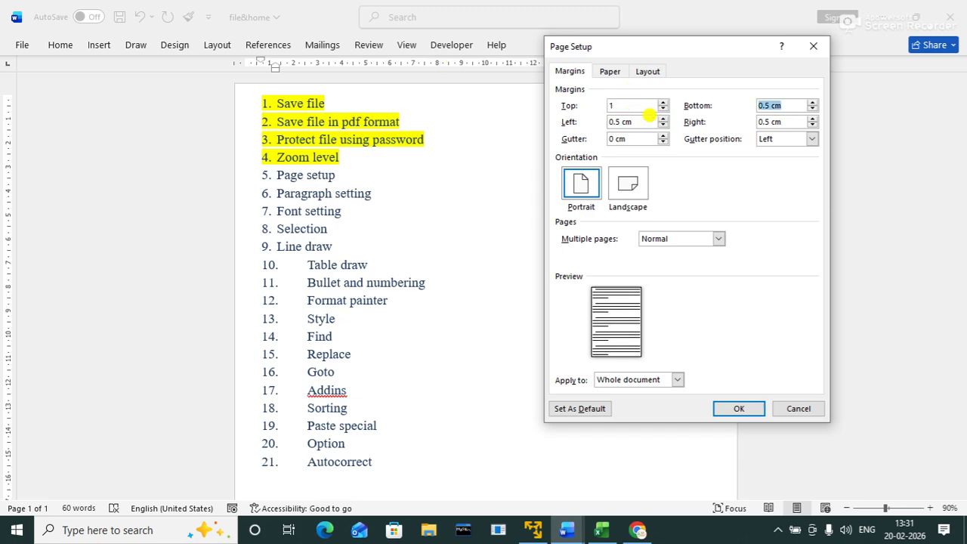
pyautogui.write('1')
pyautogui.press('Tab')
pyautogui.write('1')
pyautogui.press('Tab')
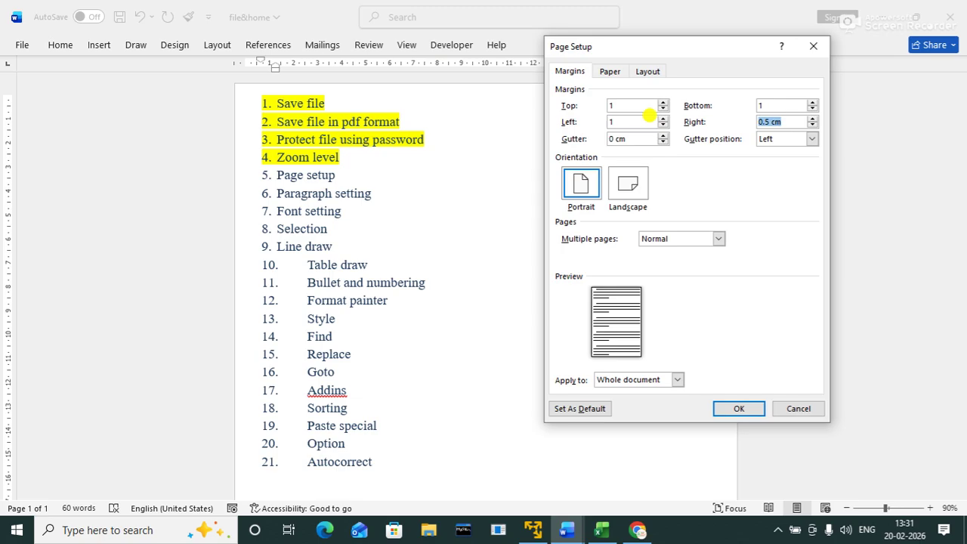
pyautogui.hotkey('shift', 'Tab')
pyautogui.hotkey('shift', 'Tab')
pyautogui.hotkey('shift', 'Tab')
pyautogui.write('"')
pyautogui.press('Tab')
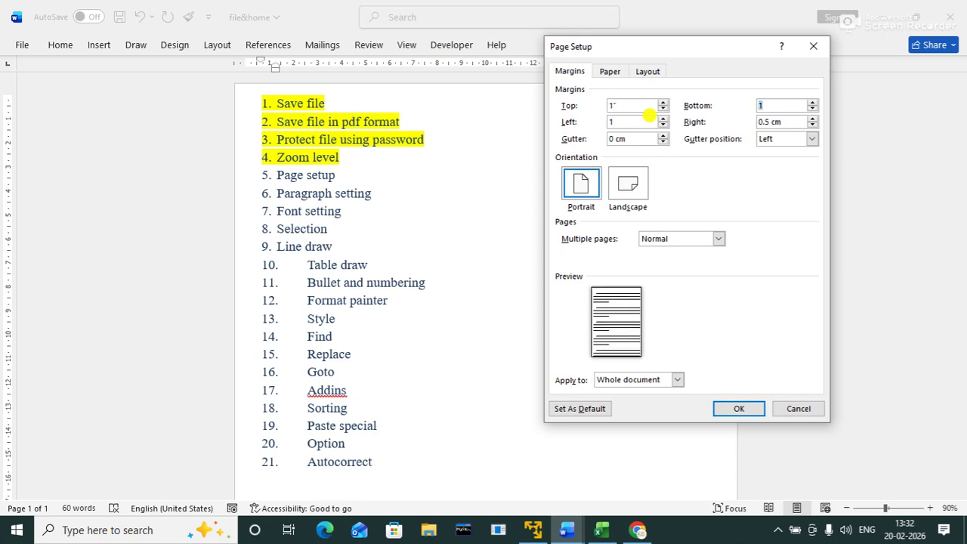
pyautogui.write('1"')
pyautogui.press('Tab')
pyautogui.write('"')
pyautogui.press('Tab')
pyautogui.write('1"')
pyautogui.press('Tab')
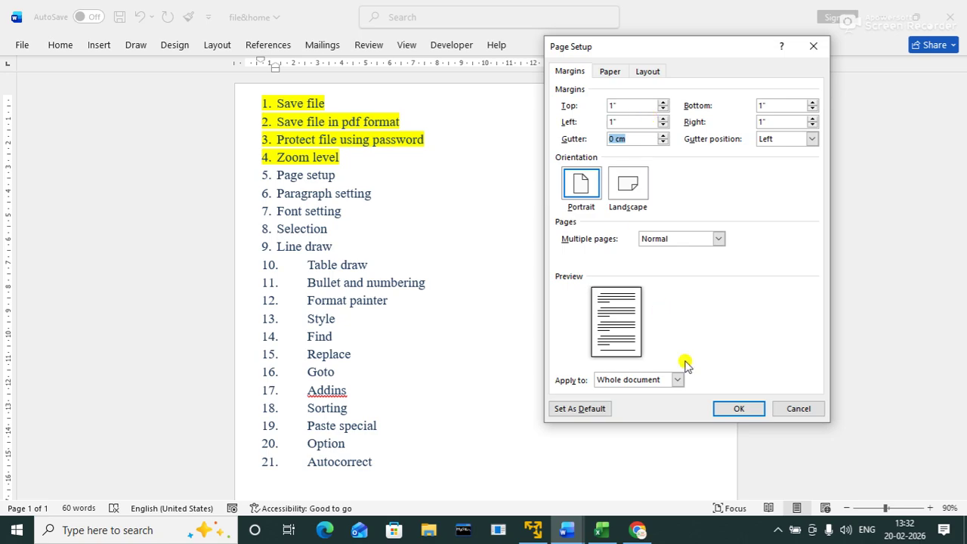
pyautogui.click(729, 408)
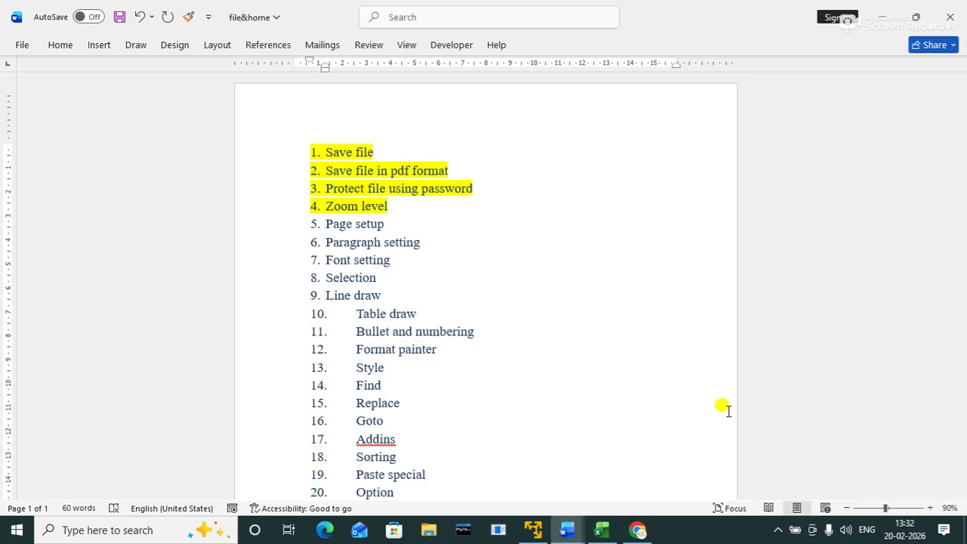
pyautogui.doubleClick(495, 63)
pyautogui.click(627, 186)
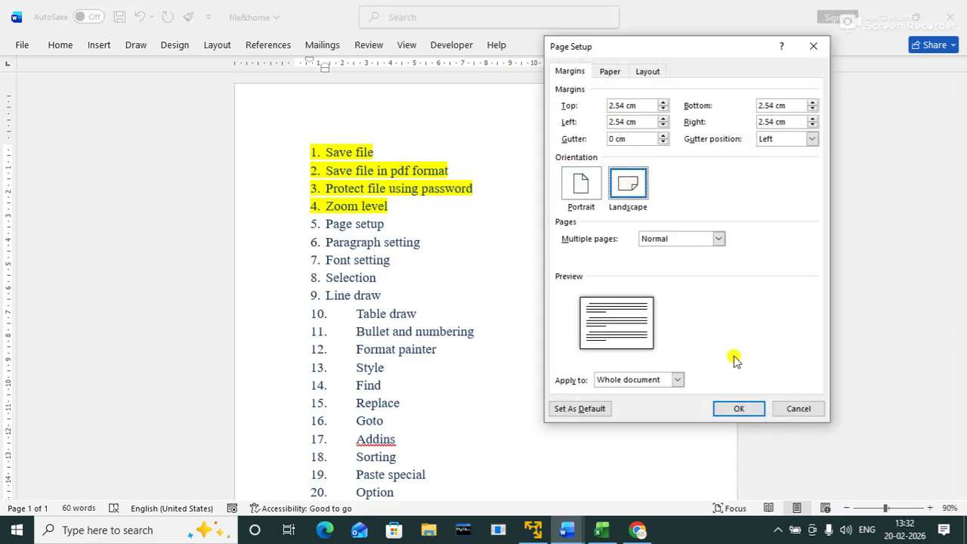
pyautogui.click(736, 408)
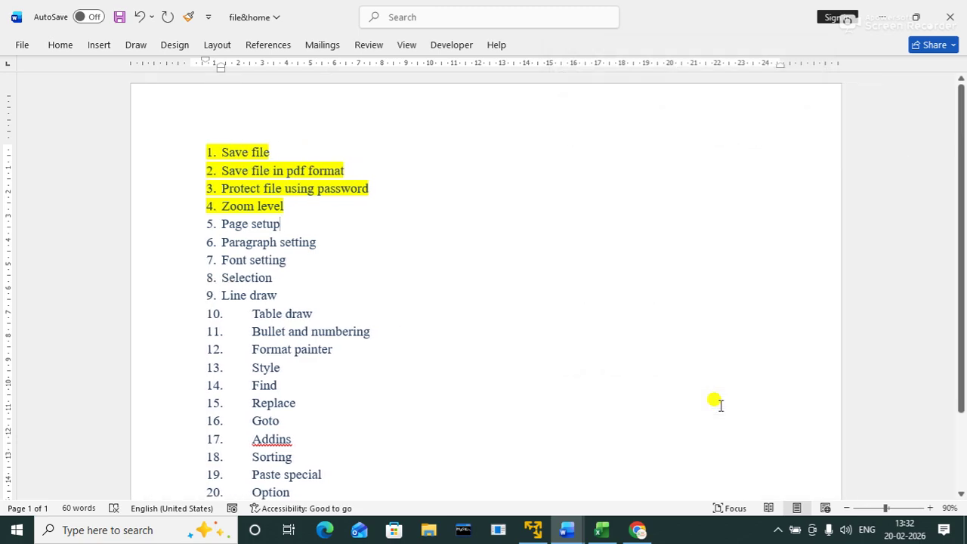
pyautogui.click(845, 508)
pyautogui.click(845, 508)
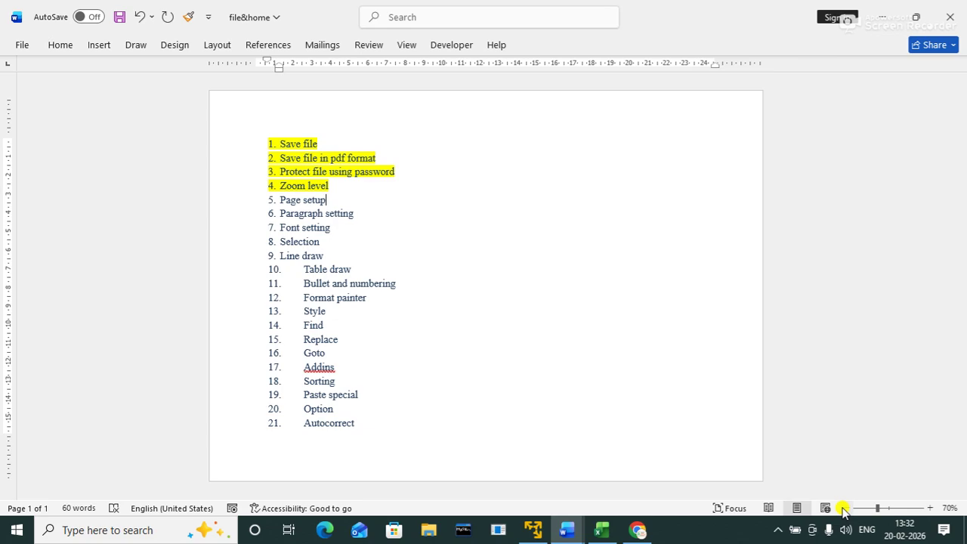
pyautogui.doubleClick(519, 63)
pyautogui.click(580, 187)
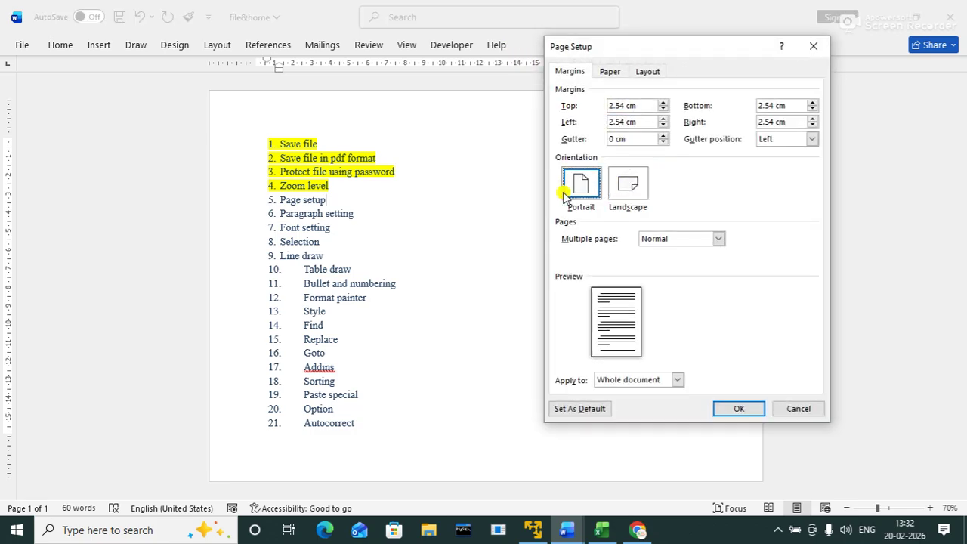
pyautogui.click(738, 408)
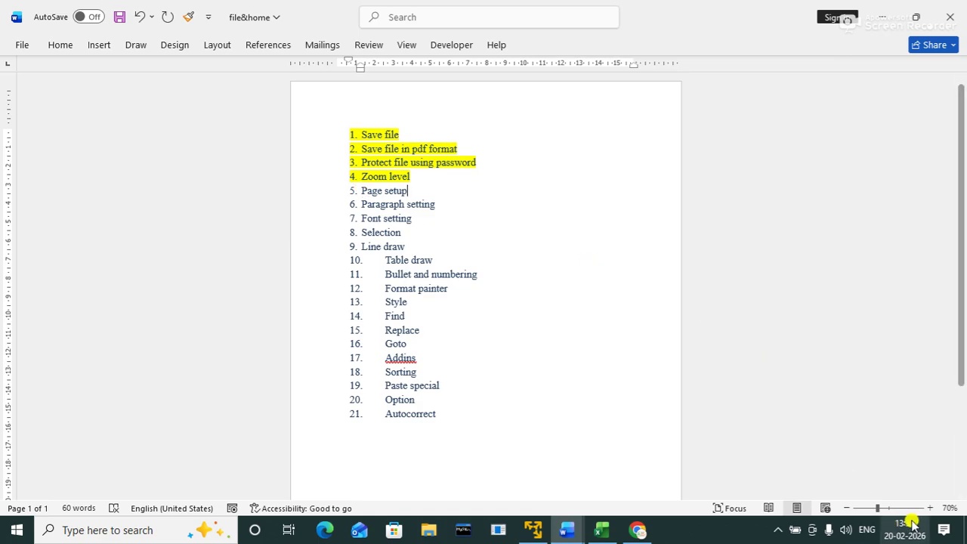
# Step: Apply the mini toolbar's yellow highlight to the words 'Page setup' in item 5
pyautogui.click(930, 508)
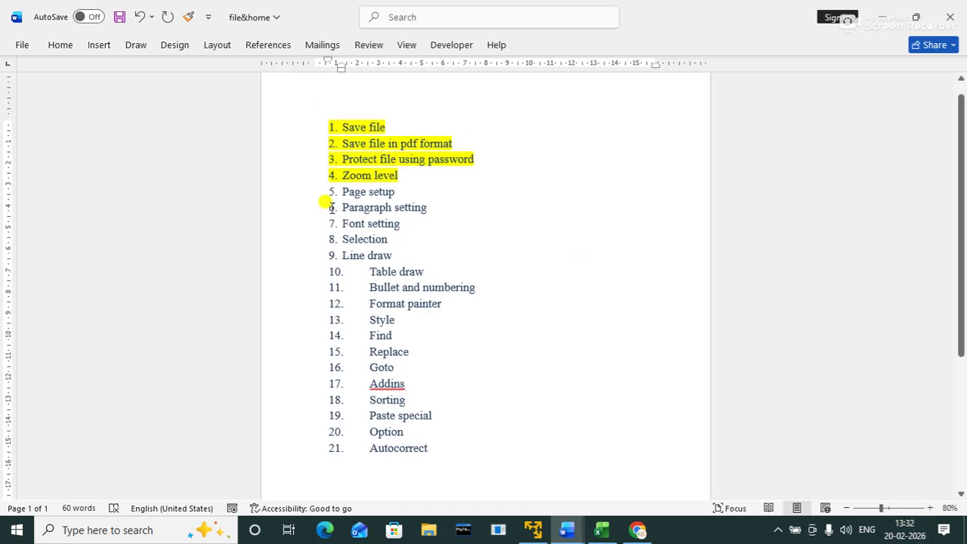
pyautogui.moveTo(344, 191); pyautogui.dragTo(405, 185)
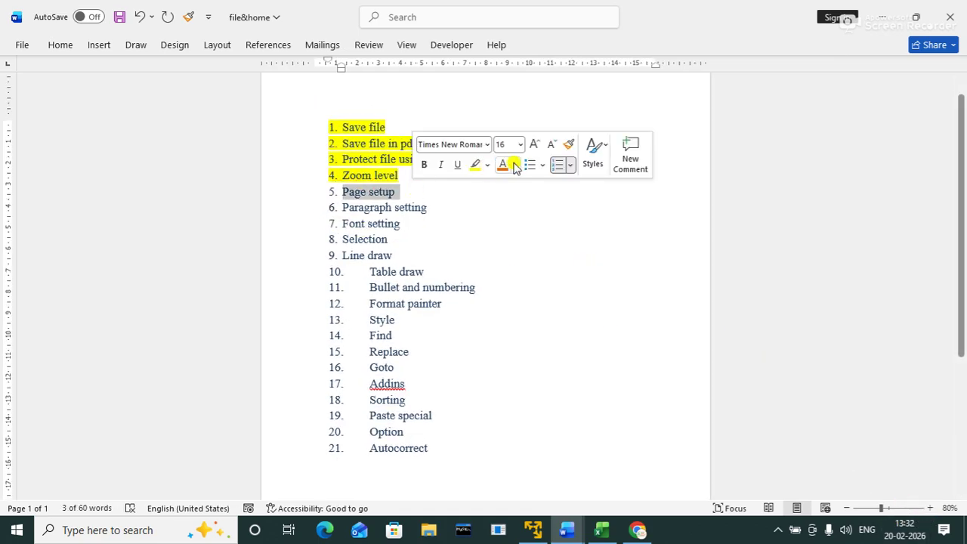
pyautogui.click(475, 165)
pyautogui.click(432, 206)
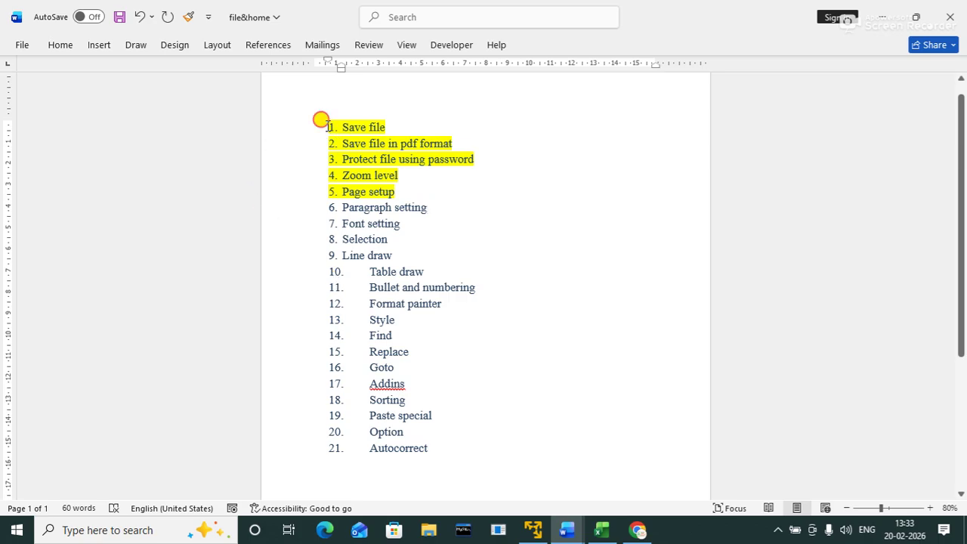
pyautogui.hotkey('ctrl', 'a')
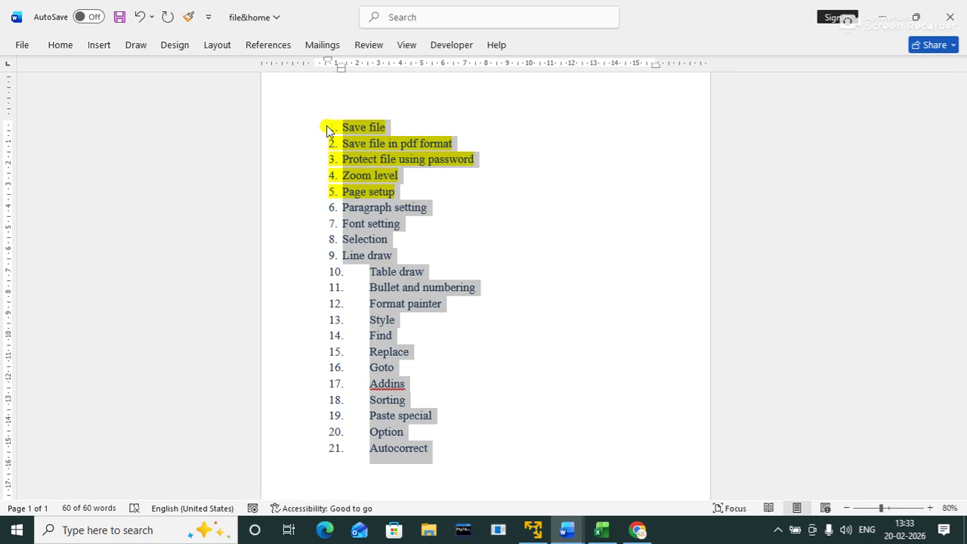
pyautogui.doubleClick(339, 68)
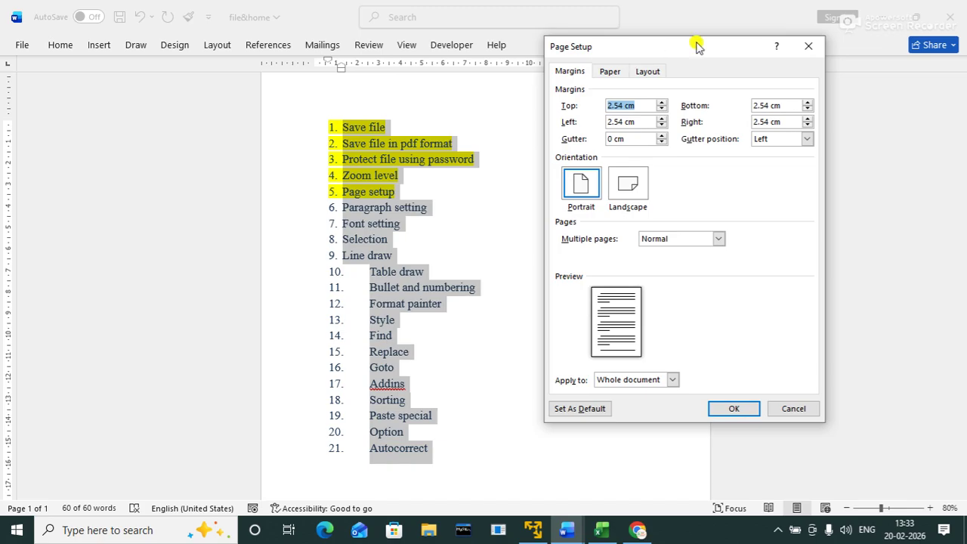
pyautogui.click(808, 46)
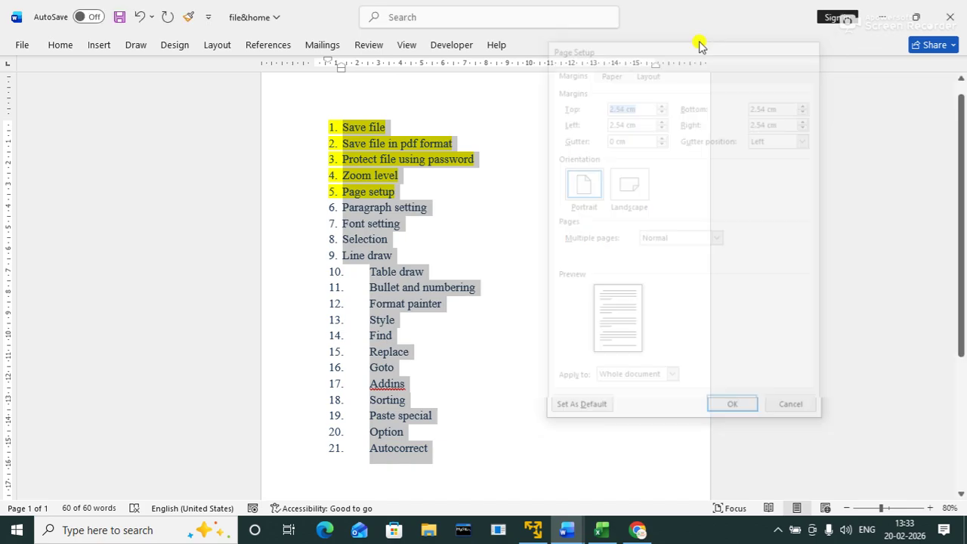
pyautogui.doubleClick(338, 66)
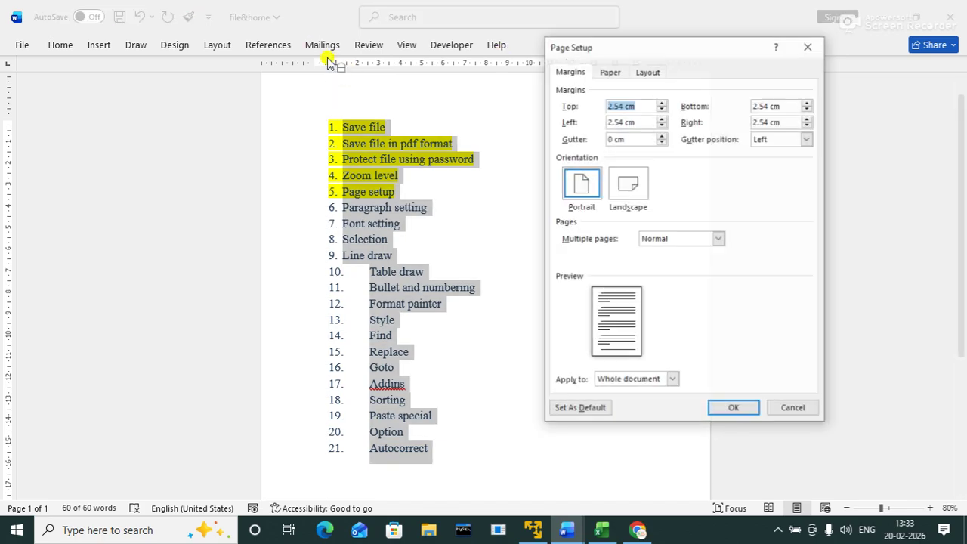
pyautogui.click(807, 45)
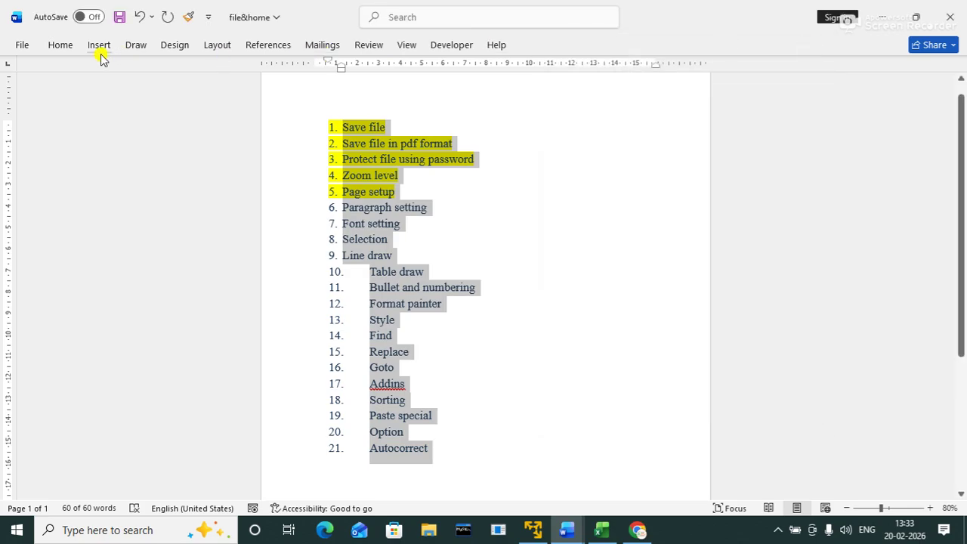
pyautogui.click(62, 46)
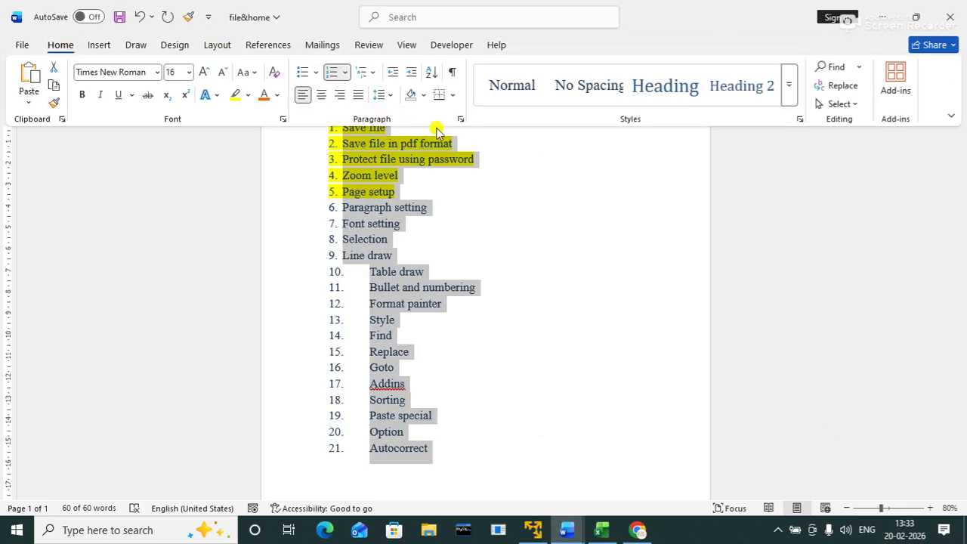
pyautogui.click(459, 119)
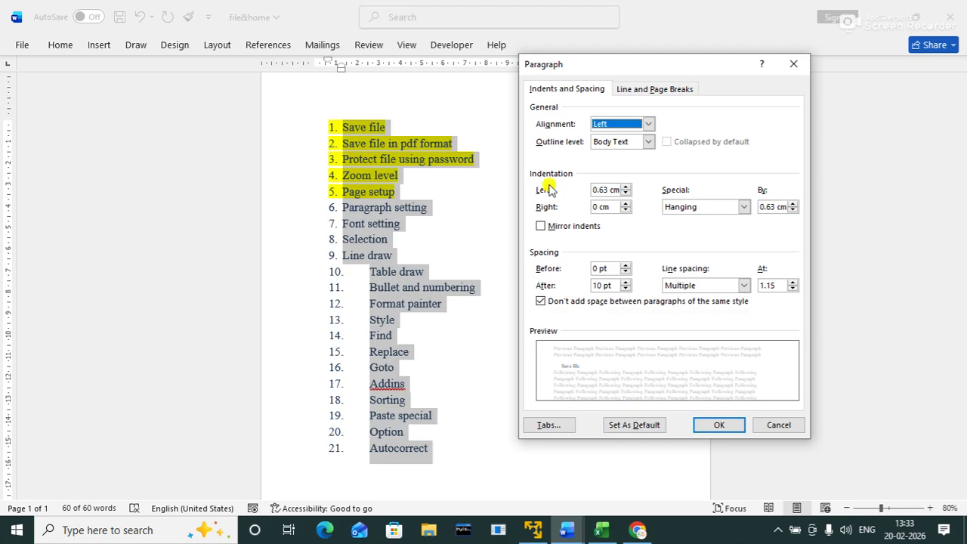
pyautogui.click(737, 287)
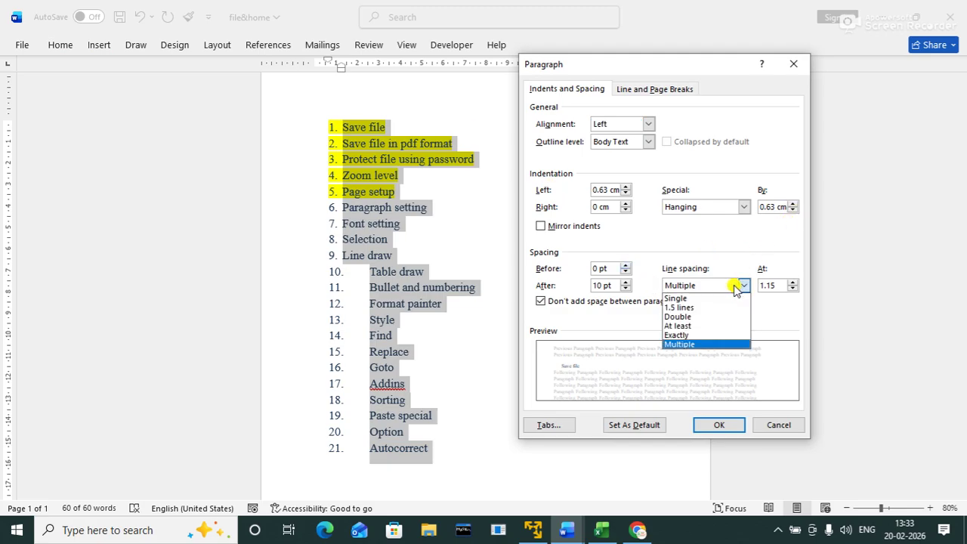
pyautogui.click(682, 308)
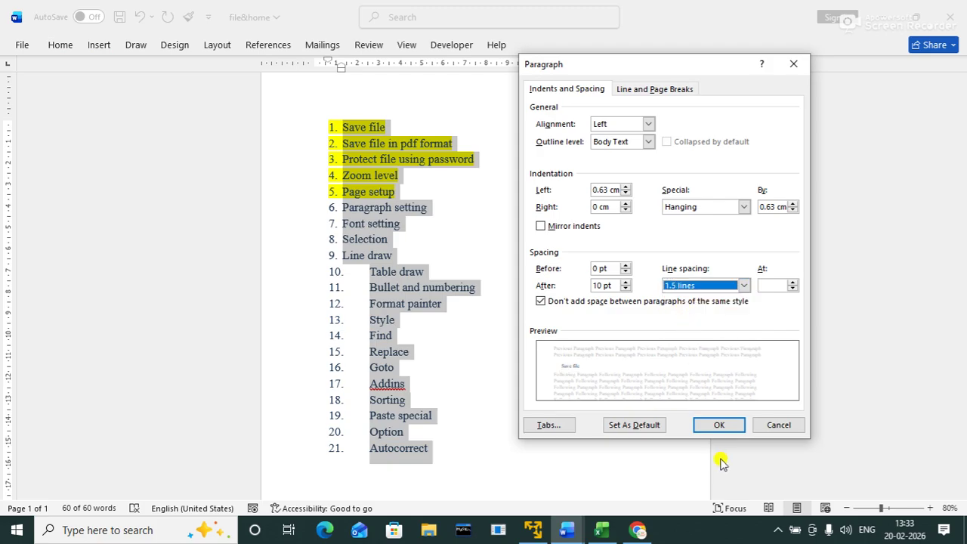
pyautogui.click(718, 425)
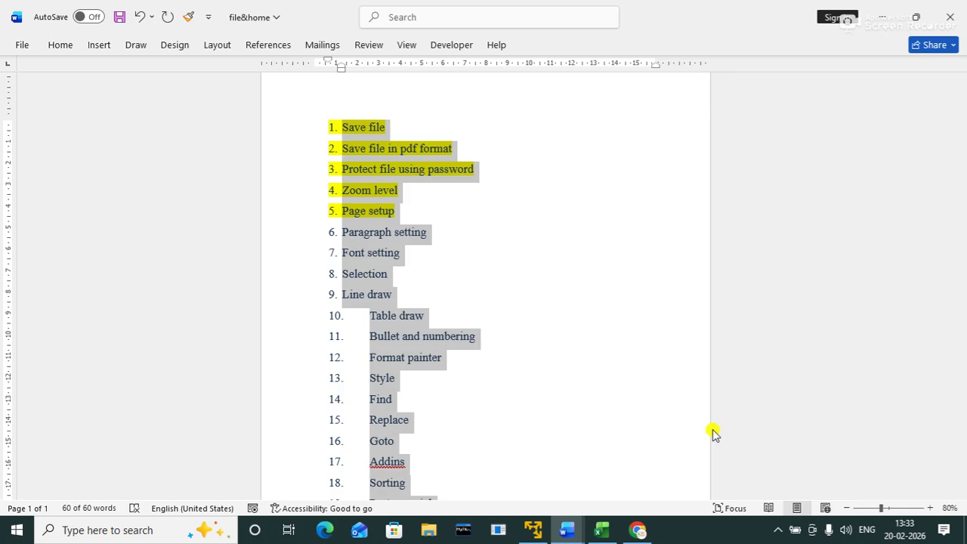
pyautogui.click(66, 47)
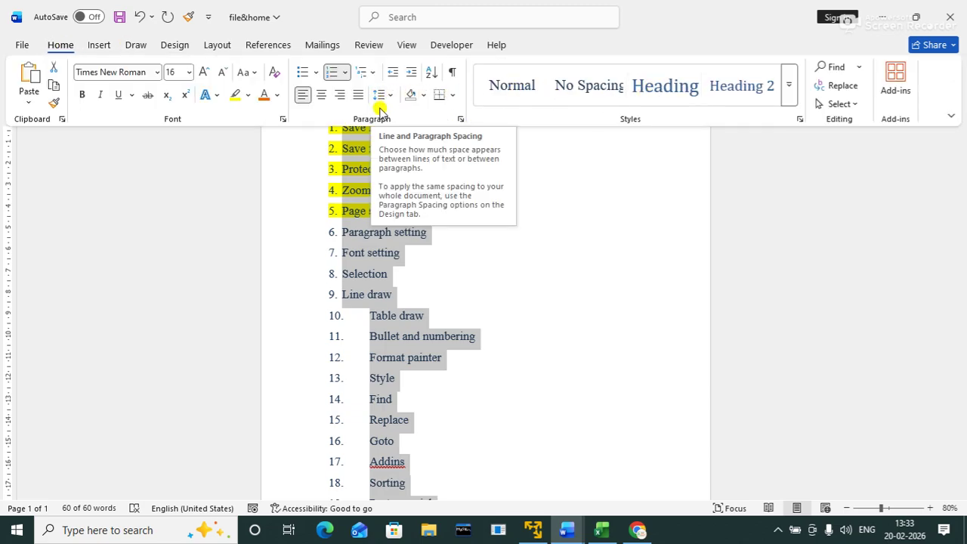
pyautogui.click(460, 119)
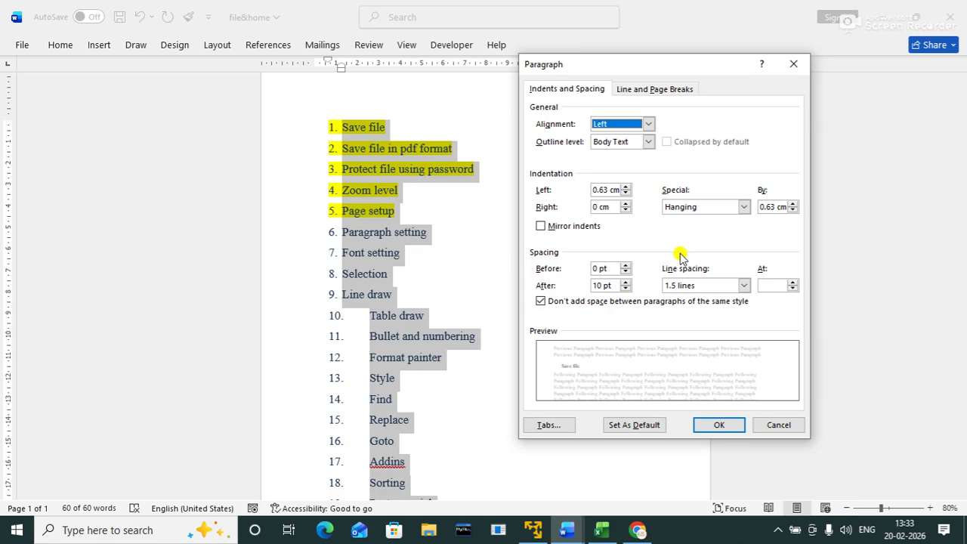
pyautogui.click(743, 284)
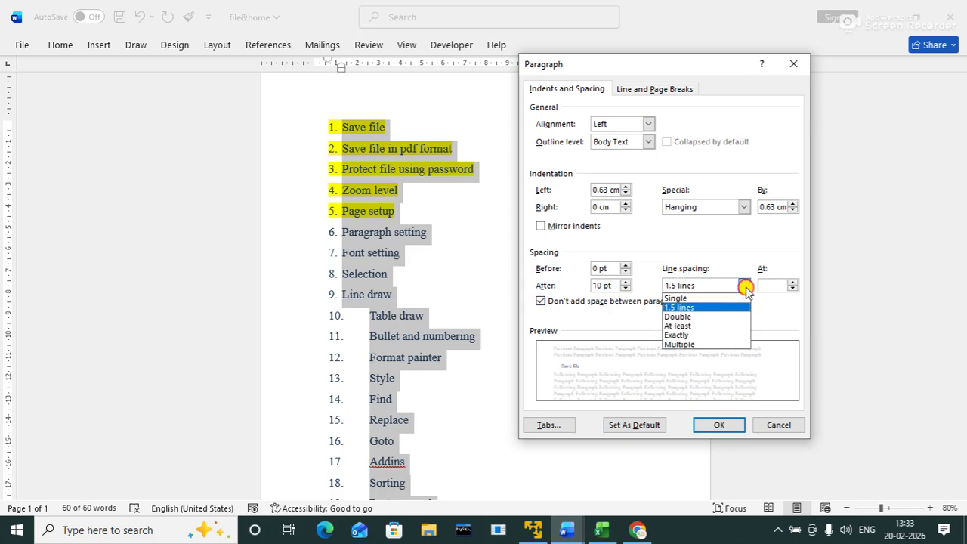
pyautogui.click(679, 299)
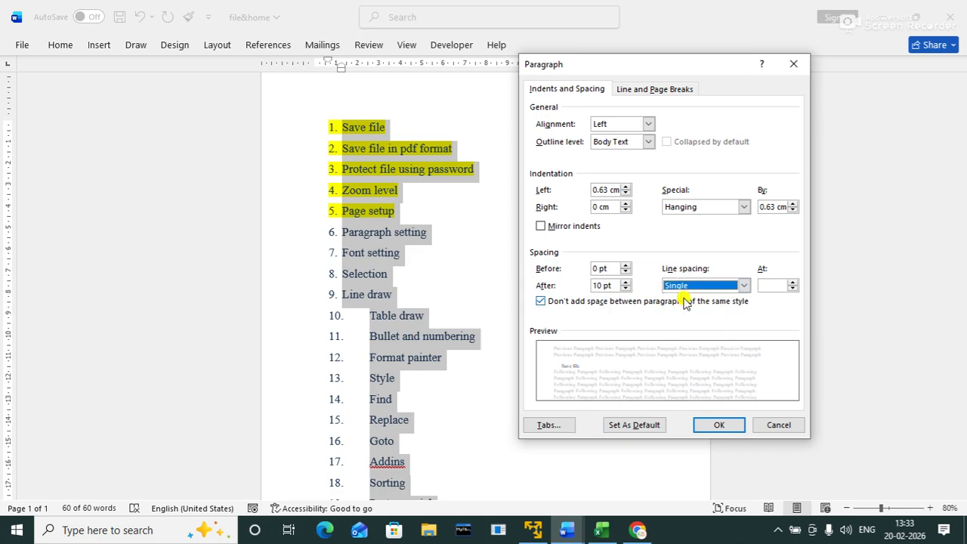
pyautogui.click(718, 424)
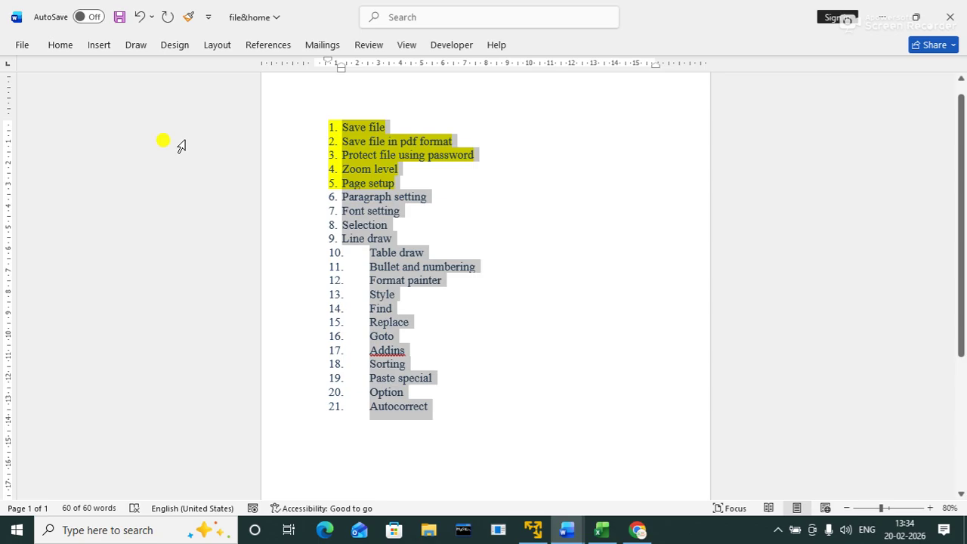
pyautogui.click(70, 47)
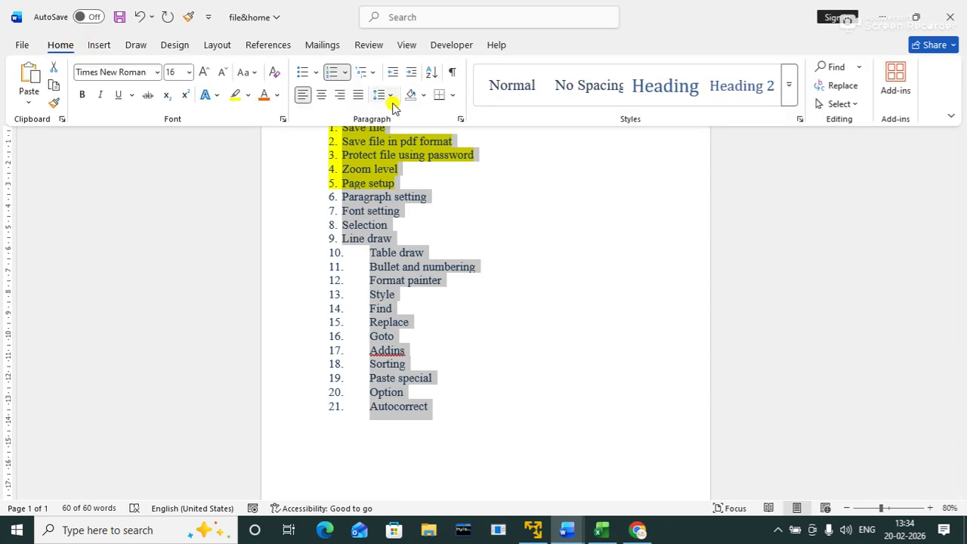
pyautogui.click(389, 99)
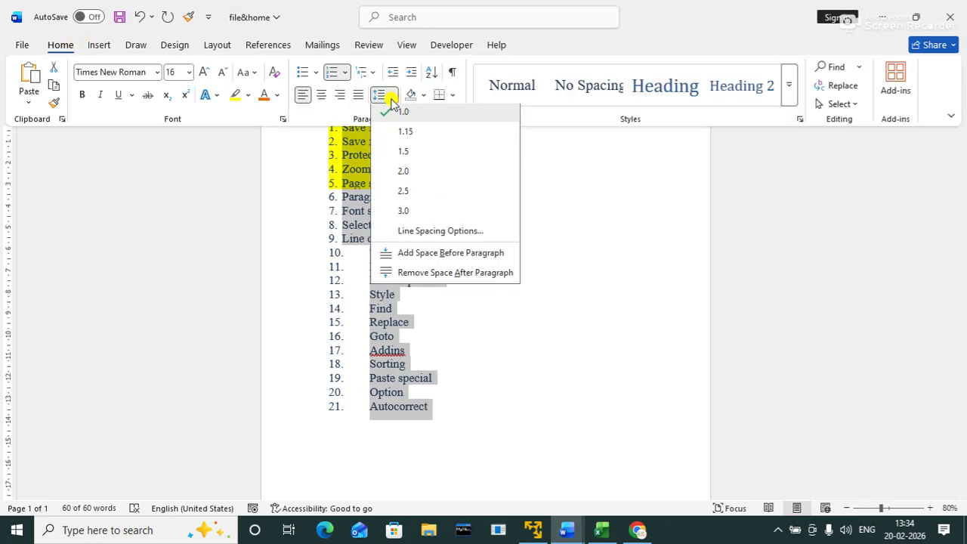
pyautogui.click(412, 136)
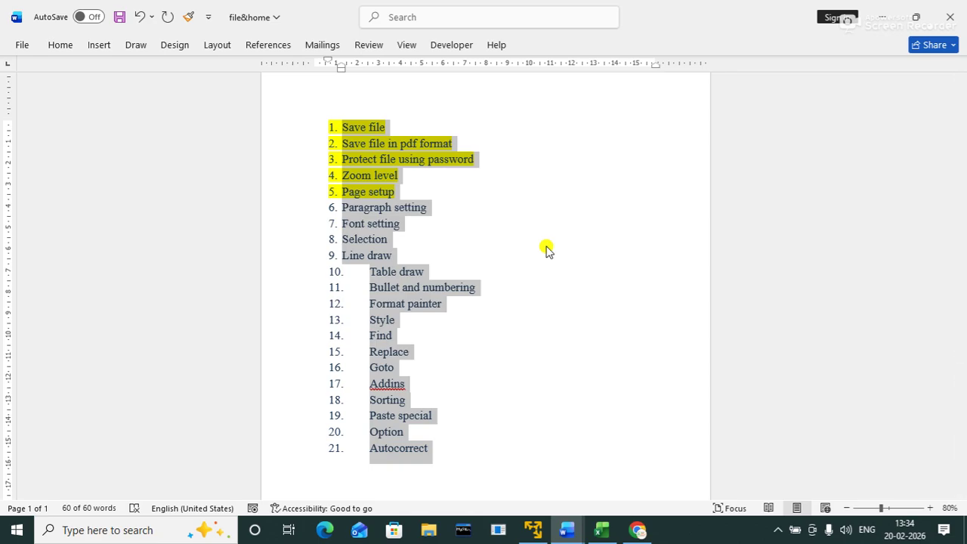
pyautogui.click(492, 220)
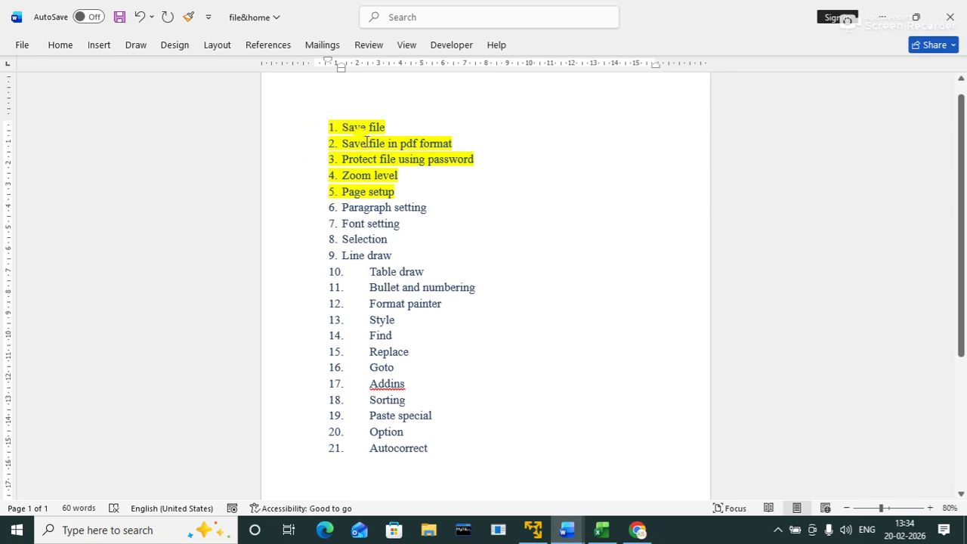
# Step: Select all and undo the last change, then close the current document without saving
pyautogui.hotkey('ctrl', 'a')
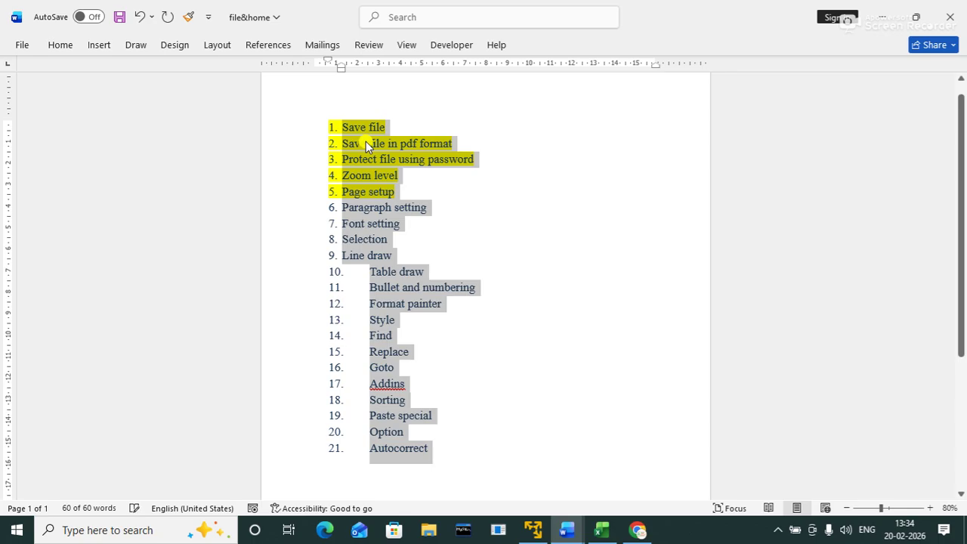
pyautogui.hotkey('ctrl', 'z')
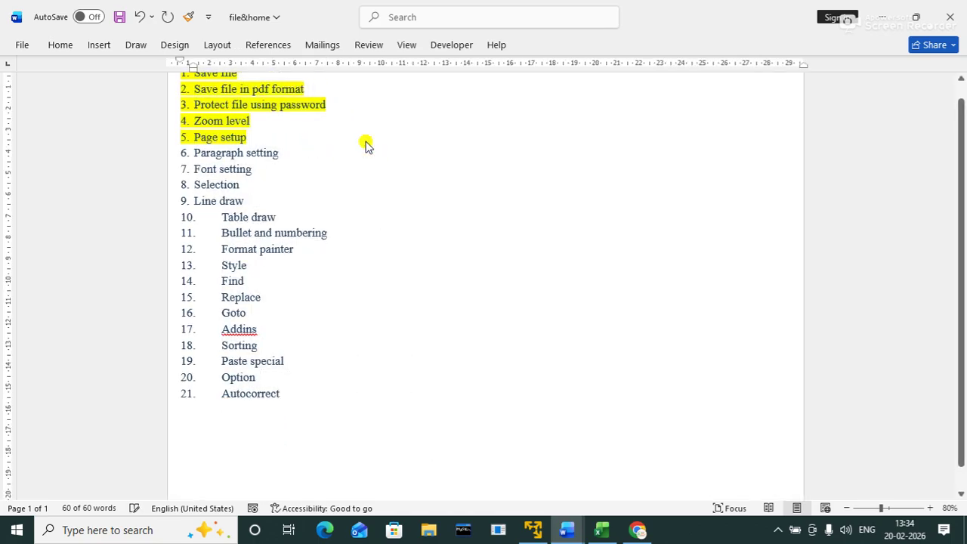
pyautogui.hotkey('ctrl', 'a')
pyautogui.click(366, 143)
pyautogui.hotkey('ctrl', 'a')
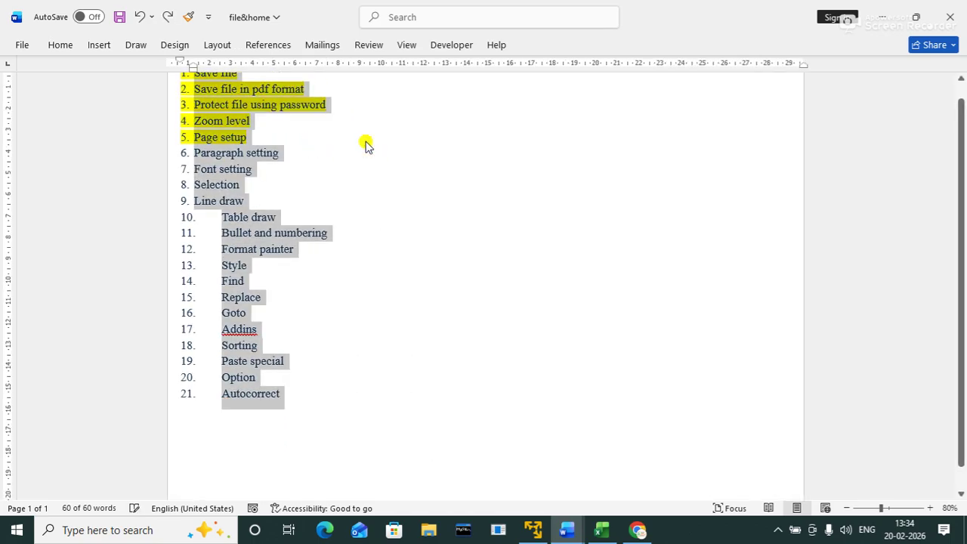
pyautogui.click(365, 144)
pyautogui.hotkey('ctrl', 'a')
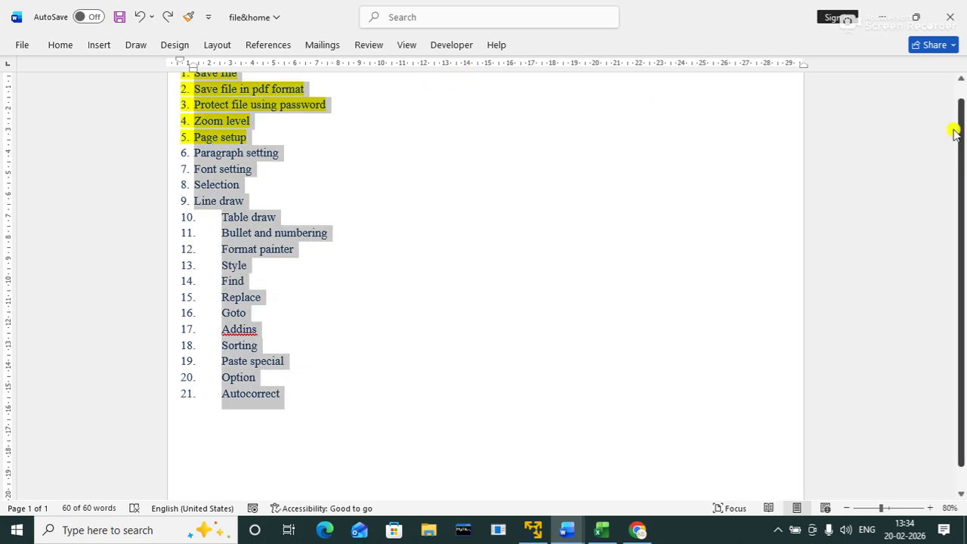
pyautogui.scroll(1, 956, 177)
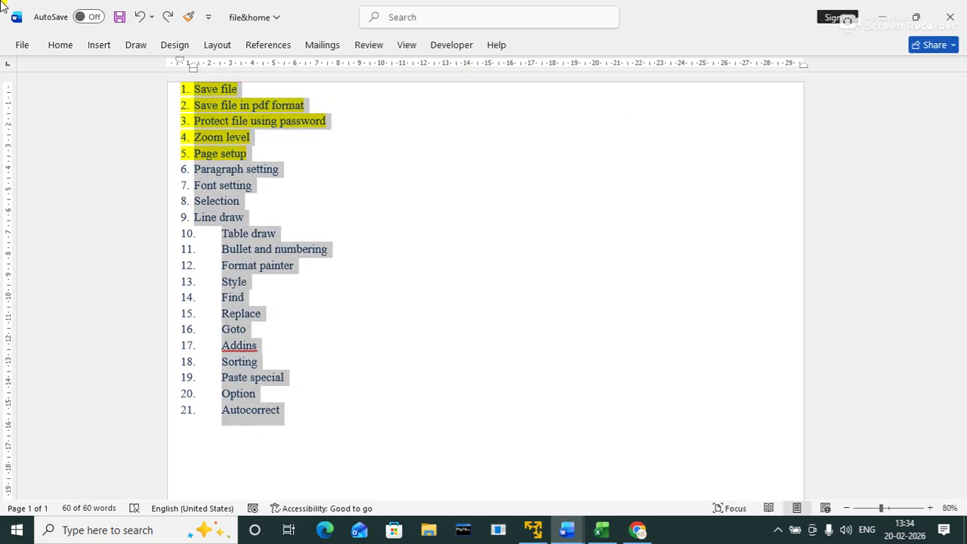
pyautogui.click(24, 47)
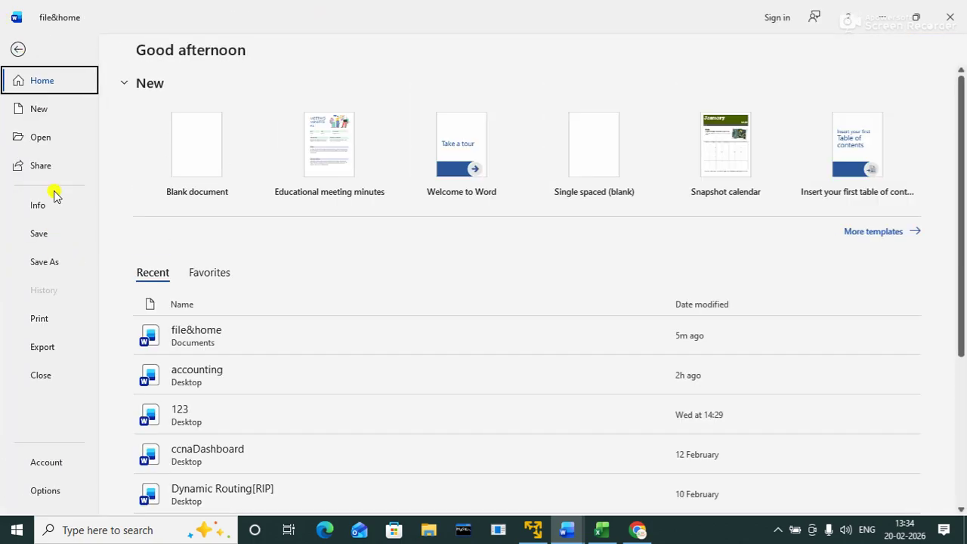
pyautogui.click(45, 378)
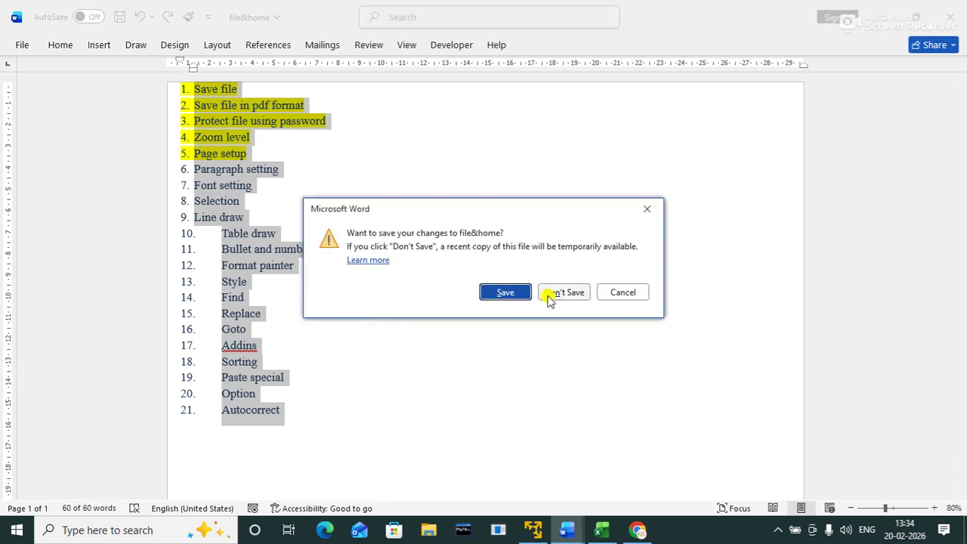
pyautogui.click(562, 293)
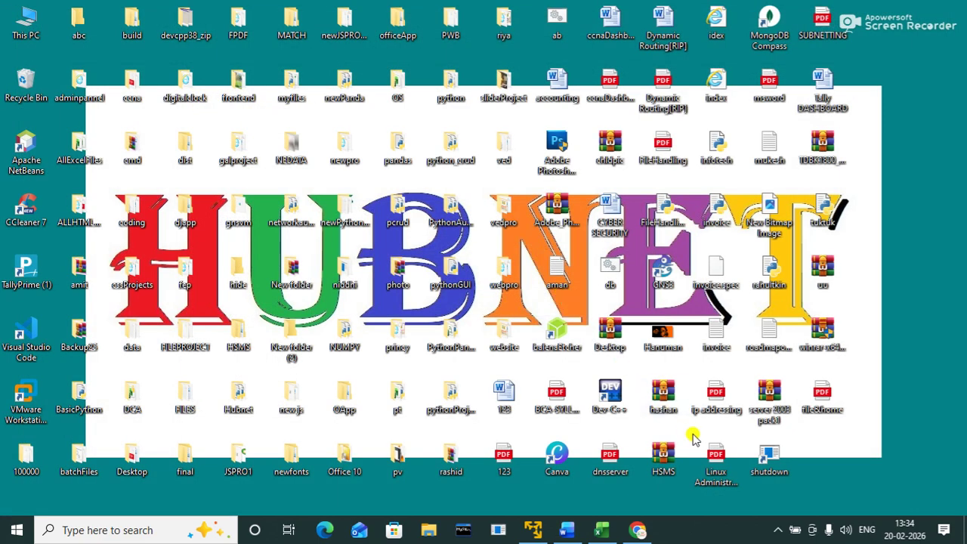
# Step: Reopen file&home from Recent, entering its open password and then its modify password
pyautogui.click(567, 532)
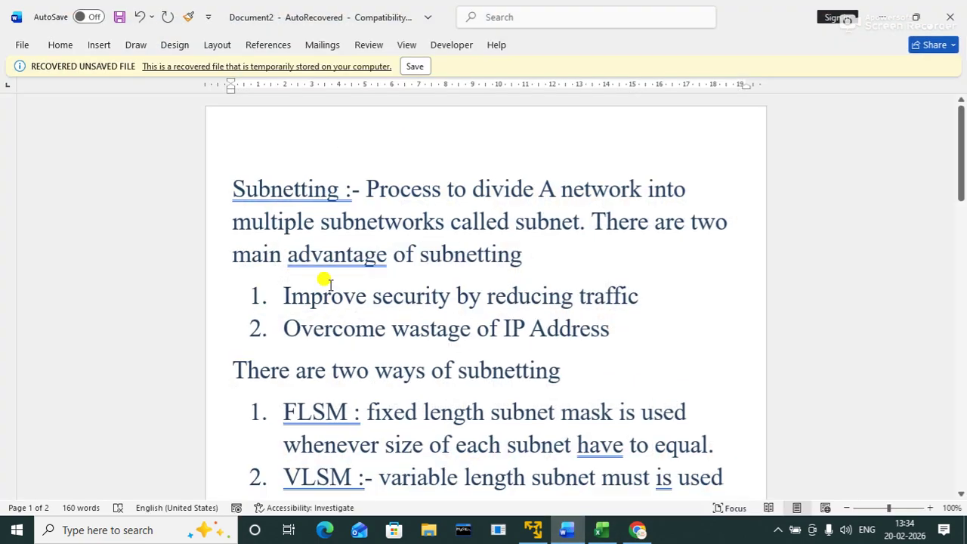
pyautogui.click(17, 43)
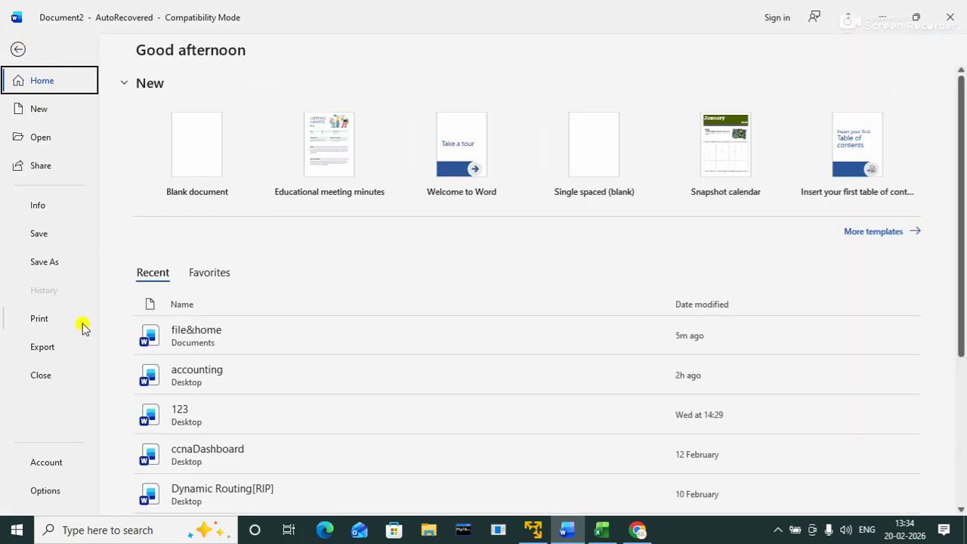
pyautogui.click(205, 331)
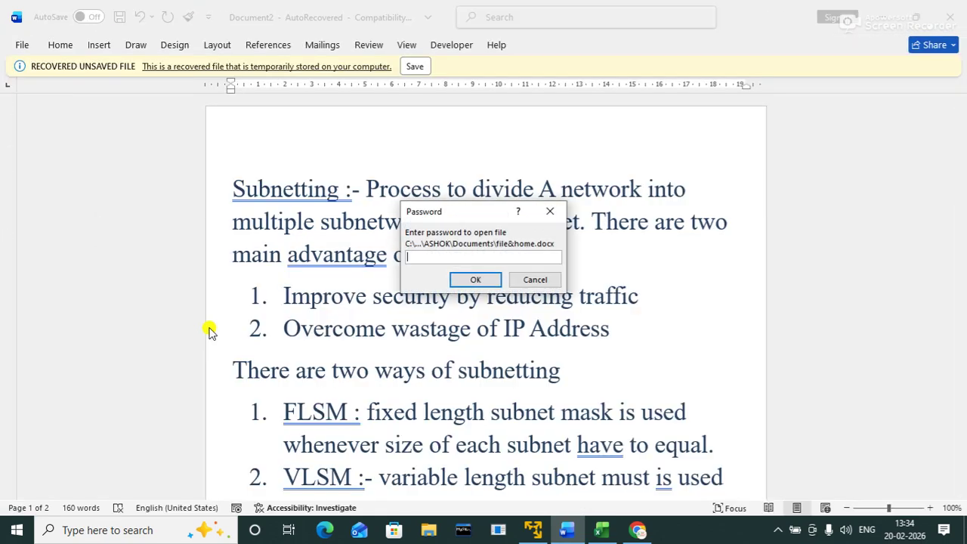
pyautogui.write('1234')
pyautogui.press('Return')
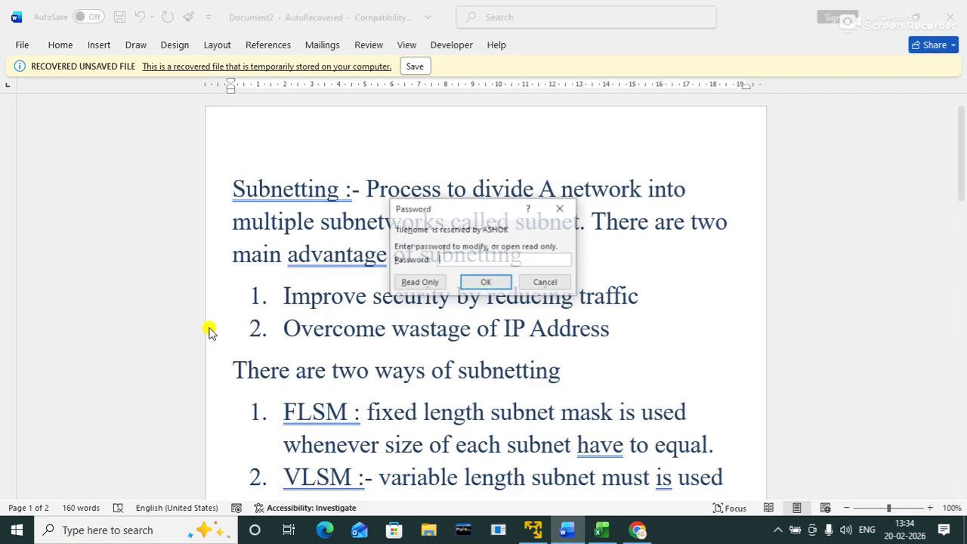
pyautogui.write('12345')
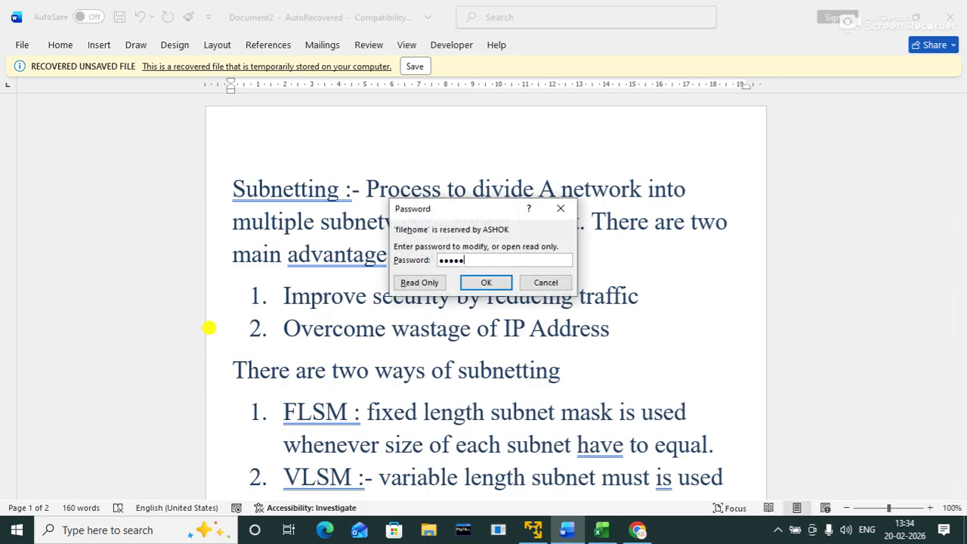
pyautogui.press('Return')
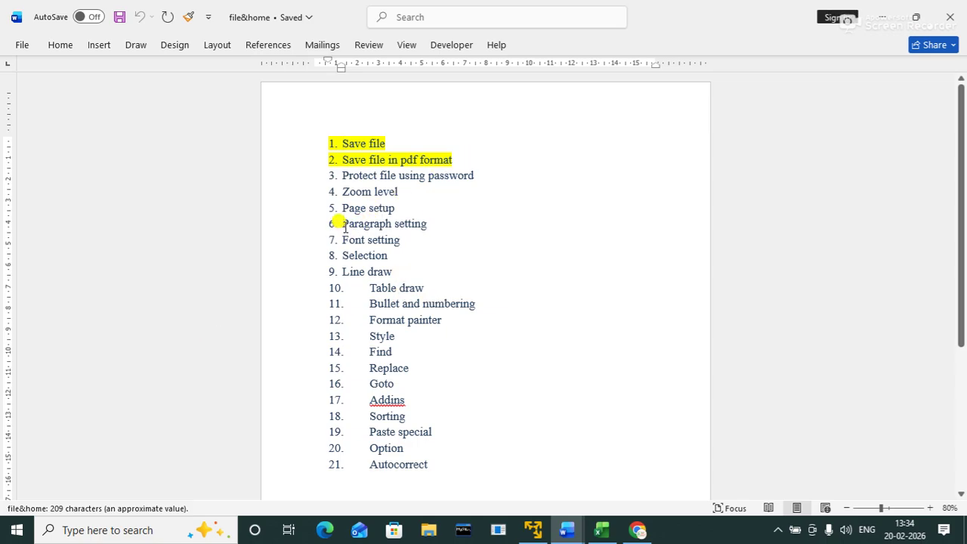
# Step: Highlight list items 3 through 6 in yellow
pyautogui.moveTo(425, 225); pyautogui.dragTo(325, 185)
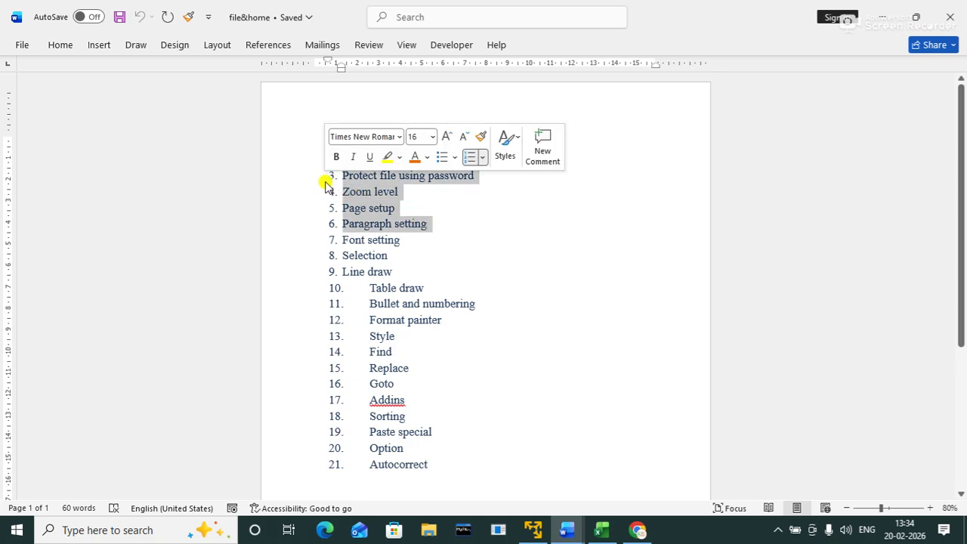
pyautogui.click(385, 158)
pyautogui.click(407, 251)
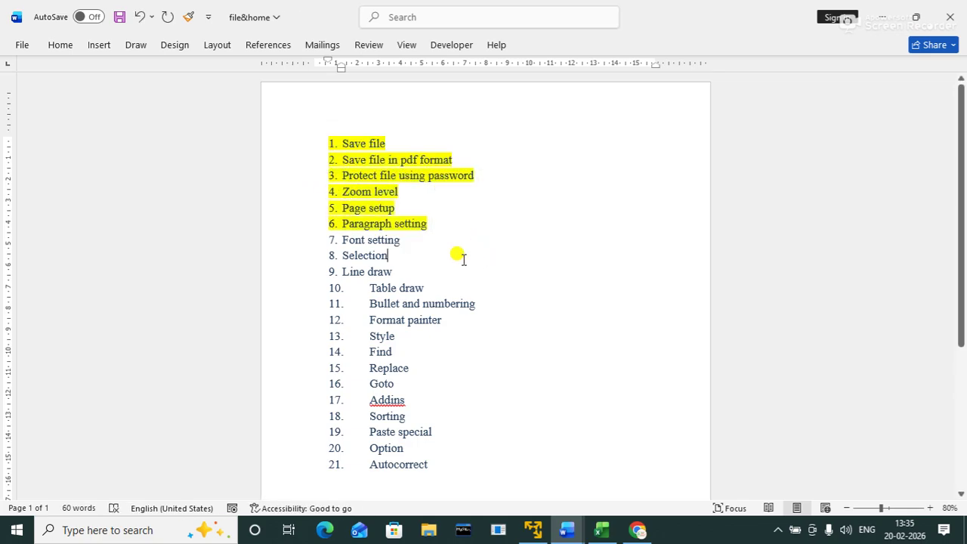
# Step: Insert a new line above item 1 and type the title 'List of topic of the day'
pyautogui.click(333, 135)
pyautogui.press('Return')
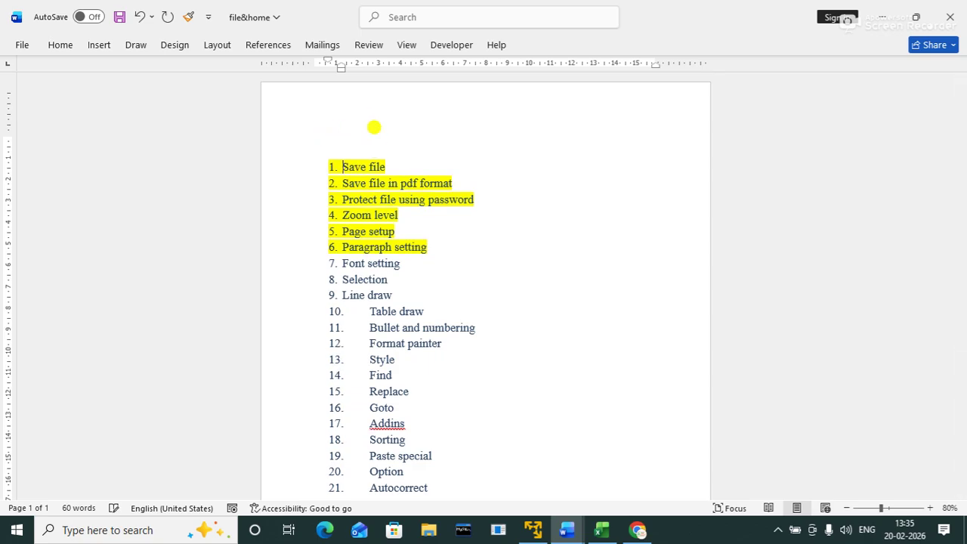
pyautogui.press('Up')
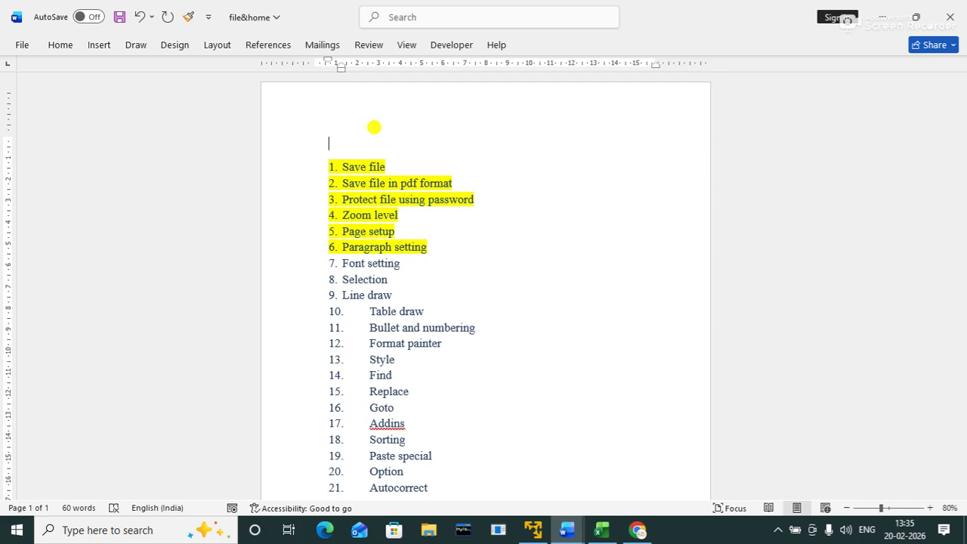
pyautogui.write('List of topic of the day')
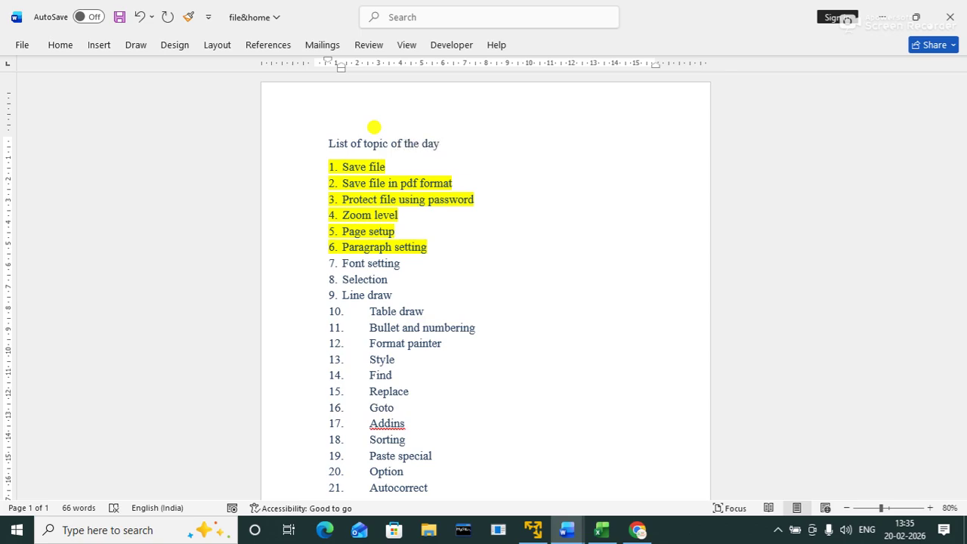
# Step: Correct 'topic' to 'topics' from the spelling suggestions and centre the title line
pyautogui.click(489, 179)
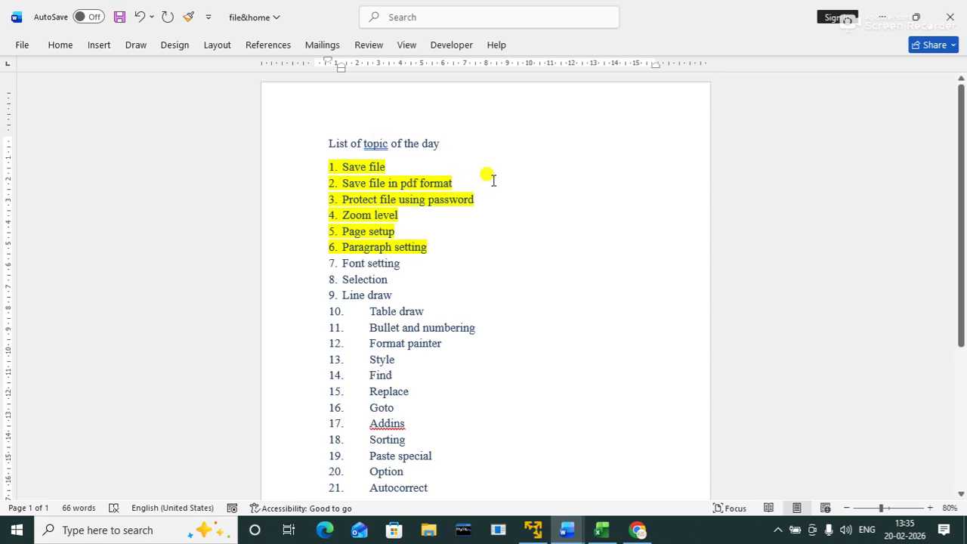
pyautogui.rightClick(377, 142)
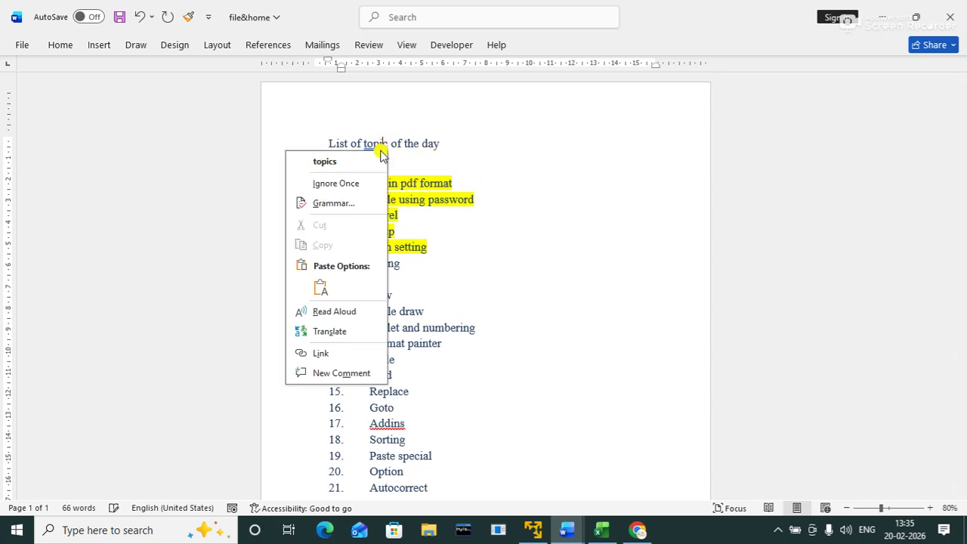
pyautogui.click(325, 161)
pyautogui.click(548, 134)
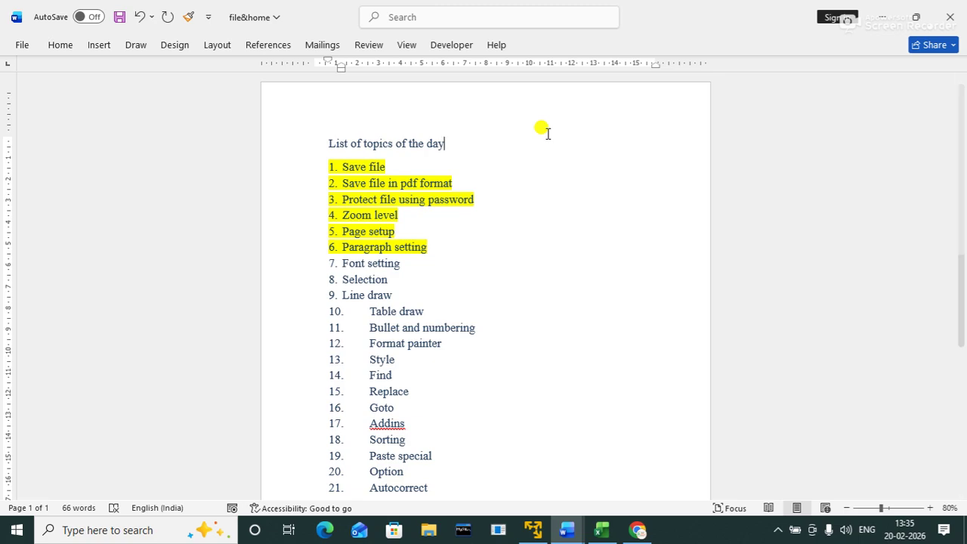
pyautogui.hotkey('ctrl', 'e')
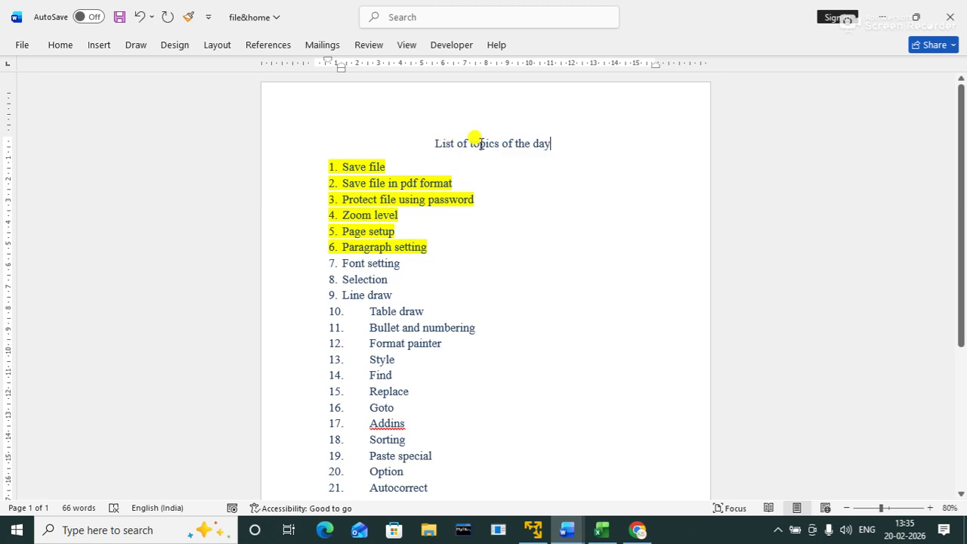
# Step: Format the title in the Font dialog as Algerian, 20 pt, red
pyautogui.tripleClick(480, 143)
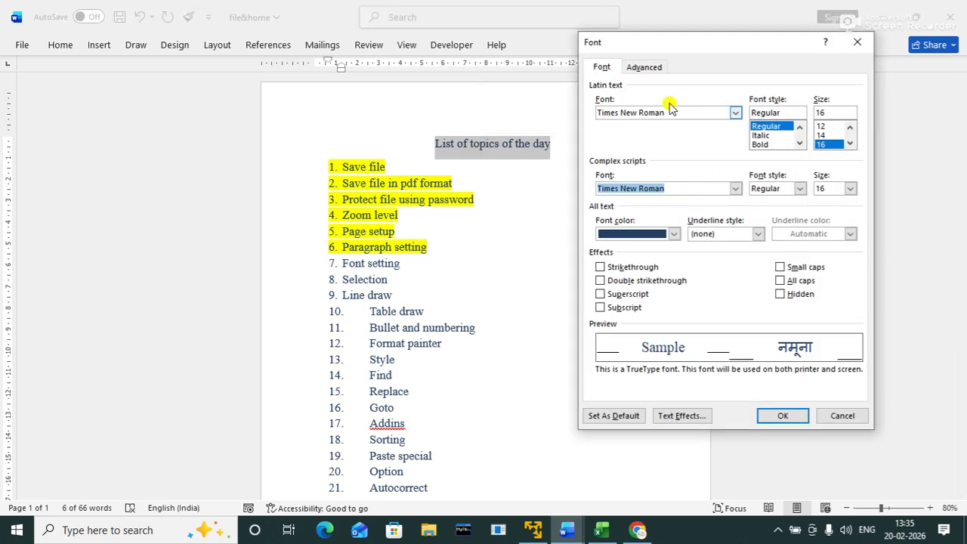
pyautogui.click(657, 112)
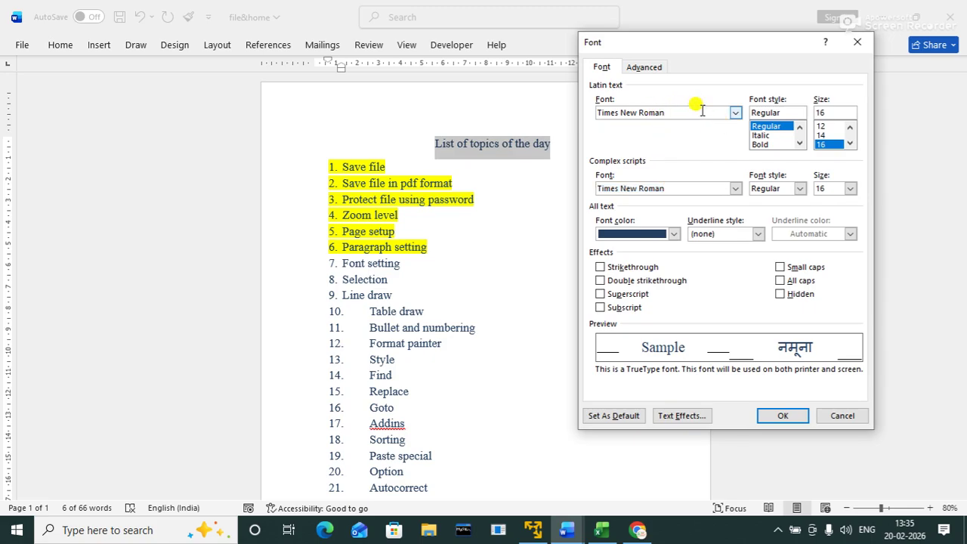
pyautogui.hotkey('ctrl', 'a')
pyautogui.write('algerian')
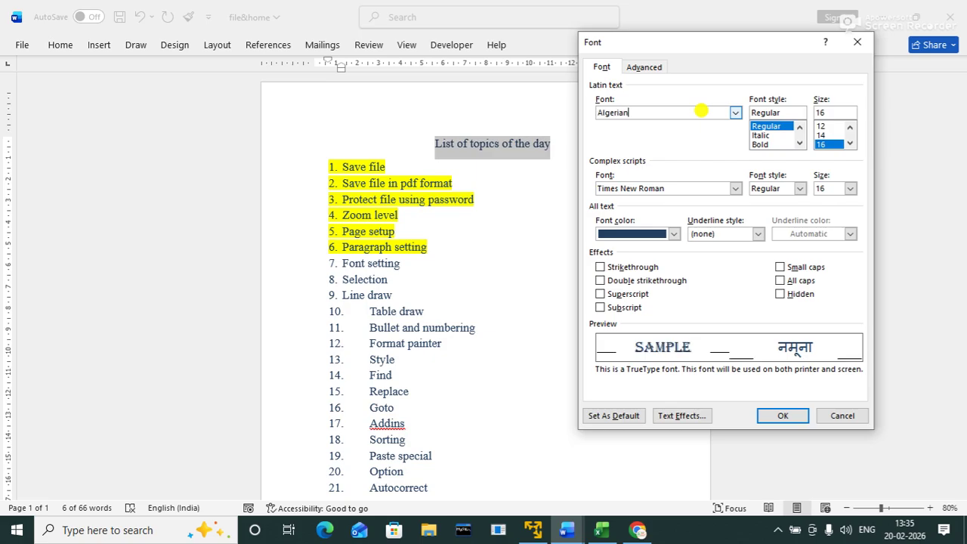
pyautogui.click(849, 143)
pyautogui.click(848, 143)
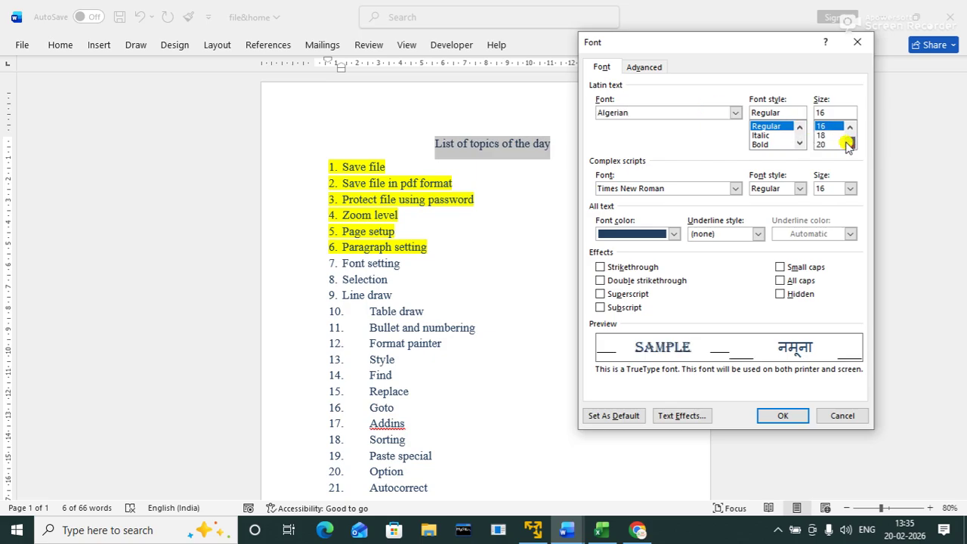
pyautogui.click(849, 144)
pyautogui.click(821, 136)
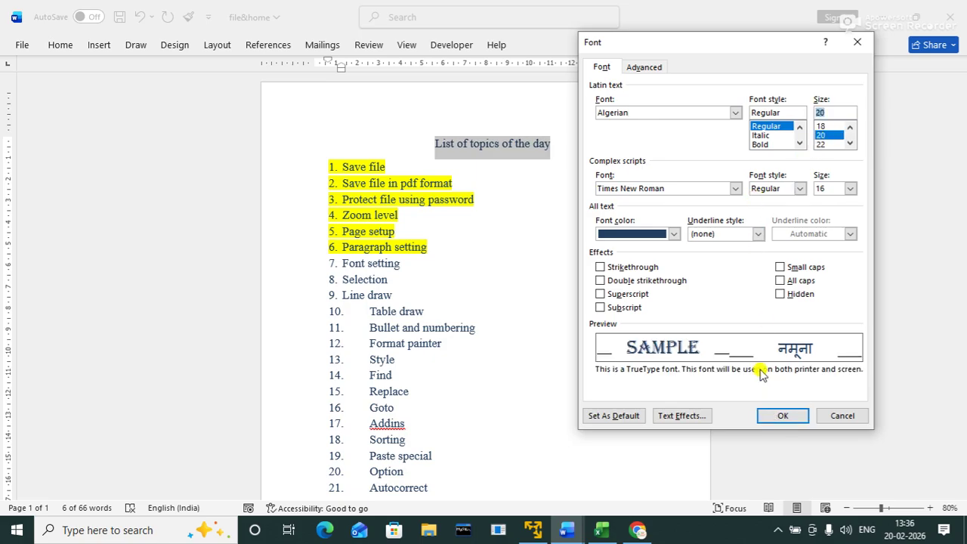
pyautogui.click(673, 235)
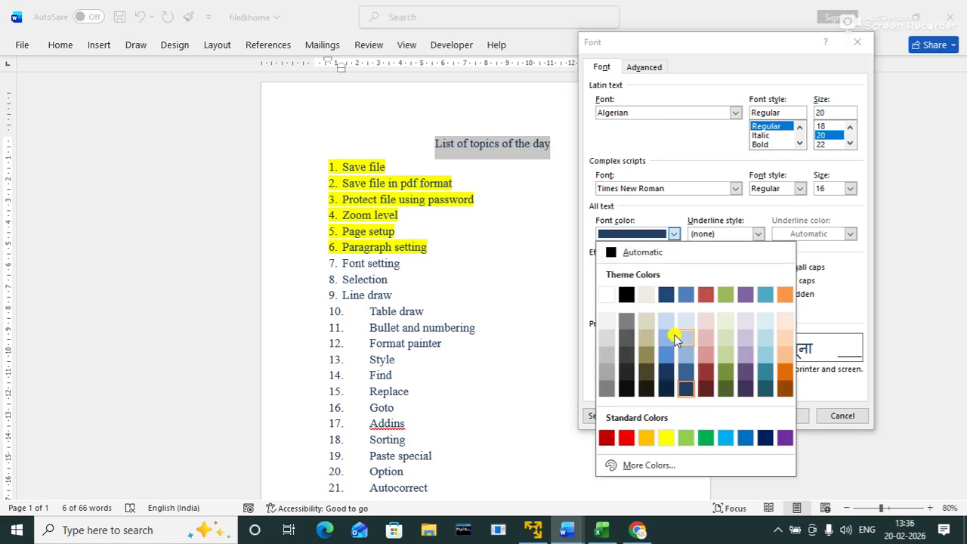
pyautogui.click(626, 438)
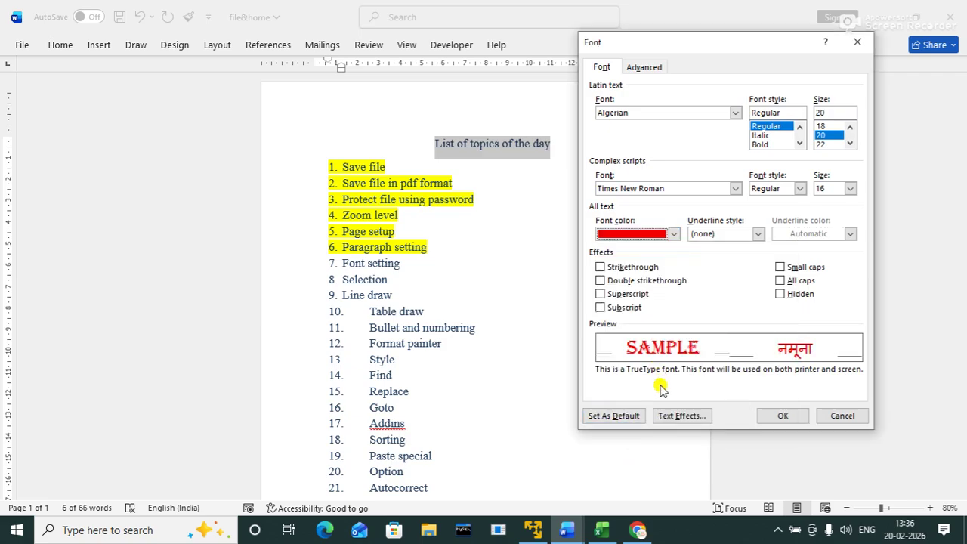
pyautogui.click(780, 415)
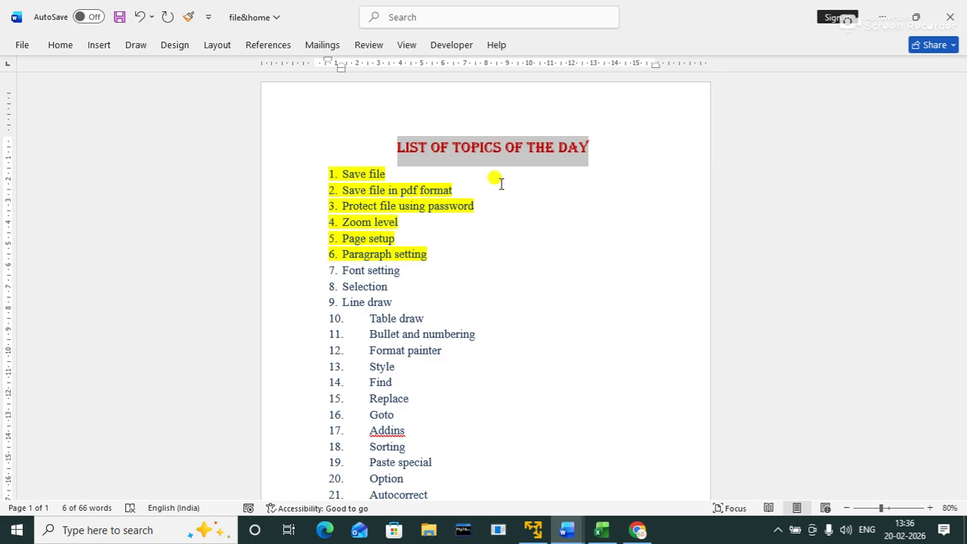
pyautogui.hotkey('ctrl', 'd')
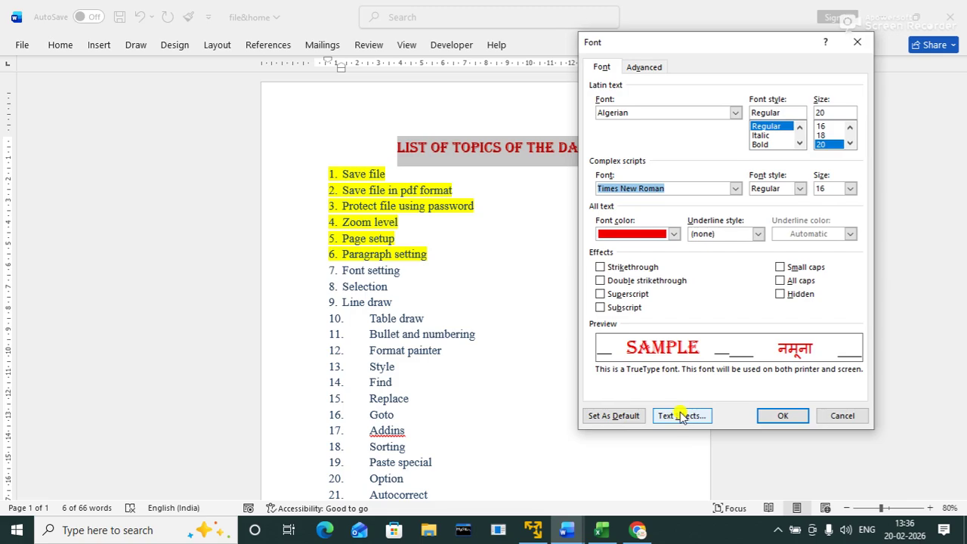
# Step: Keep character scale at 100% and expand the title's letter spacing by 2 pt
pyautogui.click(646, 68)
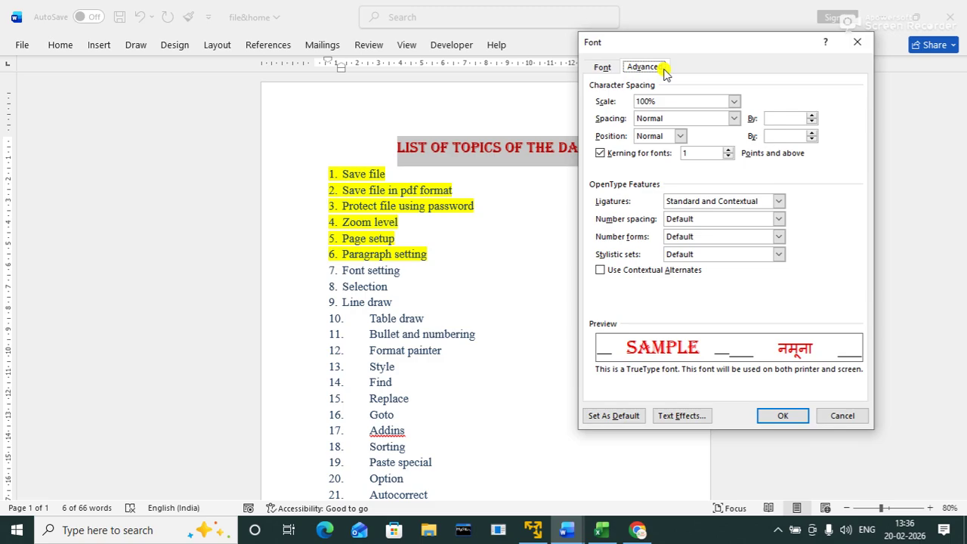
pyautogui.click(731, 104)
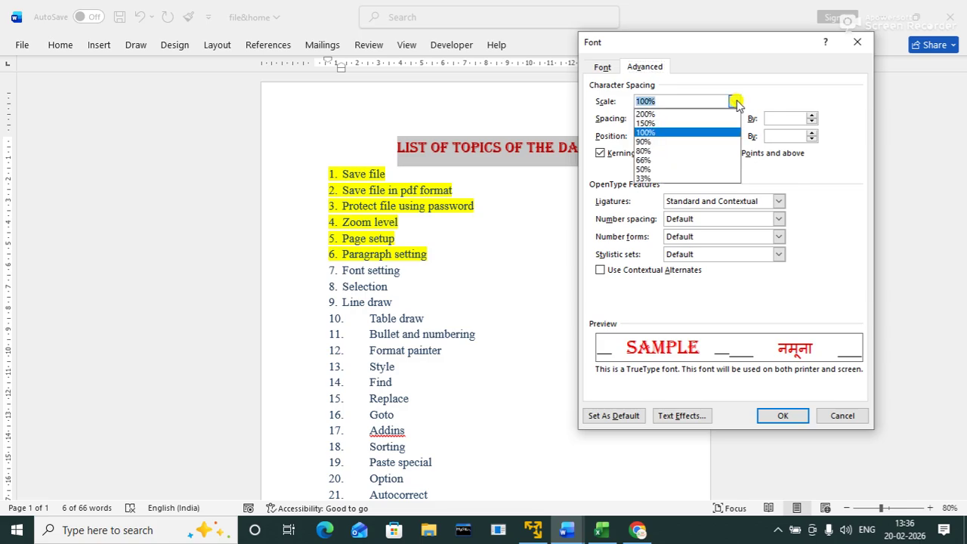
pyautogui.click(734, 103)
pyautogui.click(734, 118)
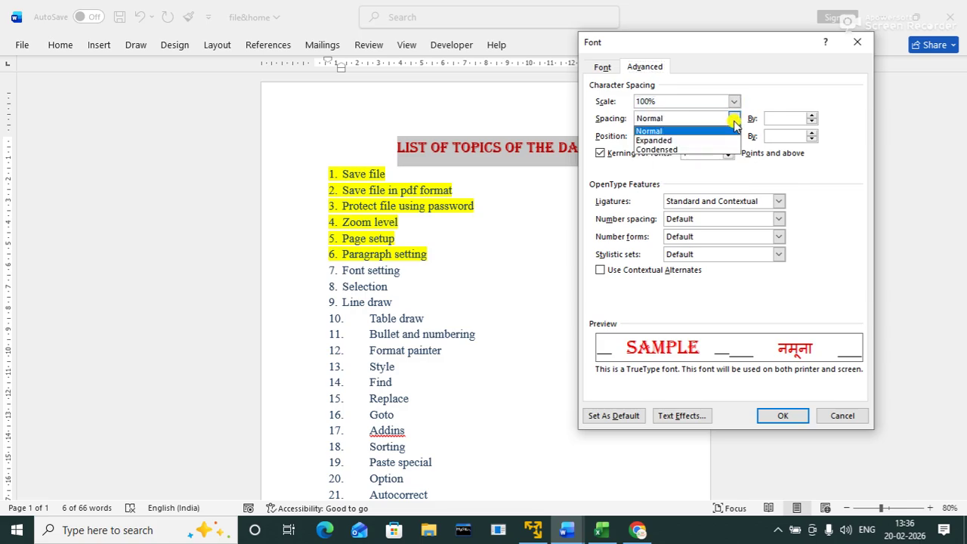
pyautogui.click(677, 142)
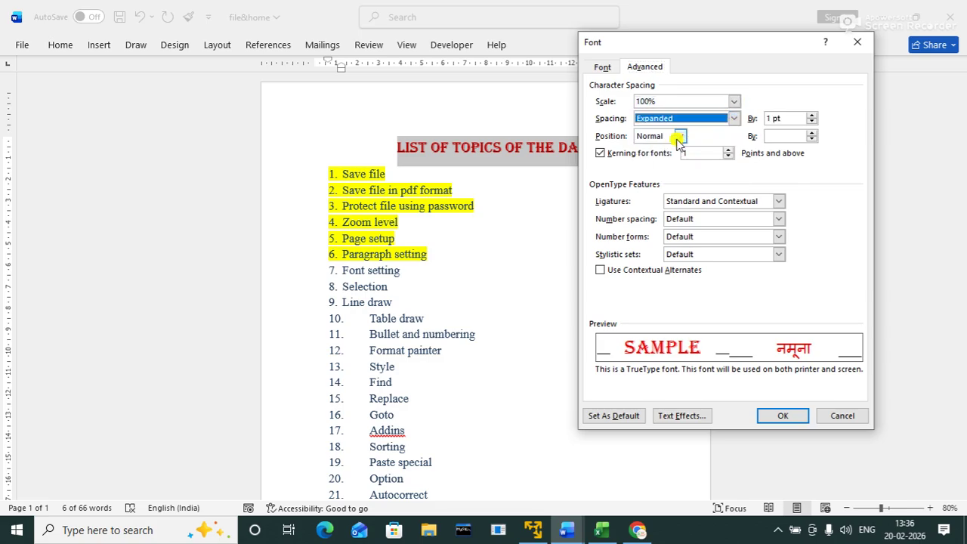
pyautogui.click(811, 114)
pyautogui.click(811, 115)
pyautogui.click(811, 115)
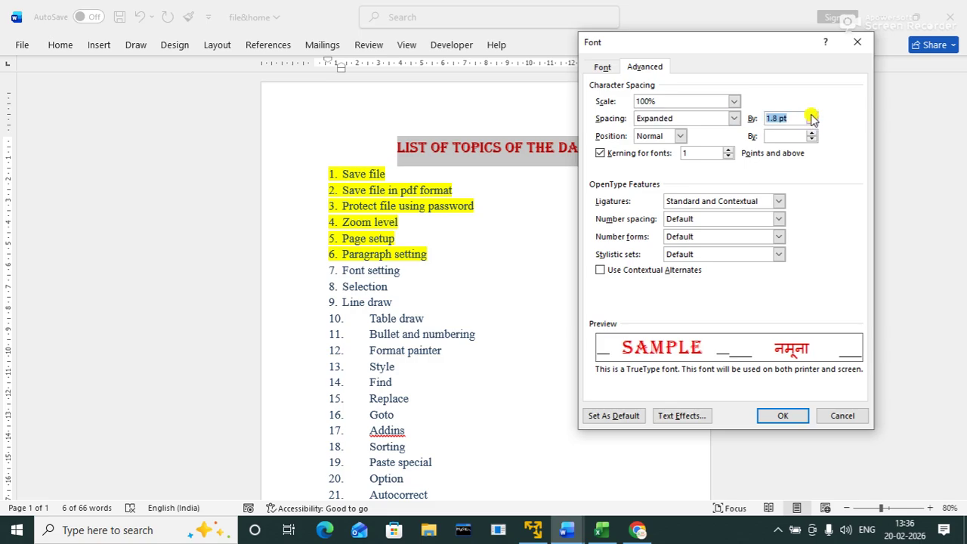
pyautogui.click(811, 115)
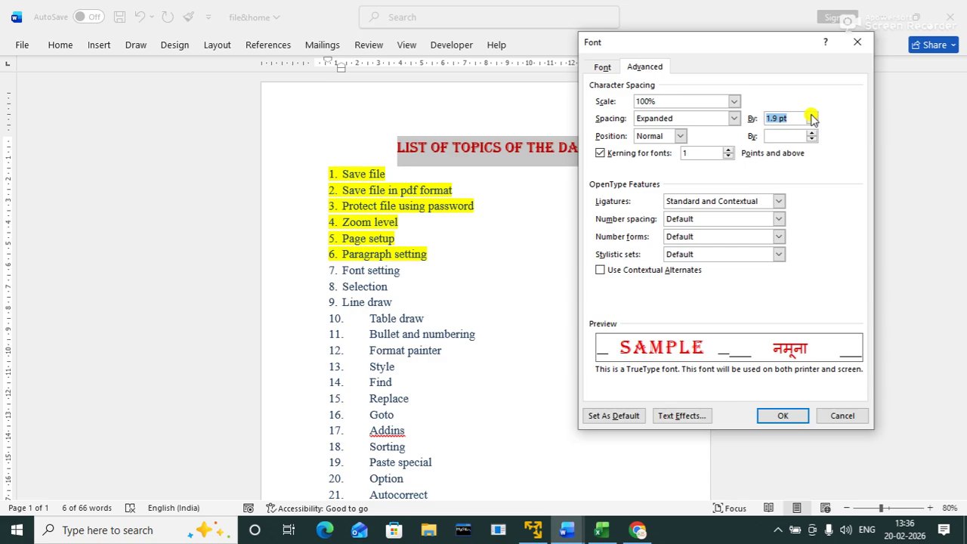
pyautogui.click(811, 118)
pyautogui.click(776, 417)
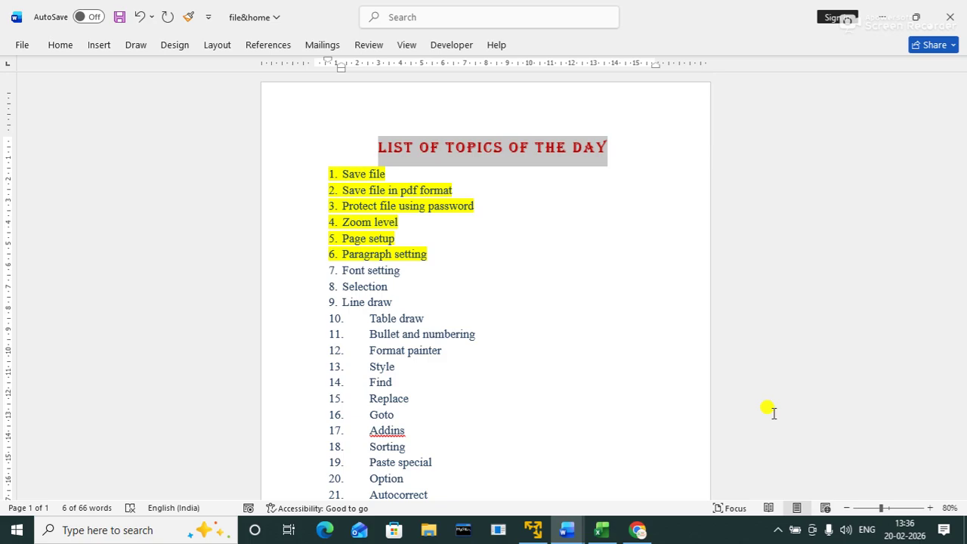
# Step: Enlarge the title font to 22 pt
pyautogui.hotkey('ctrl', 'shift', '.')
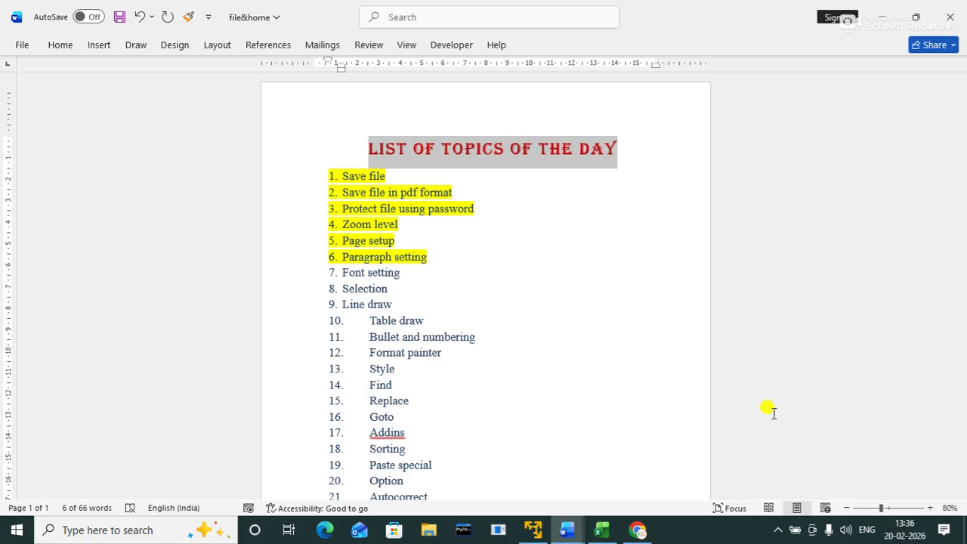
pyautogui.click(675, 302)
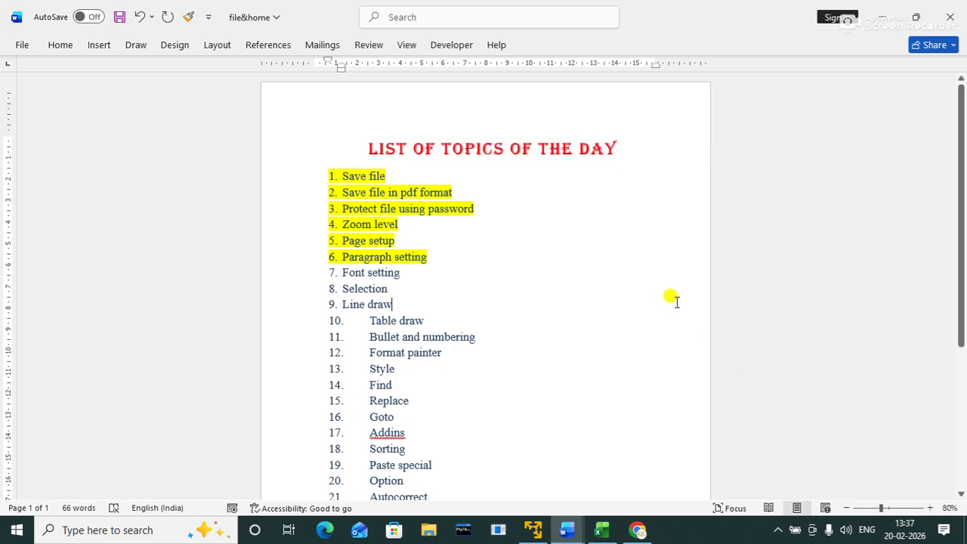
pyautogui.tripleClick(483, 148)
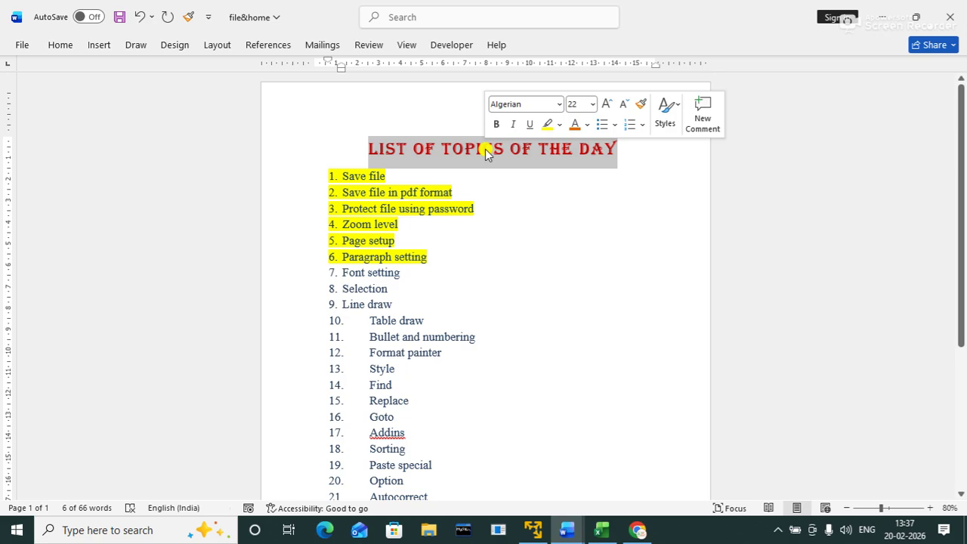
# Step: Give the title a double underline in green
pyautogui.hotkey('ctrl', 'u')
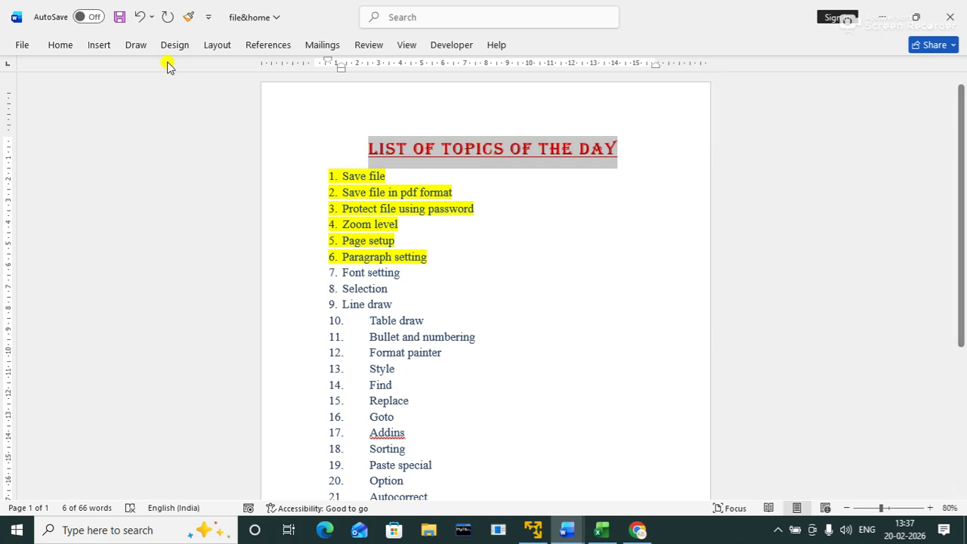
pyautogui.click(61, 46)
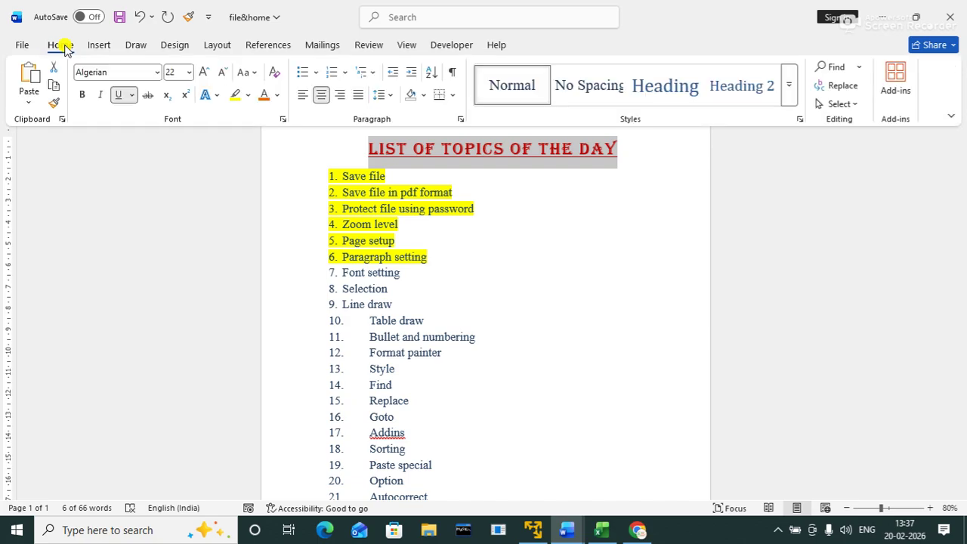
pyautogui.click(132, 95)
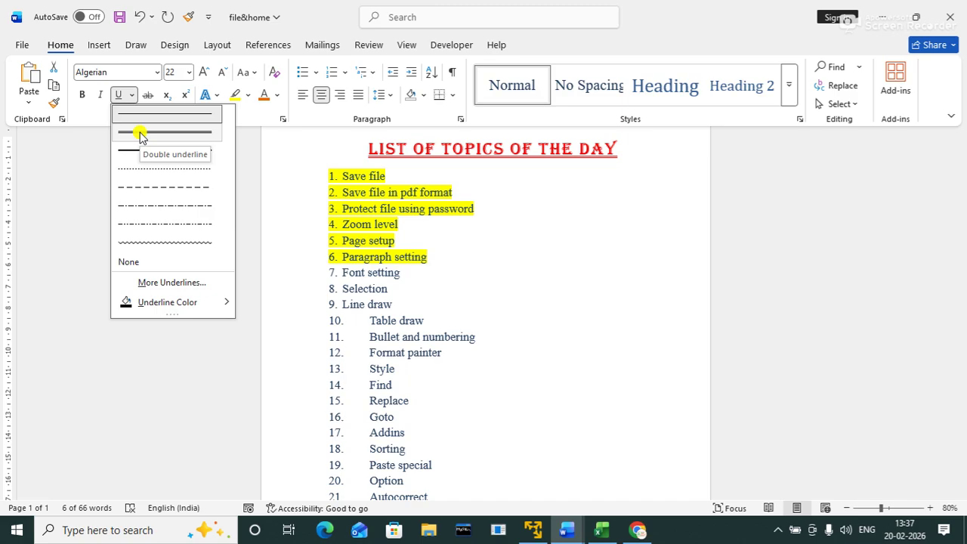
pyautogui.click(140, 133)
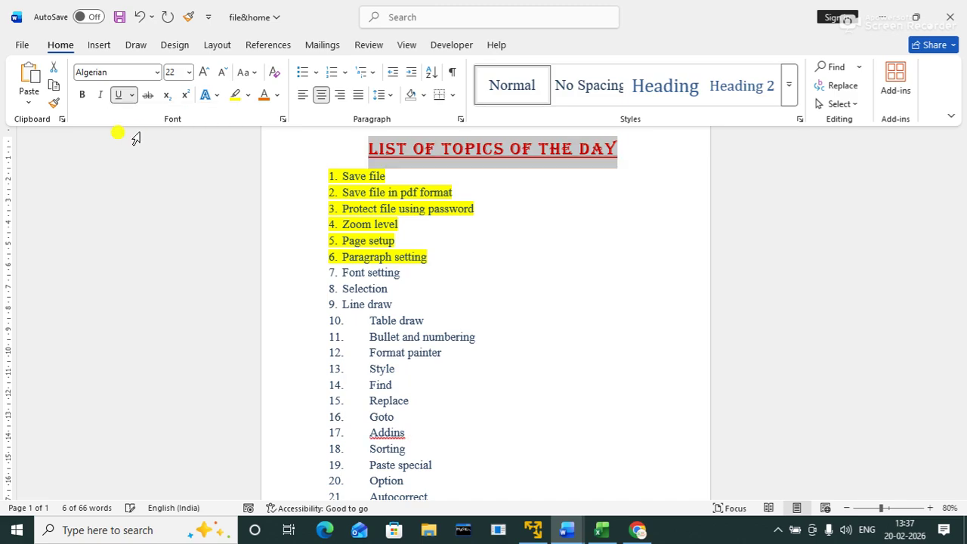
pyautogui.click(132, 95)
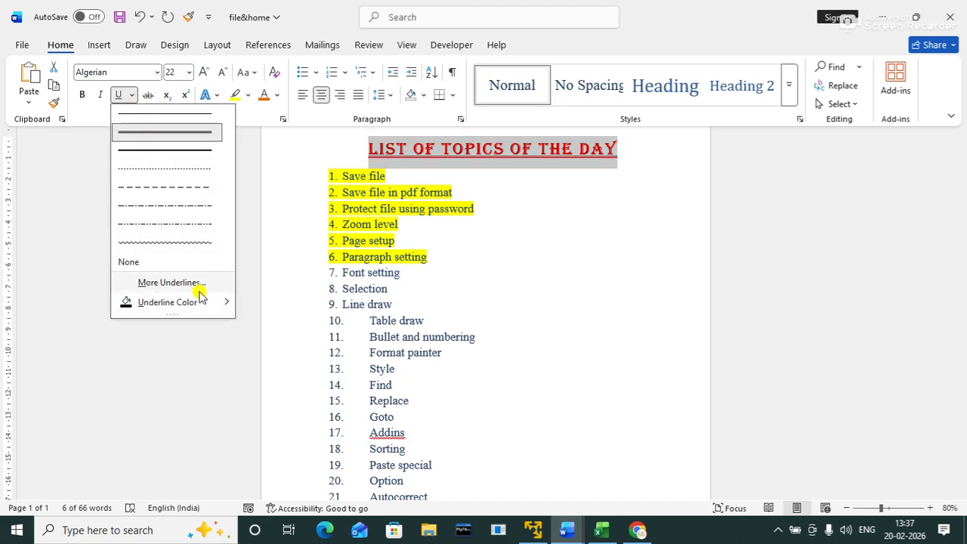
pyautogui.moveTo(201, 308)
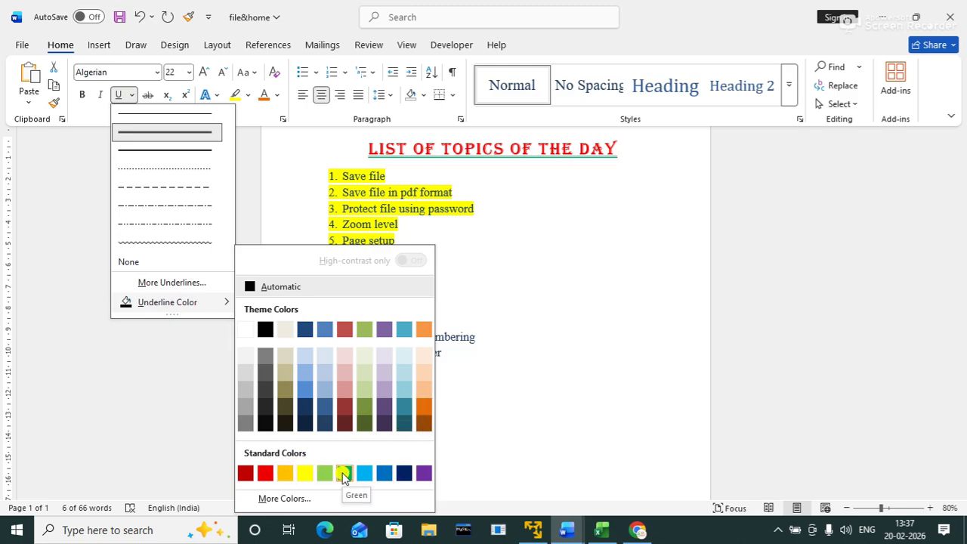
pyautogui.click(344, 474)
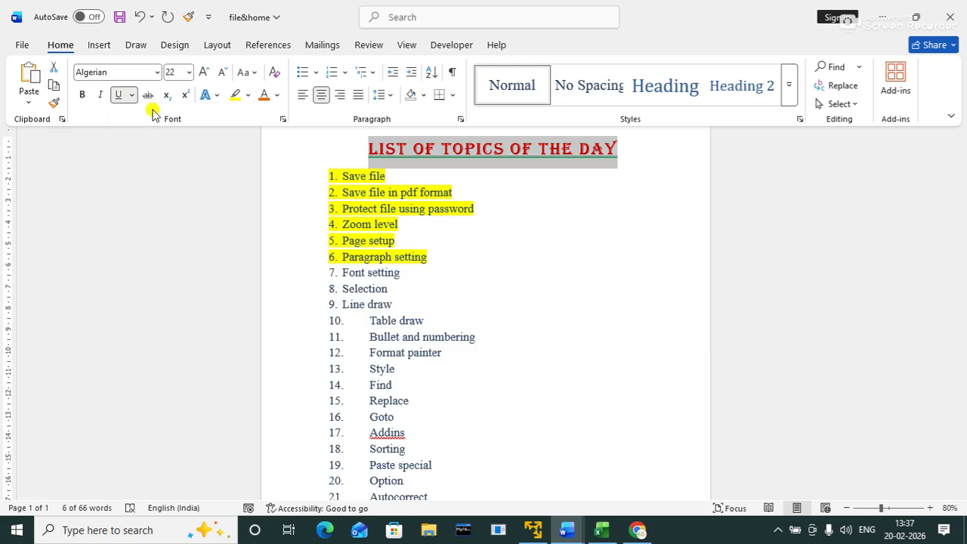
pyautogui.click(133, 95)
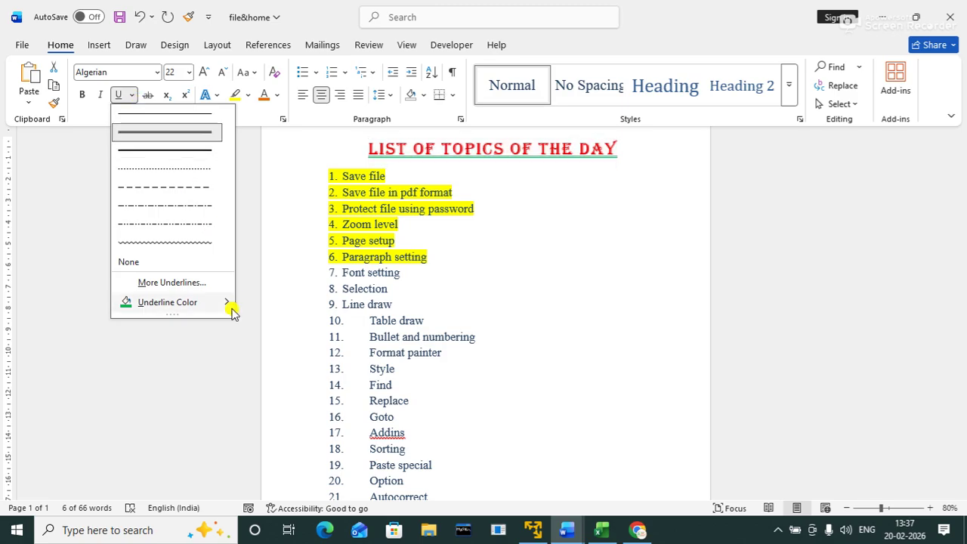
# Step: Confirm the double underline style and green underline colour in the Font dialog
pyautogui.click(188, 283)
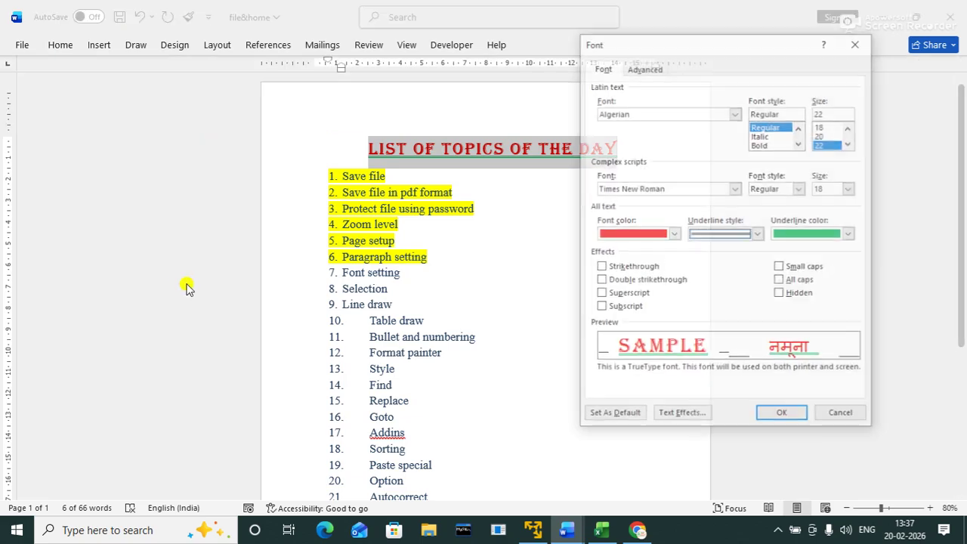
pyautogui.click(758, 233)
pyautogui.moveTo(756, 257)
pyautogui.mouseDown()
pyautogui.moveTo(760, 310)
pyautogui.moveTo(755, 250)
pyautogui.mouseUp()
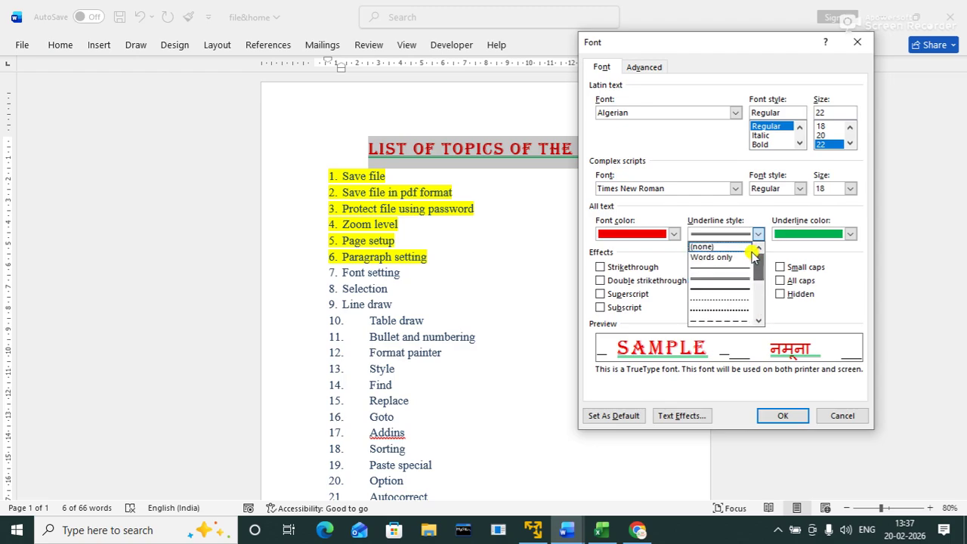
pyautogui.click(825, 235)
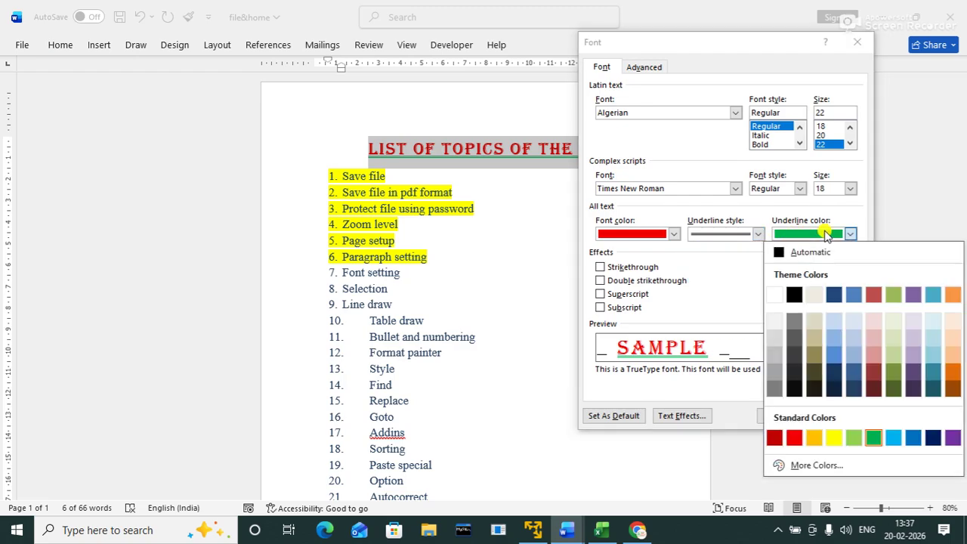
pyautogui.click(751, 211)
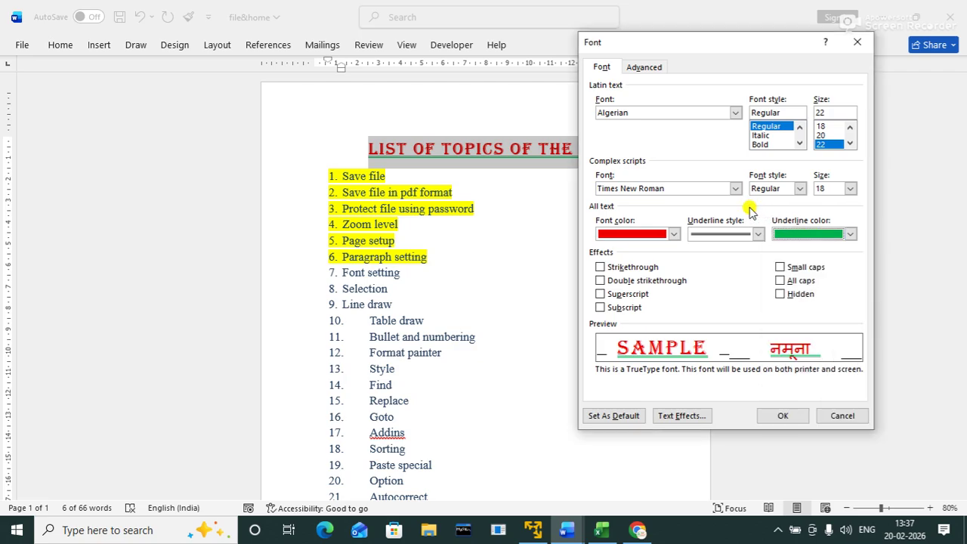
pyautogui.click(781, 416)
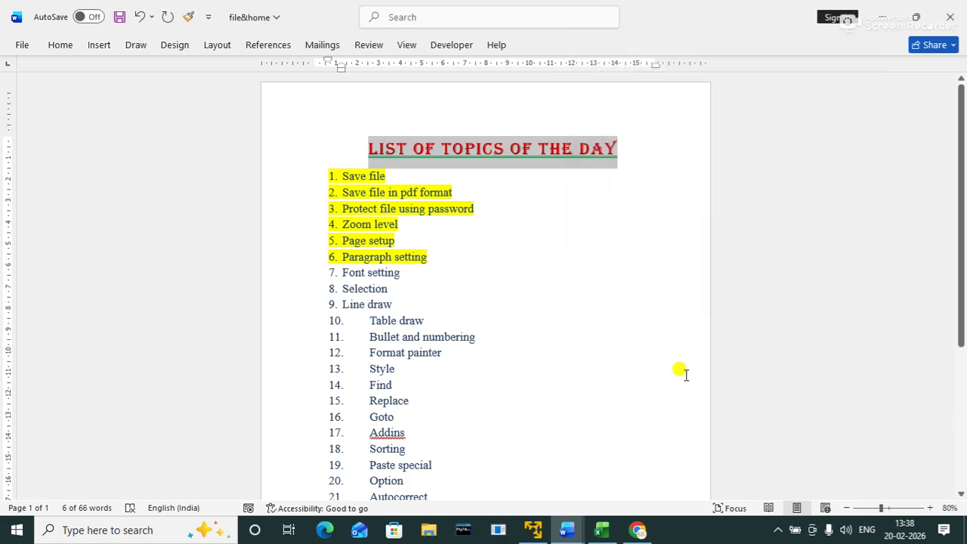
pyautogui.click(648, 326)
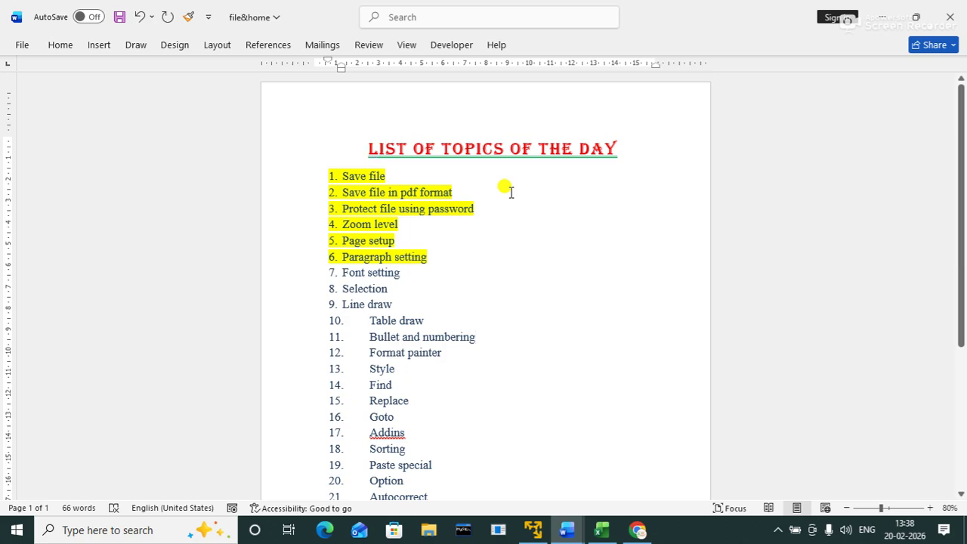
# Step: Highlight item 7, 'Font setting', in yellow
pyautogui.moveTo(339, 266); pyautogui.dragTo(398, 268)
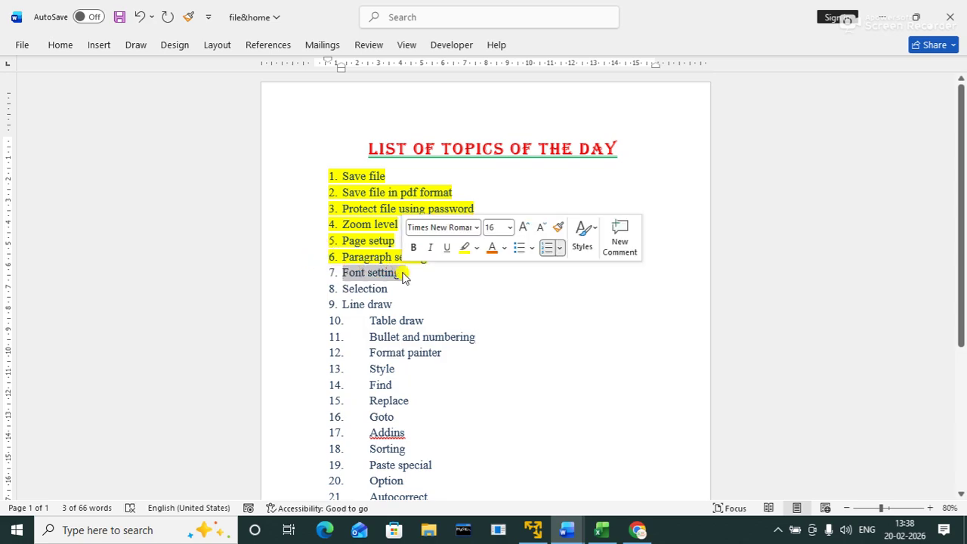
pyautogui.click(466, 249)
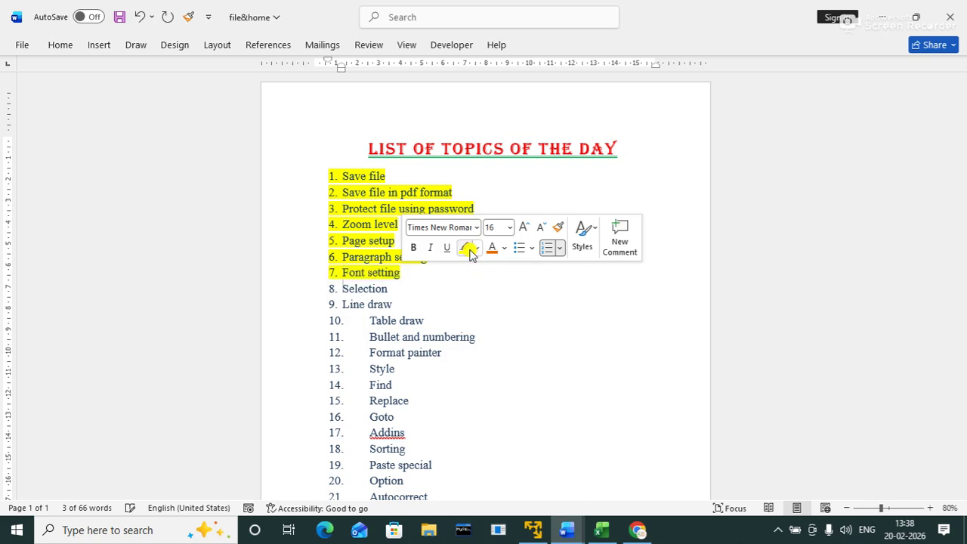
pyautogui.click(522, 297)
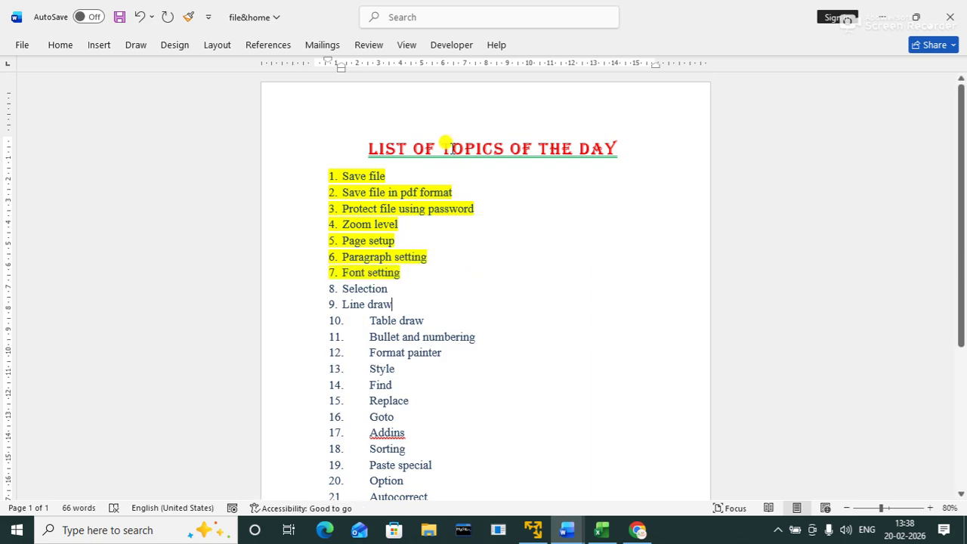
# Step: Select the title and bring up the Text Effects and Typography choices
pyautogui.tripleClick(464, 148)
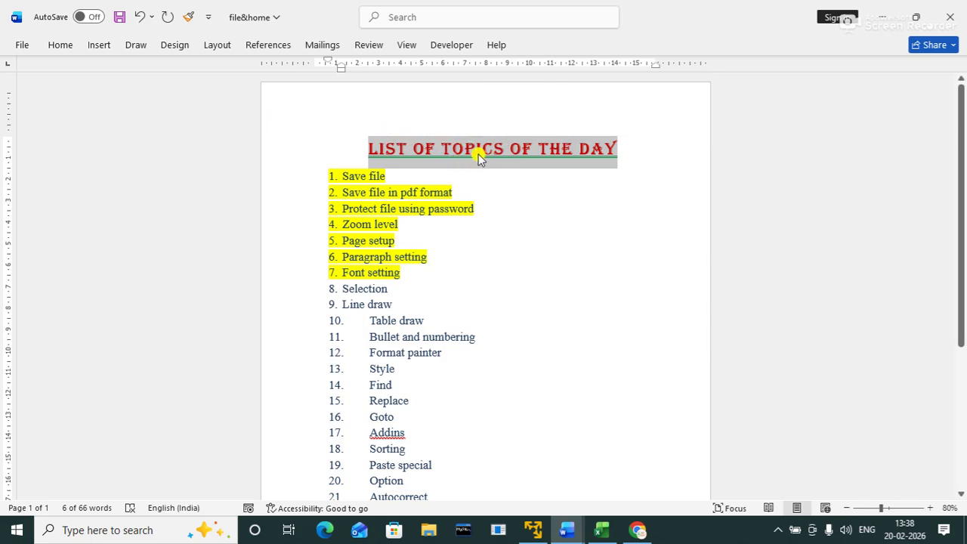
pyautogui.click(69, 43)
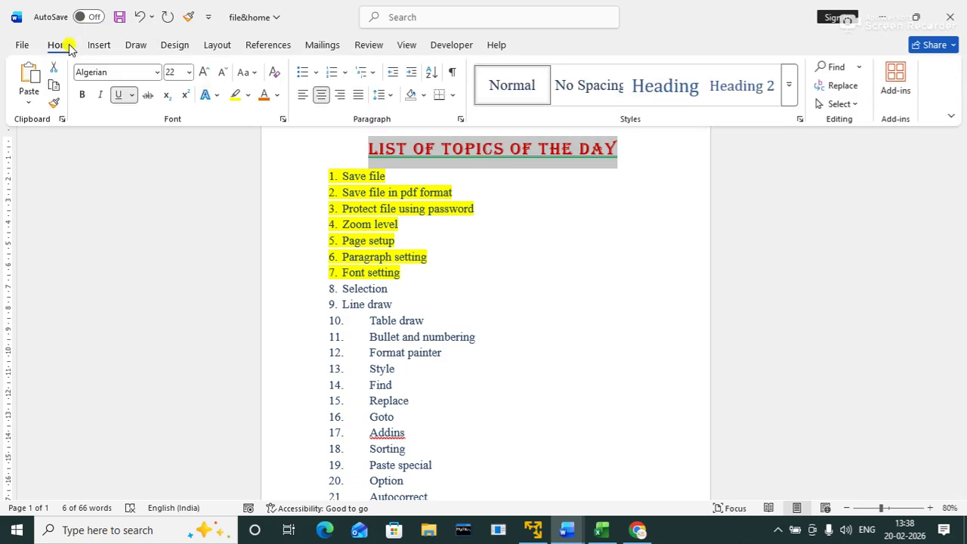
pyautogui.click(216, 96)
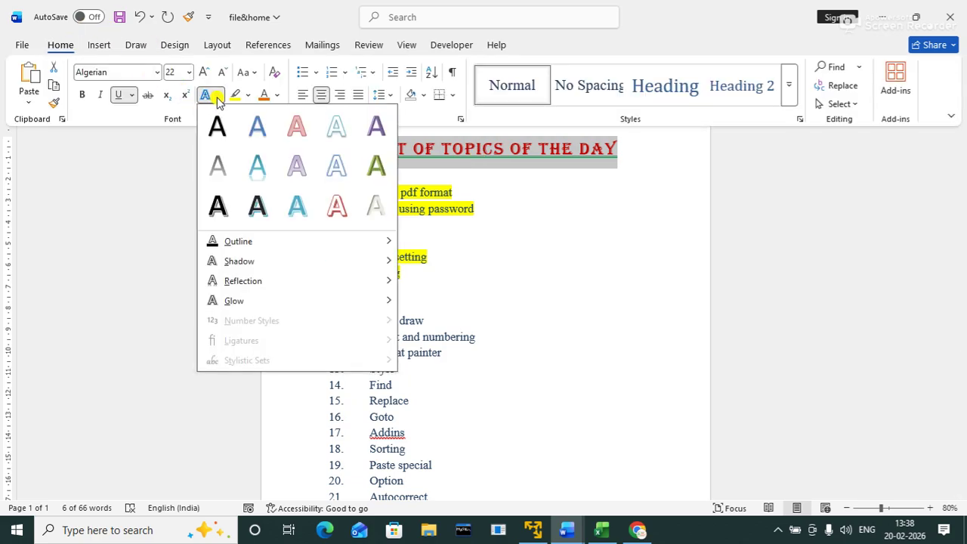
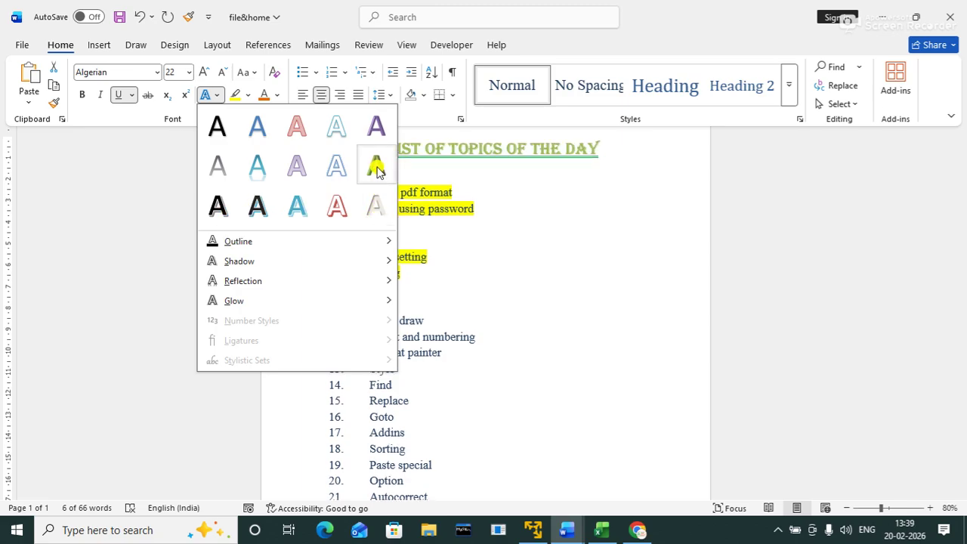
# Step: Give the title the white-fill, aqua-outline shadow effect, collapse the ribbon, and reselect the title line
pyautogui.click(335, 128)
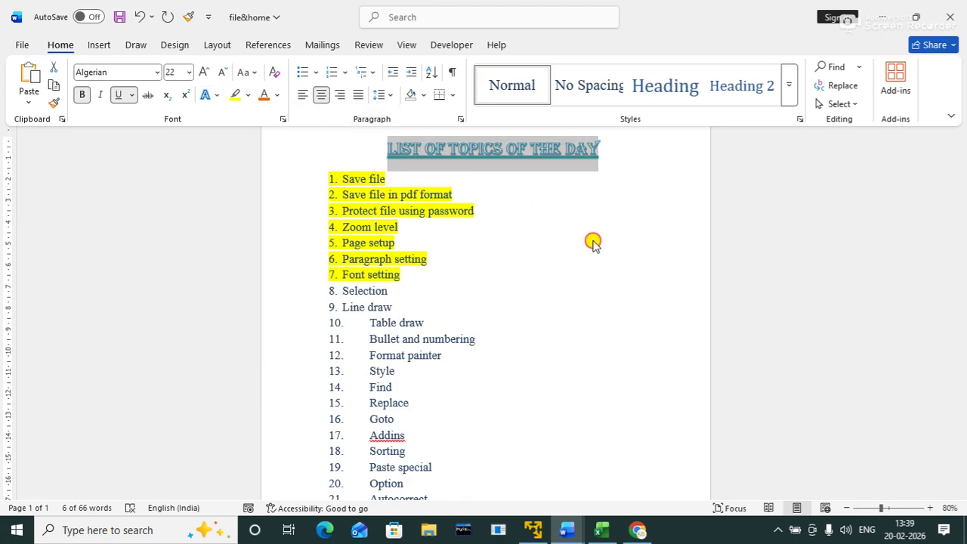
pyautogui.hotkey('ctrl', 'F1')
pyautogui.click(589, 238)
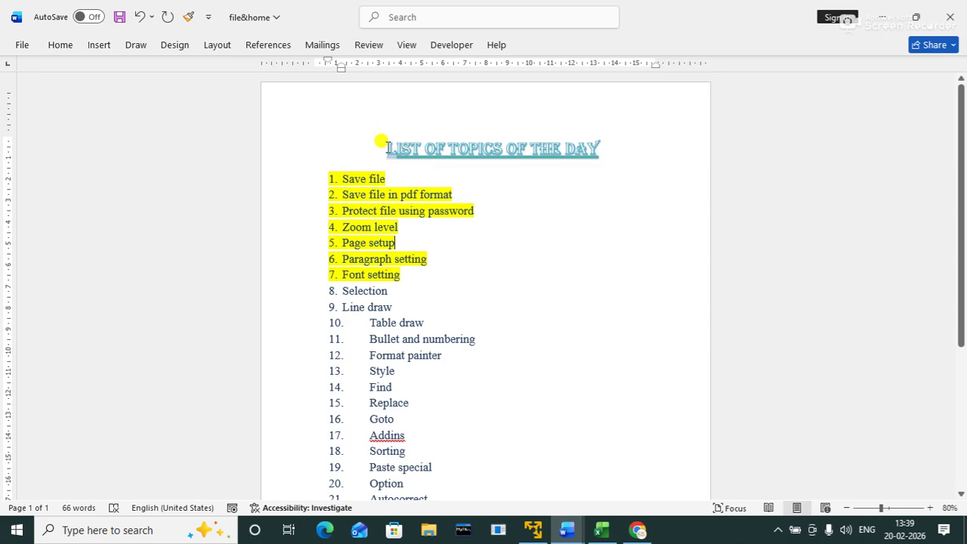
pyautogui.moveTo(386, 144); pyautogui.dragTo(445, 143)
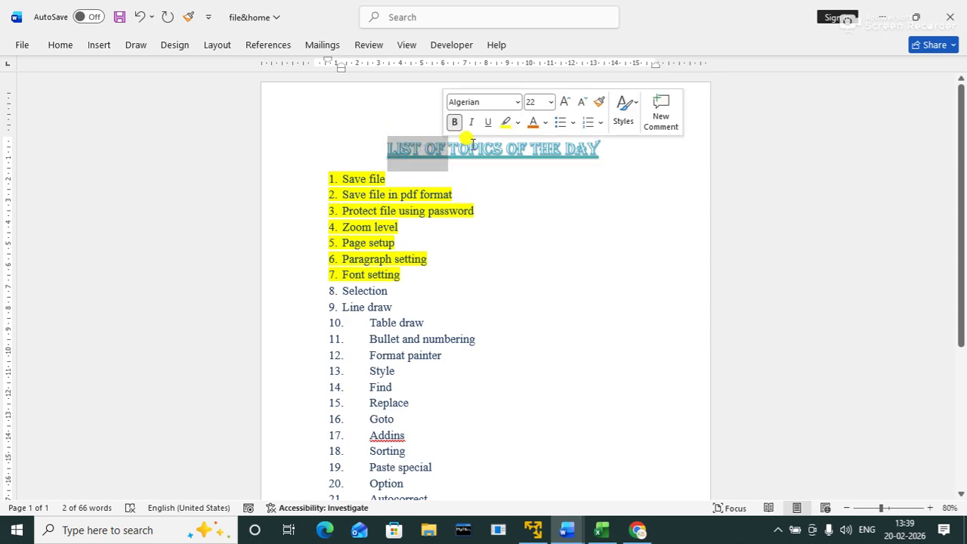
pyautogui.click(483, 142)
pyautogui.tripleClick(480, 145)
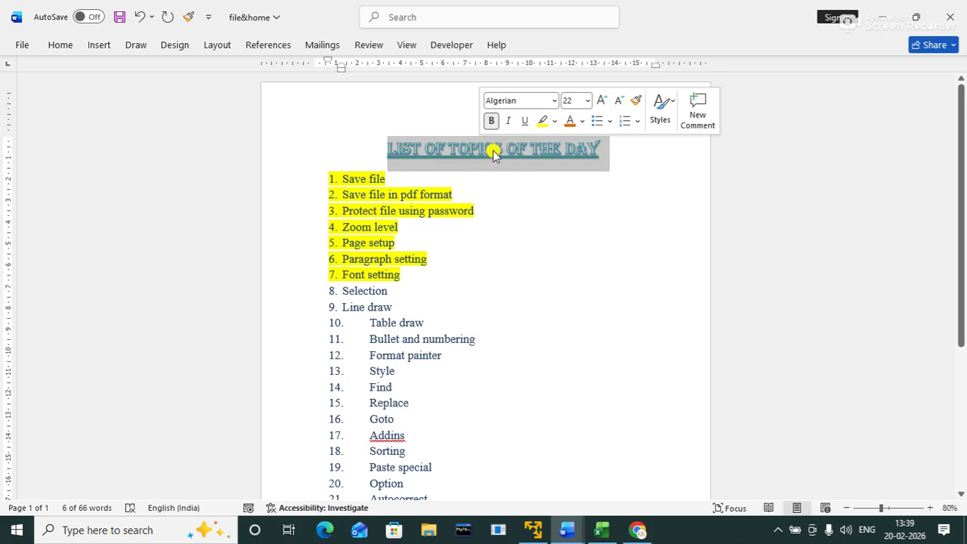
# Step: Expand the title's character spacing by 2 pt in the Font dialog's Advanced settings
pyautogui.hotkey('ctrl', 'd')
pyautogui.click(644, 68)
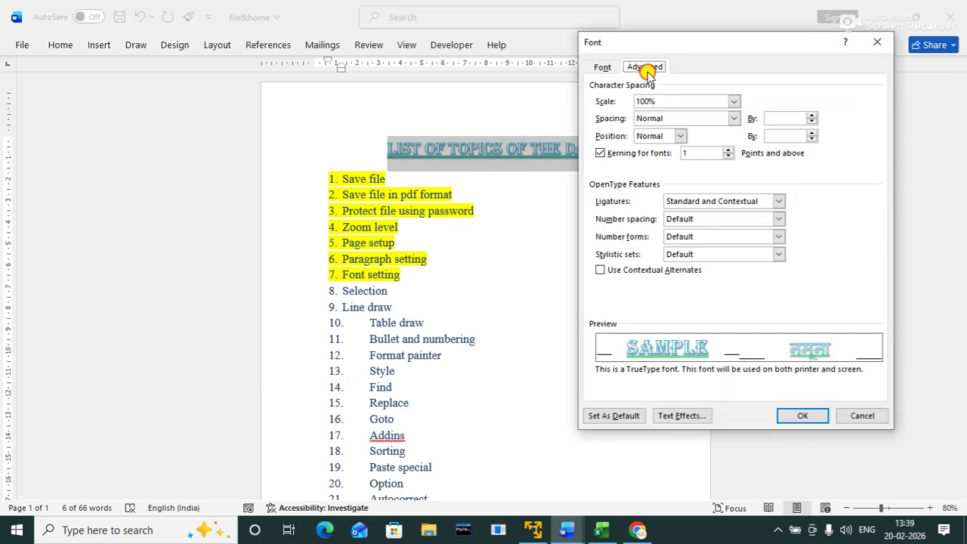
pyautogui.click(723, 119)
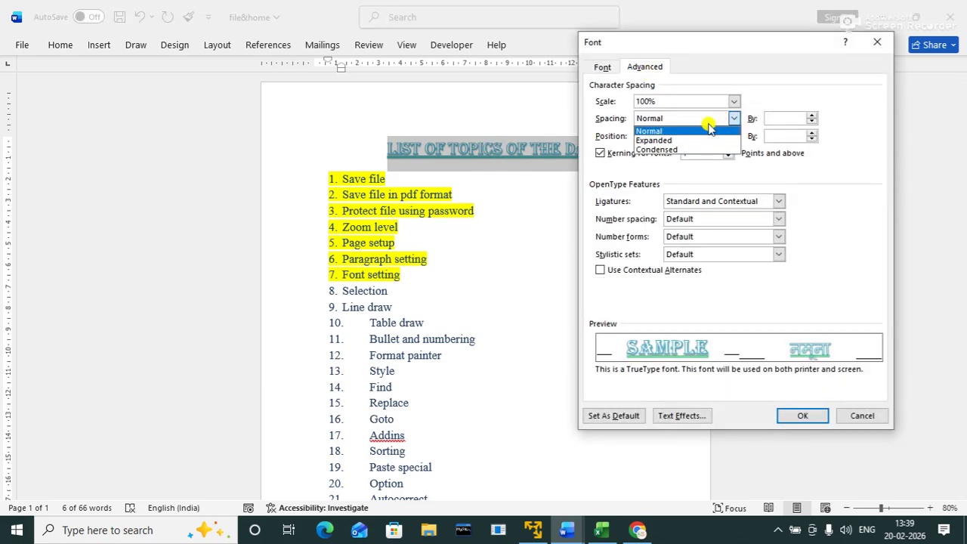
pyautogui.click(668, 141)
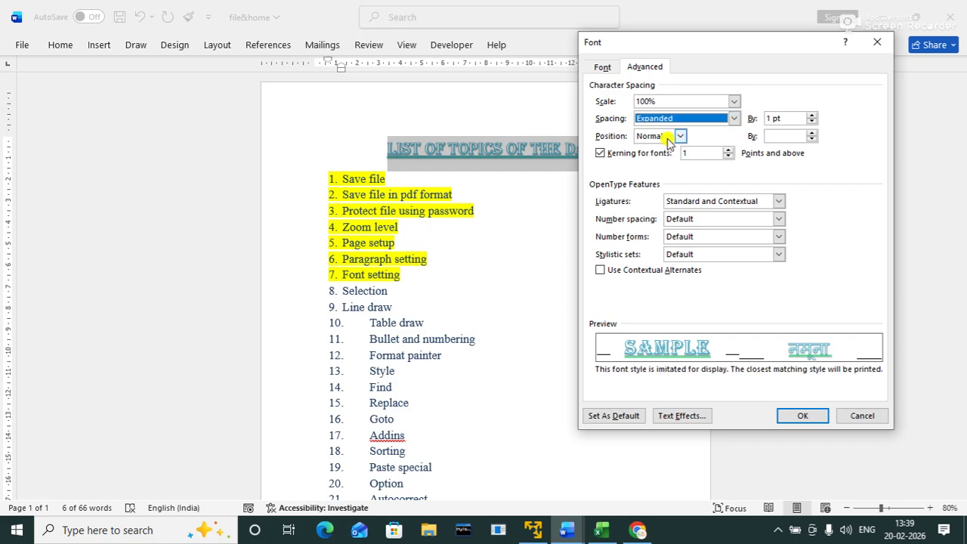
pyautogui.click(810, 115)
pyautogui.click(811, 115)
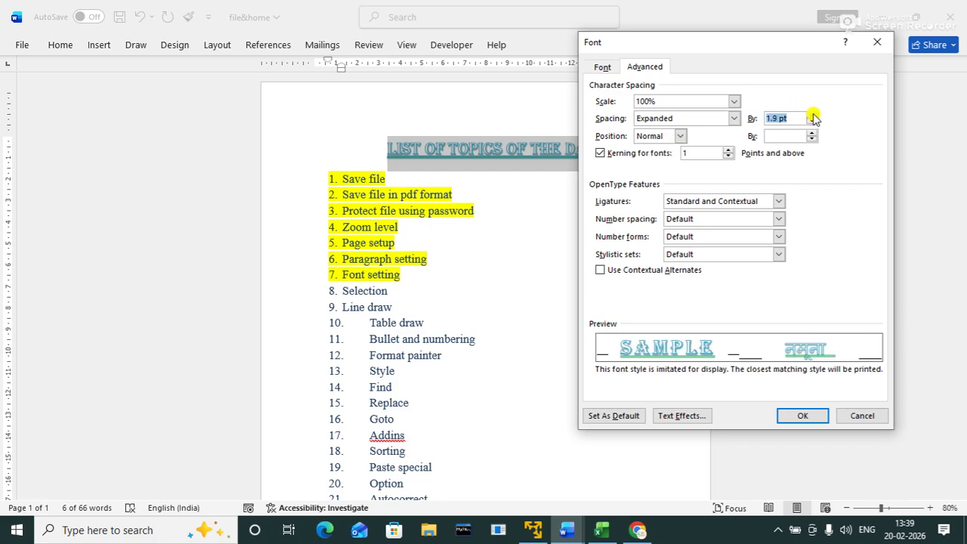
pyautogui.click(811, 115)
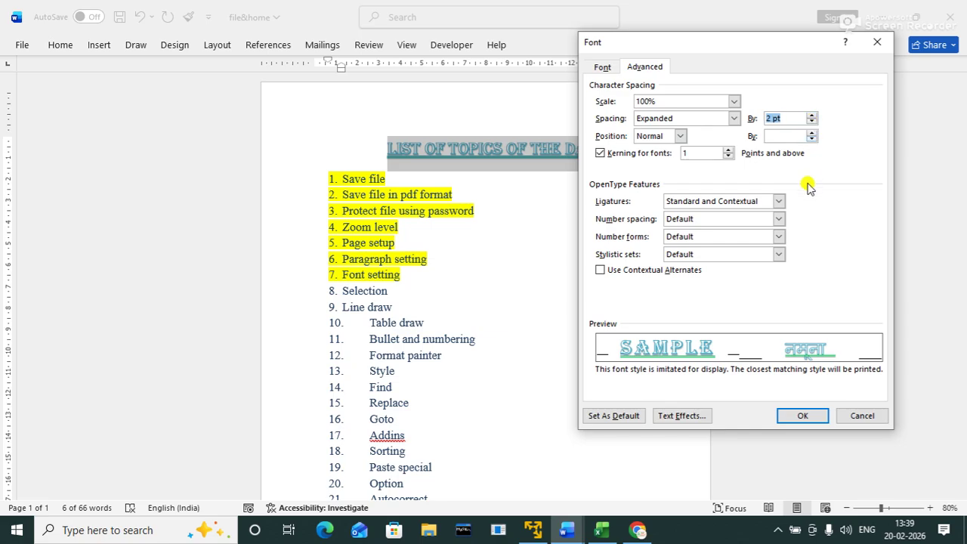
pyautogui.click(801, 416)
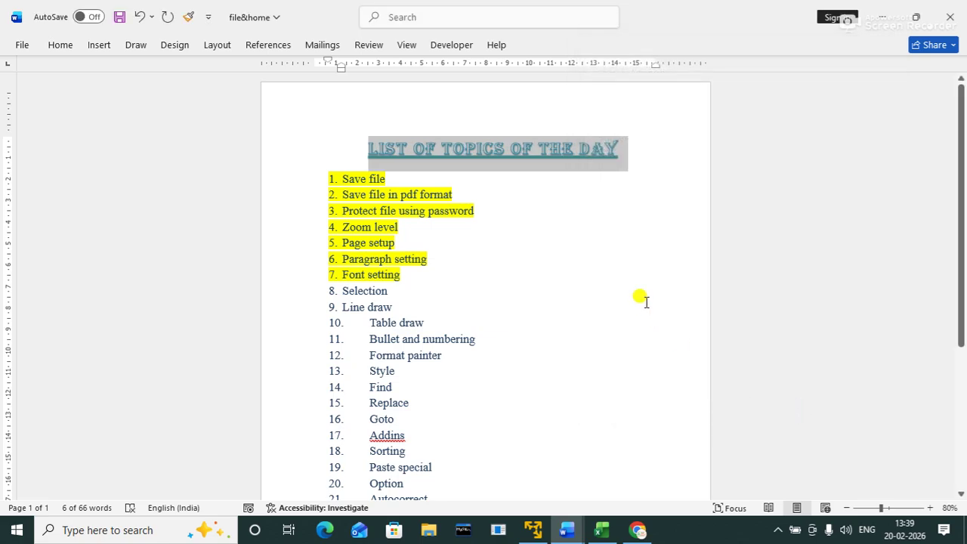
pyautogui.click(645, 302)
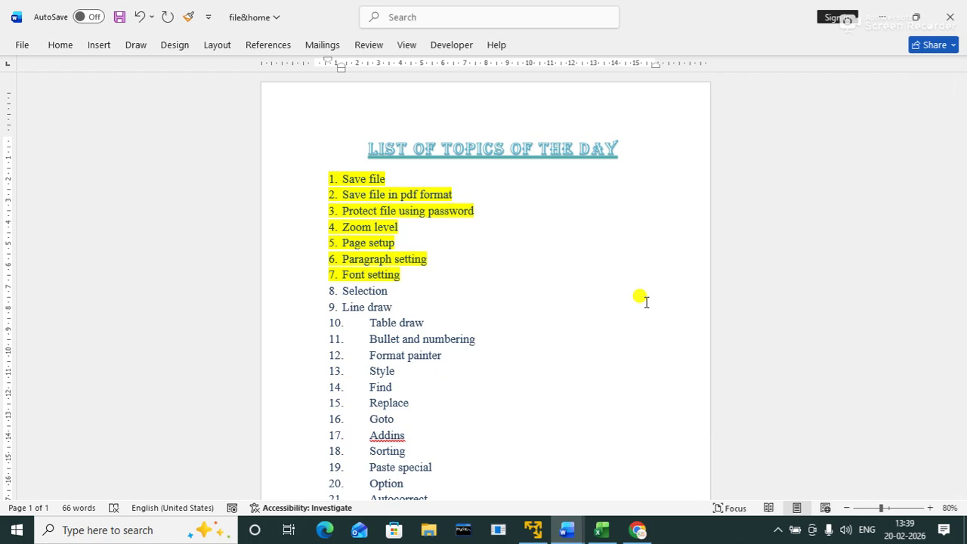
# Step: Enlarge the title 'LIST OF TOPICS OF THE DAY' one font size with Ctrl+]
pyautogui.tripleClick(471, 145)
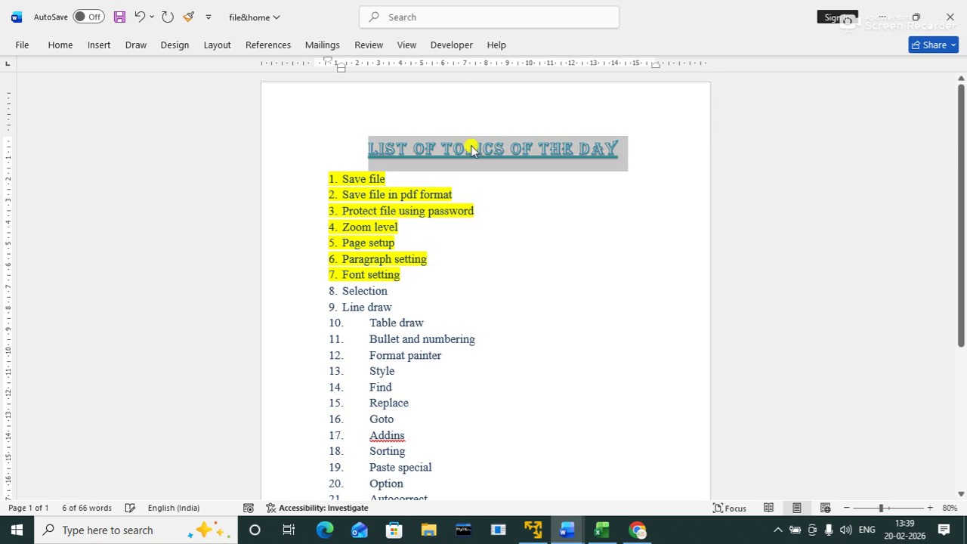
pyautogui.hotkey('ctrl', ']')
pyautogui.click(542, 237)
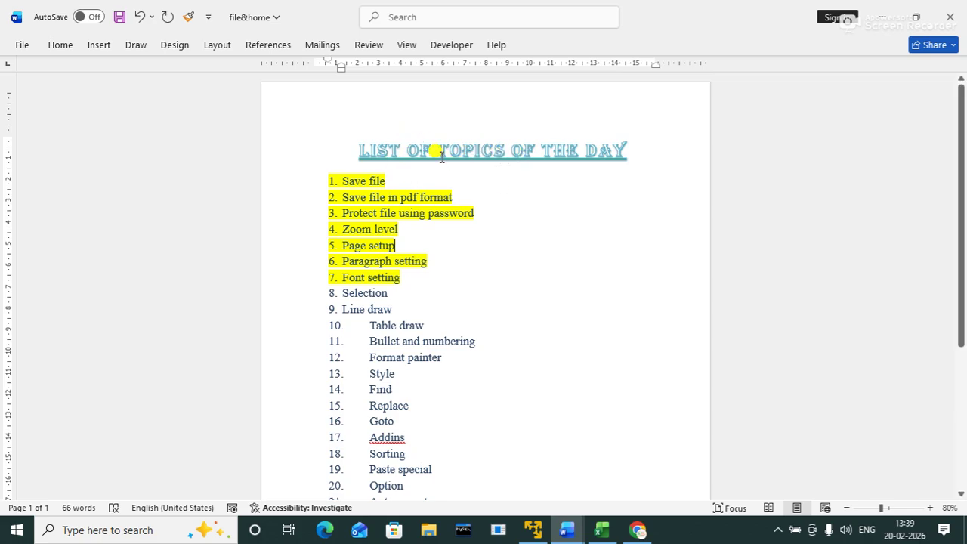
# Step: Add a new line under the title and turn '===' into a border line
pyautogui.click(653, 157)
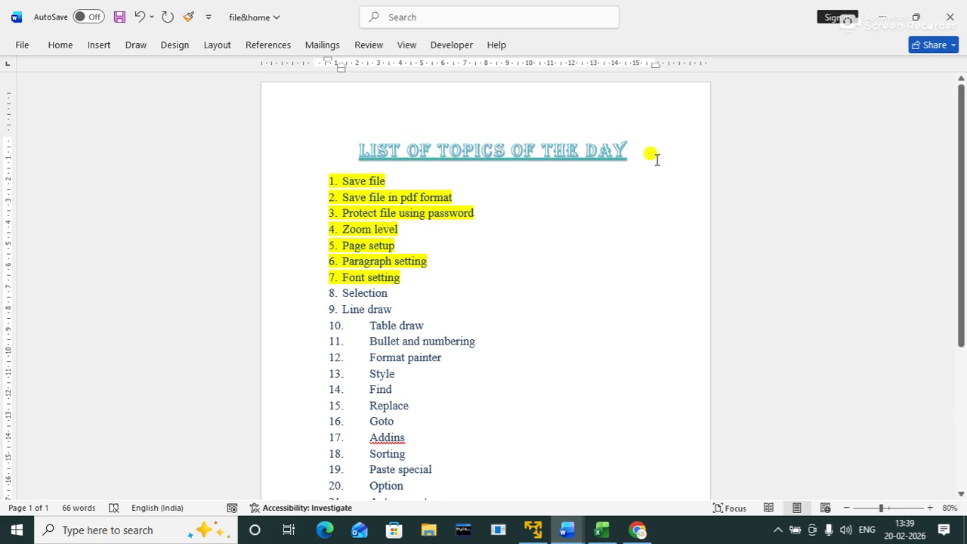
pyautogui.press('Return')
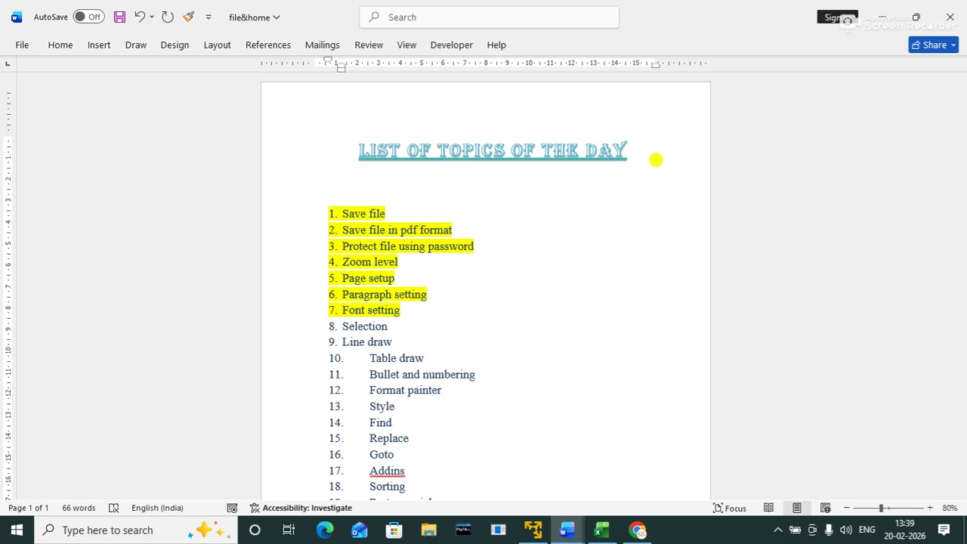
pyautogui.write('===')
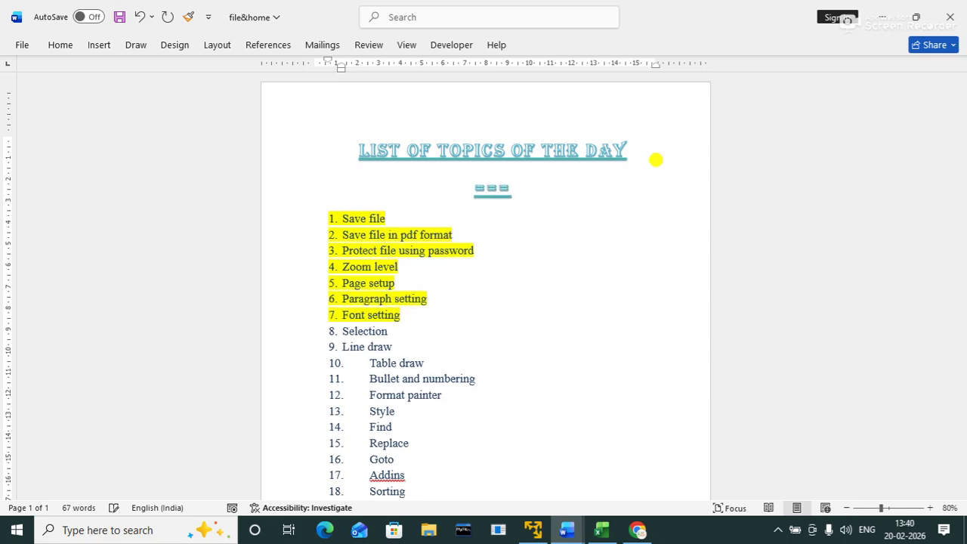
pyautogui.press('Return')
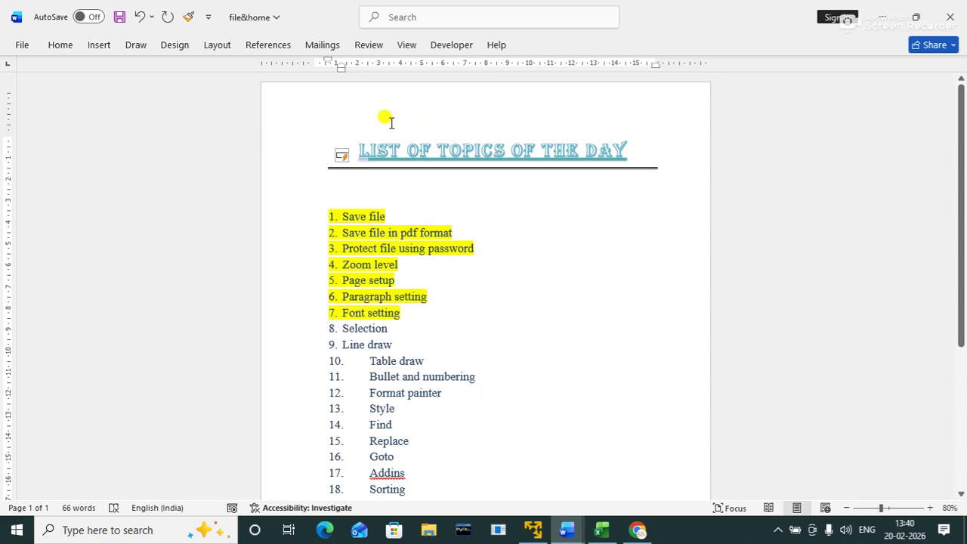
# Step: Shift the title right over its border line and reduce the top margin on the vertical ruler
pyautogui.press('BackSpace')
pyautogui.press('BackSpace')
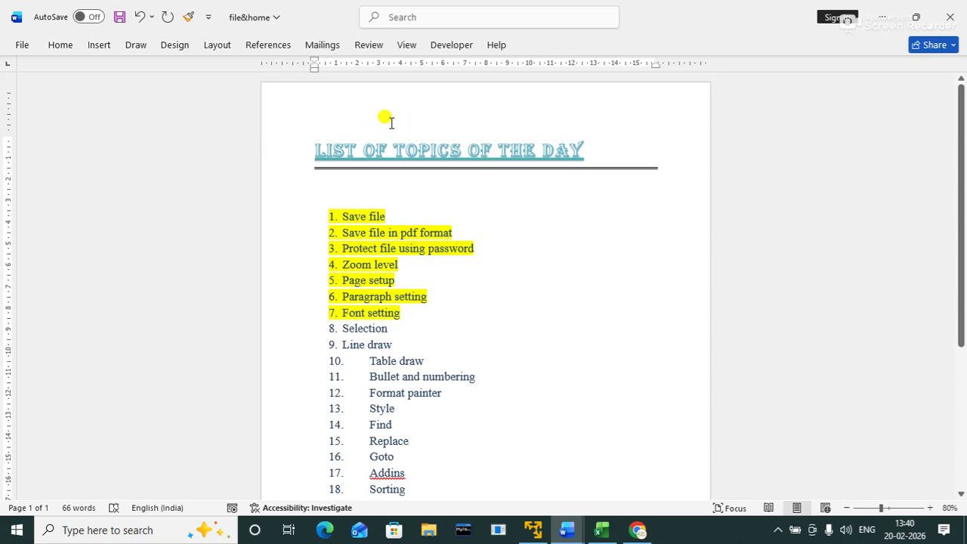
pyautogui.hotkey('ctrl', 'z')
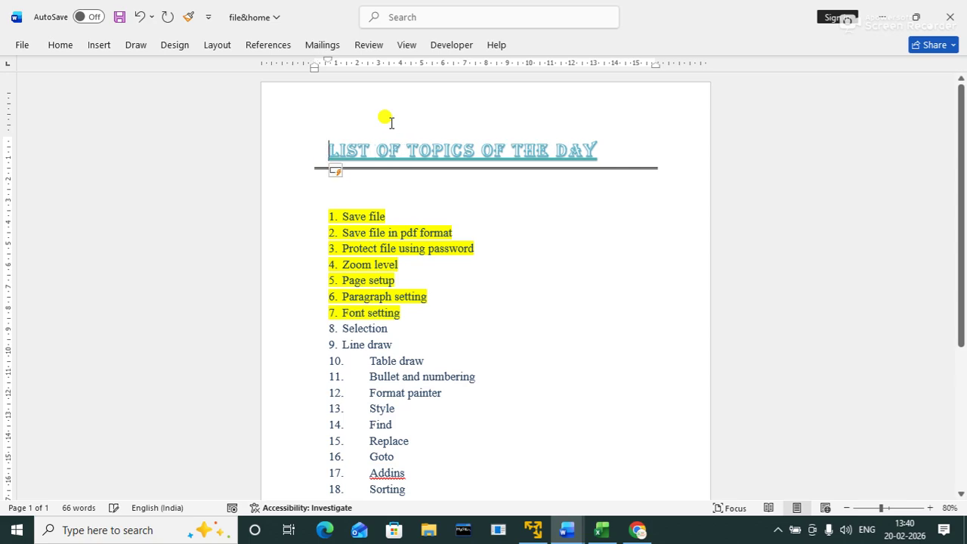
pyautogui.hotkey('ctrl', 'z')
pyautogui.hotkey('ctrl', 'z')
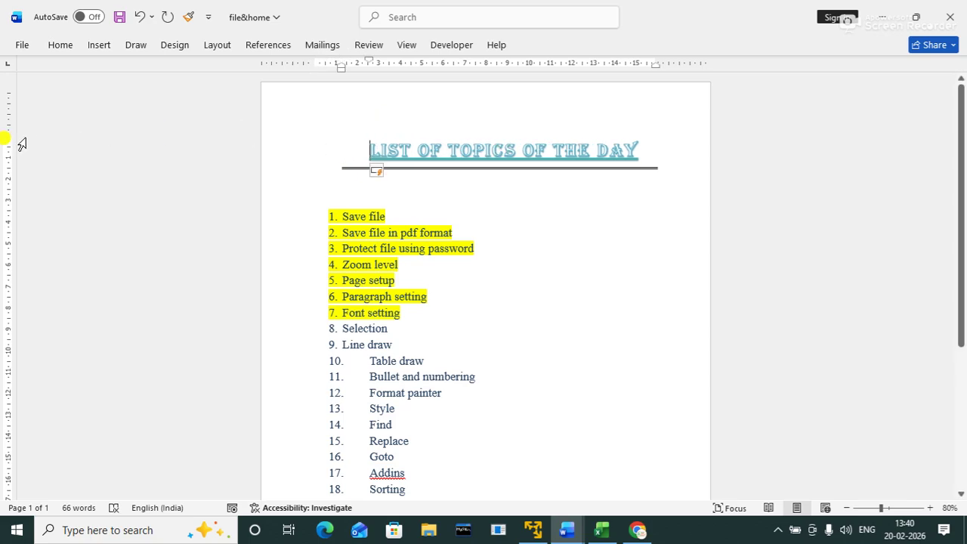
pyautogui.moveTo(6, 135); pyautogui.dragTo(5, 101)
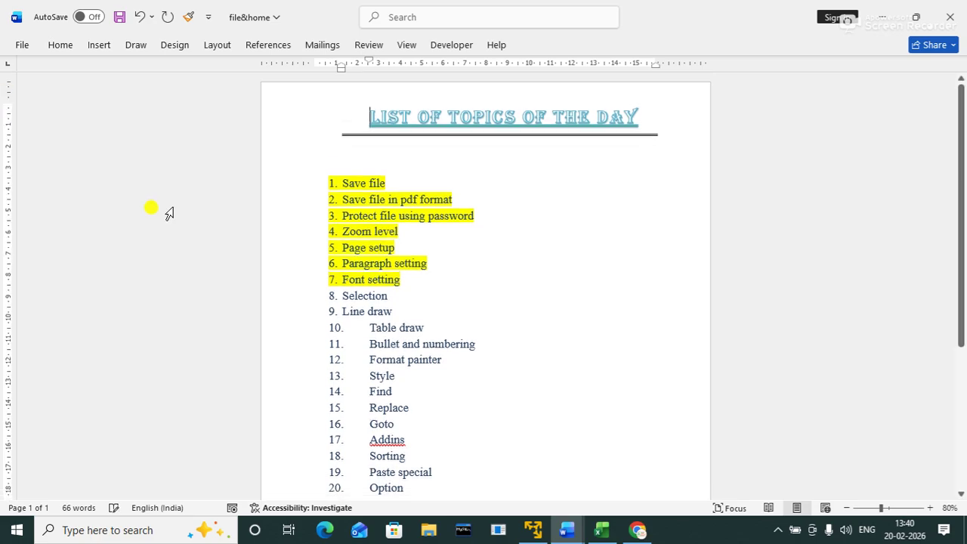
# Step: Delete the blank line between the title and the numbered list
pyautogui.click(347, 154)
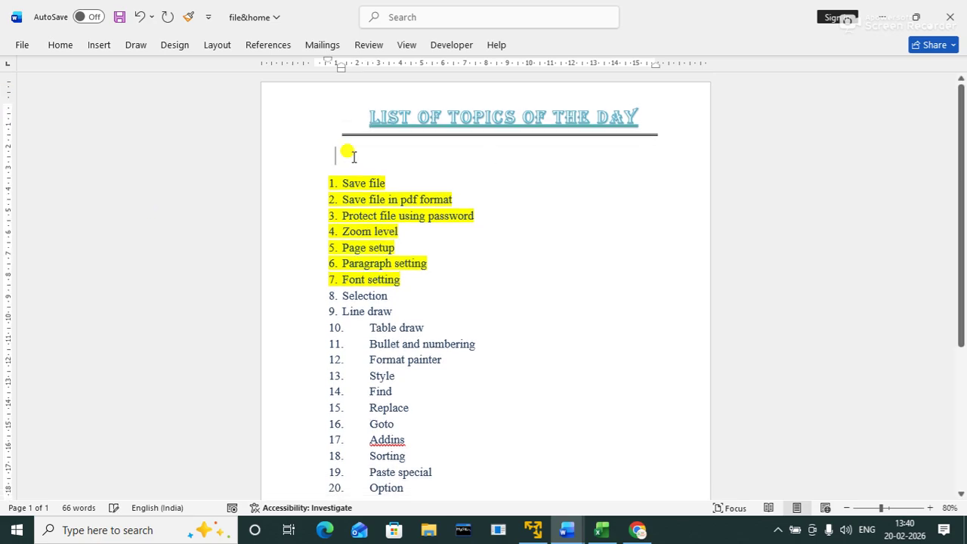
pyautogui.press('BackSpace')
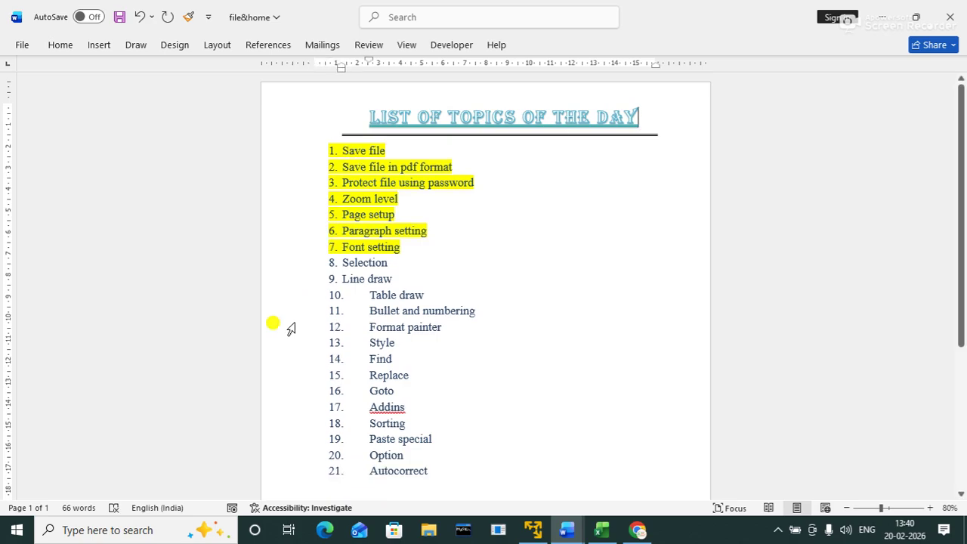
pyautogui.click(529, 263)
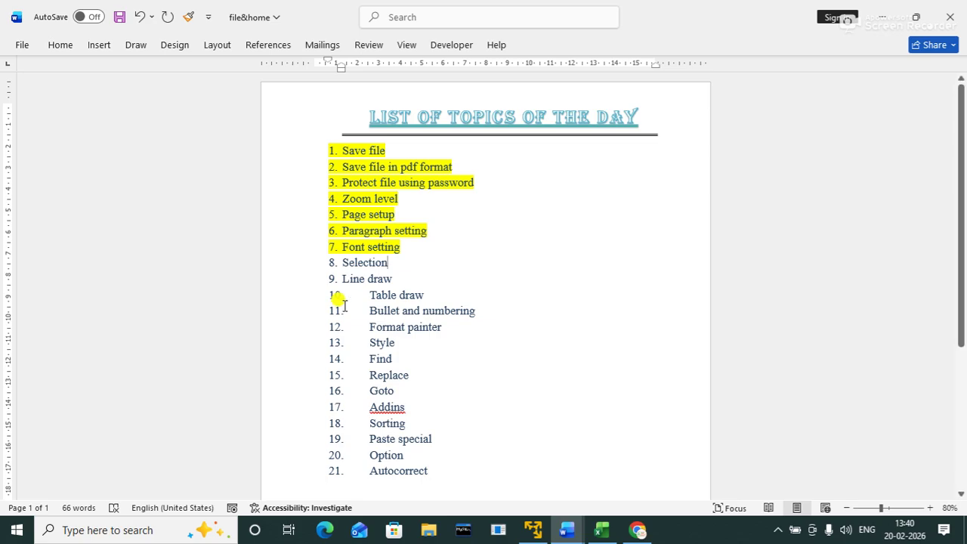
# Step: Highlight item 8 'Selection' and item 9 'Line draw' in yellow
pyautogui.moveTo(338, 259); pyautogui.dragTo(388, 255)
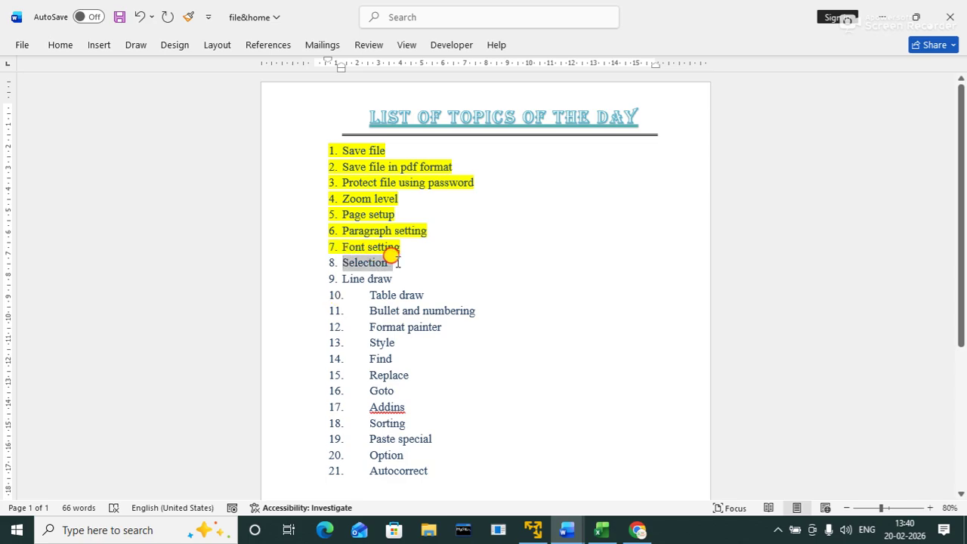
pyautogui.click(463, 240)
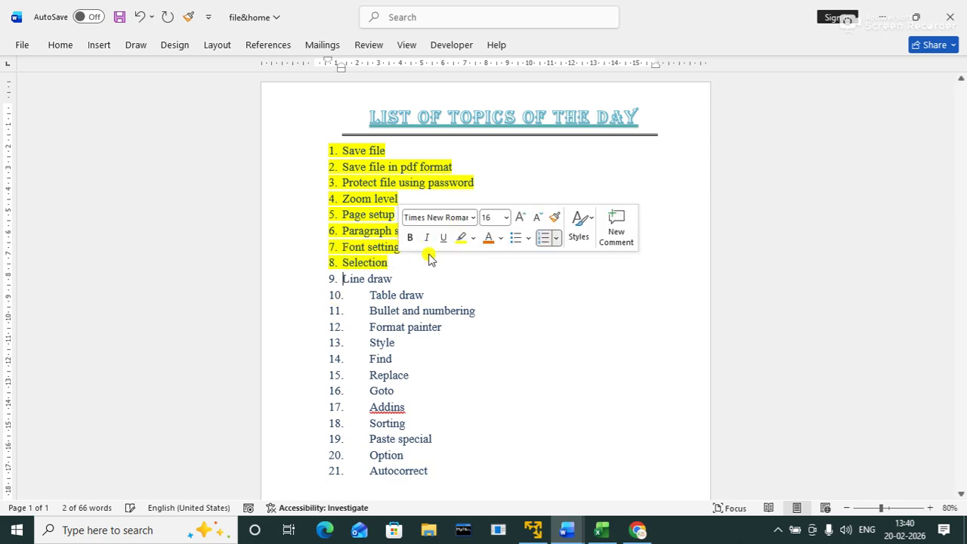
pyautogui.moveTo(336, 277); pyautogui.dragTo(387, 282)
pyautogui.click(448, 257)
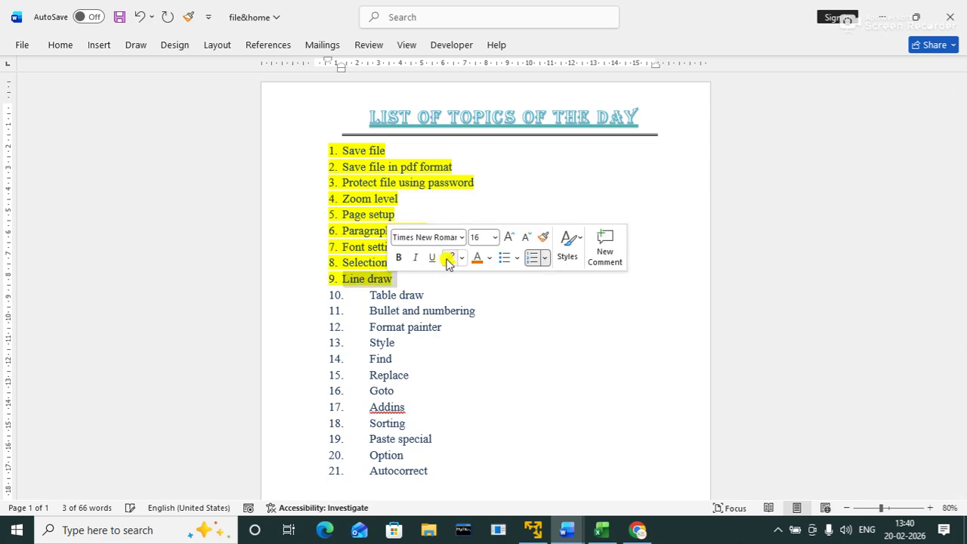
pyautogui.click(509, 201)
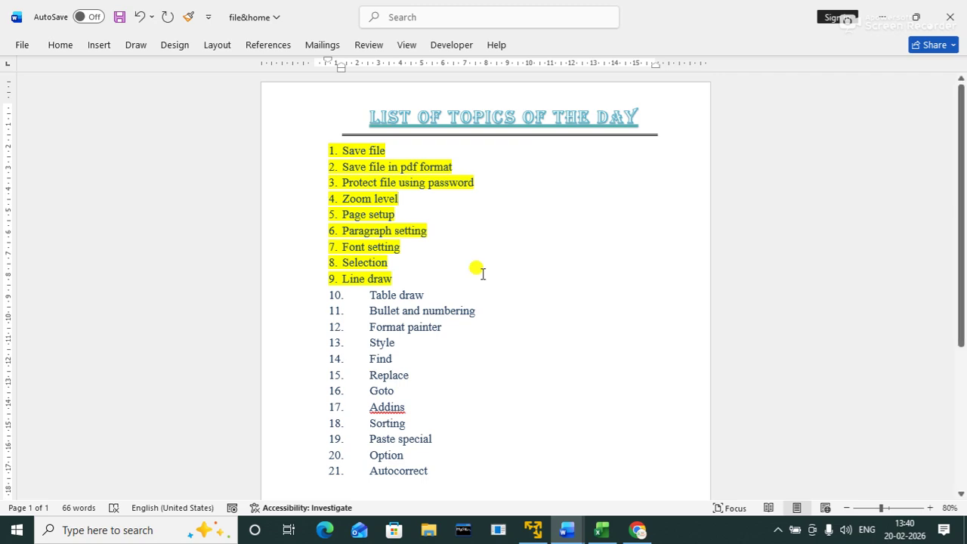
# Step: Insert a 2-column, 2-row table through Insert Table
pyautogui.click(96, 46)
pyautogui.click(115, 101)
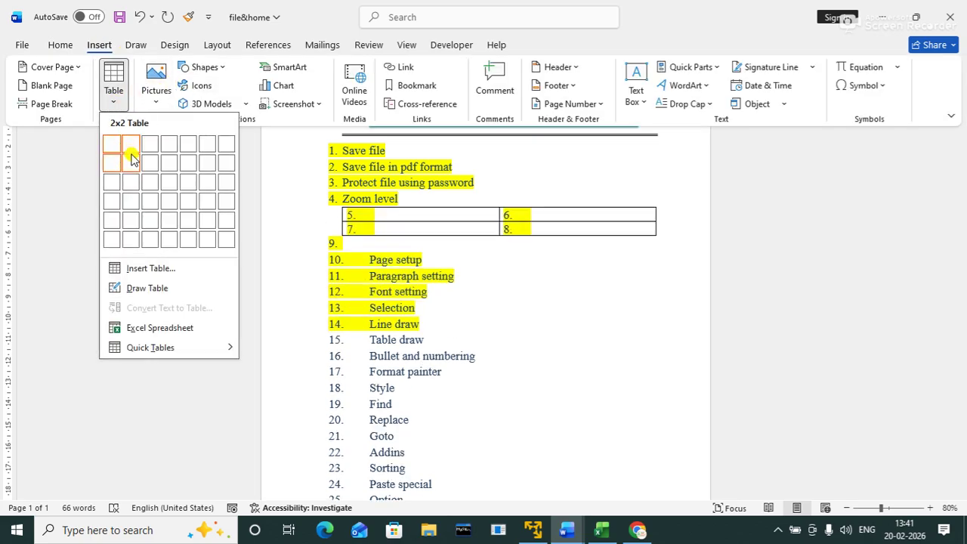
pyautogui.click(141, 269)
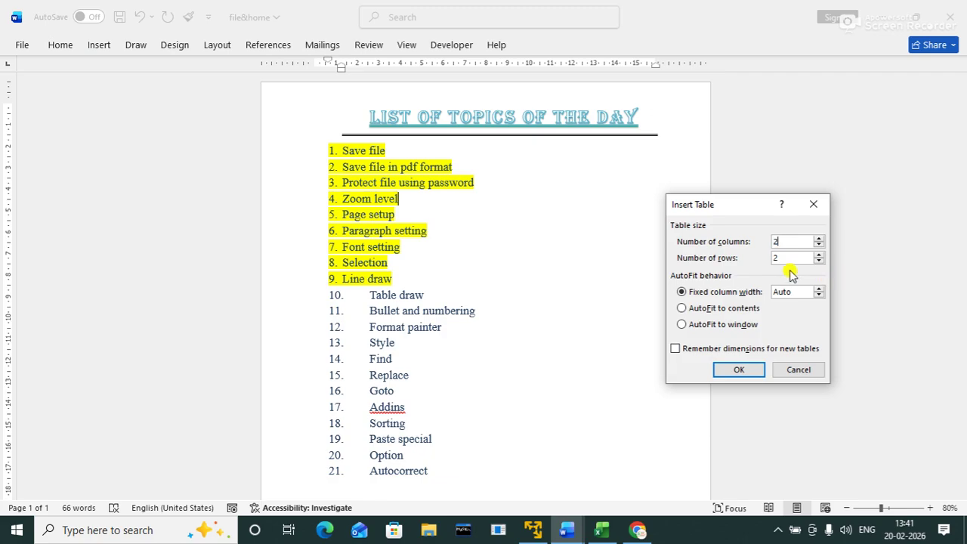
pyautogui.write('2')
pyautogui.click(740, 370)
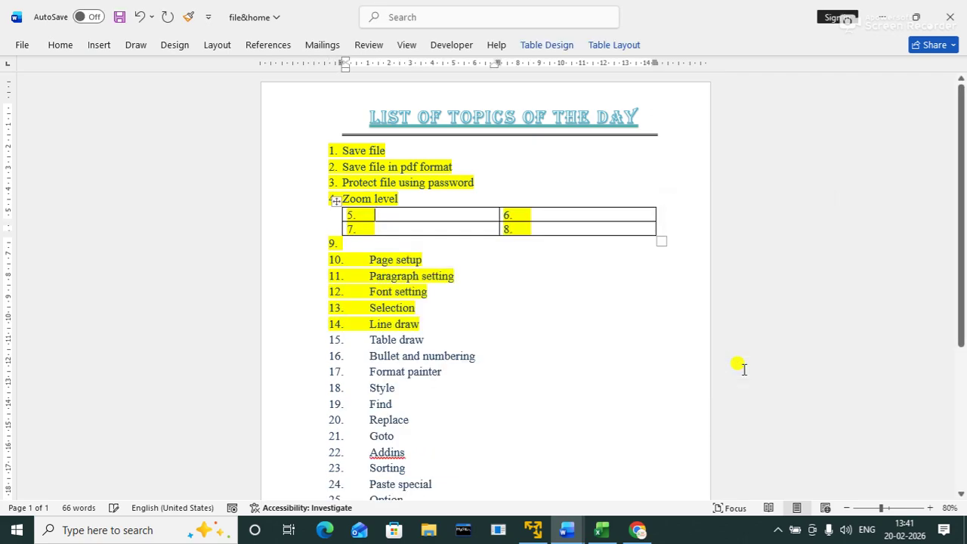
# Step: Move and narrow the table, placing it beside list items 5 to 9
pyautogui.moveTo(334, 199); pyautogui.dragTo(393, 125)
pyautogui.moveTo(719, 160); pyautogui.dragTo(603, 175)
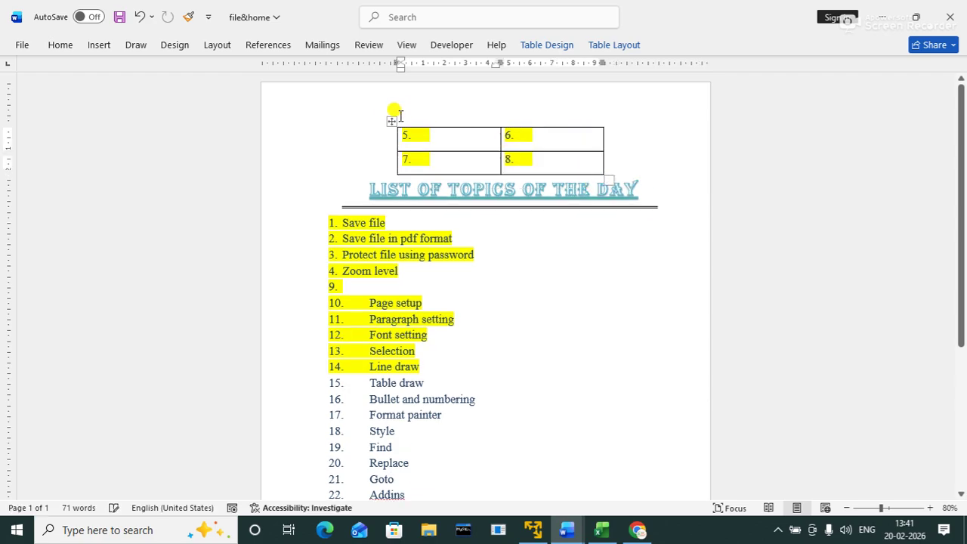
pyautogui.moveTo(391, 120); pyautogui.dragTo(446, 239)
pyautogui.moveTo(475, 274); pyautogui.dragTo(477, 277)
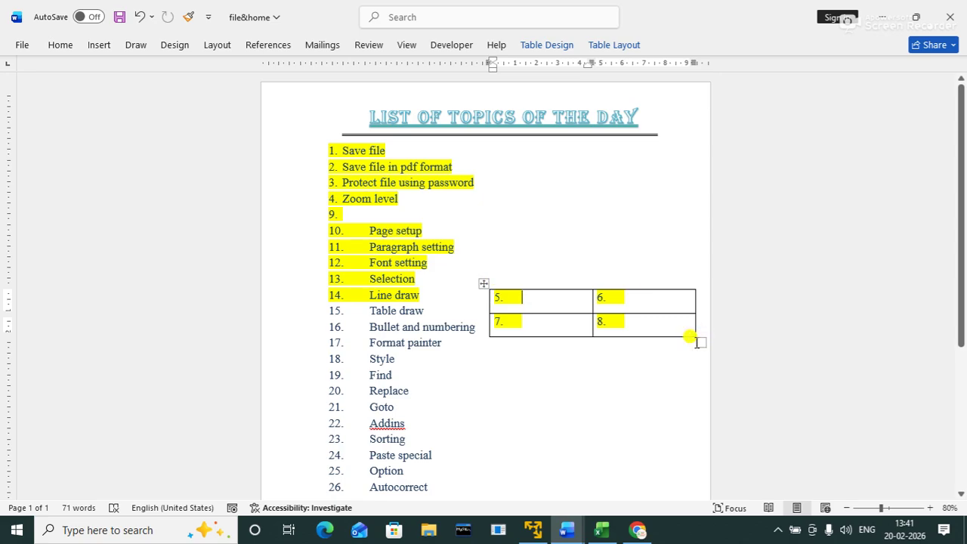
pyautogui.moveTo(699, 340); pyautogui.dragTo(667, 345)
pyautogui.moveTo(484, 287); pyautogui.dragTo(504, 221)
# Step: Remove the list numbers from all four table cells, then delete the empty table
pyautogui.click(542, 243)
pyautogui.press('BackSpace')
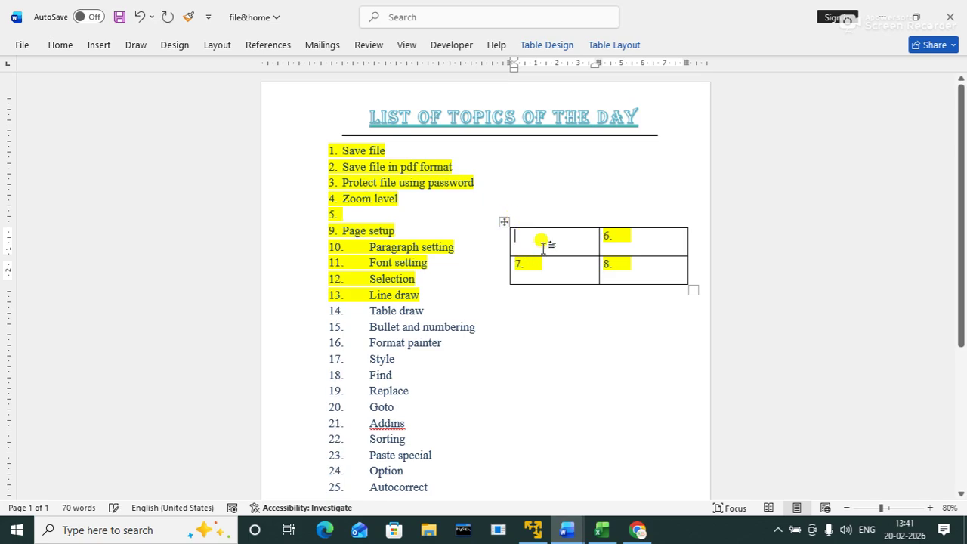
pyautogui.hotkey('ctrl', 'a')
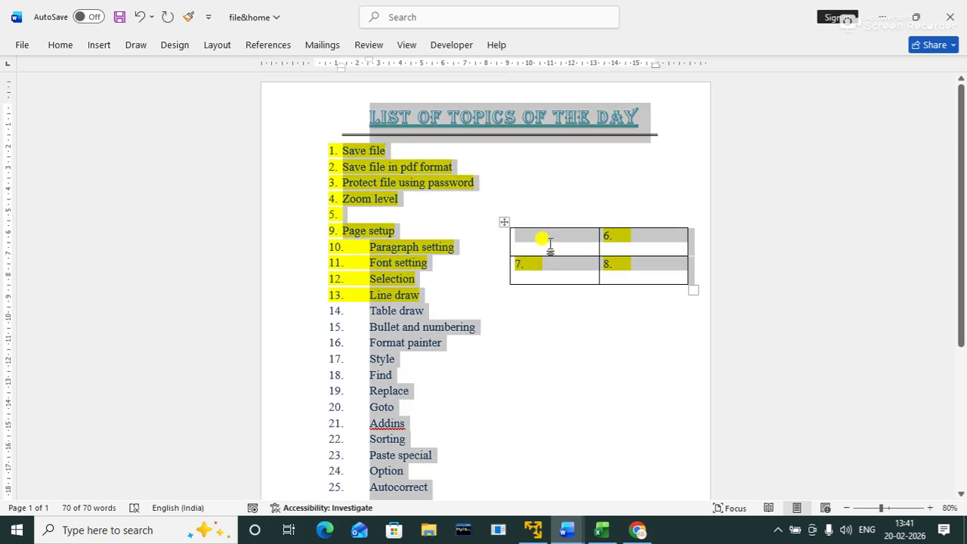
pyautogui.click(550, 246)
pyautogui.click(549, 262)
pyautogui.press('BackSpace')
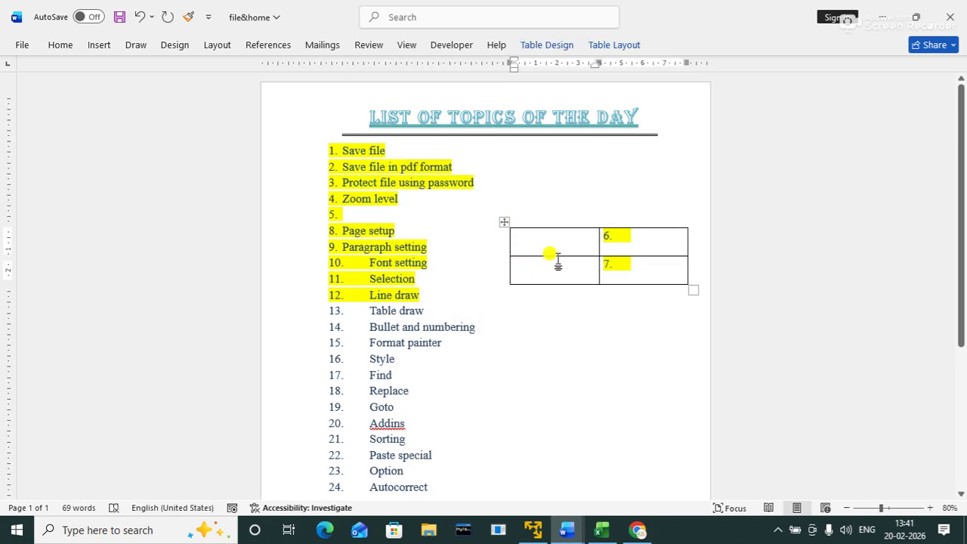
pyautogui.click(637, 238)
pyautogui.press('BackSpace')
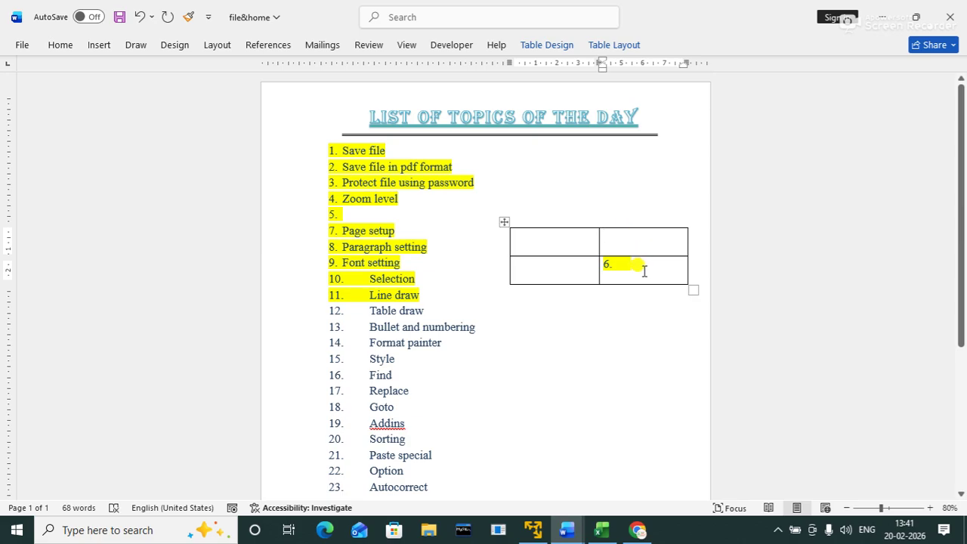
pyautogui.click(643, 266)
pyautogui.press('BackSpace')
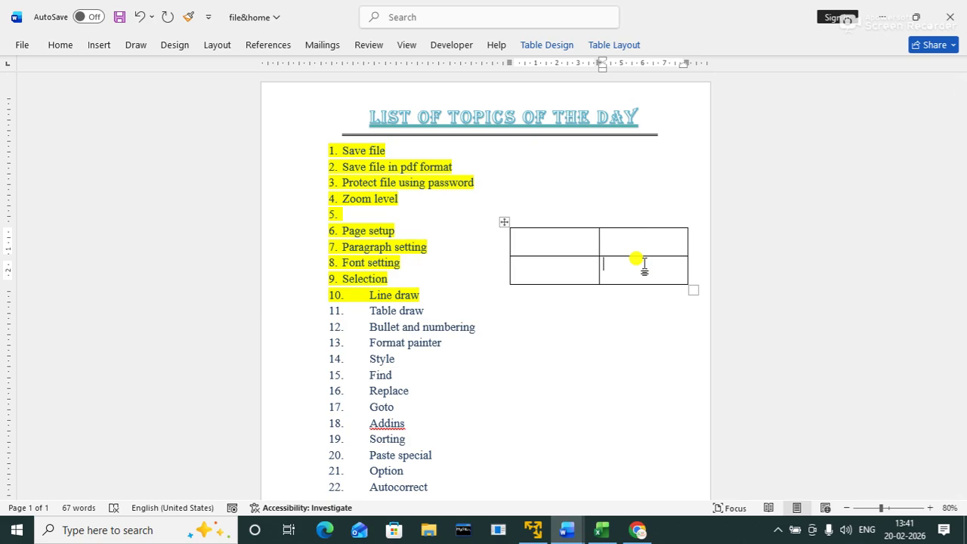
pyautogui.click(505, 224)
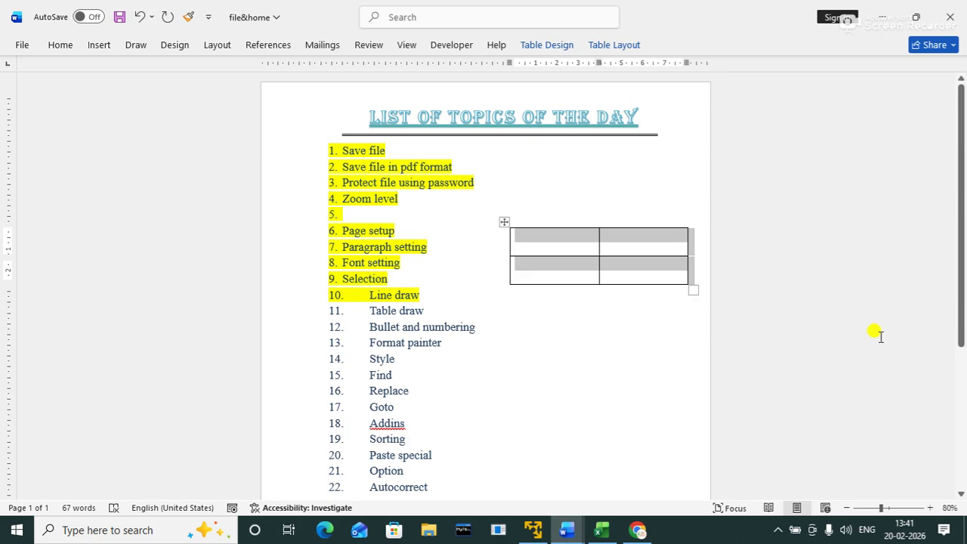
pyautogui.press('BackSpace')
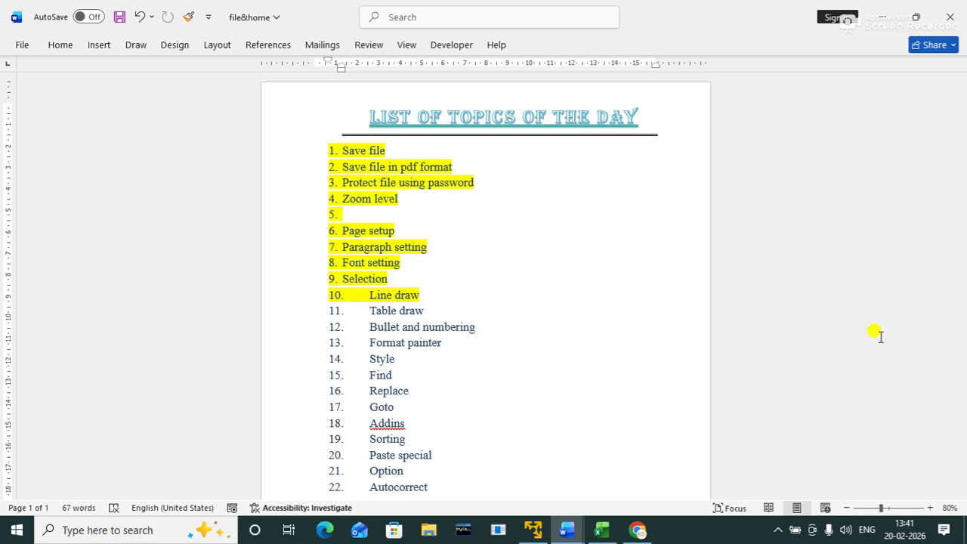
# Step: Create a table under Autocorrect by typing '+--------+----------+' on an unnumbered new line
pyautogui.click(518, 487)
pyautogui.press('Return')
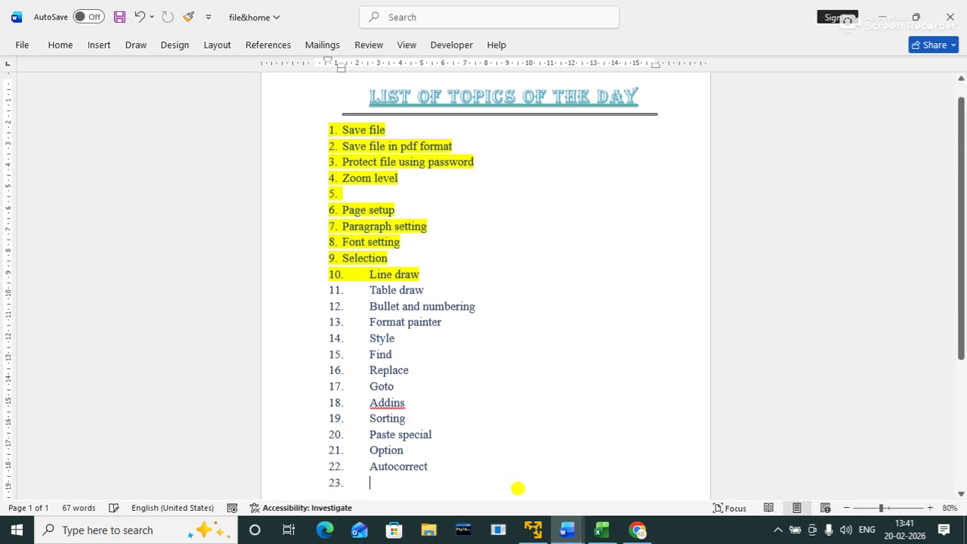
pyautogui.press('BackSpace')
pyautogui.write('+----')
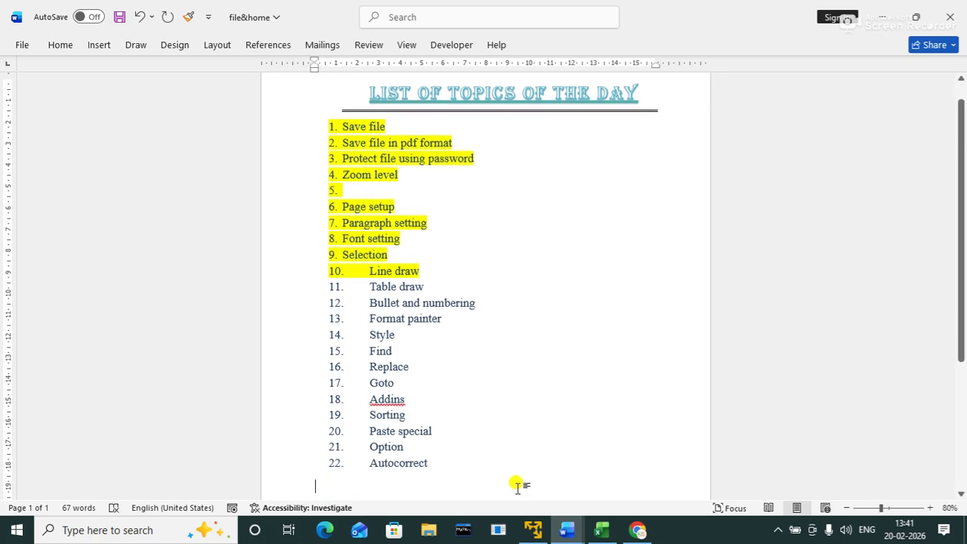
pyautogui.write('----')
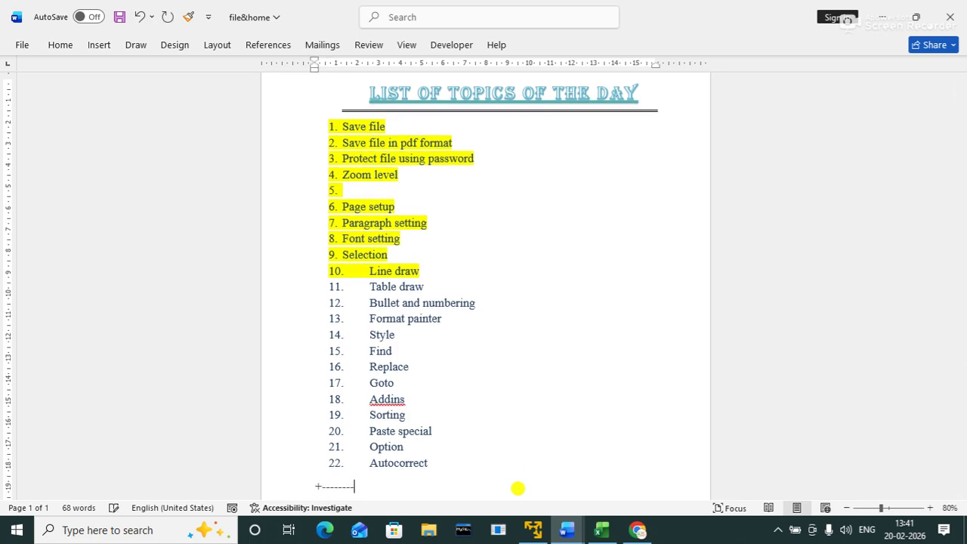
pyautogui.write('+----------+')
pyautogui.press('Return')
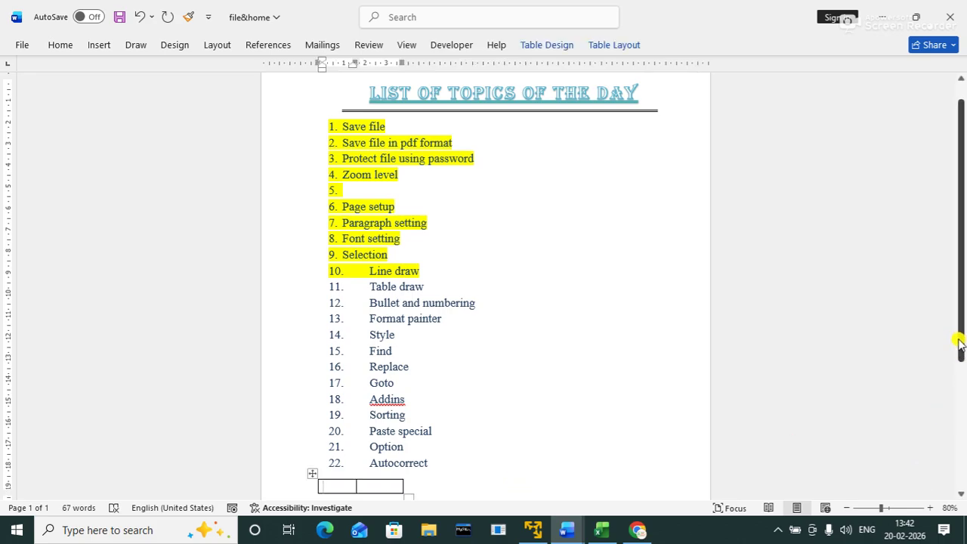
# Step: Add rows to the new table with Tab, then delete the table
pyautogui.moveTo(959, 344); pyautogui.dragTo(956, 371)
pyautogui.press('Tab')
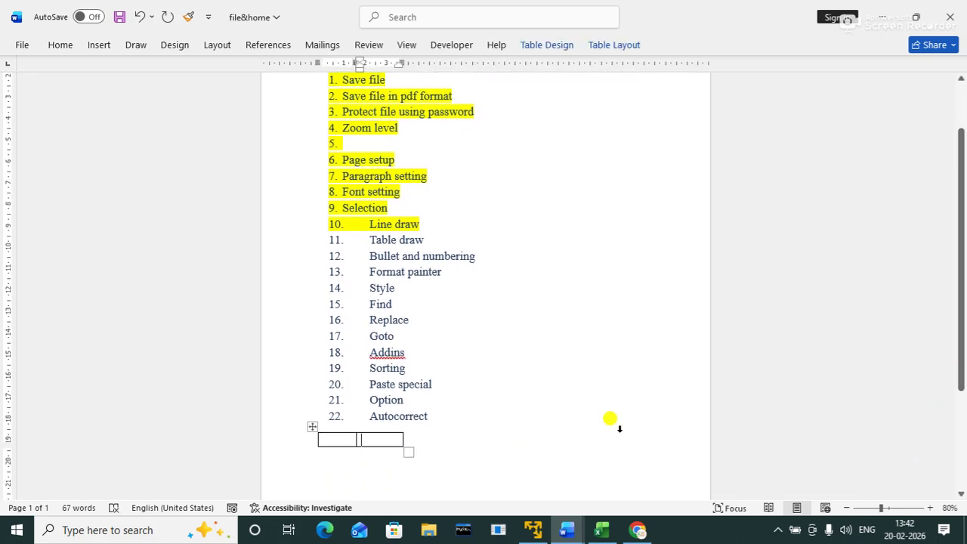
pyautogui.press('Tab')
pyautogui.press('Tab')
pyautogui.press('Tab')
pyautogui.press('Tab')
pyautogui.press('Tab')
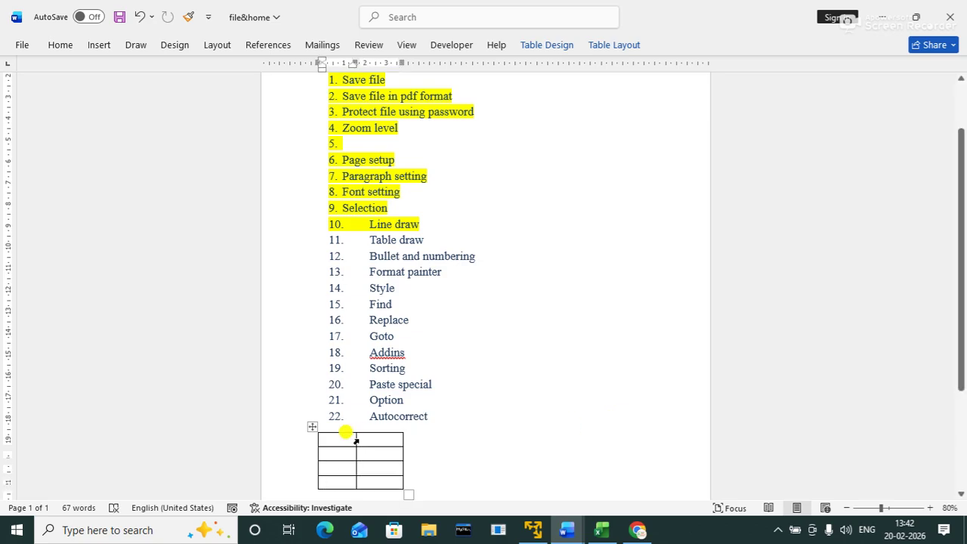
pyautogui.click(312, 426)
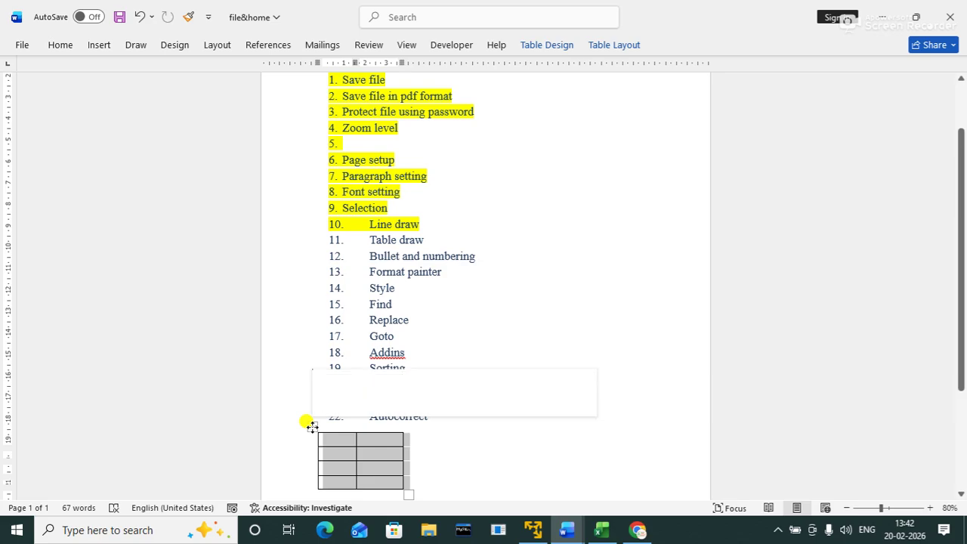
pyautogui.press('BackSpace')
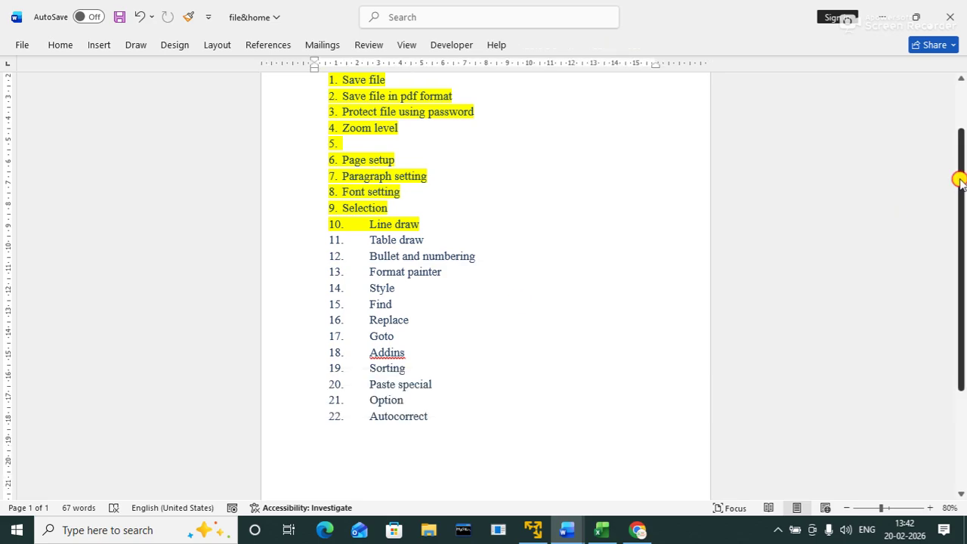
# Step: Undo and redo the table changes back to the list without any table
pyautogui.moveTo(961, 180); pyautogui.dragTo(952, 95)
pyautogui.hotkey('ctrl', 'z')
pyautogui.hotkey('ctrl', 'z')
pyautogui.hotkey('ctrl', 'z')
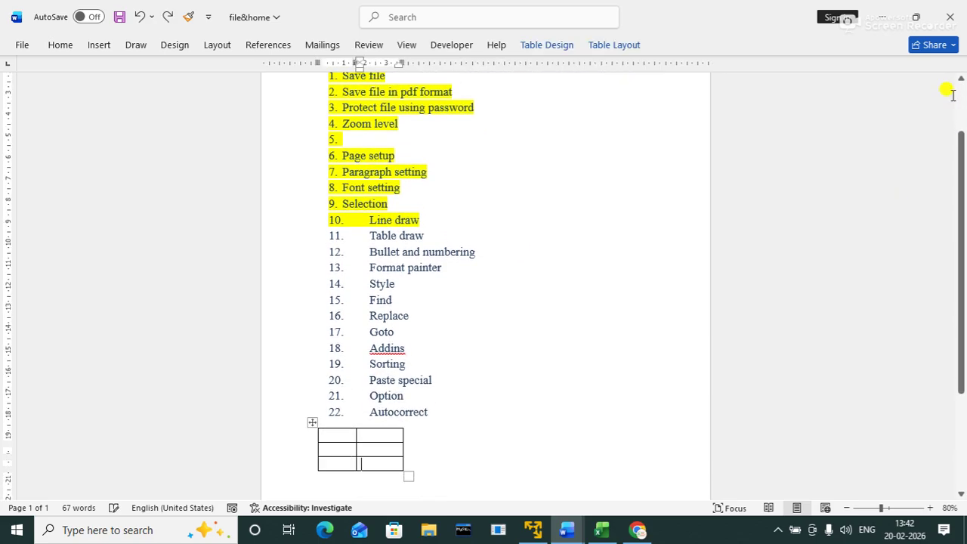
pyautogui.hotkey('ctrl', 'y')
pyautogui.hotkey('ctrl', 'y')
pyautogui.hotkey('ctrl', 'y')
pyautogui.hotkey('ctrl', 'y')
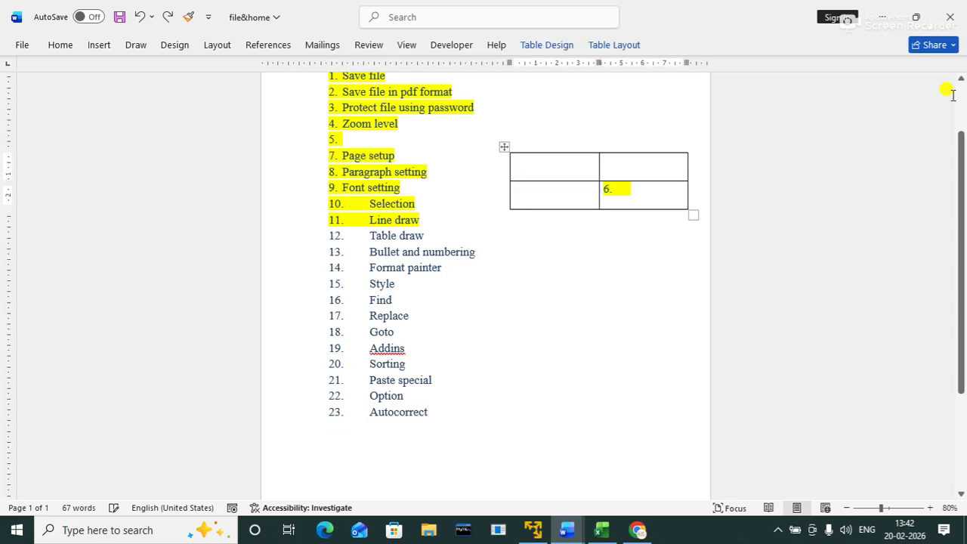
pyautogui.hotkey('ctrl', 'y')
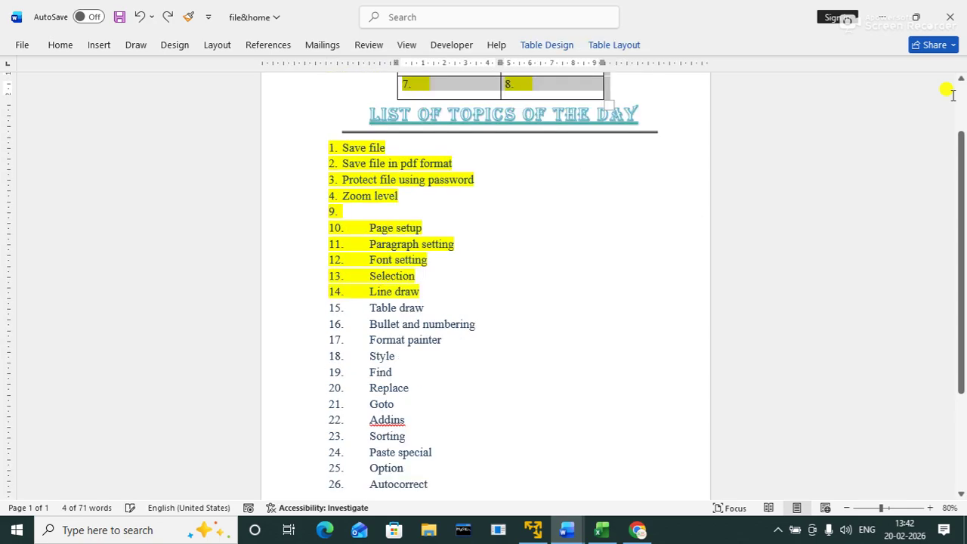
pyautogui.hotkey('ctrl', 'z')
pyautogui.hotkey('ctrl', 'z')
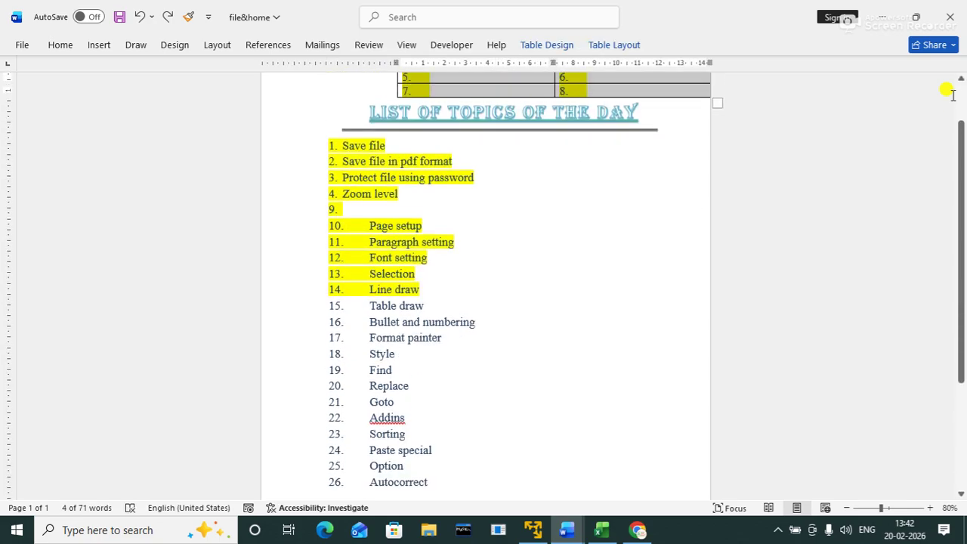
pyautogui.hotkey('ctrl', 'z')
pyautogui.hotkey('ctrl', 'z')
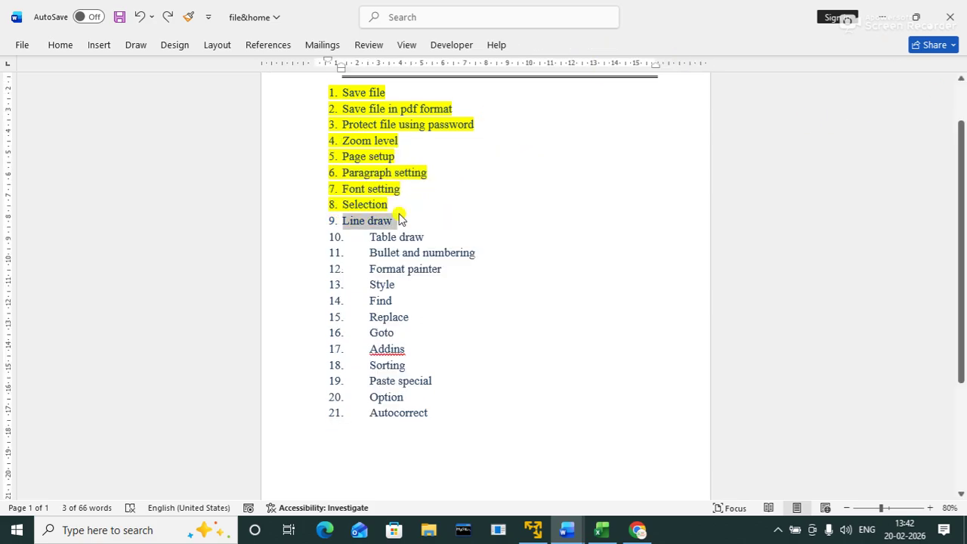
# Step: Highlight items 9 'Line draw' and 10 'Table draw' in yellow
pyautogui.moveTo(337, 219); pyautogui.dragTo(394, 219)
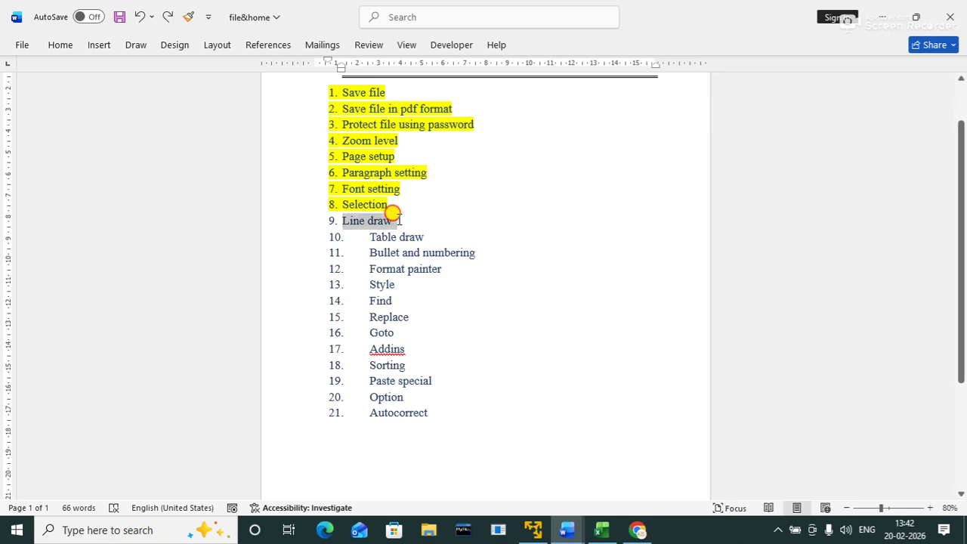
pyautogui.click(460, 195)
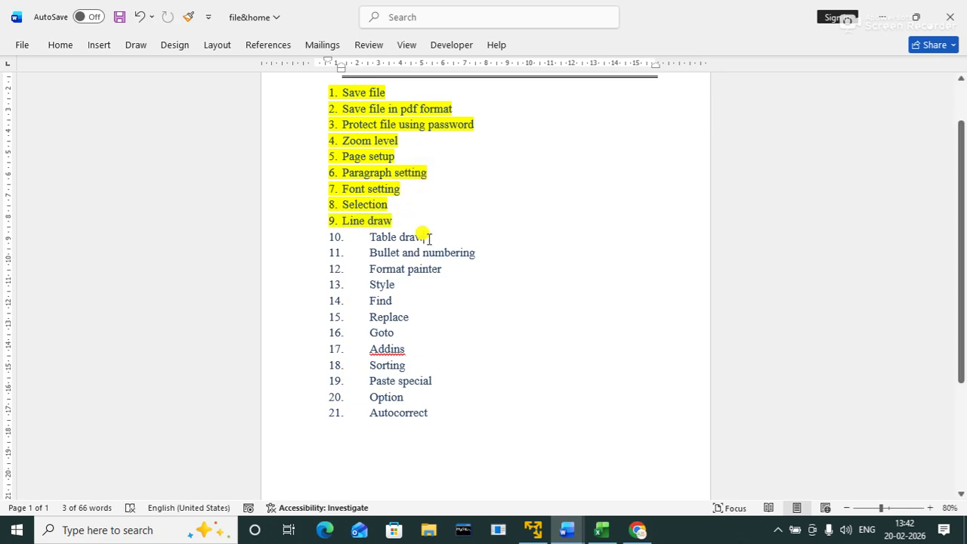
pyautogui.click(362, 237)
pyautogui.moveTo(364, 237); pyautogui.dragTo(424, 237)
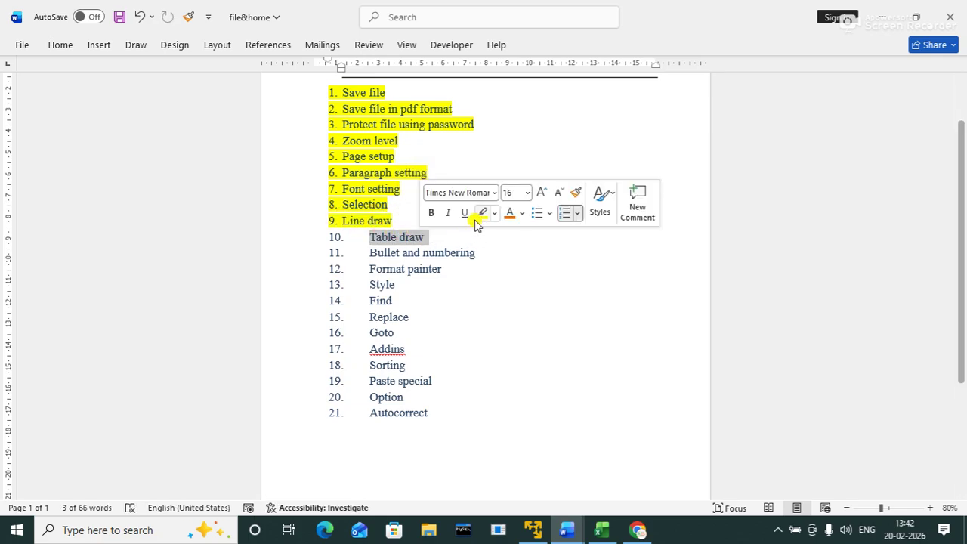
pyautogui.click(481, 216)
pyautogui.click(517, 268)
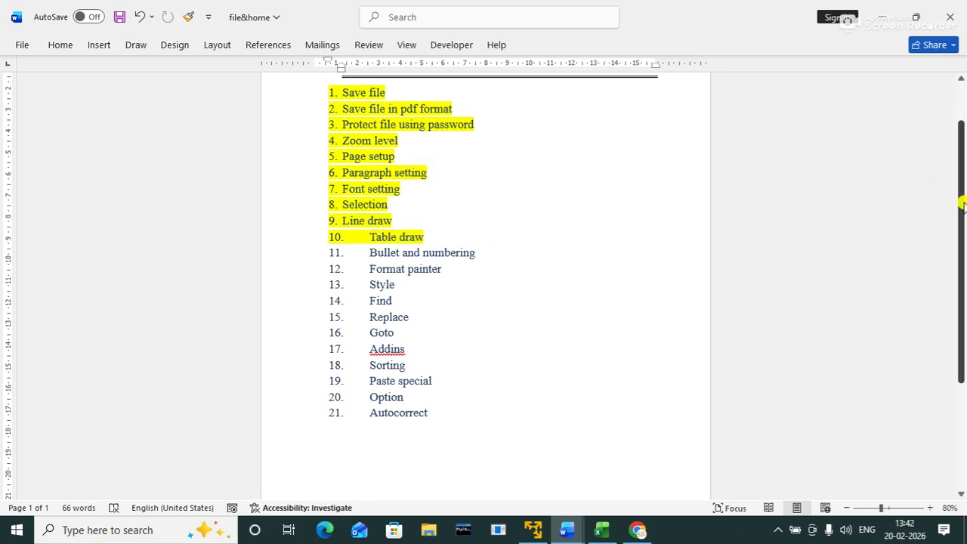
pyautogui.moveTo(958, 198); pyautogui.dragTo(950, 149)
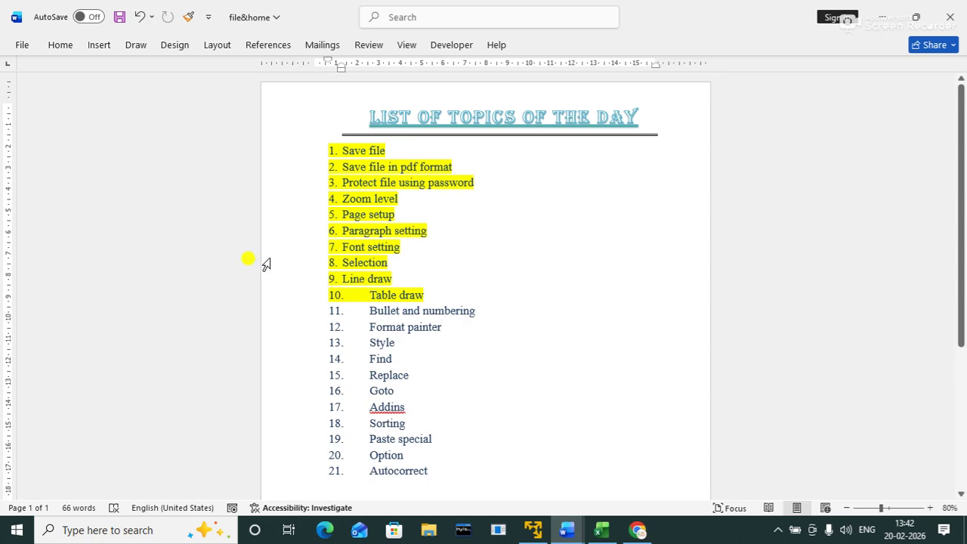
# Step: Replace the list numbering with check-mark bullets from the Bullet Library
pyautogui.click(331, 150)
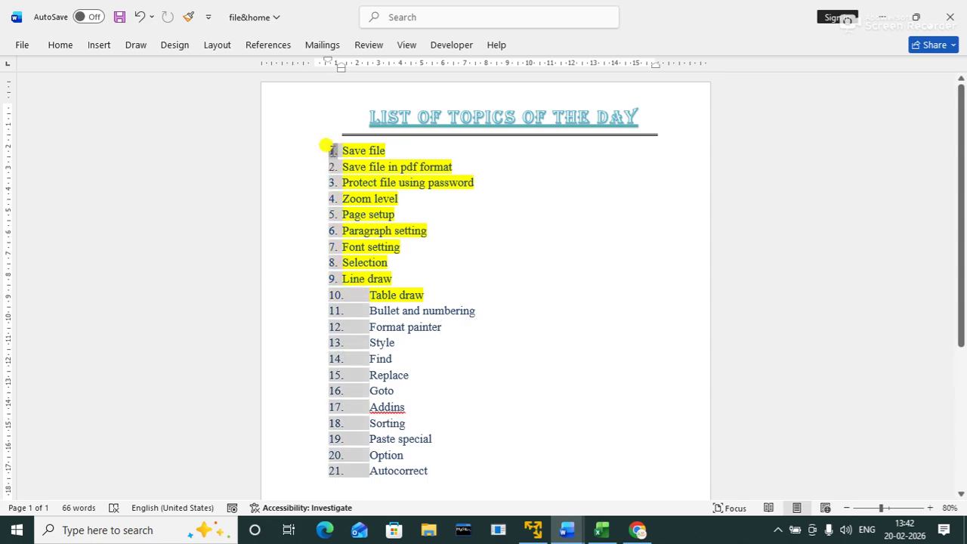
pyautogui.click(60, 47)
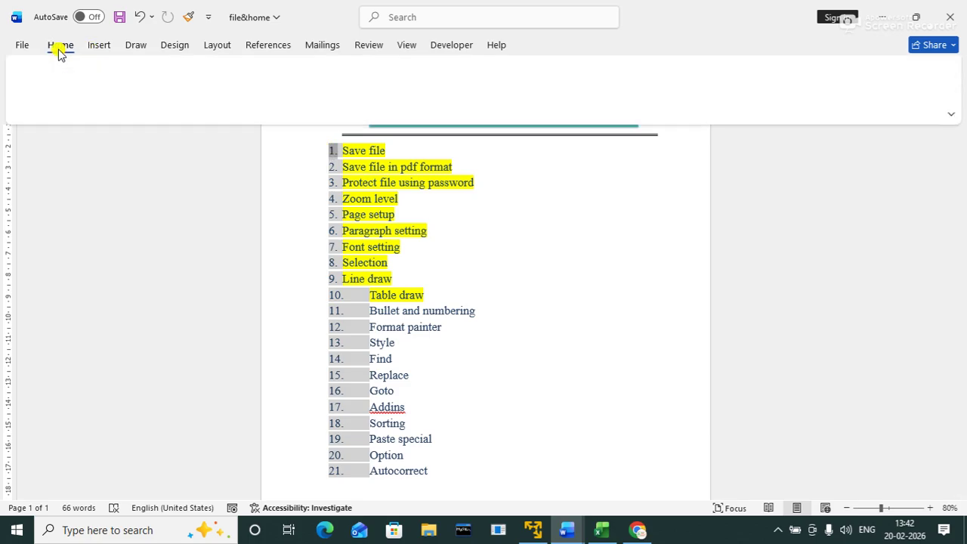
pyautogui.click(302, 74)
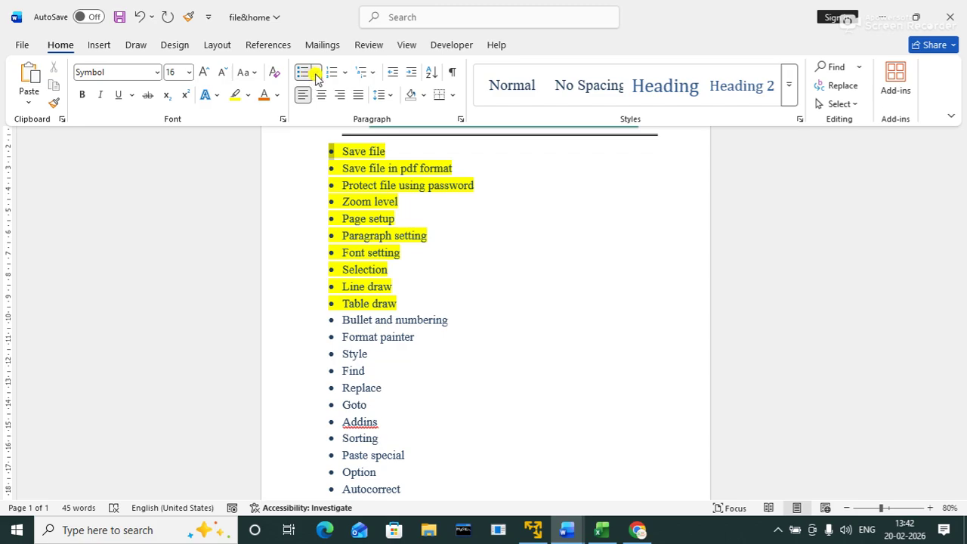
pyautogui.click(316, 74)
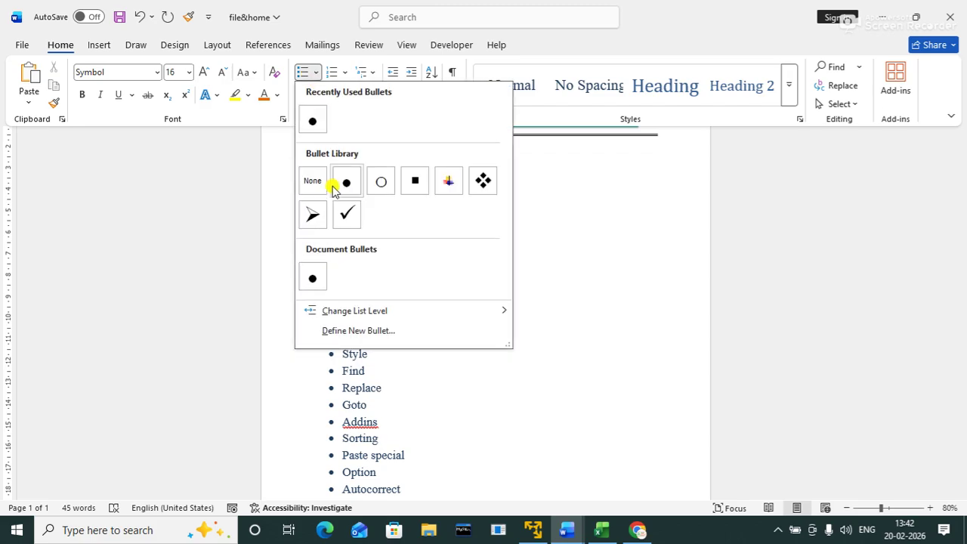
pyautogui.click(346, 214)
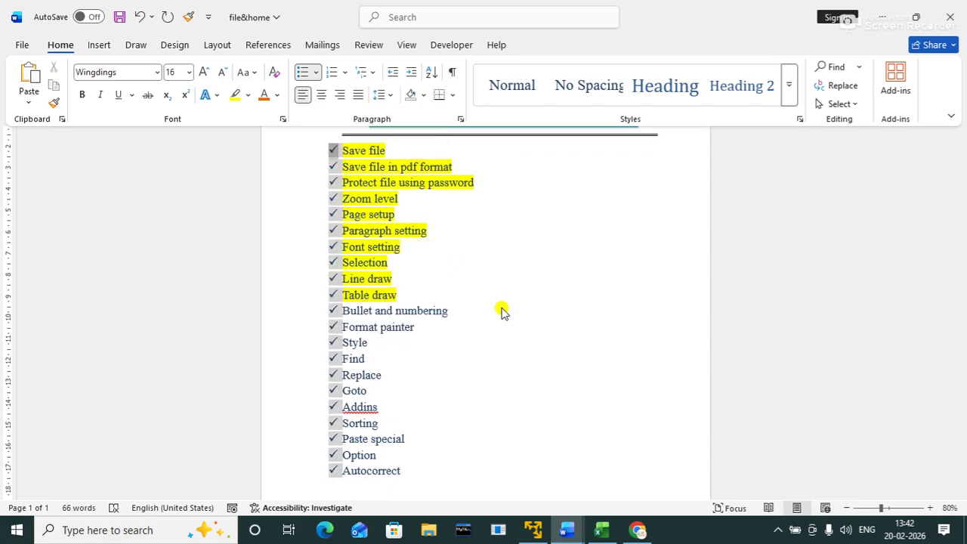
pyautogui.click(316, 78)
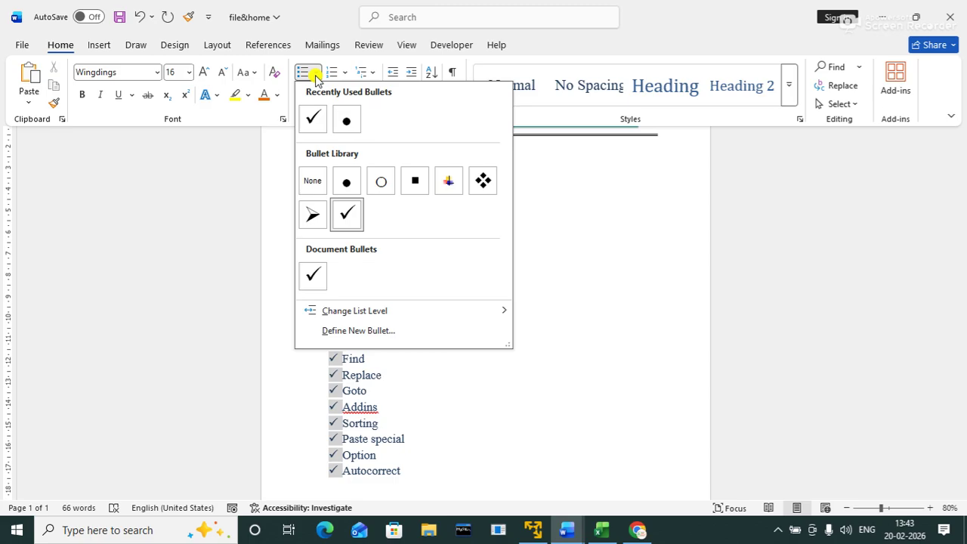
# Step: Define a new picture bullet using a photo from the Pictures > PG folder
pyautogui.click(366, 332)
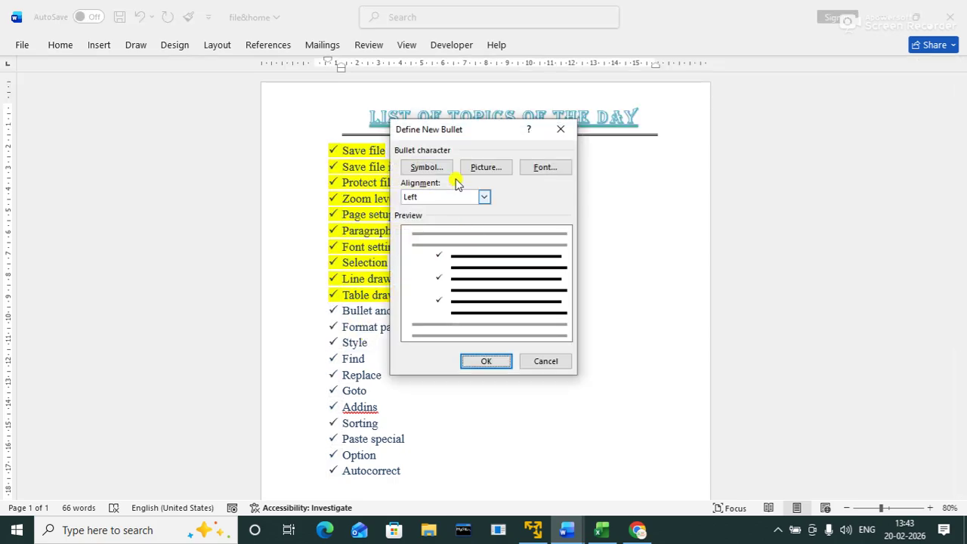
pyautogui.click(484, 168)
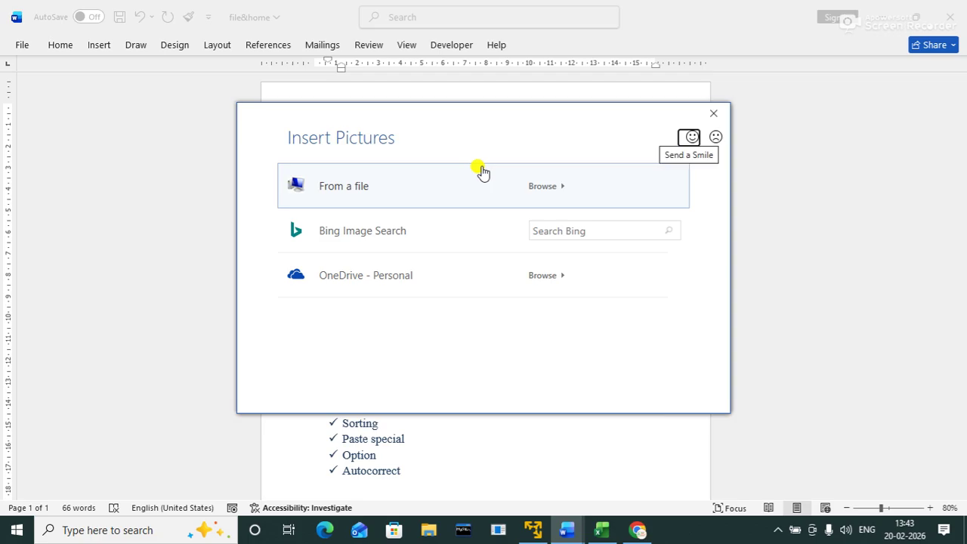
pyautogui.press('Escape')
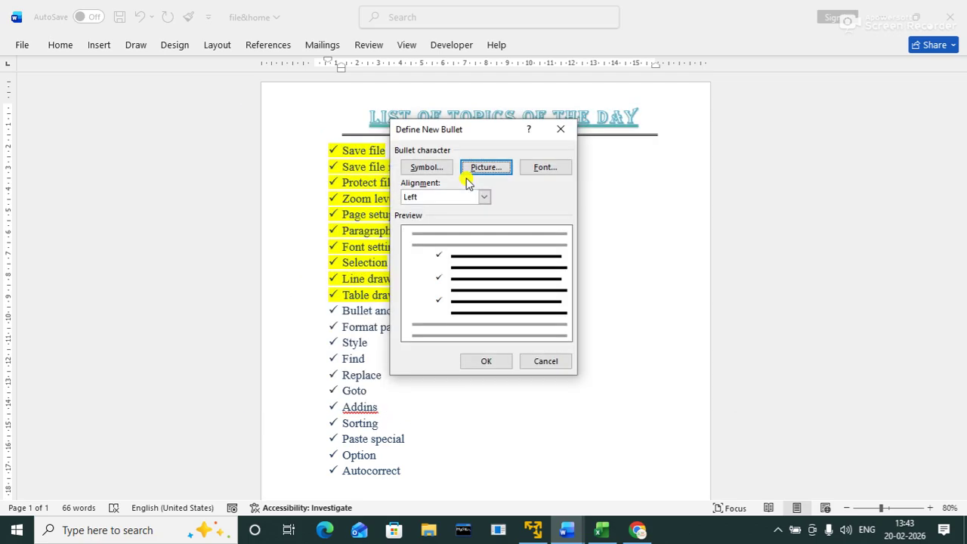
pyautogui.click(466, 175)
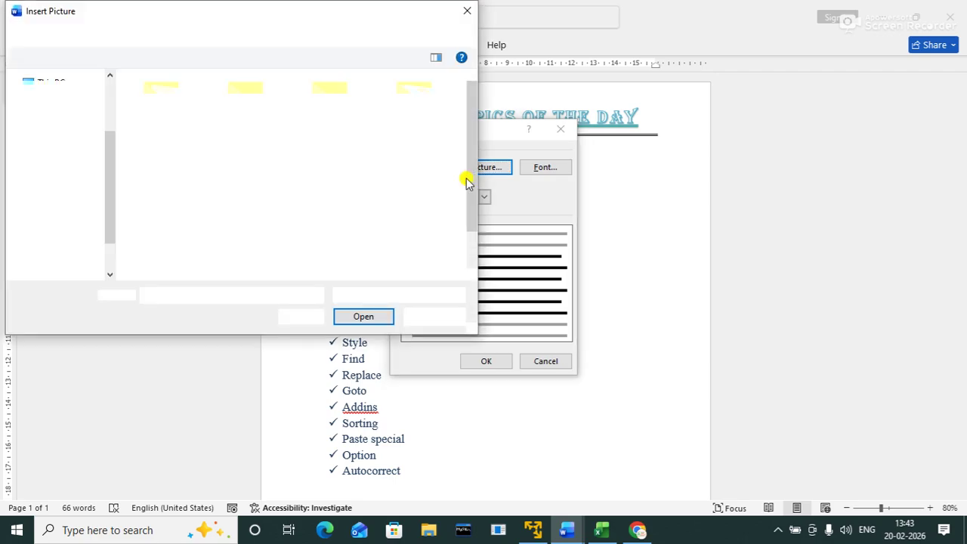
pyautogui.doubleClick(405, 126)
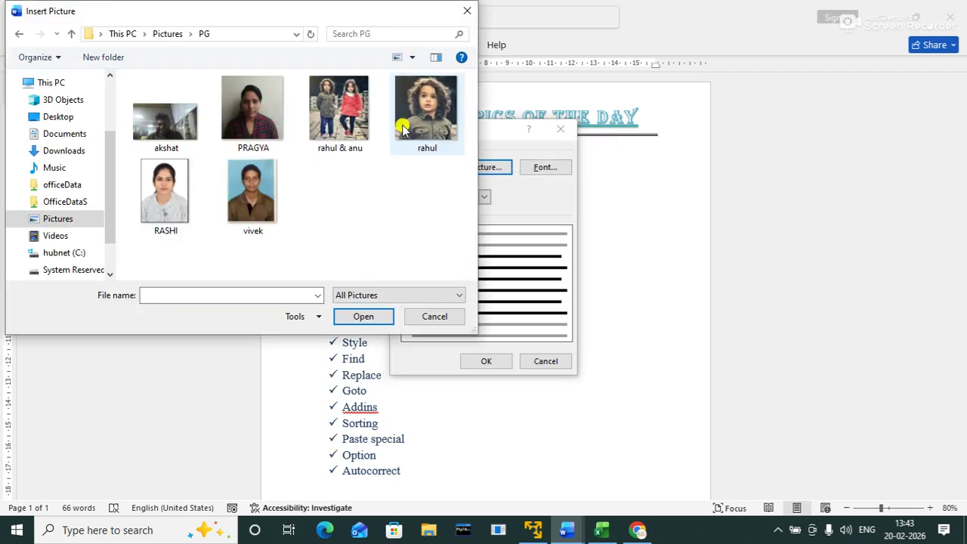
pyautogui.doubleClick(423, 105)
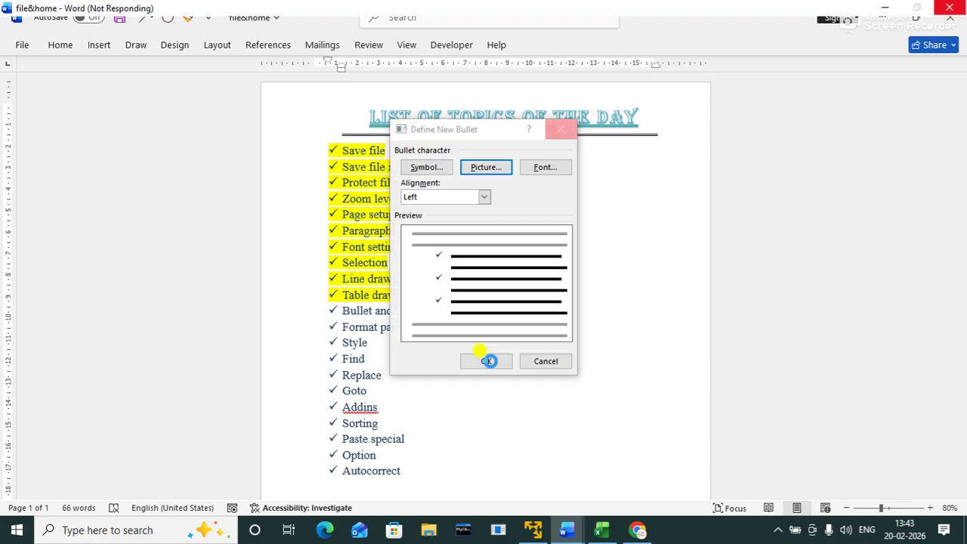
pyautogui.click(487, 361)
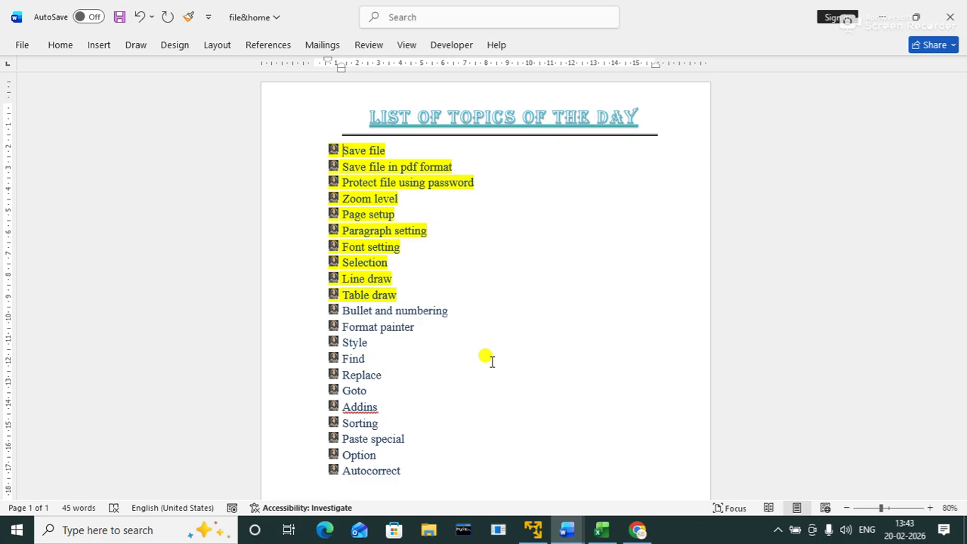
# Step: Undo the picture bullets and give the topic list four-diamond bullets
pyautogui.hotkey('ctrl', 'z')
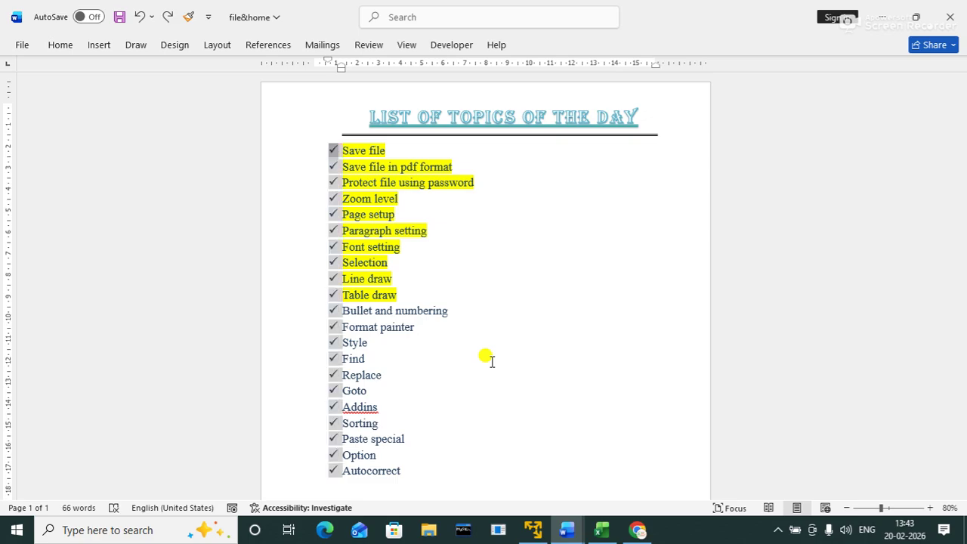
pyautogui.click(53, 48)
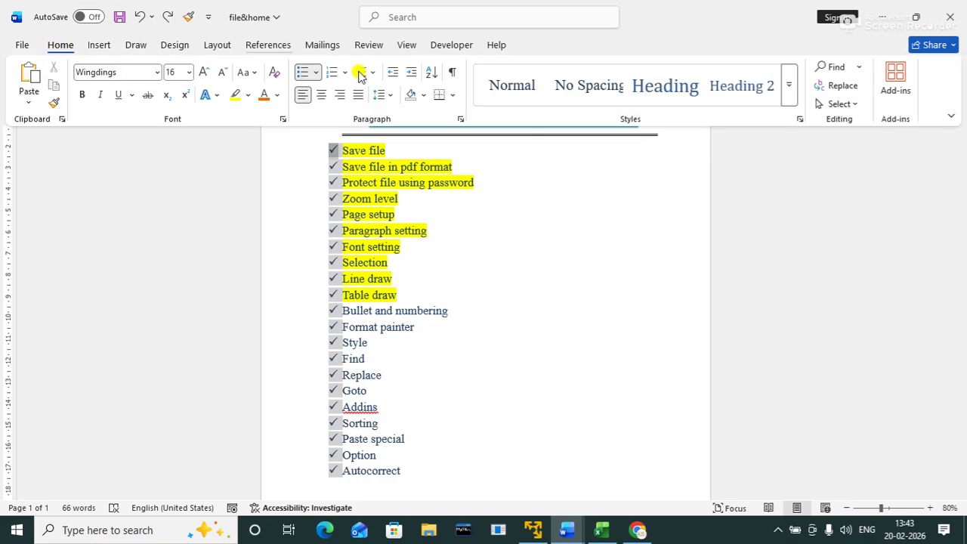
pyautogui.click(315, 73)
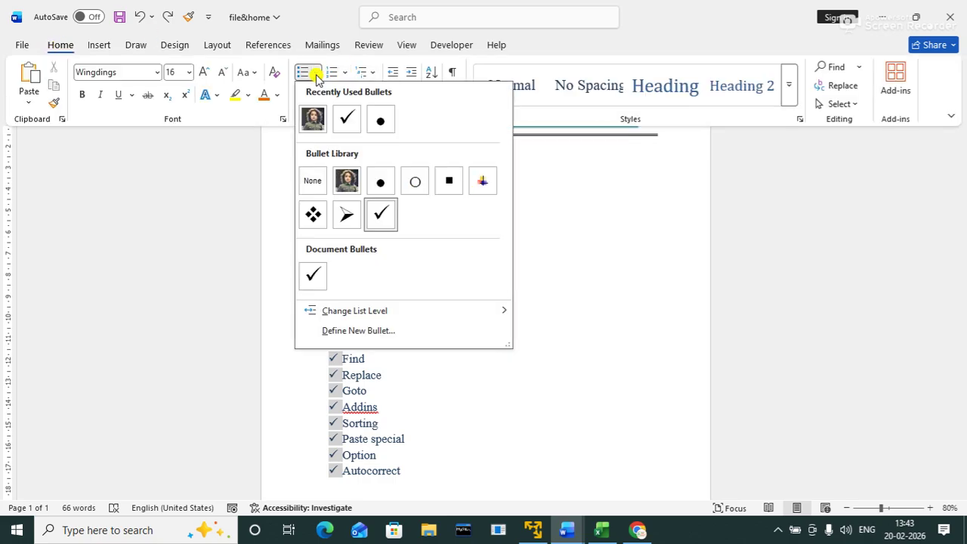
pyautogui.click(312, 216)
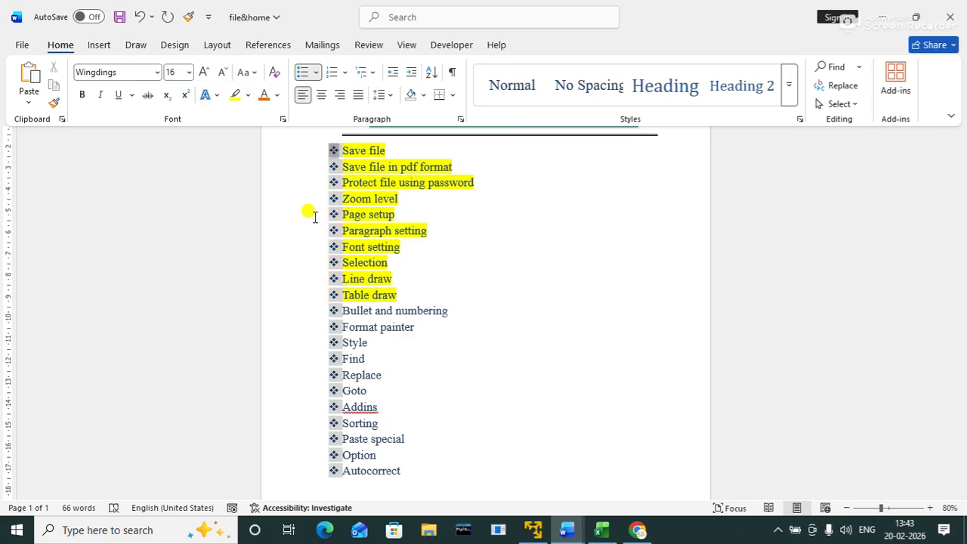
pyautogui.click(316, 72)
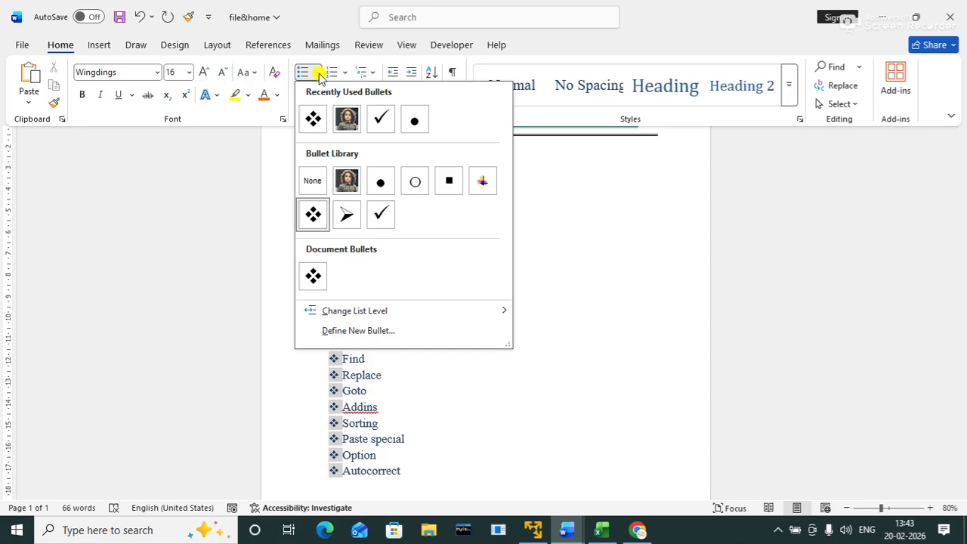
# Step: Define a new bullet from the Wingdings pointing-hand symbol (code 64) and apply it to the list
pyautogui.click(395, 332)
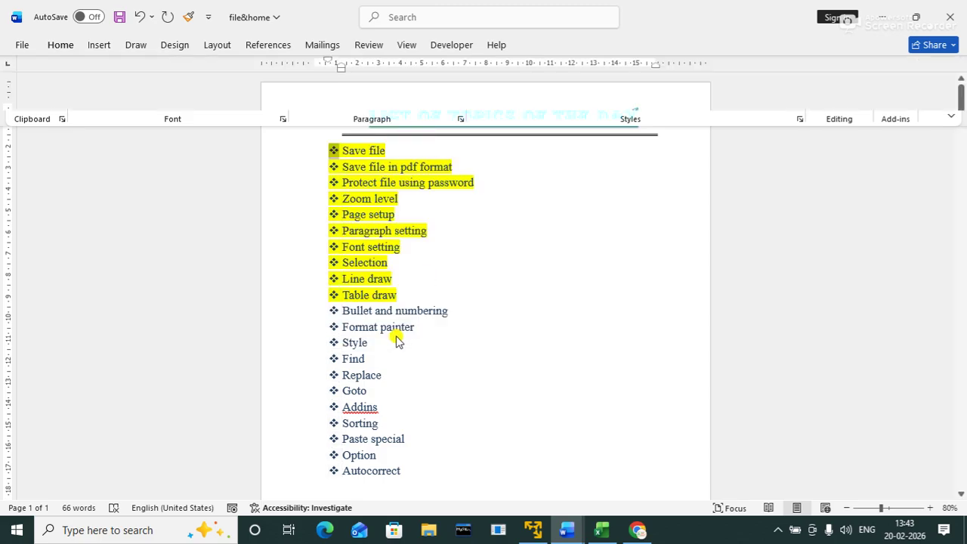
pyautogui.click(426, 167)
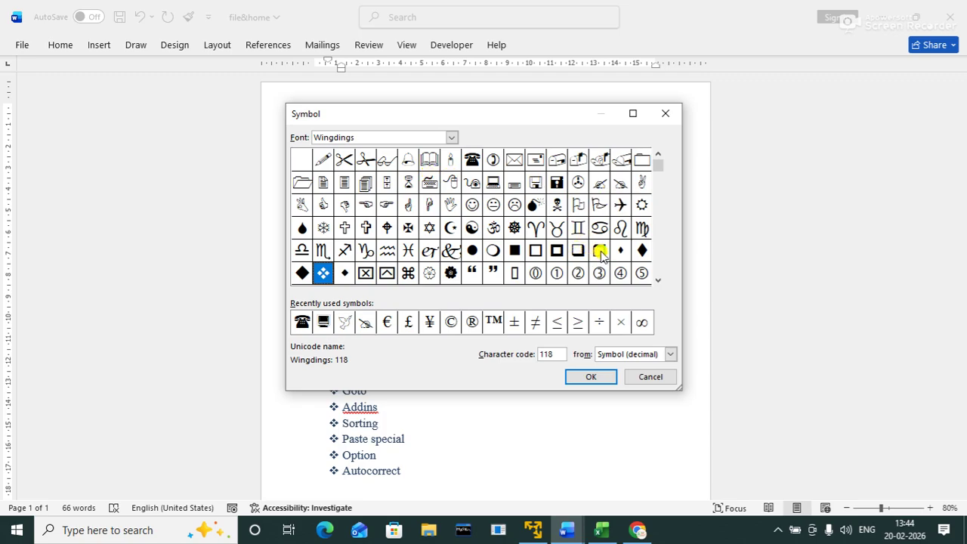
pyautogui.click(577, 252)
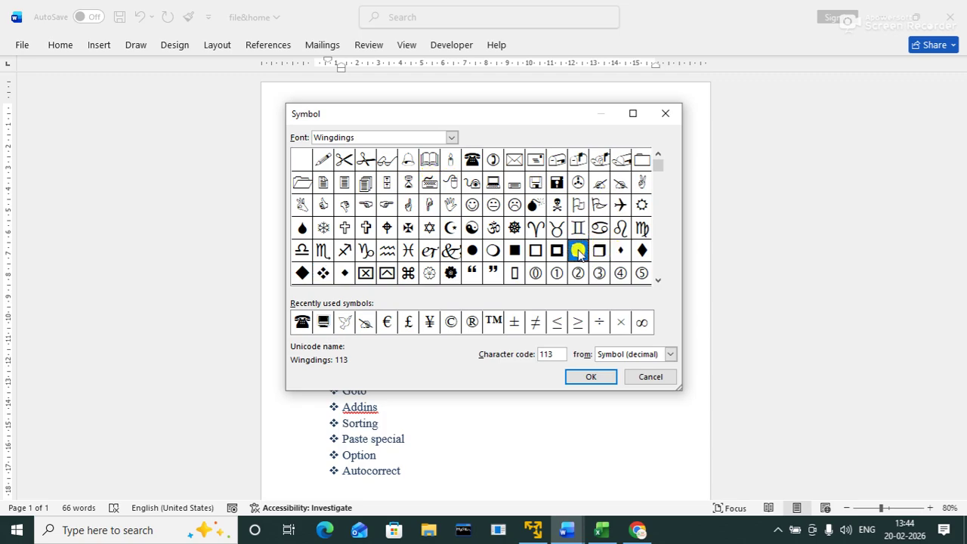
pyautogui.click(493, 250)
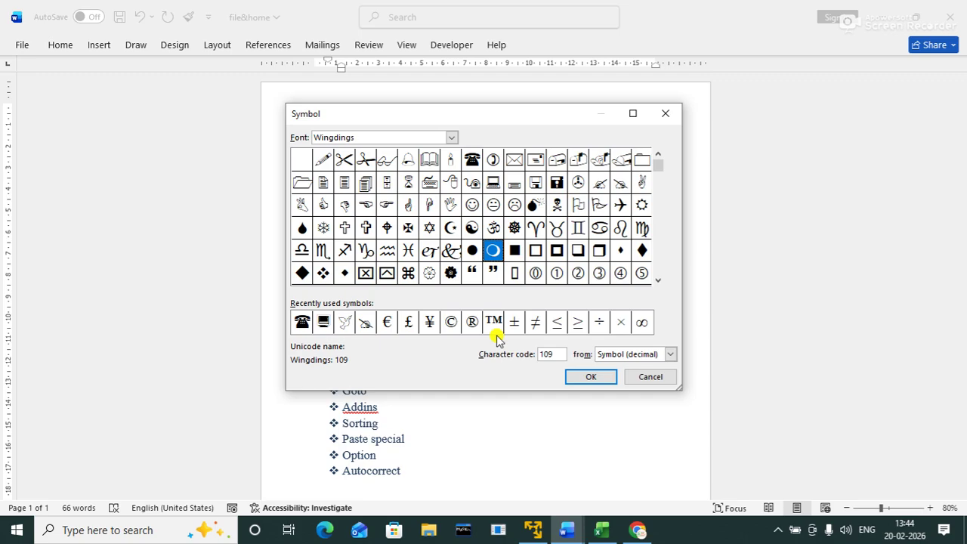
pyautogui.click(619, 185)
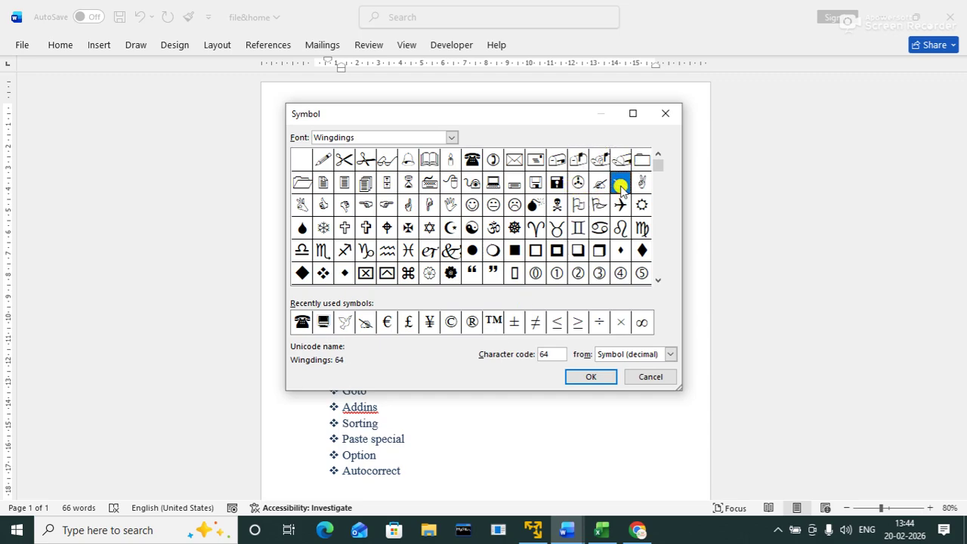
pyautogui.click(589, 378)
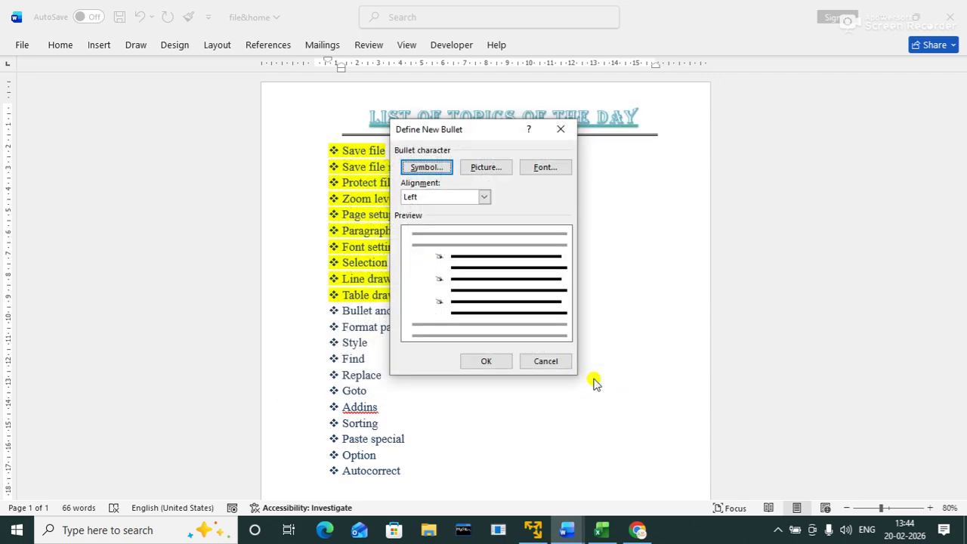
pyautogui.click(504, 363)
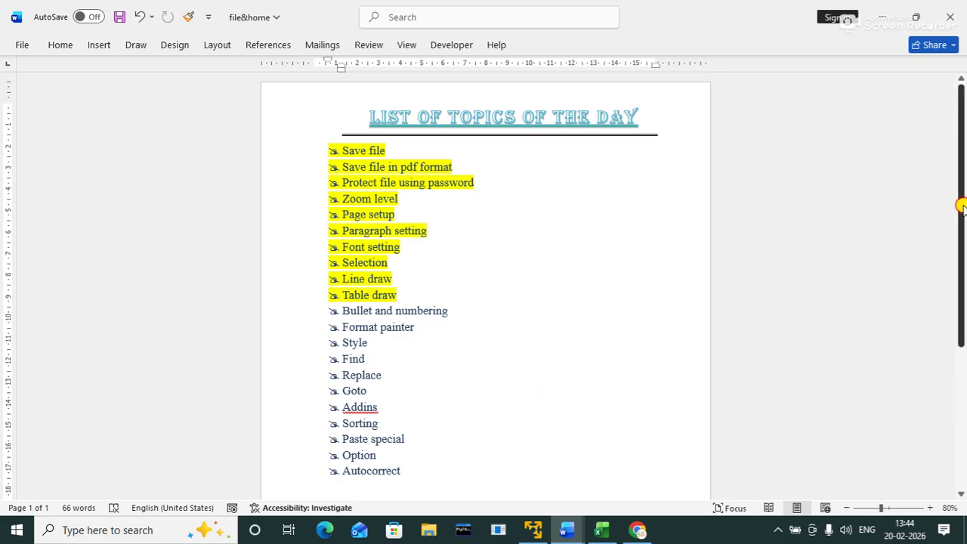
# Step: Add an unbulleted line after Autocorrect and insert a page break to create page 2
pyautogui.moveTo(961, 206); pyautogui.dragTo(941, 293)
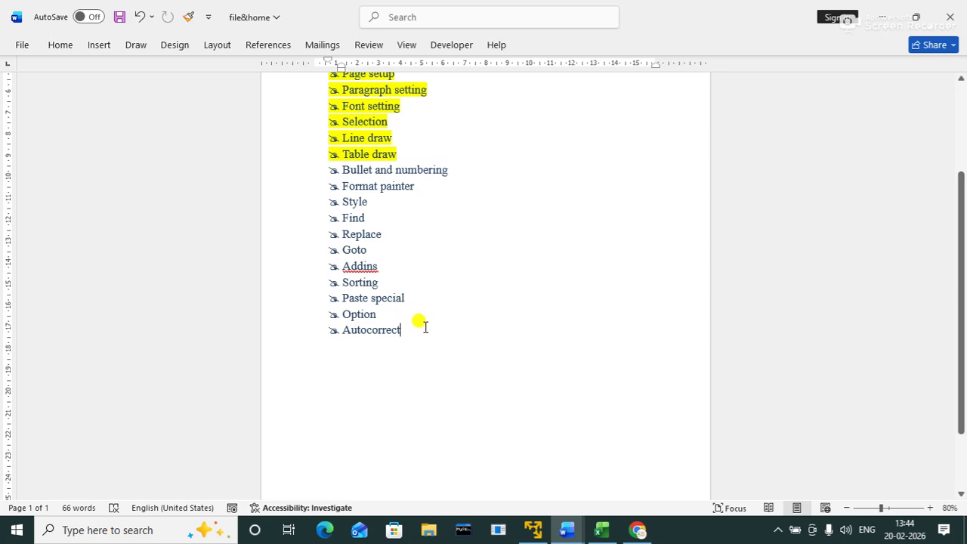
pyautogui.press('Return')
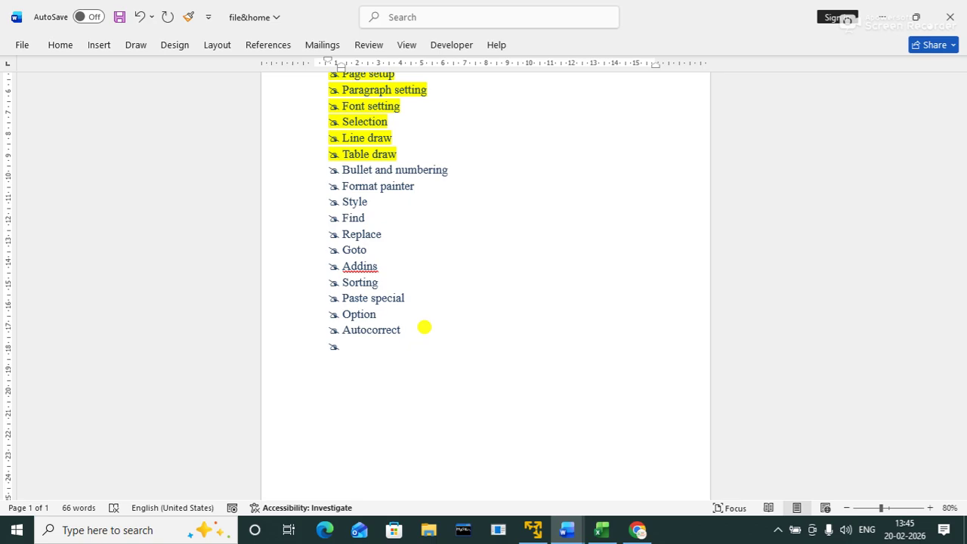
pyautogui.press('Return')
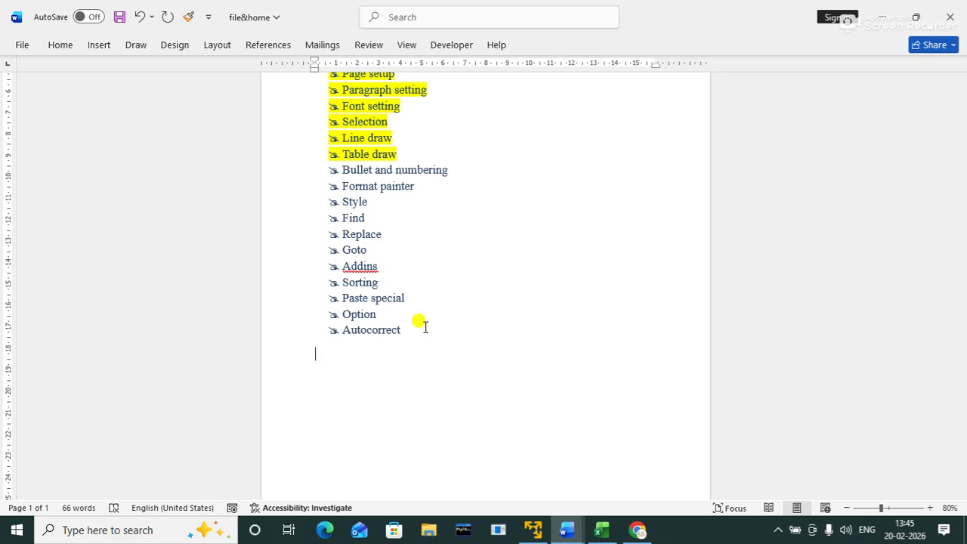
pyautogui.hotkey('ctrl', 'Return')
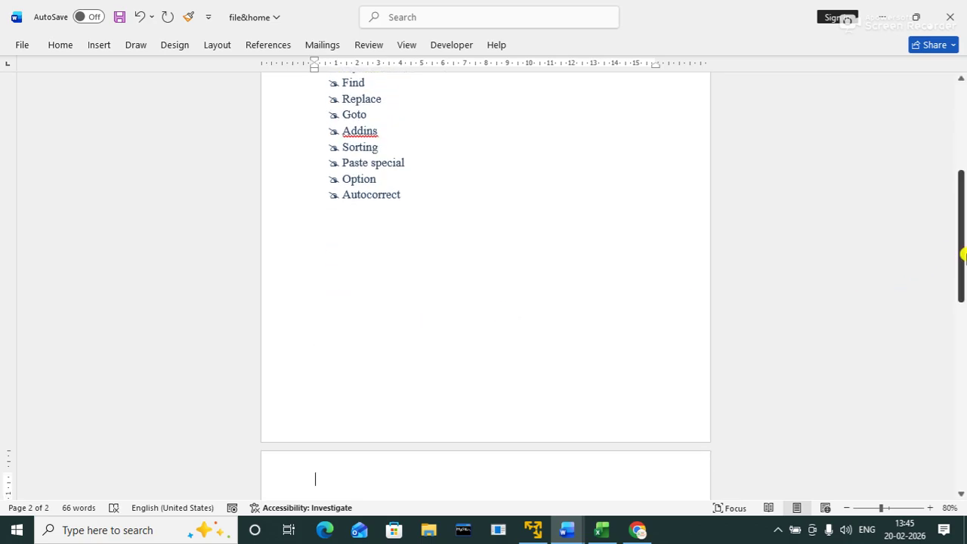
pyautogui.moveTo(959, 252); pyautogui.dragTo(964, 319)
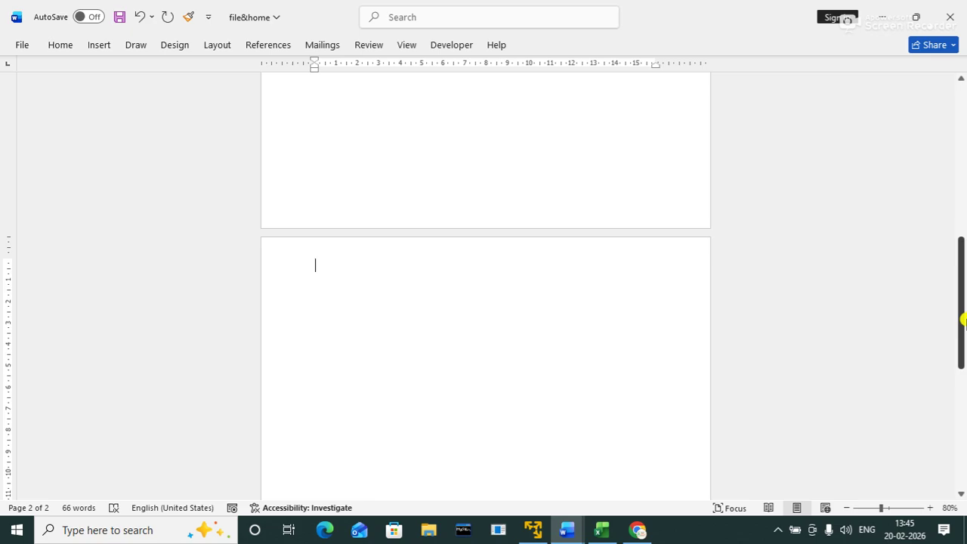
# Step: Type 'ms-office:- it is called collection of application that has been design to perform all task related to an office'
pyautogui.write('ms-office:- it is ')
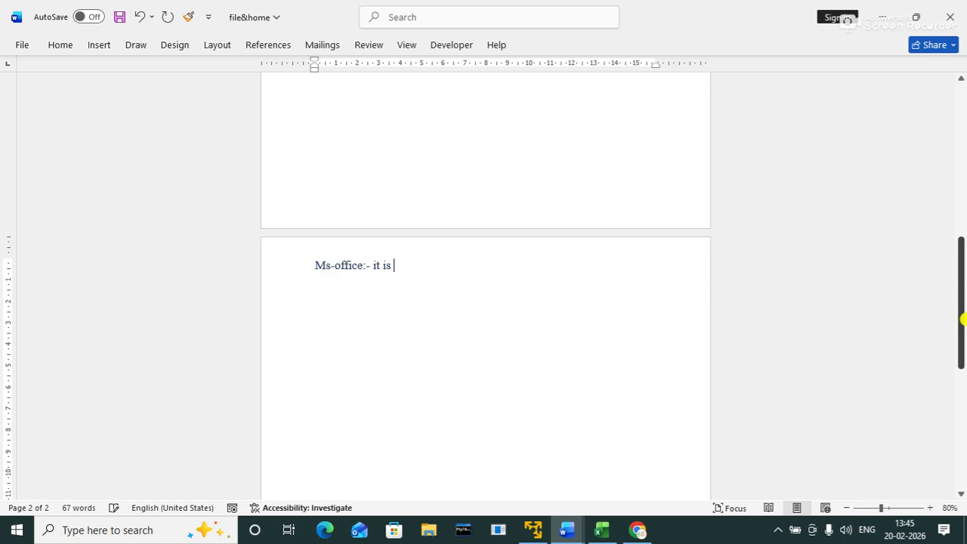
pyautogui.write('collection of appl')
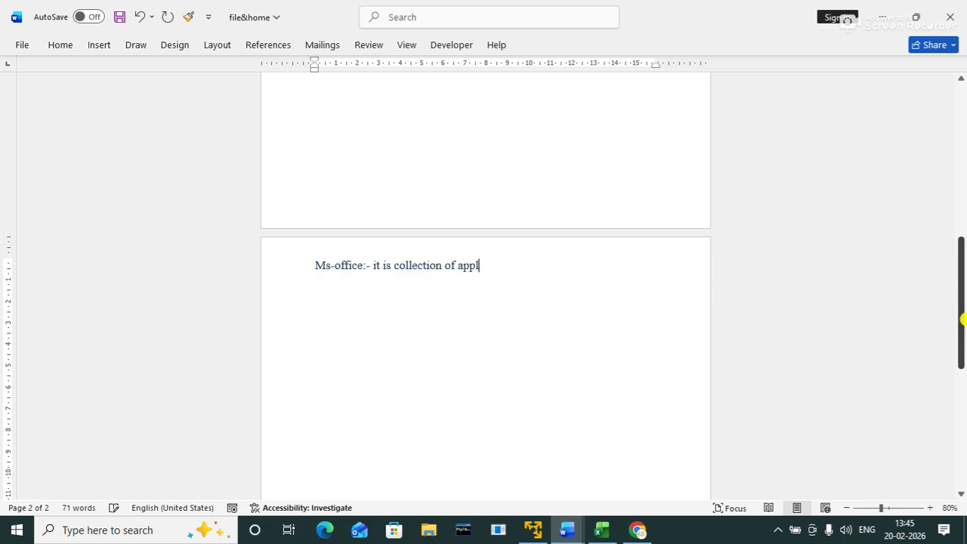
pyautogui.write('iaiton')
pyautogui.press('BackSpace')
pyautogui.press('BackSpace')
pyautogui.press('BackSpace')
pyautogui.press('BackSpace')
pyautogui.press('BackSpace')
pyautogui.press('BackSpace')
pyautogui.write('cation that has been d')
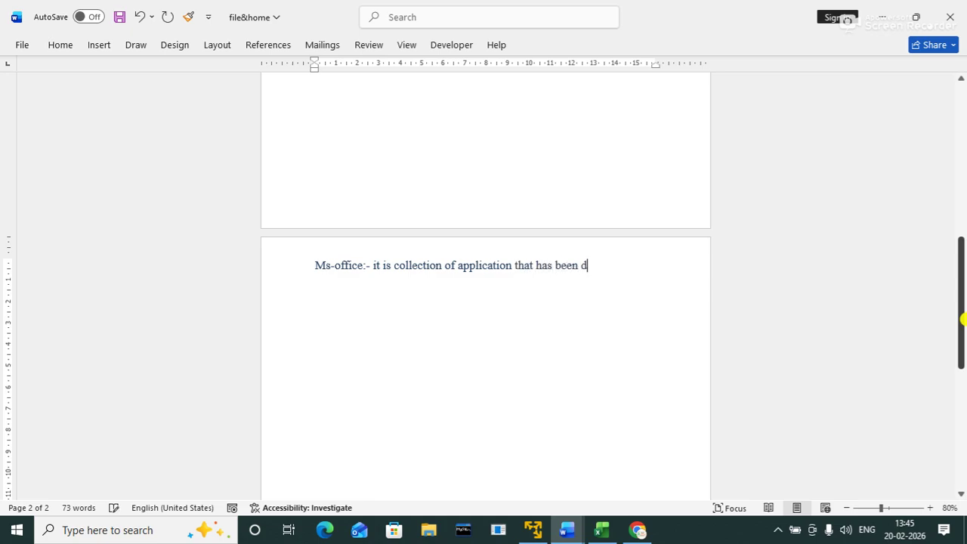
pyautogui.write('esign to pefrom')
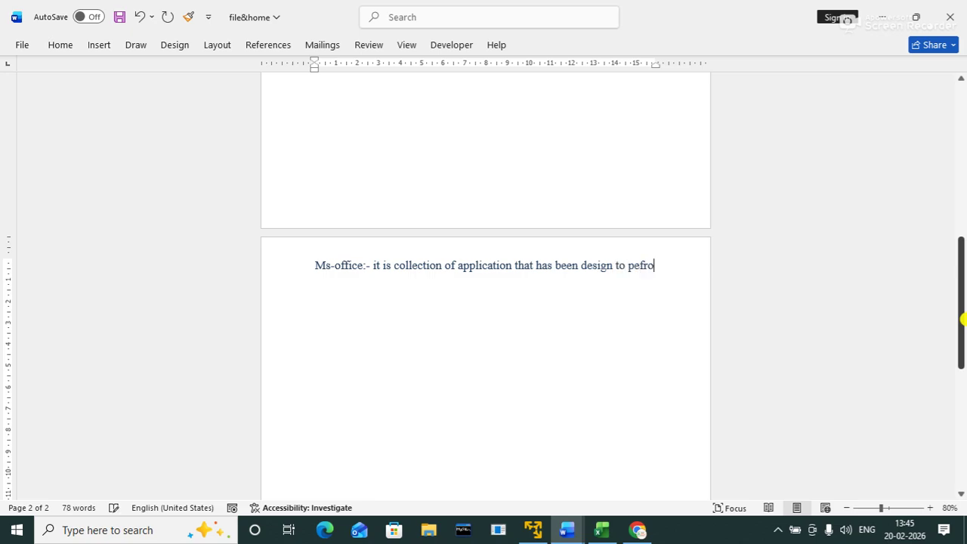
pyautogui.press('BackSpace')
pyautogui.press('BackSpace')
pyautogui.press('BackSpace')
pyautogui.press('BackSpace')
pyautogui.write('rform all ')
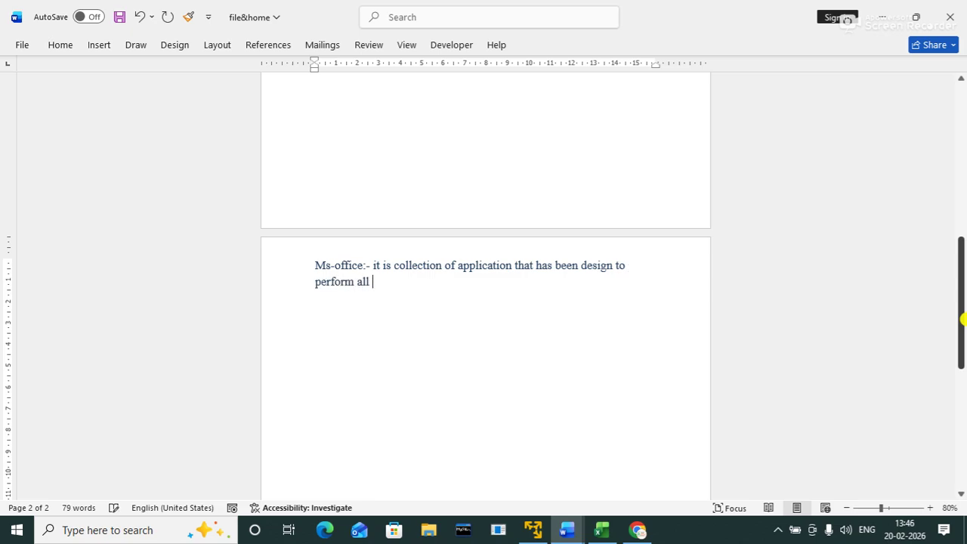
pyautogui.write('task related to an office')
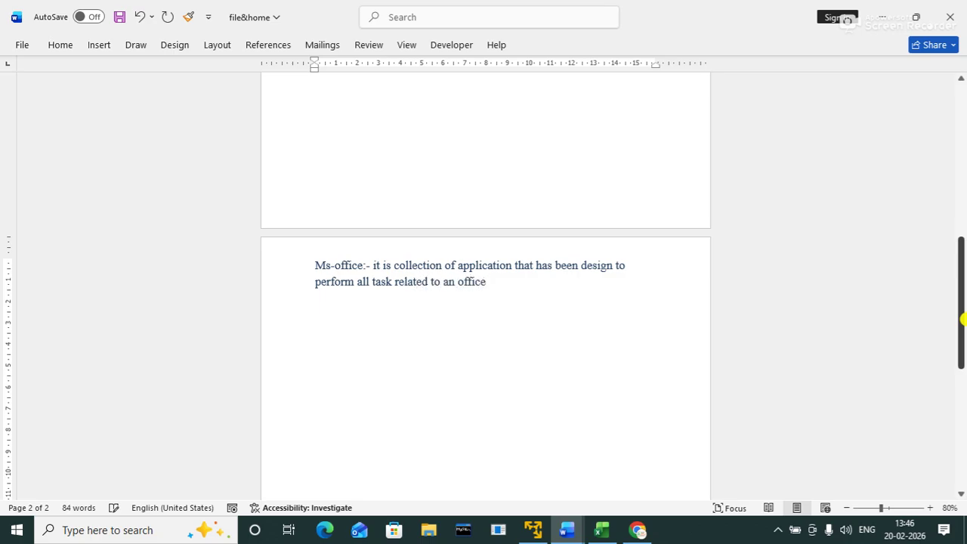
pyautogui.write('.')
pyautogui.press('BackSpace')
pyautogui.write('m')
pyautogui.press('BackSpace')
# Step: Continue with '. there are several application of MS-Office like' and begin an '=>' arrow line
pyautogui.write('. there are')
pyautogui.write(' several appl')
pyautogui.write('l')
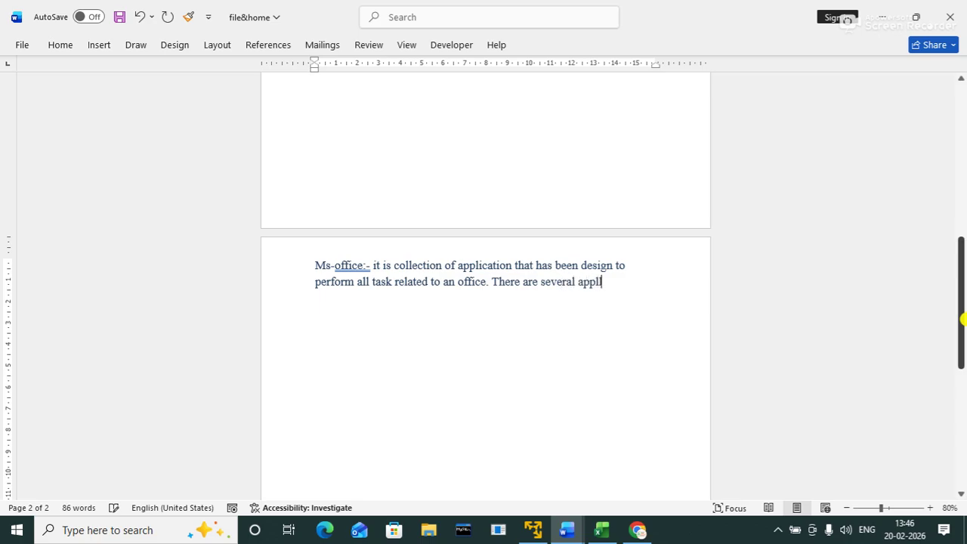
pyautogui.write('ia')
pyautogui.press('BackSpace')
pyautogui.press('BackSpace')
pyautogui.press('BackSpace')
pyautogui.write('icatin')
pyautogui.press('BackSpace')
pyautogui.press('BackSpace')
pyautogui.write('ion no f')
pyautogui.press('BackSpace')
pyautogui.press('BackSpace')
pyautogui.press('BackSpace')
pyautogui.write('of ')
pyautogui.write('MS-')
pyautogui.write('Office')
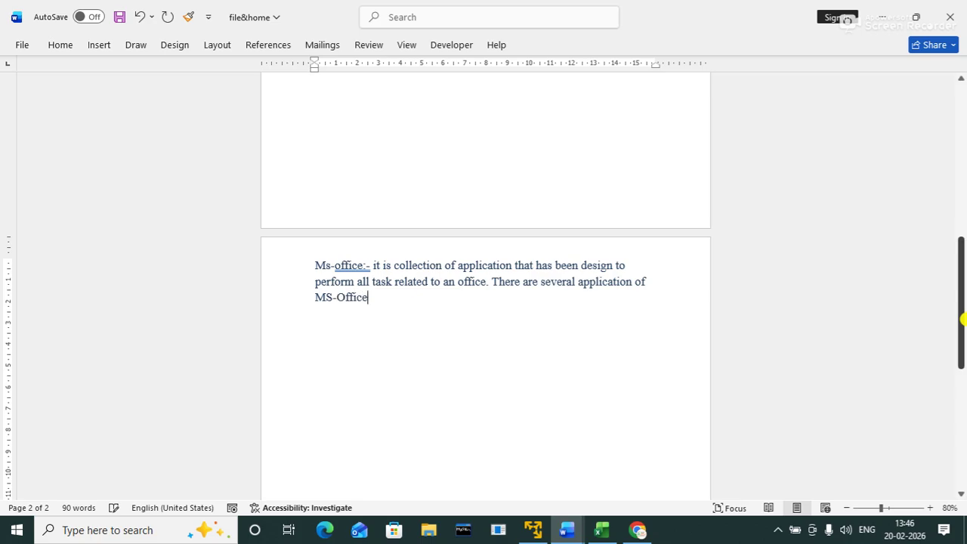
pyautogui.write(' like:')
pyautogui.press('BackSpace')
pyautogui.write('=>')
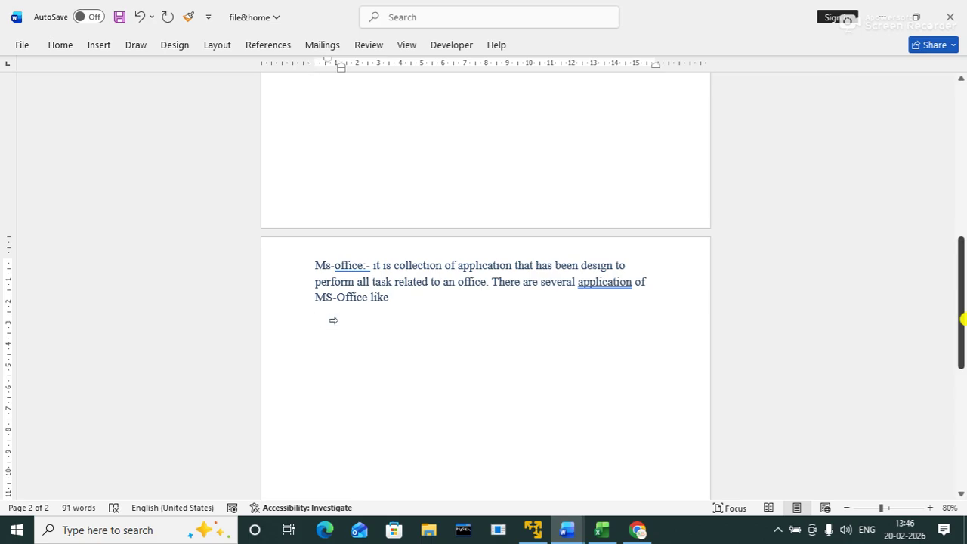
# Step: Remove the automatic arrow bullet, returning the empty line to the margin
pyautogui.press('BackSpace')
pyautogui.press('BackSpace')
pyautogui.write('=>')
pyautogui.press('BackSpace')
pyautogui.press('BackSpace')
pyautogui.write('>')
pyautogui.press('BackSpace')
pyautogui.write('>')
pyautogui.press('BackSpace')
pyautogui.press('BackSpace')
# Step: Type '1. Ms-word :- documentation application that provide several tools and option like' and start sub-item a
pyautogui.write('1. Ms-word :-')
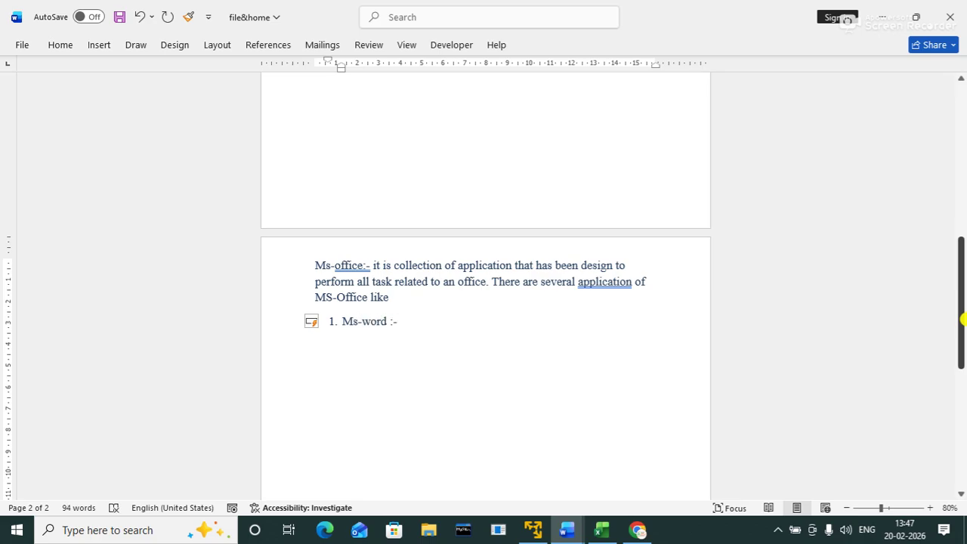
pyautogui.write(' documentation ')
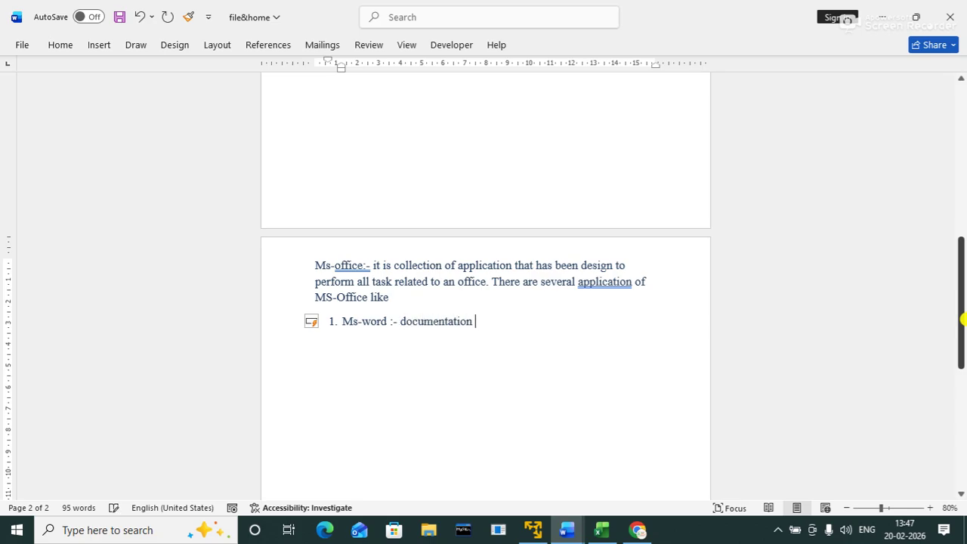
pyautogui.write('appliacation')
pyautogui.press('BackSpace')
pyautogui.press('BackSpace')
pyautogui.press('BackSpace')
pyautogui.press('BackSpace')
pyautogui.press('BackSpace')
pyautogui.press('BackSpace')
pyautogui.press('BackSpace')
pyautogui.press('BackSpace')
pyautogui.write('cation that provi')
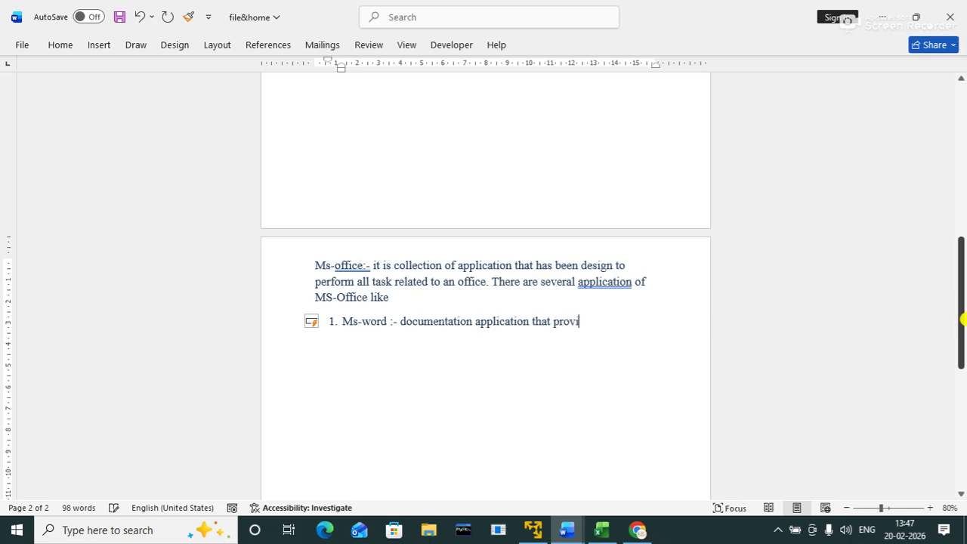
pyautogui.write('de several toos and')
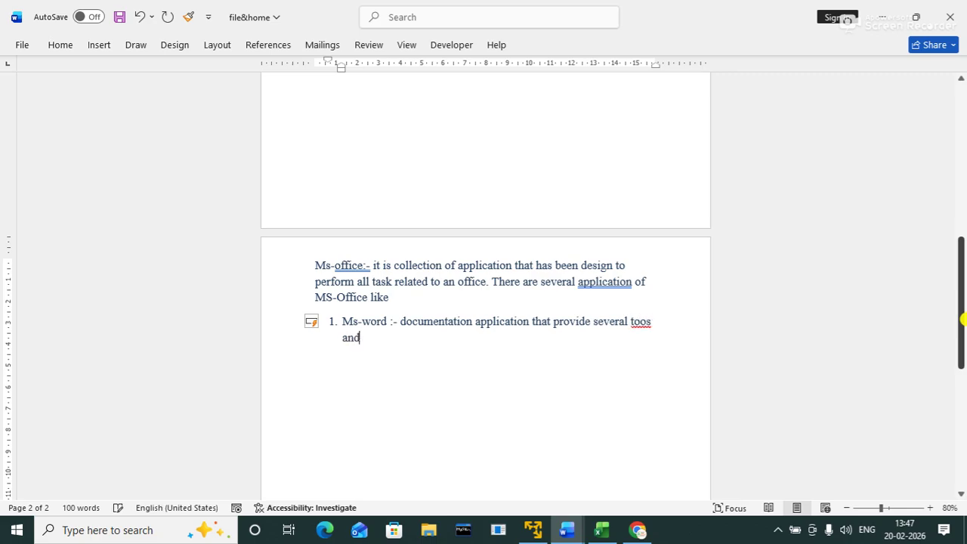
pyautogui.press('BackSpace')
pyautogui.press('BackSpace')
pyautogui.press('BackSpace')
pyautogui.press('BackSpace')
pyautogui.press('BackSpace')
pyautogui.write('ls and ope')
pyautogui.press('BackSpace')
pyautogui.write('tion like')
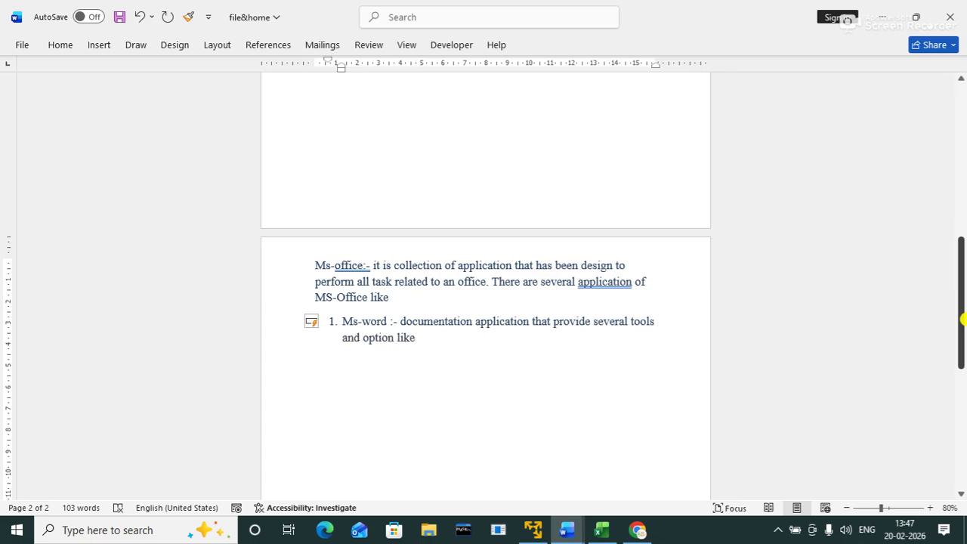
pyautogui.press('Return')
pyautogui.press('Tab')
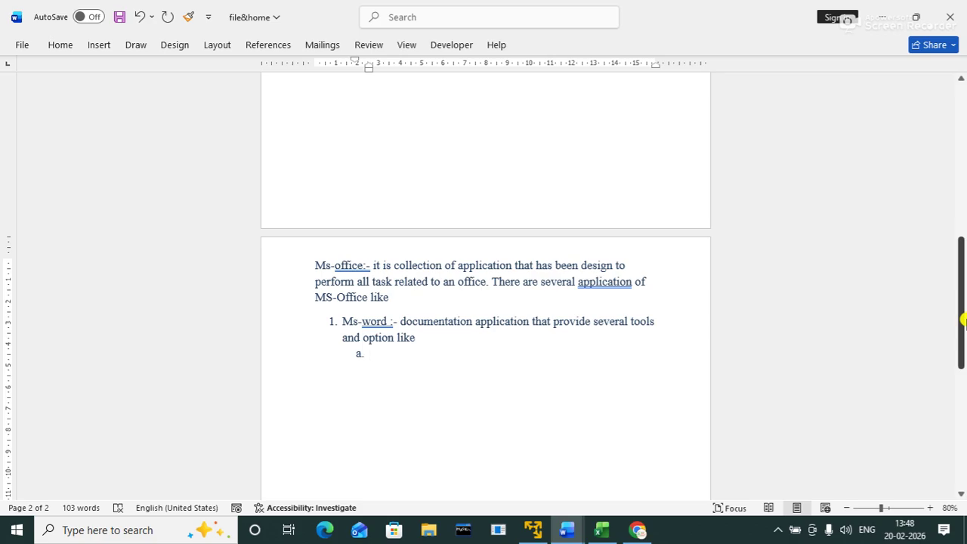
# Step: Type a 'file' sub-item, then remove the extra empty sub-item
pyautogui.write('file')
pyautogui.press('Return')
pyautogui.press('Tab')
pyautogui.hotkey('shift', 'Tab')
pyautogui.press('BackSpace')
pyautogui.press('BackSpace')
pyautogui.press('BackSpace')
pyautogui.press('BackSpace')
pyautogui.press('BackSpace')
pyautogui.press('BackSpace')
pyautogui.press('BackSpace')
pyautogui.press('BackSpace')
# Step: Add item '2. excel' with unnumbered lines 'basic' and 'advance', then begin item 3
pyautogui.write('2. ')
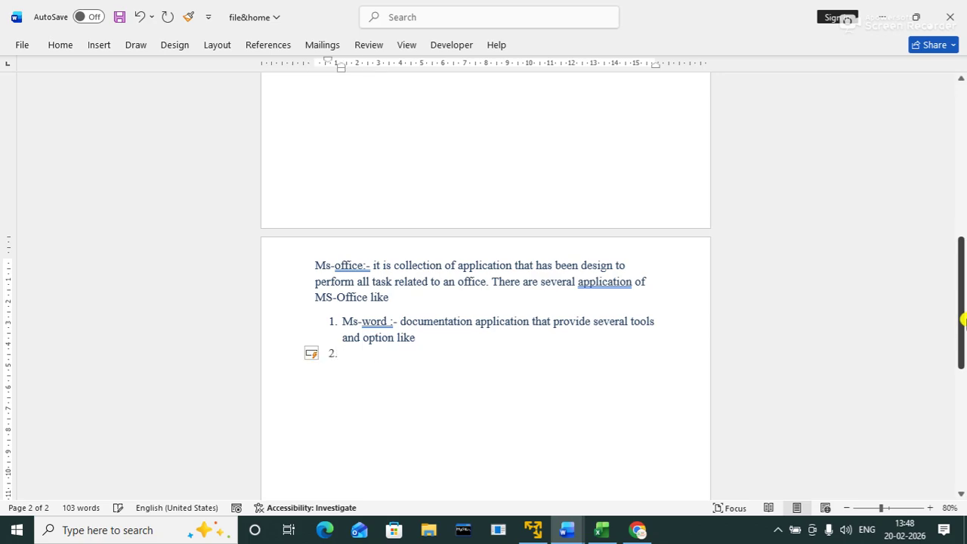
pyautogui.write('excel')
pyautogui.hotkey('shift', 'Return')
pyautogui.write('basic')
pyautogui.hotkey('shift', 'Return')
pyautogui.write('advance')
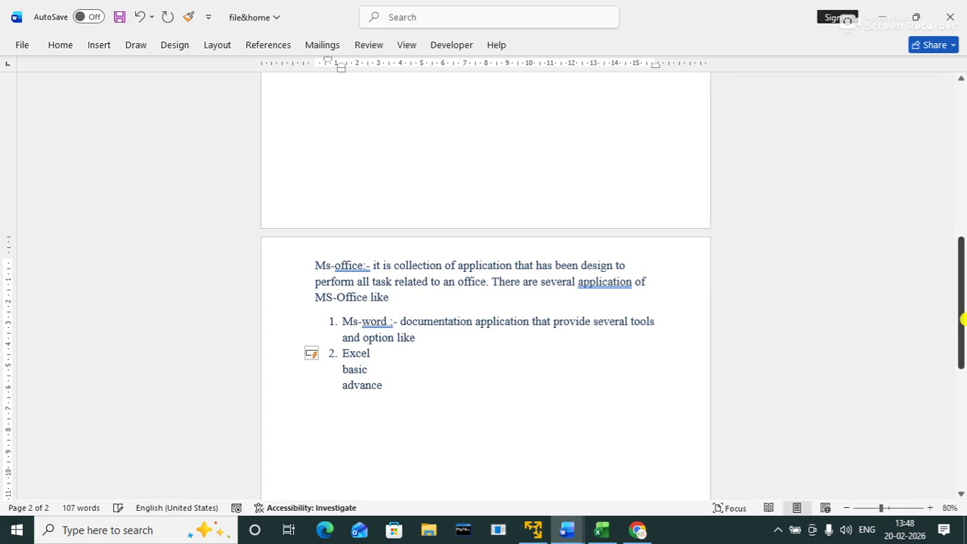
pyautogui.press('Return')
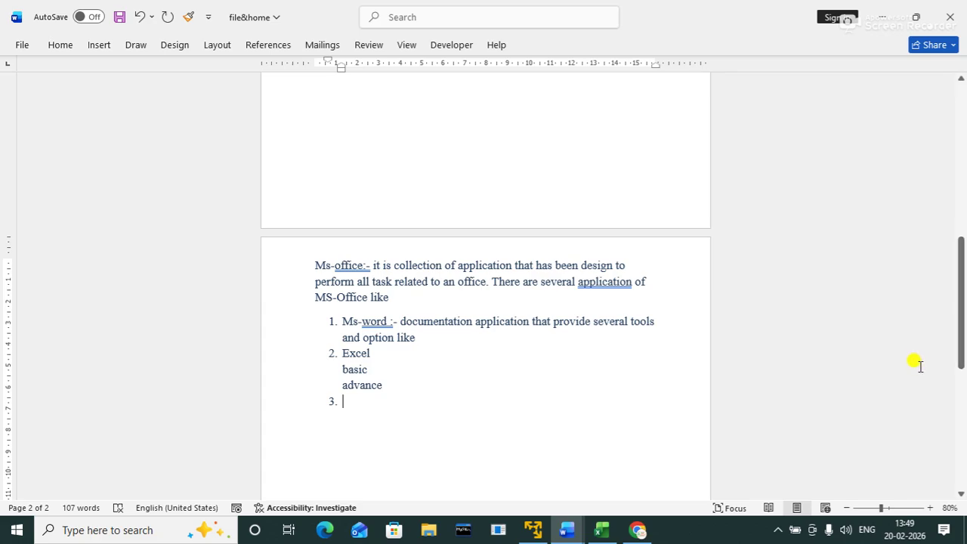
# Step: Scroll back to page 1 and undo an accidental indent of the topic list
pyautogui.moveTo(960, 349); pyautogui.dragTo(917, 209)
pyautogui.click(335, 249)
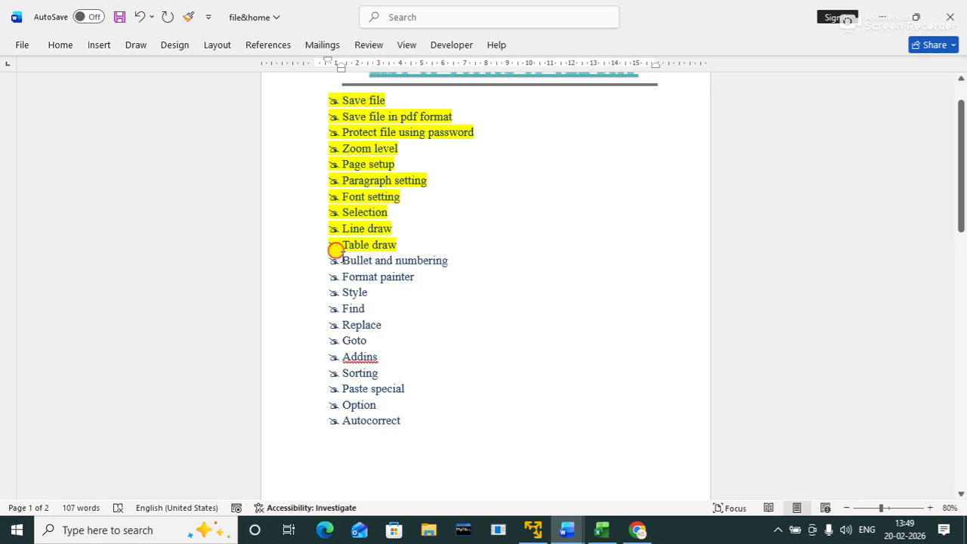
pyautogui.moveTo(335, 249); pyautogui.dragTo(426, 254)
pyautogui.hotkey('ctrl', 'z')
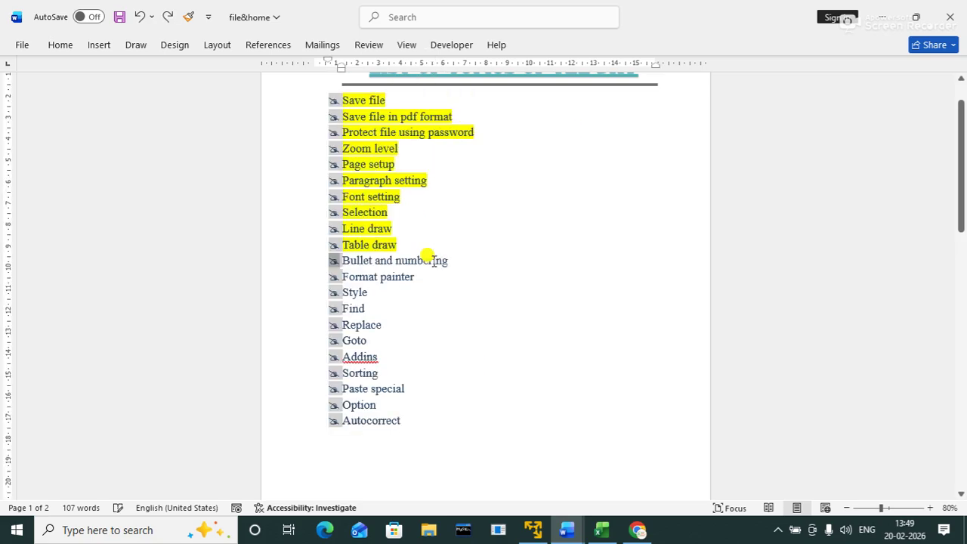
# Step: Highlight 'Bullet and numbering' in yellow, then select the first letters of the page title
pyautogui.click(344, 262)
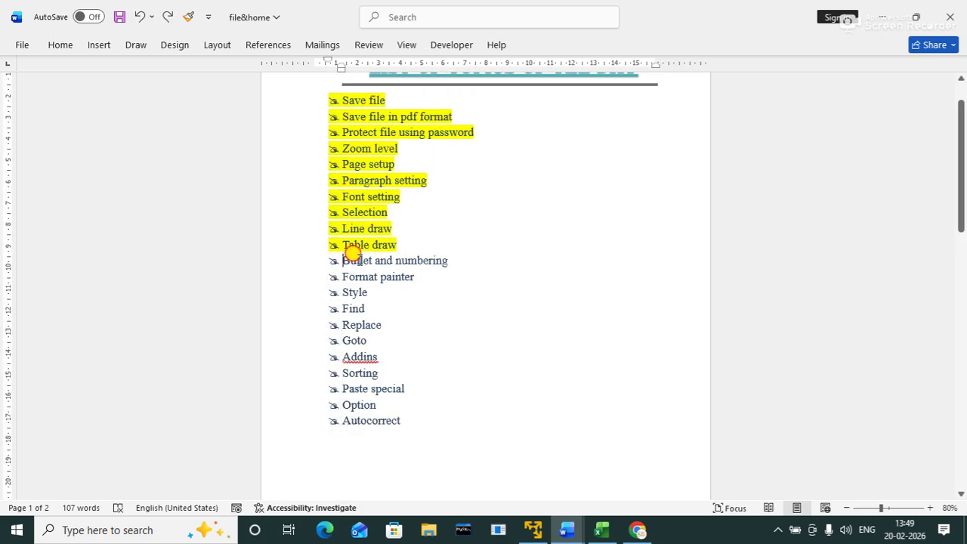
pyautogui.moveTo(343, 262); pyautogui.dragTo(421, 257)
pyautogui.click(484, 238)
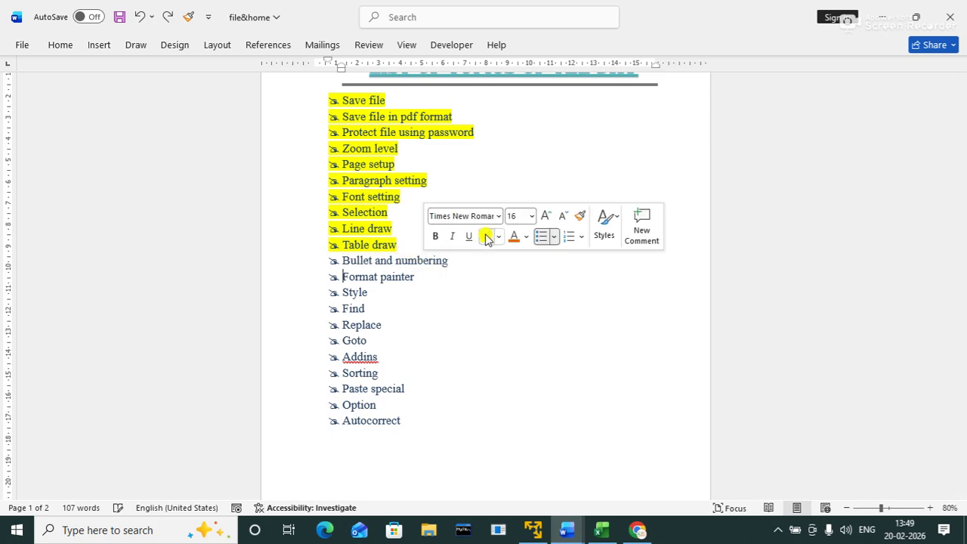
pyautogui.click(446, 283)
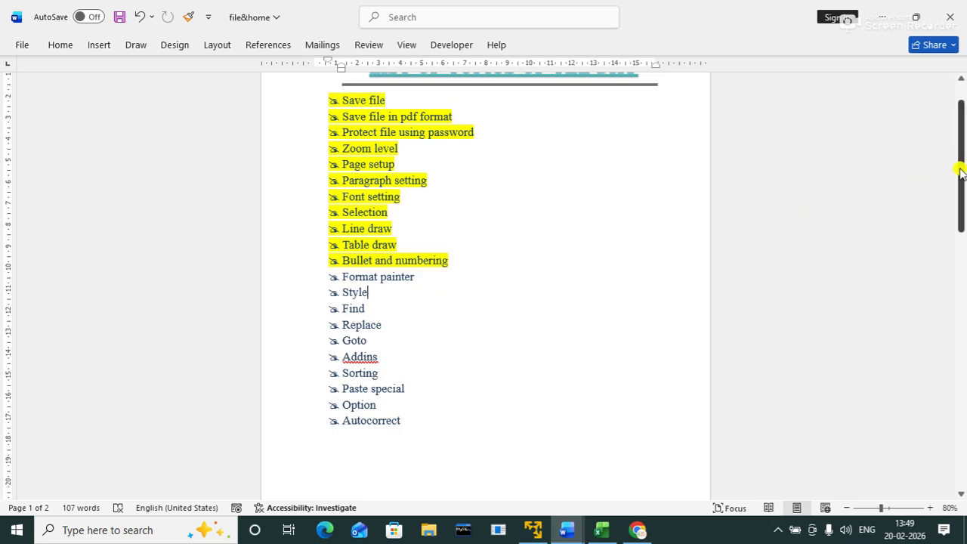
pyautogui.moveTo(960, 161); pyautogui.dragTo(956, 146)
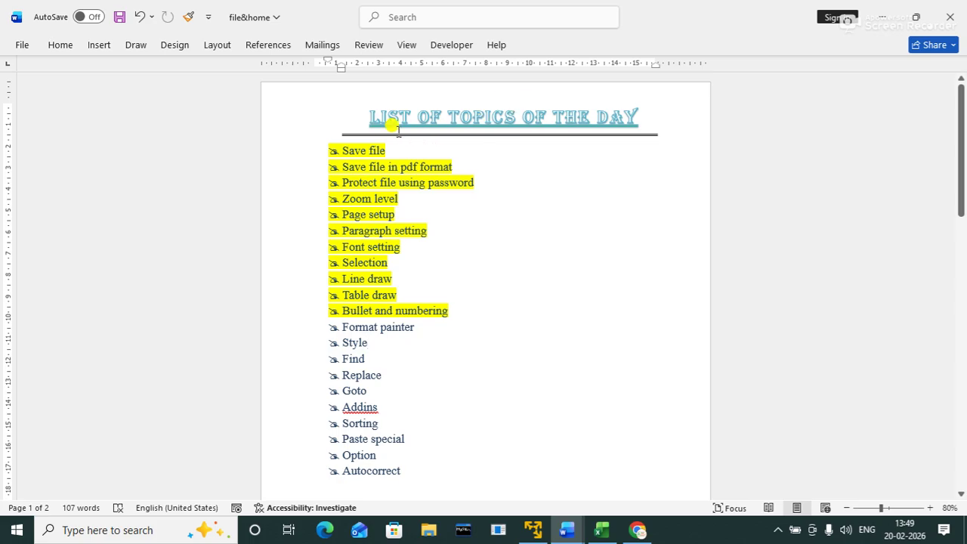
pyautogui.moveTo(370, 113); pyautogui.dragTo(407, 115)
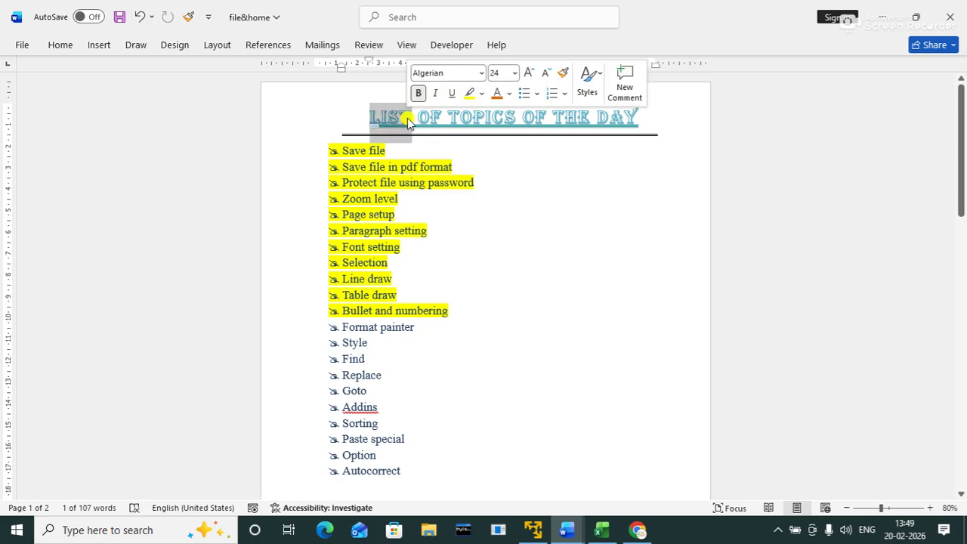
# Step: Copy the title's Algerian formatting with Format Painter onto the 'Format painter' topic
pyautogui.click(61, 44)
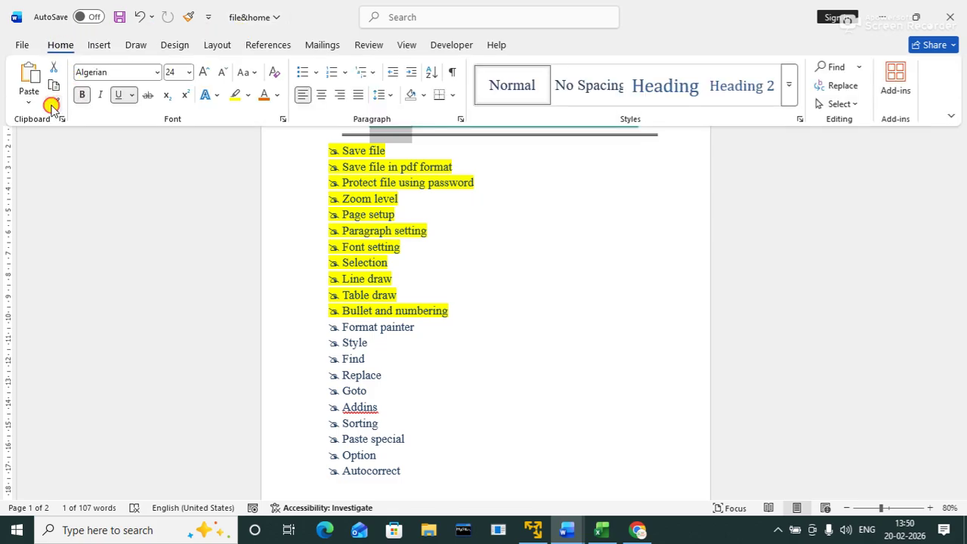
pyautogui.click(54, 103)
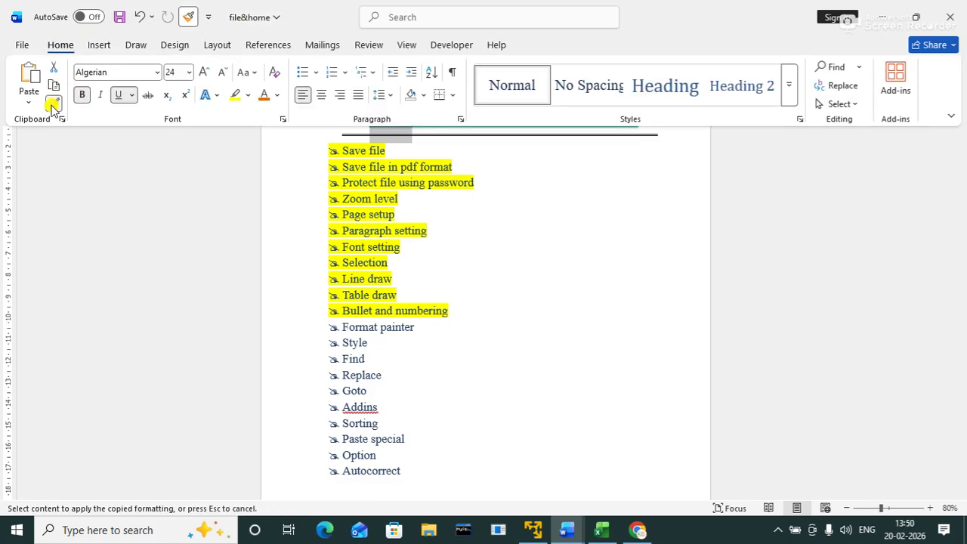
pyautogui.click(348, 331)
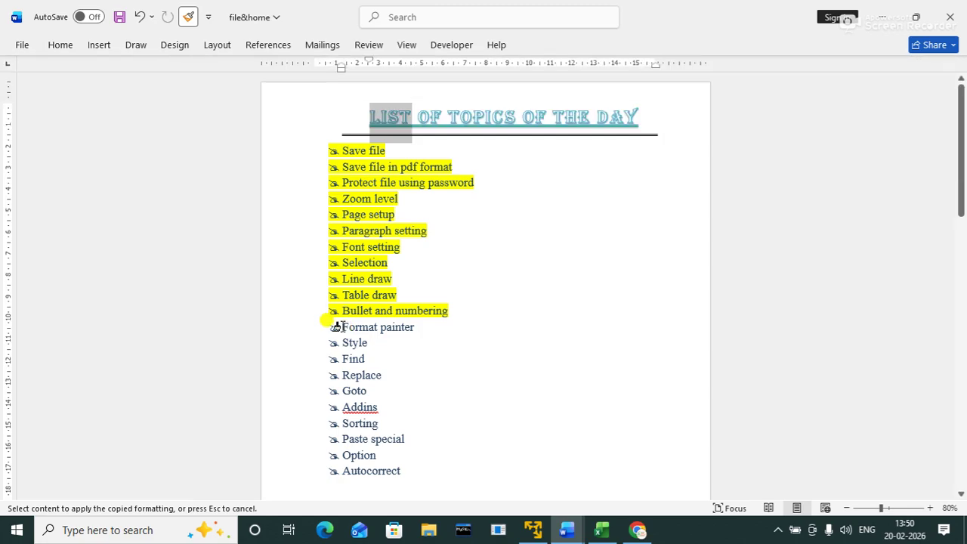
pyautogui.moveTo(336, 327); pyautogui.dragTo(400, 326)
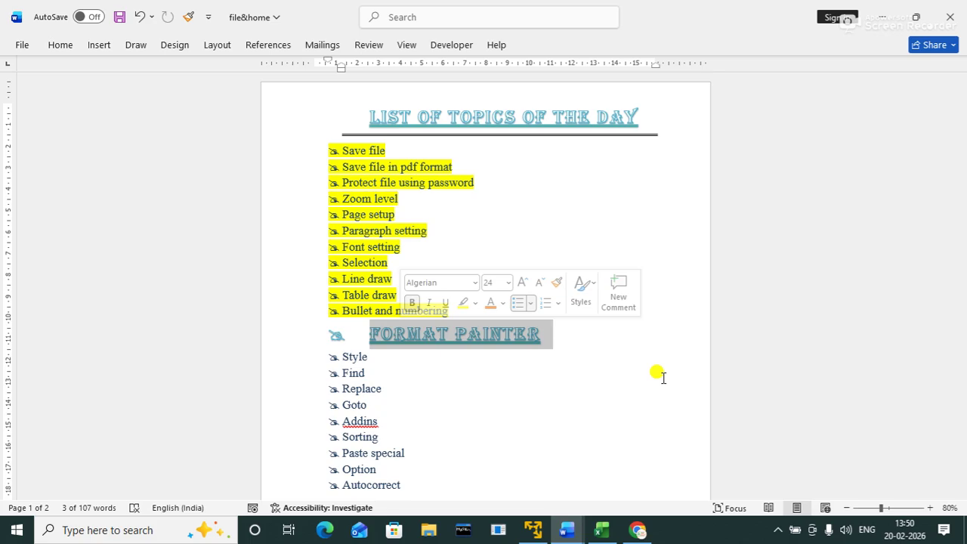
pyautogui.click(617, 369)
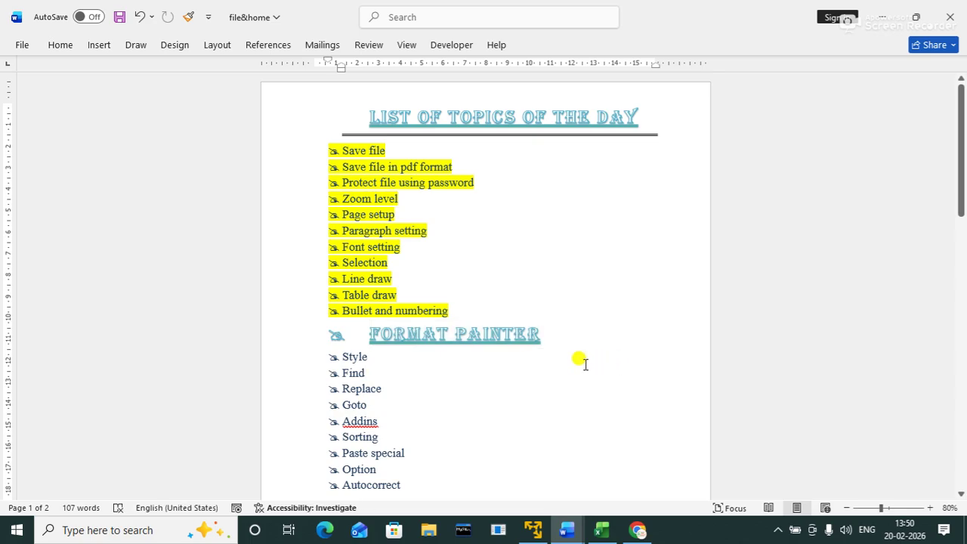
# Step: Undo the title formatting on 'Format painter' and highlight it in yellow
pyautogui.hotkey('ctrl', 'z')
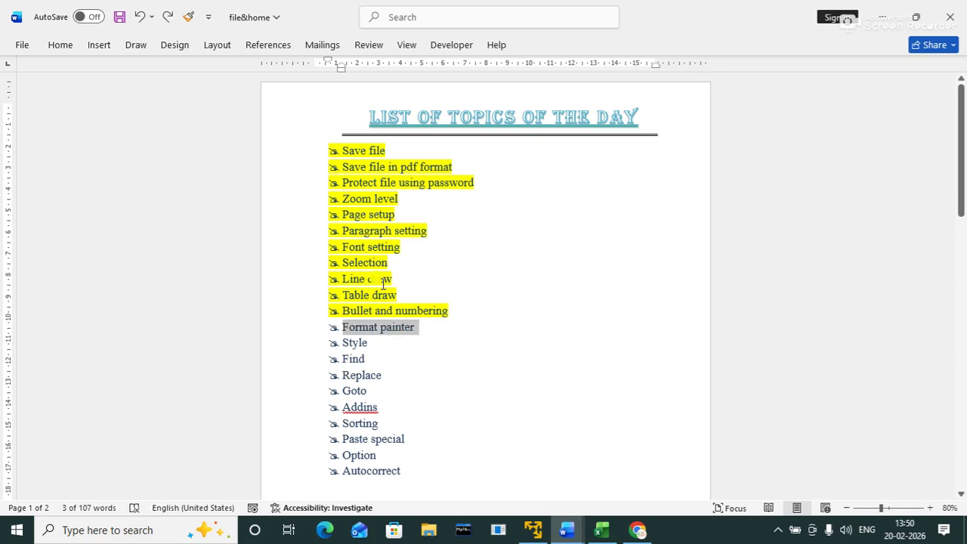
pyautogui.click(60, 45)
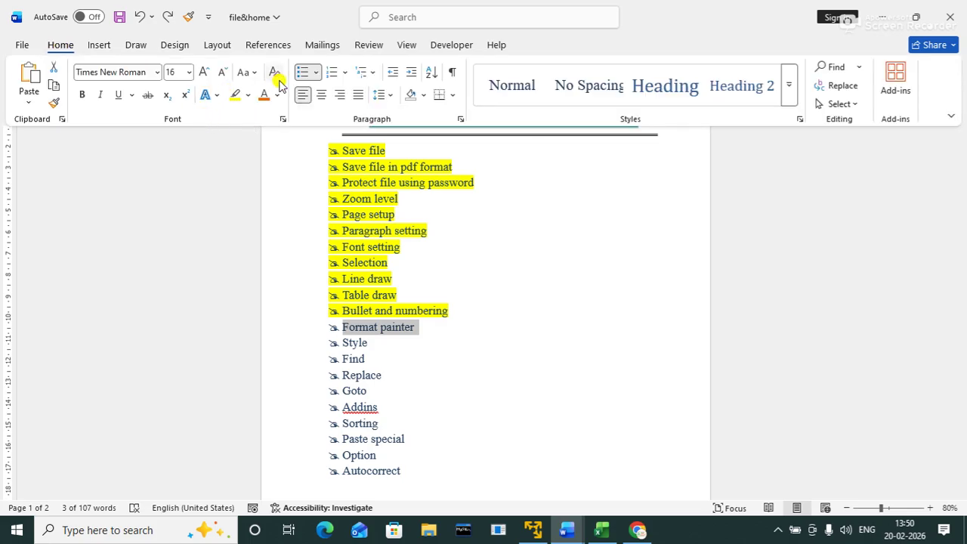
pyautogui.click(231, 97)
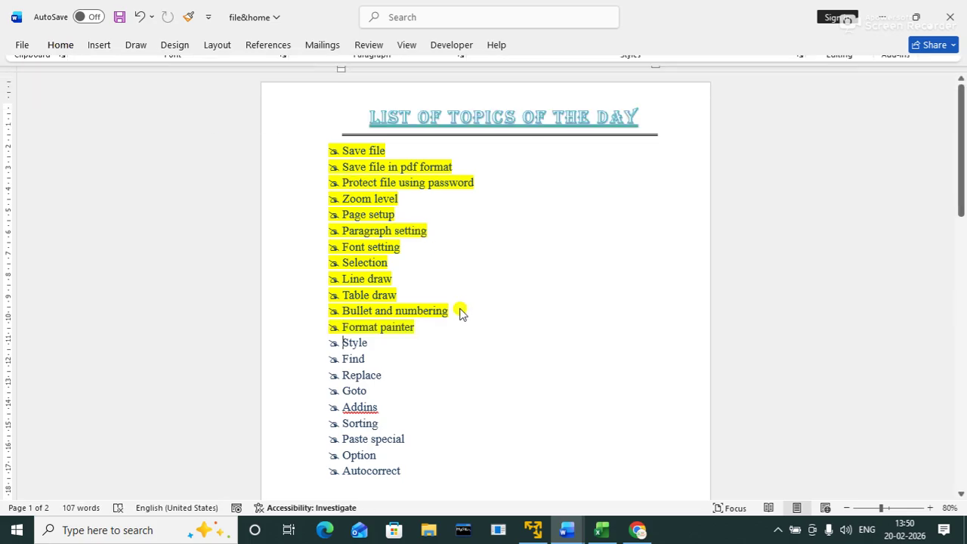
# Step: Make the word 'Style' bold and italic
pyautogui.moveTo(342, 343); pyautogui.dragTo(371, 348)
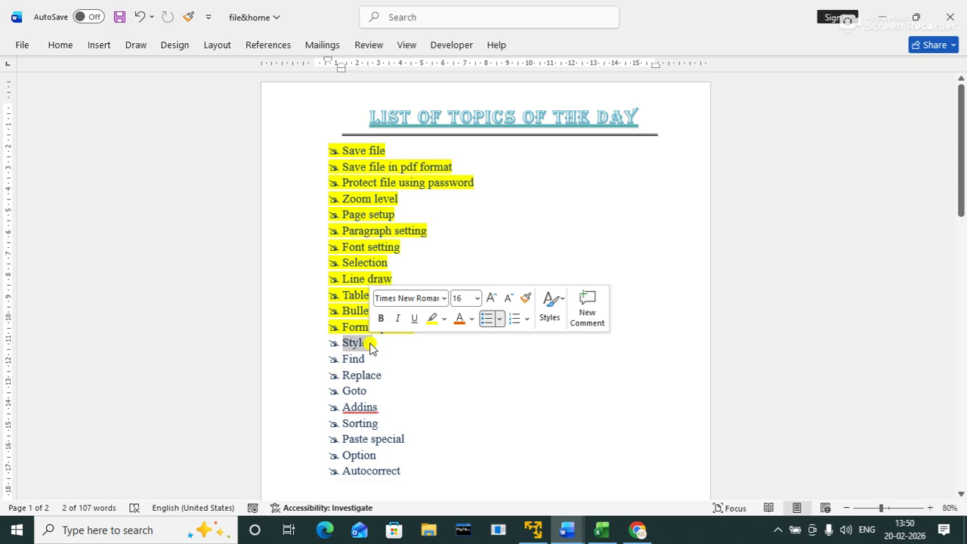
pyautogui.click(462, 376)
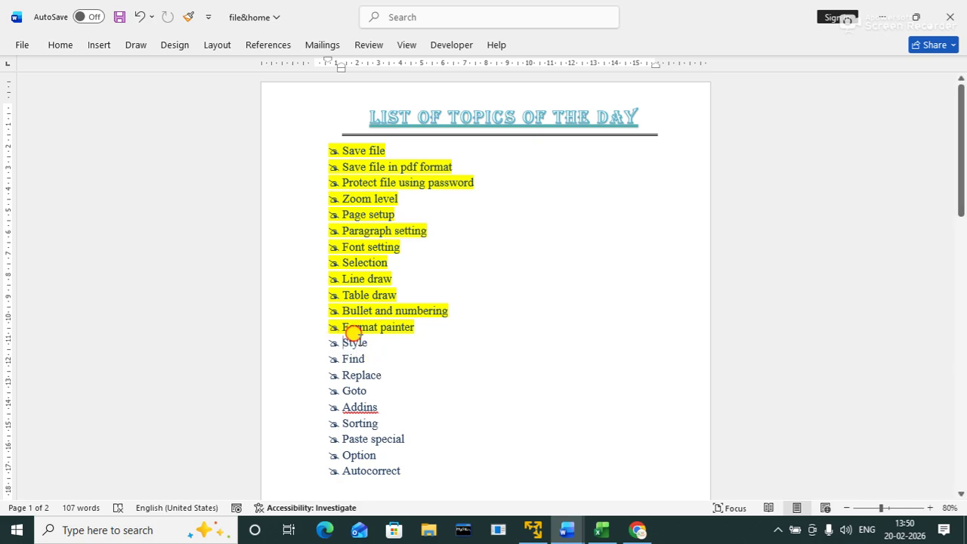
pyautogui.moveTo(346, 340); pyautogui.dragTo(377, 342)
pyautogui.hotkey('ctrl', 'b')
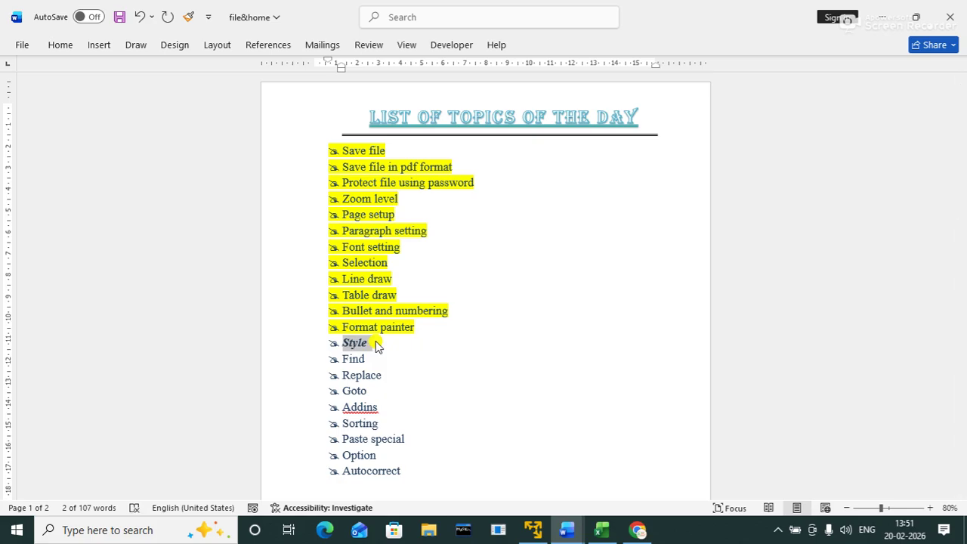
pyautogui.hotkey('ctrl', 'i')
pyautogui.click(402, 360)
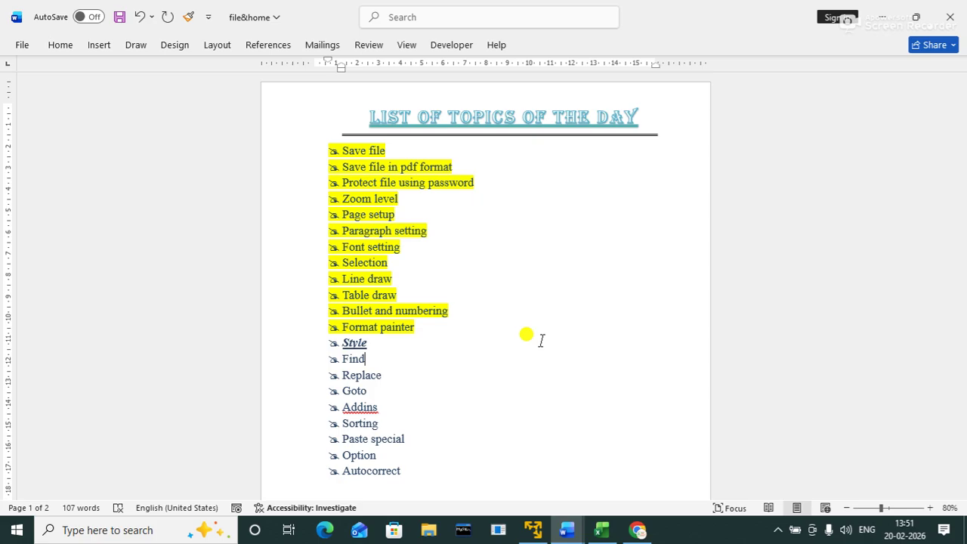
# Step: Open and close the search pane, then scroll to the bordered 'List of topics of the day' page
pyautogui.hotkey('ctrl', 'f')
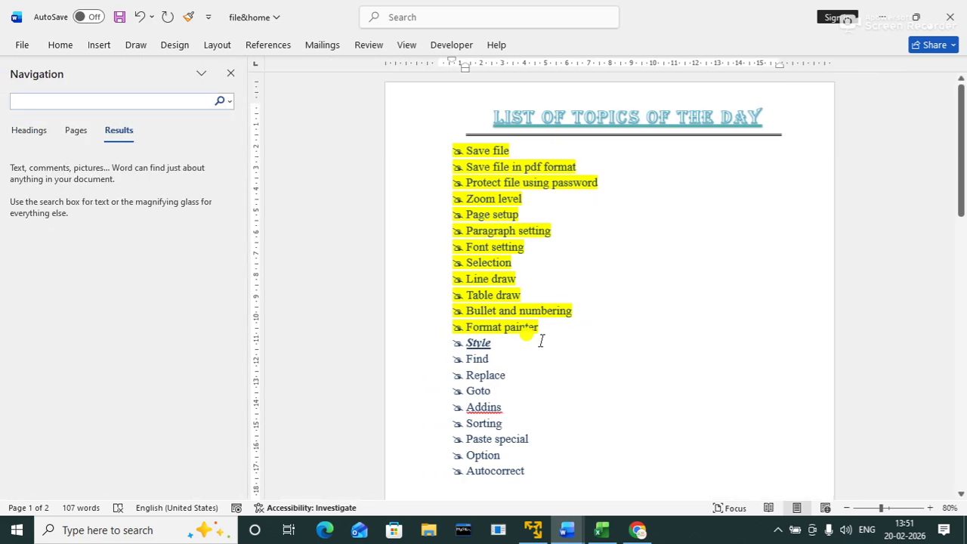
pyautogui.click(231, 75)
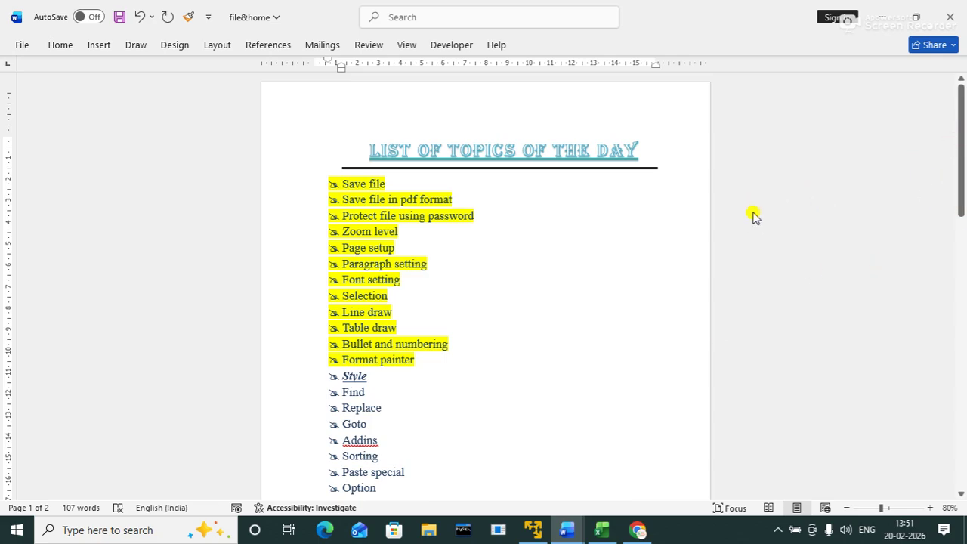
pyautogui.scroll(-10, 752, 217)
pyautogui.scroll(7, 753, 216)
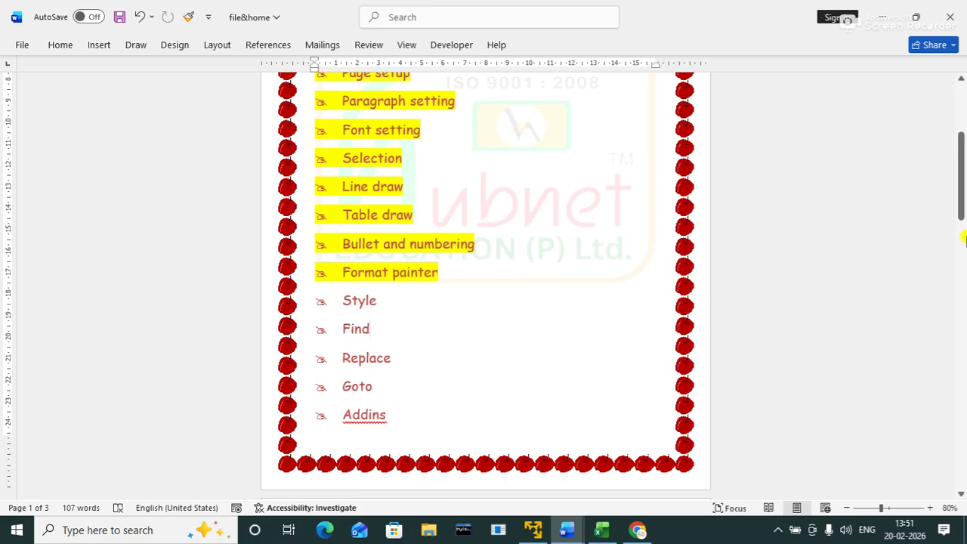
pyautogui.moveTo(961, 194); pyautogui.dragTo(963, 145)
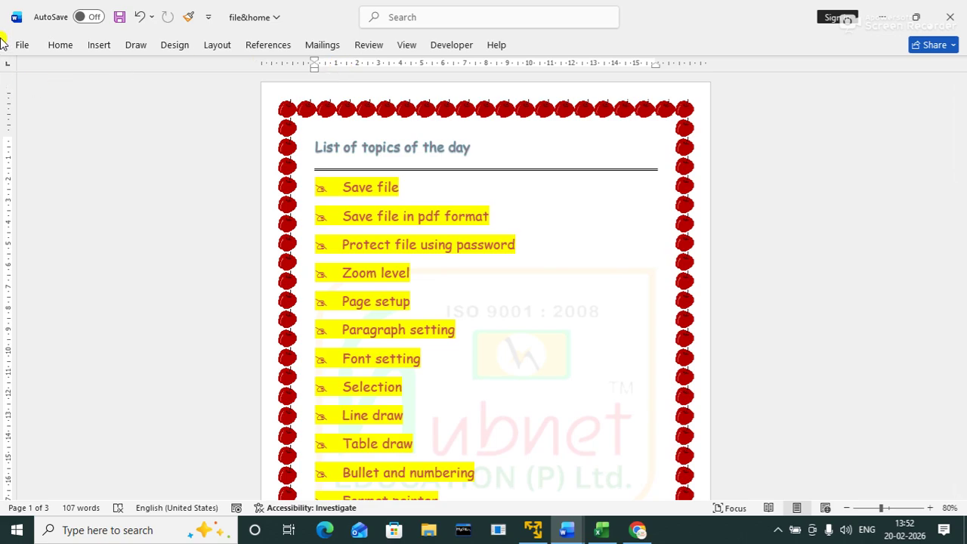
# Step: Replace all three occurrences of 'file' with 'document' in the topic list, then close Find and Replace
pyautogui.click(62, 46)
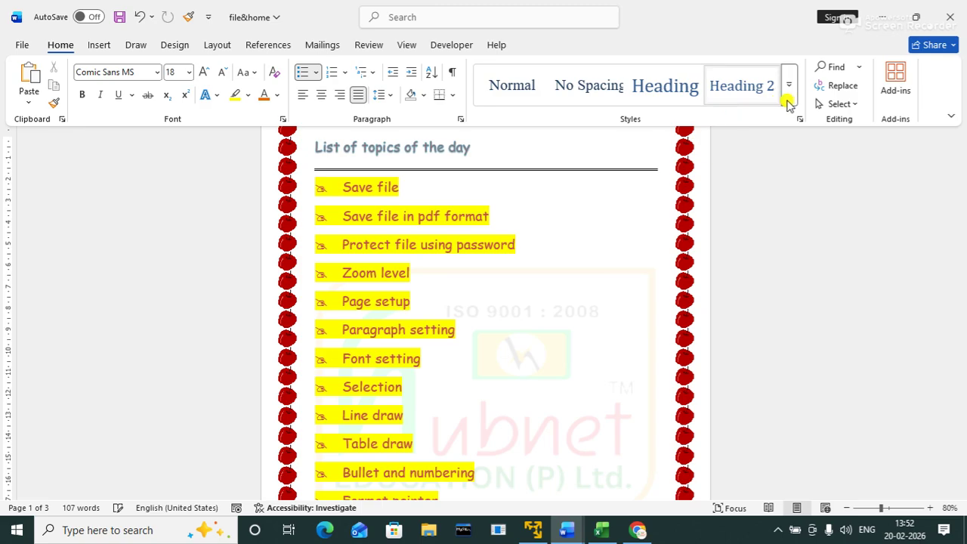
pyautogui.click(844, 87)
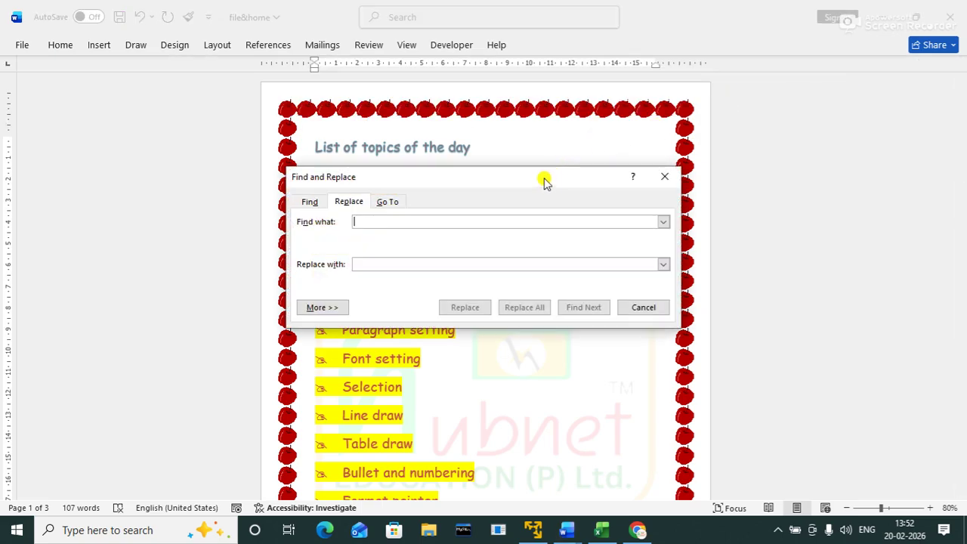
pyautogui.moveTo(542, 181); pyautogui.dragTo(762, 97)
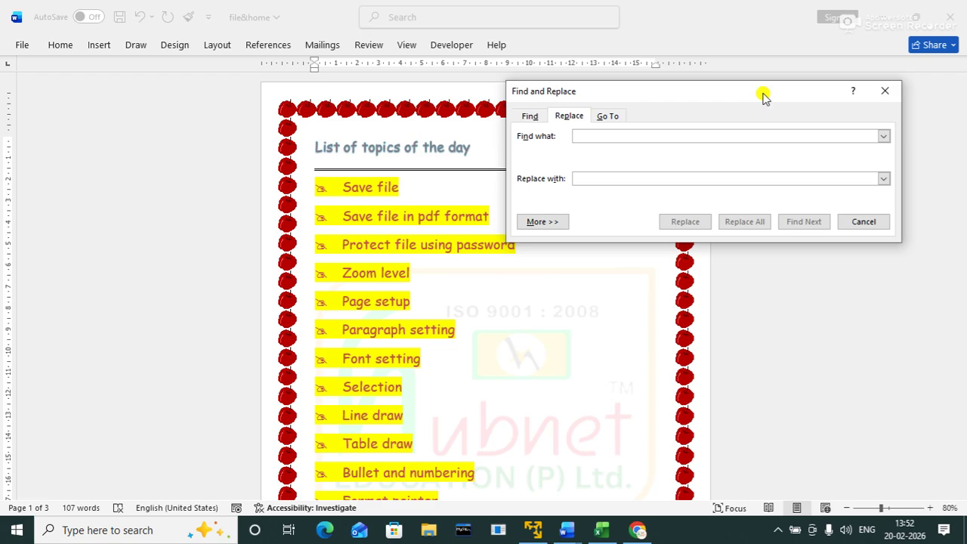
pyautogui.write('fil')
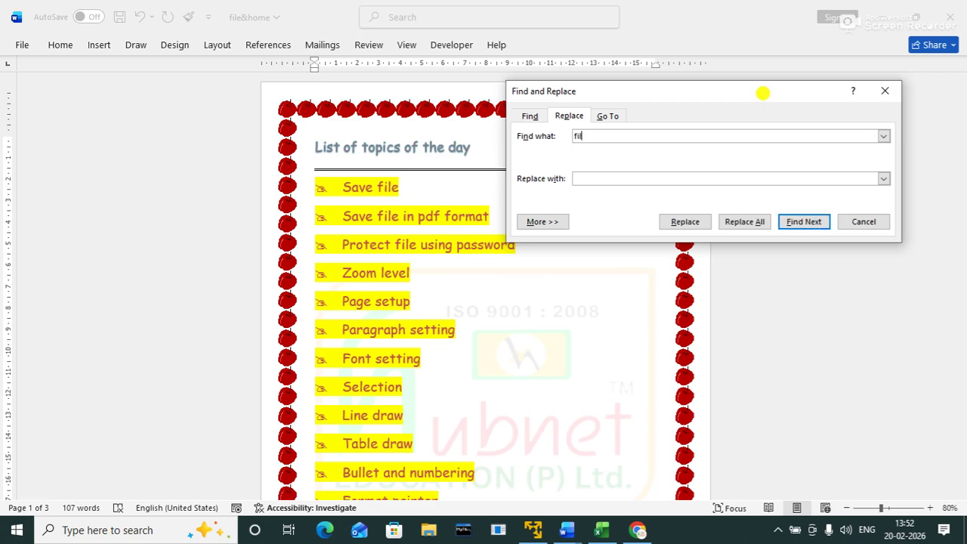
pyautogui.write('e')
pyautogui.write('document')
pyautogui.moveTo(781, 95); pyautogui.dragTo(828, 73)
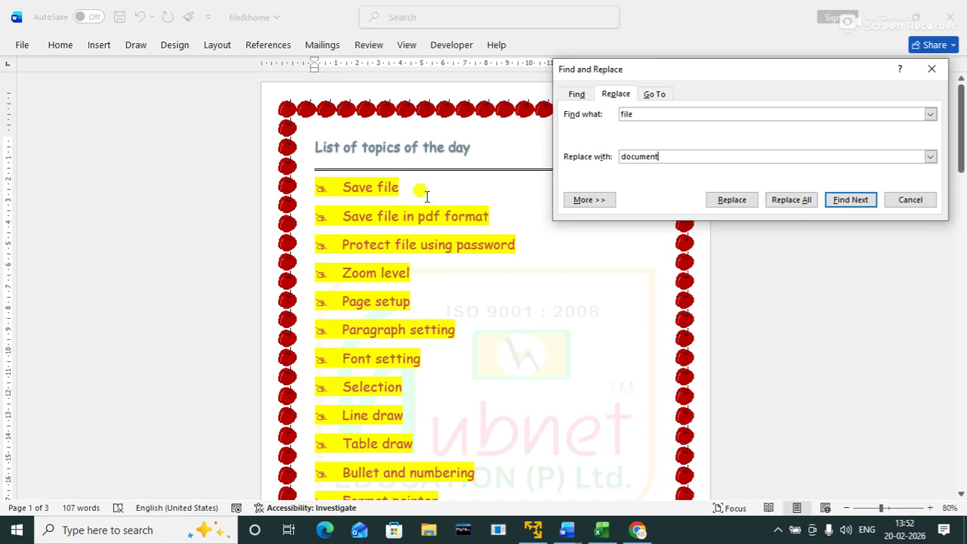
pyautogui.click(802, 203)
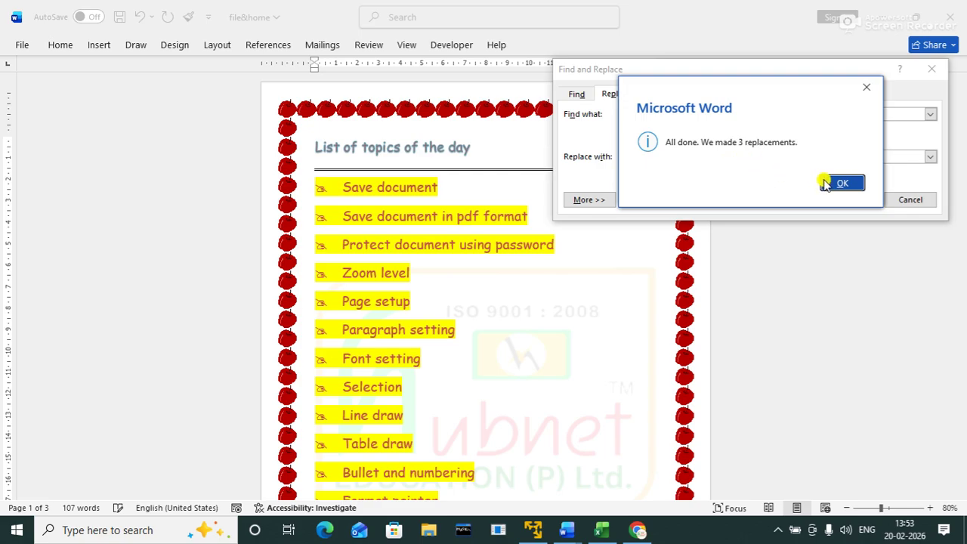
pyautogui.click(834, 182)
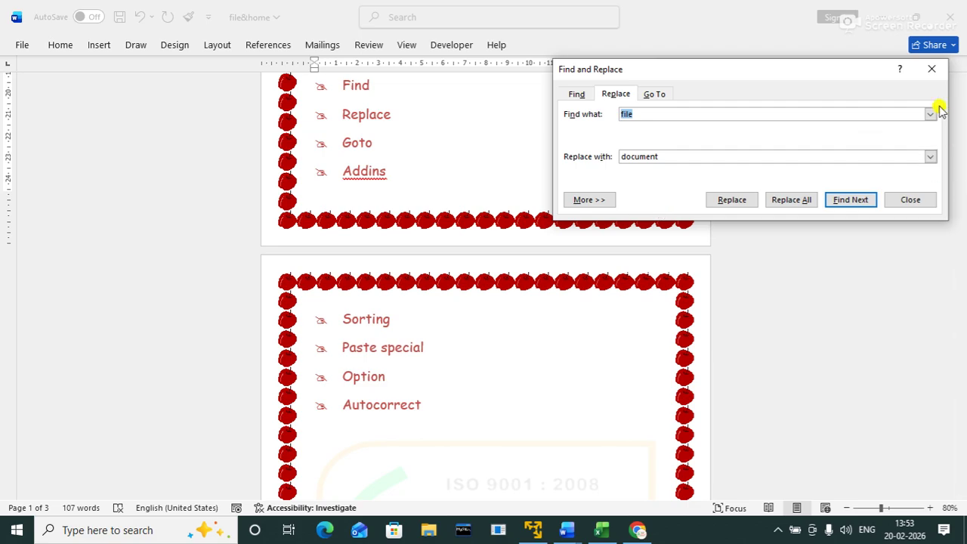
pyautogui.click(931, 69)
pyautogui.moveTo(963, 198); pyautogui.dragTo(962, 100)
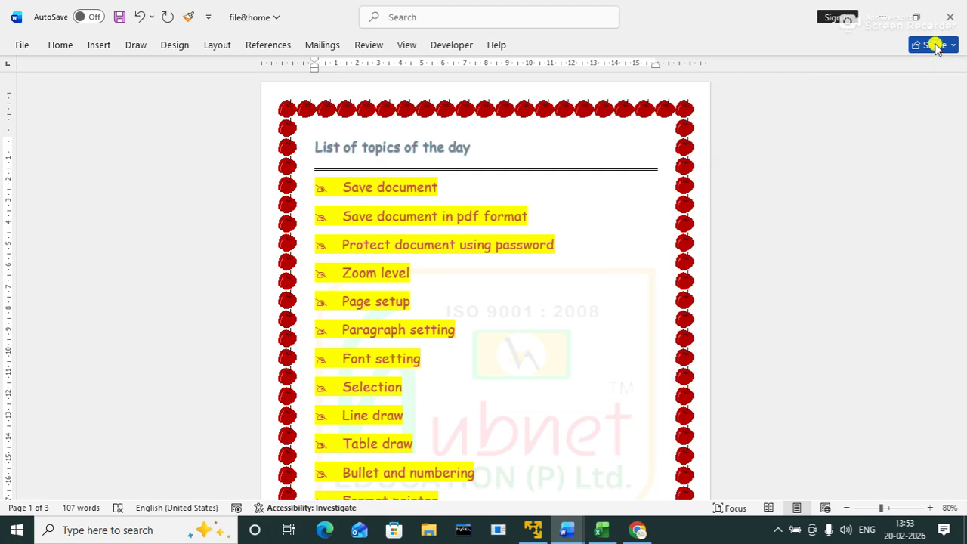
# Step: Select the whole document with Ctrl+A and dismiss the expanded commands
pyautogui.click(783, 133)
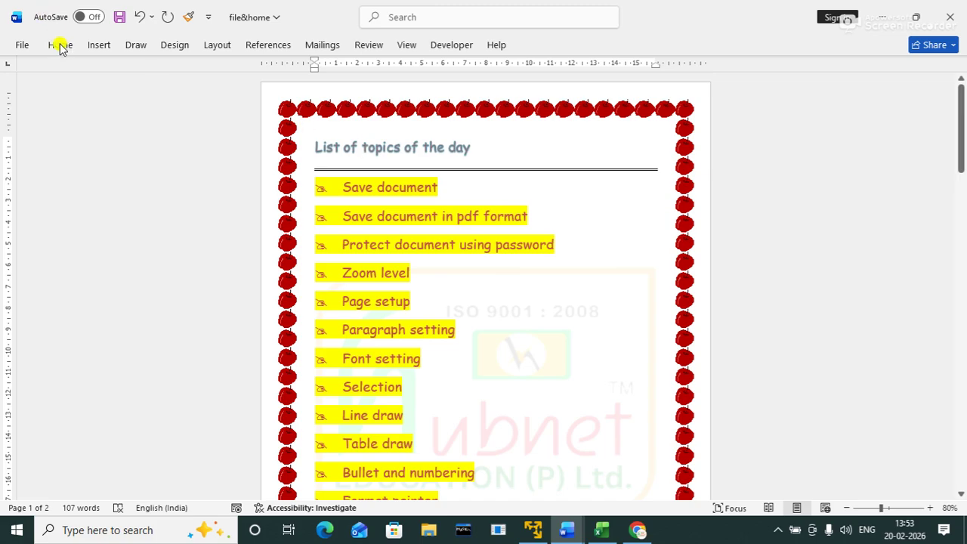
pyautogui.hotkey('ctrl', 'a')
pyautogui.hotkey('ctrl', 'y')
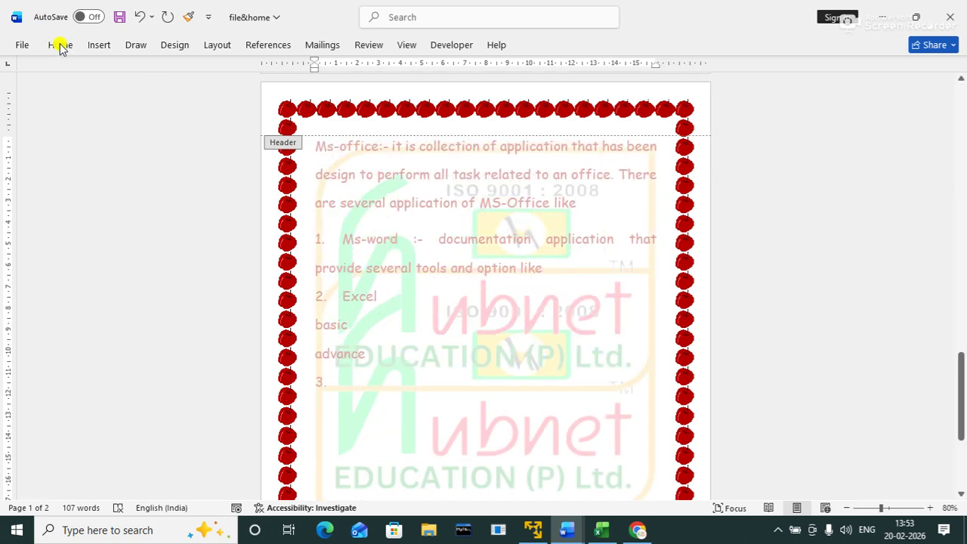
pyautogui.hotkey('ctrl', 'y')
pyautogui.hotkey('ctrl', 'y')
pyautogui.hotkey('ctrl', 'y')
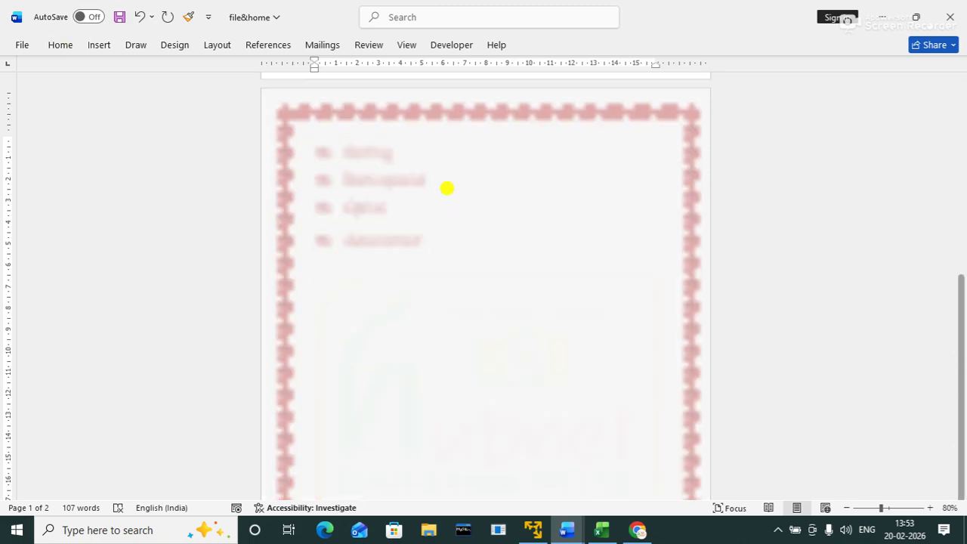
pyautogui.click(962, 228)
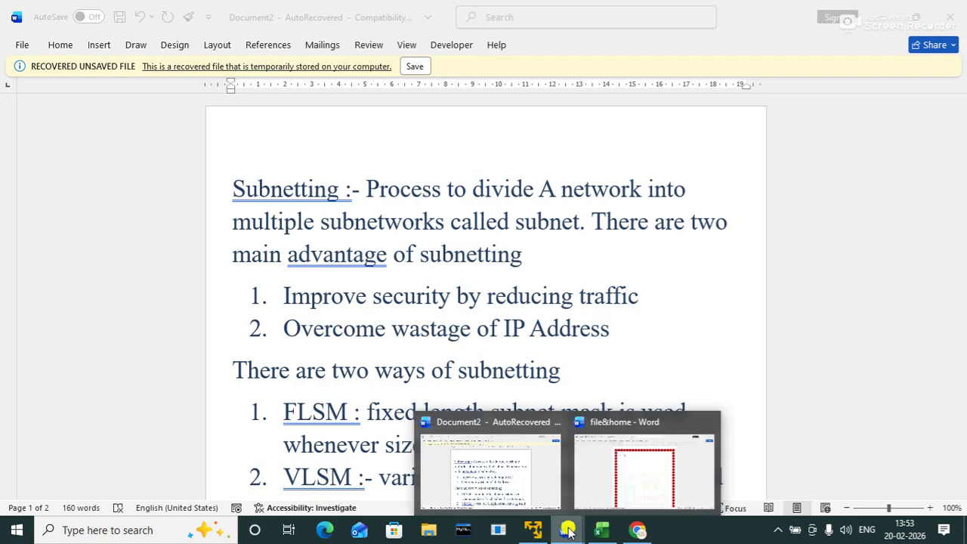
# Step: Return to the file&home document and undo the accidental overwrite to restore the topic list
pyautogui.click(579, 457)
pyautogui.hotkey('ctrl', 'z')
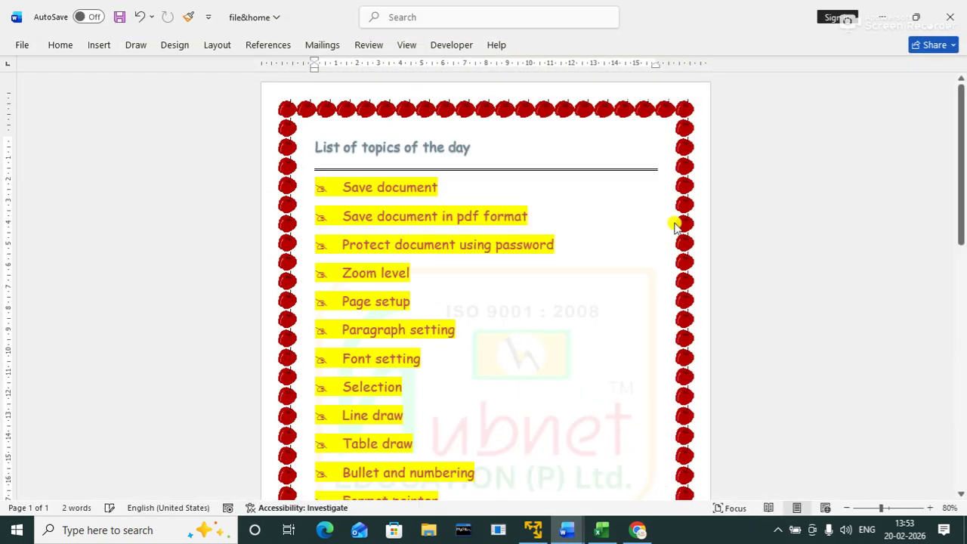
pyautogui.click(547, 307)
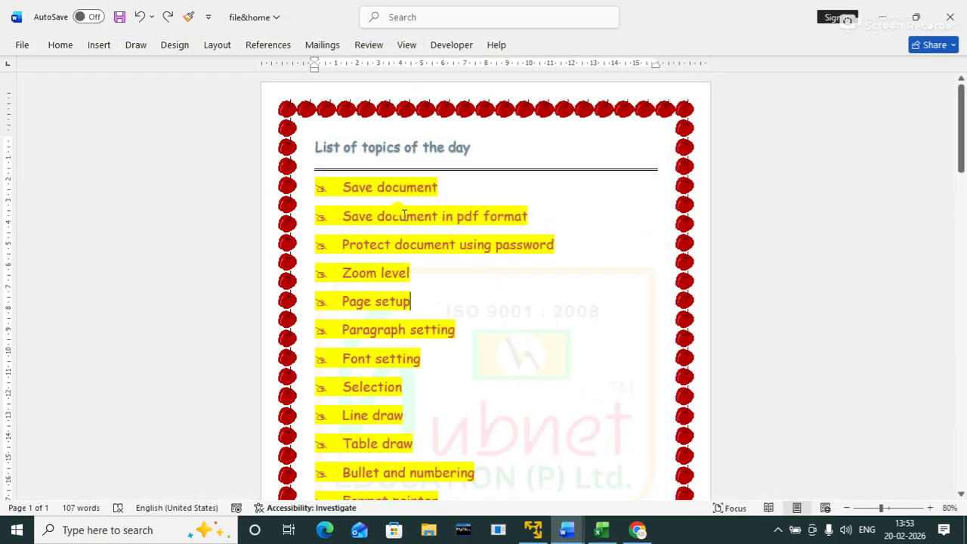
pyautogui.click(56, 46)
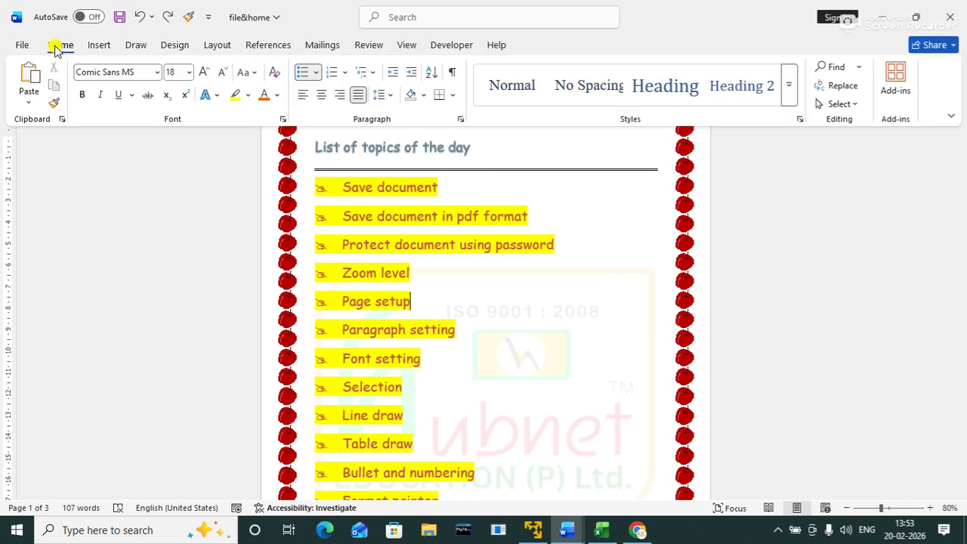
# Step: Replace all four occurrences of 'document' with 'file', then close Find and Replace
pyautogui.click(846, 87)
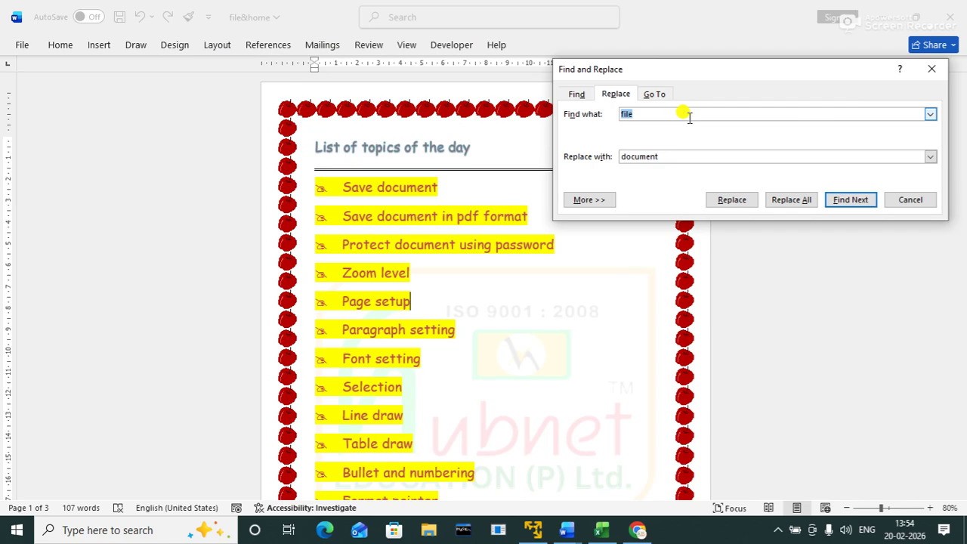
pyautogui.write('document')
pyautogui.press('Tab')
pyautogui.write('file')
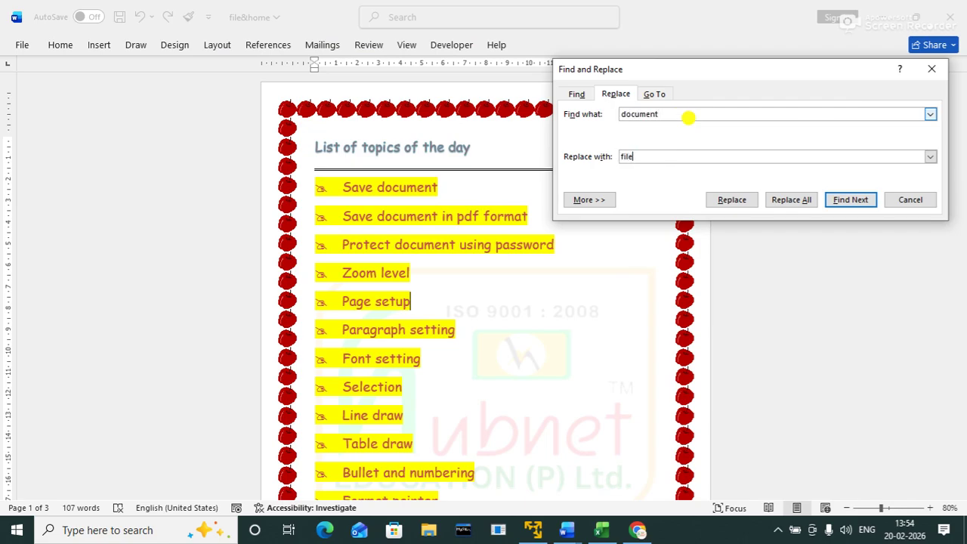
pyautogui.click(795, 201)
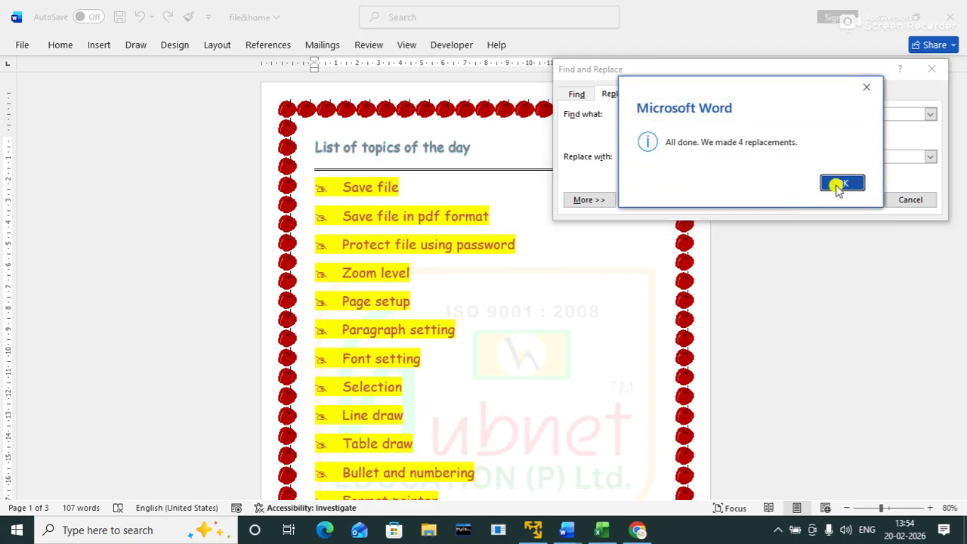
pyautogui.click(840, 185)
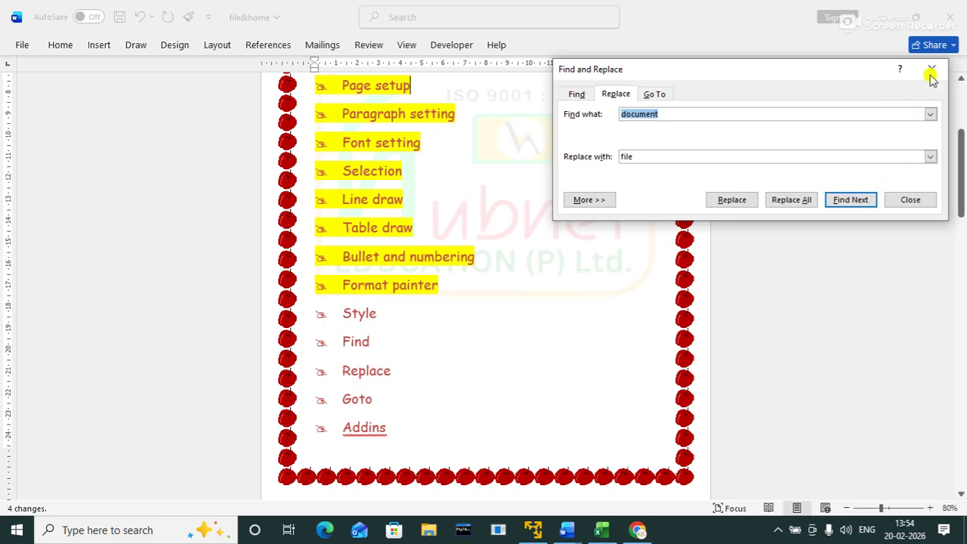
pyautogui.click(937, 69)
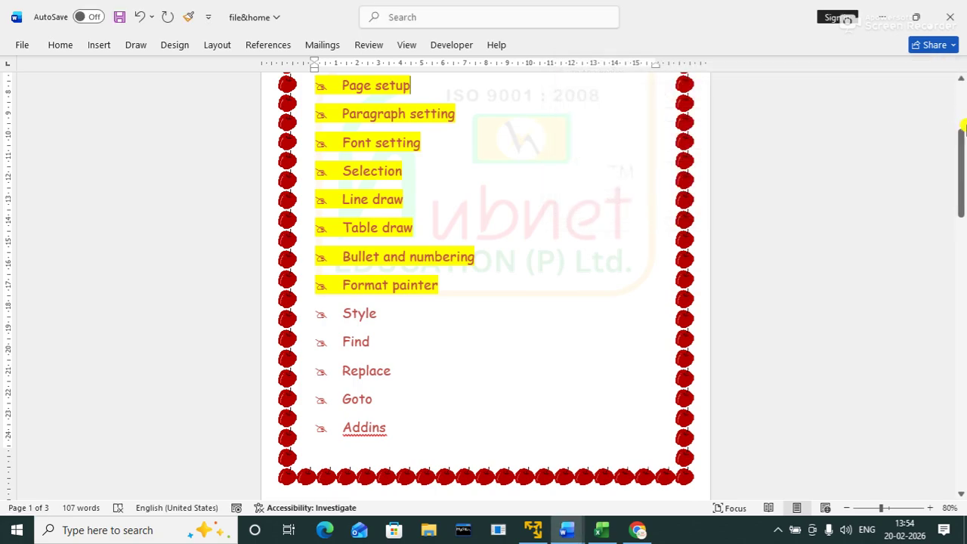
# Step: Apply yellow highlight to the Style, Find and Replace lines, then place the cursor at page 2's top
pyautogui.moveTo(960, 142); pyautogui.dragTo(953, 68)
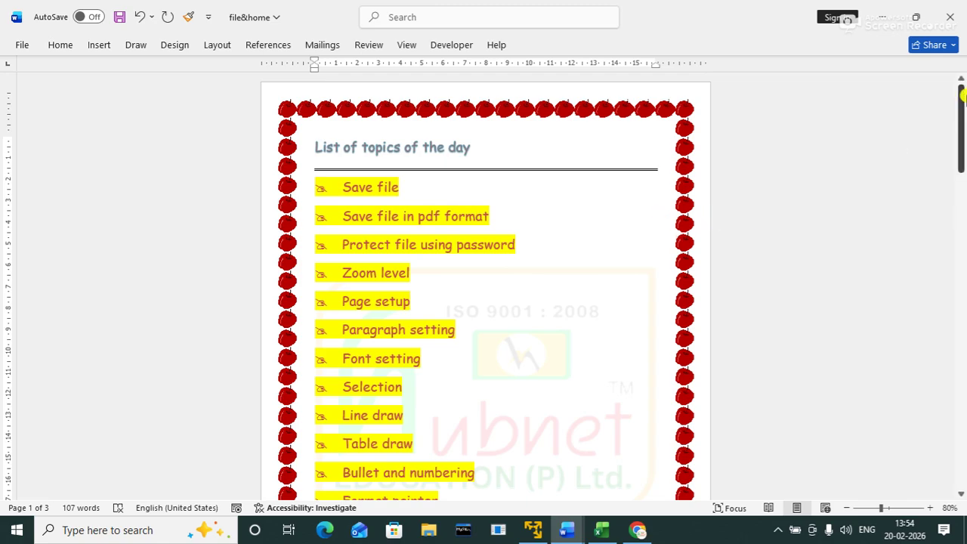
pyautogui.moveTo(962, 109); pyautogui.dragTo(963, 186)
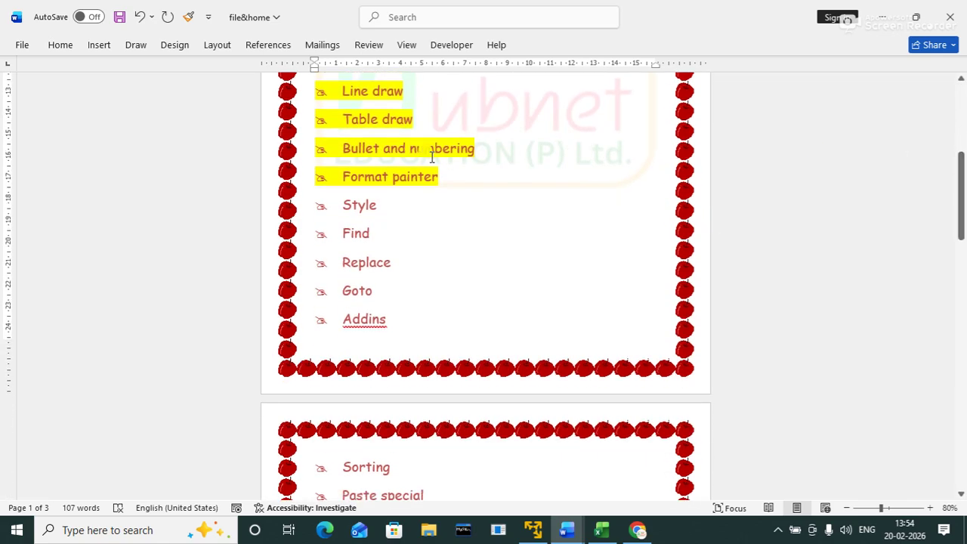
pyautogui.moveTo(339, 204); pyautogui.dragTo(400, 261)
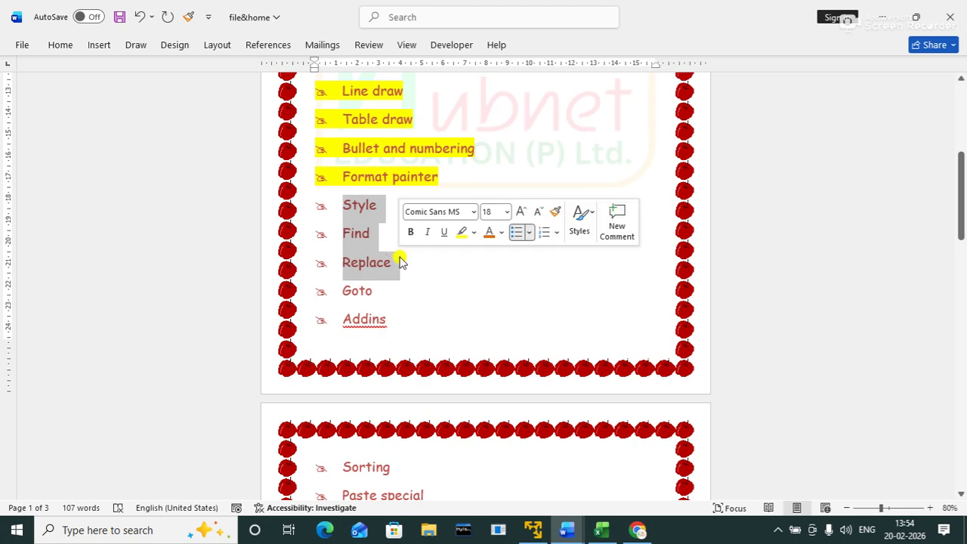
pyautogui.click(461, 233)
pyautogui.click(495, 284)
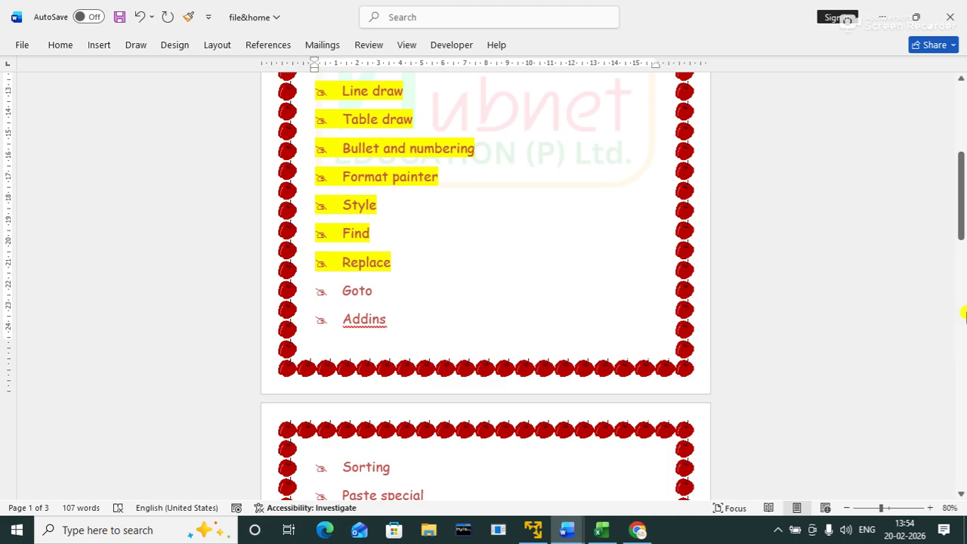
pyautogui.moveTo(962, 196); pyautogui.dragTo(961, 312)
pyautogui.click(568, 314)
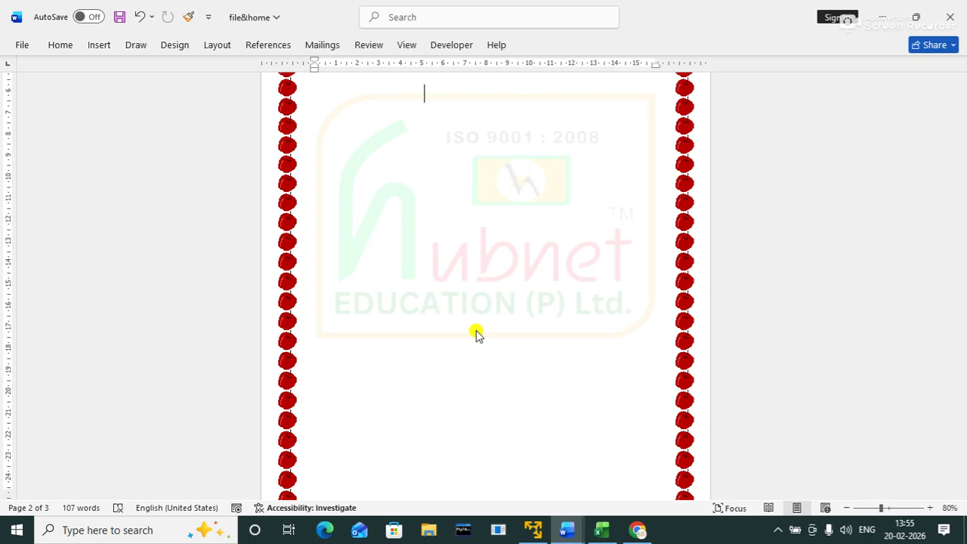
# Step: Use Go To (Ctrl+G) to jump to page 1, then page 2, and close the dialog
pyautogui.hotkey('ctrl', 'g')
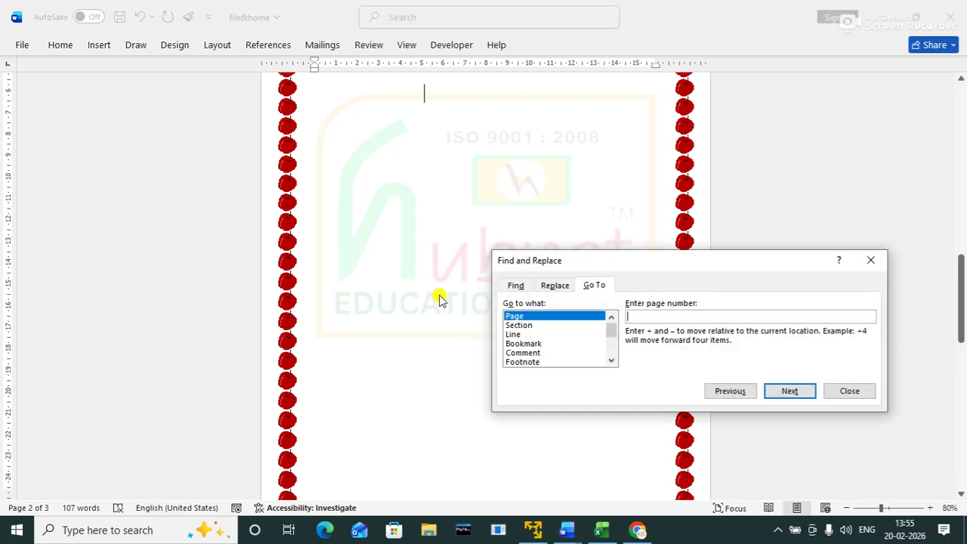
pyautogui.moveTo(623, 262); pyautogui.dragTo(555, 164)
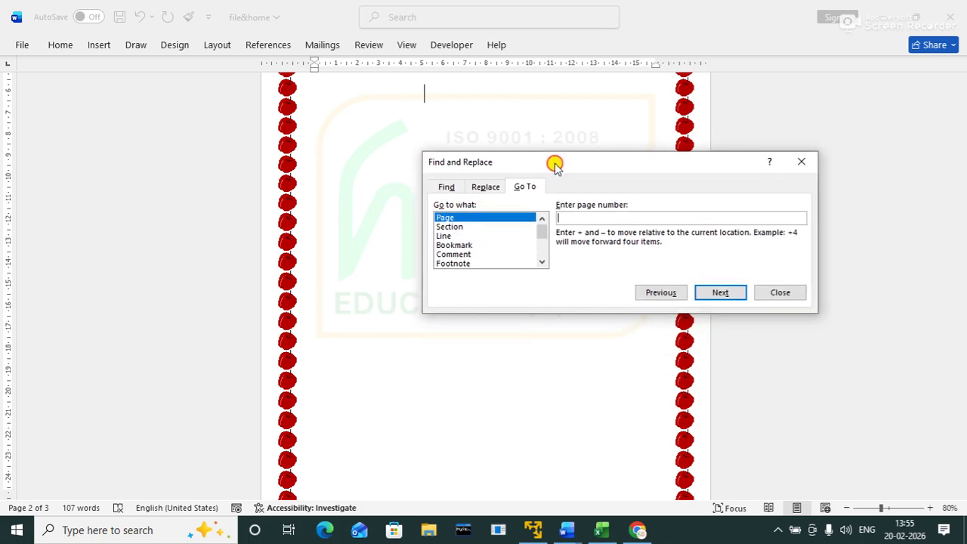
pyautogui.click(495, 191)
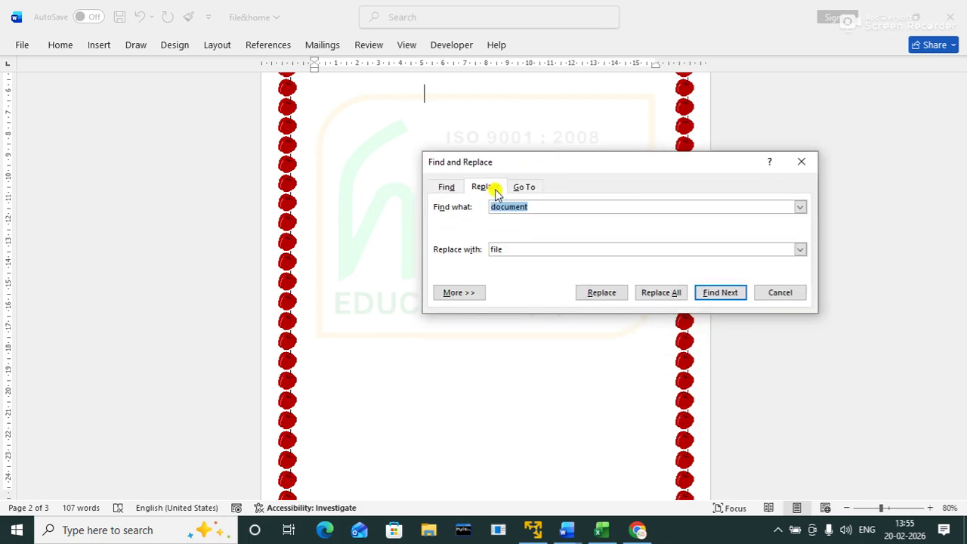
pyautogui.click(446, 187)
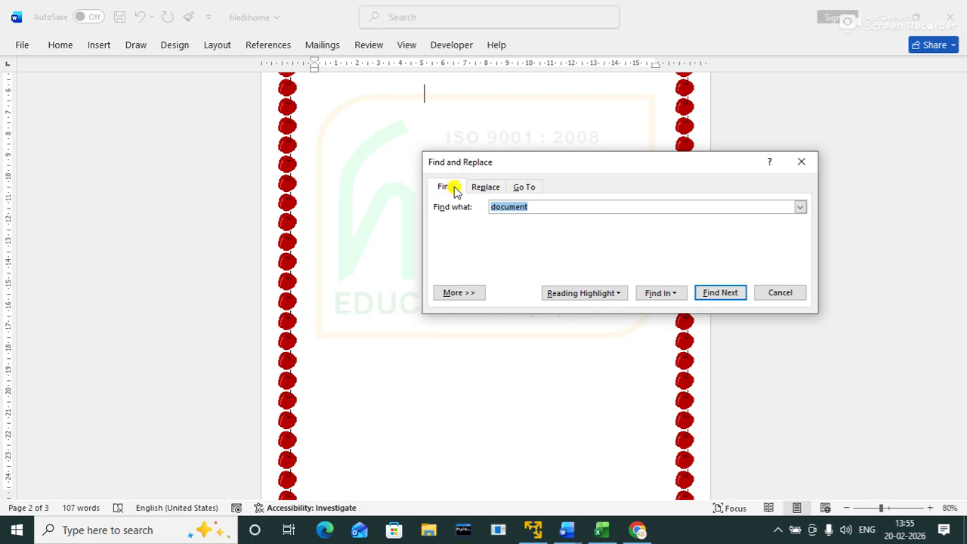
pyautogui.click(525, 189)
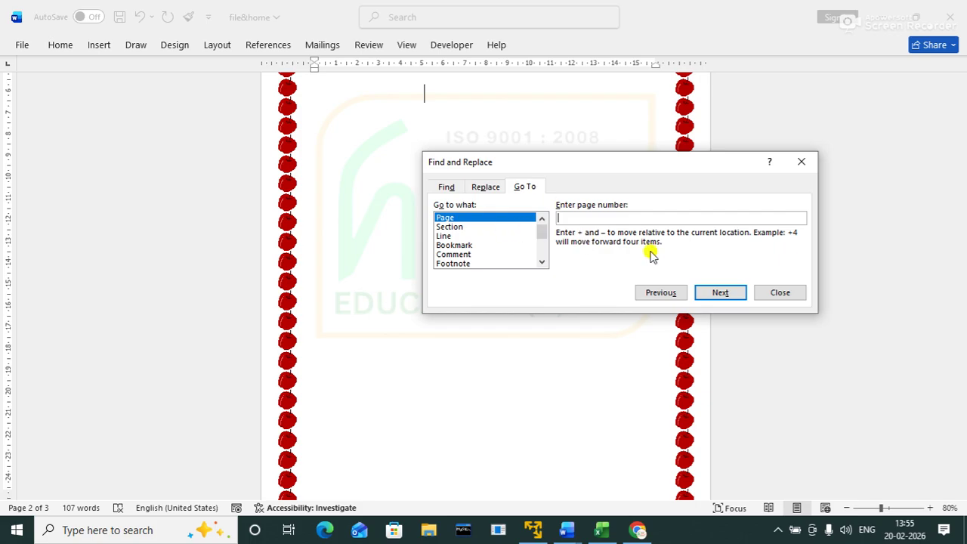
pyautogui.write('1')
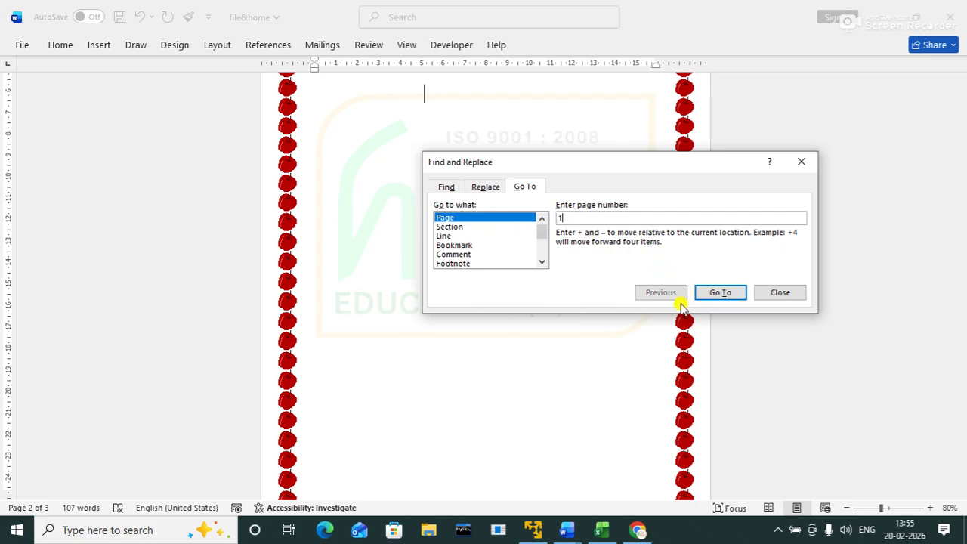
pyautogui.click(710, 293)
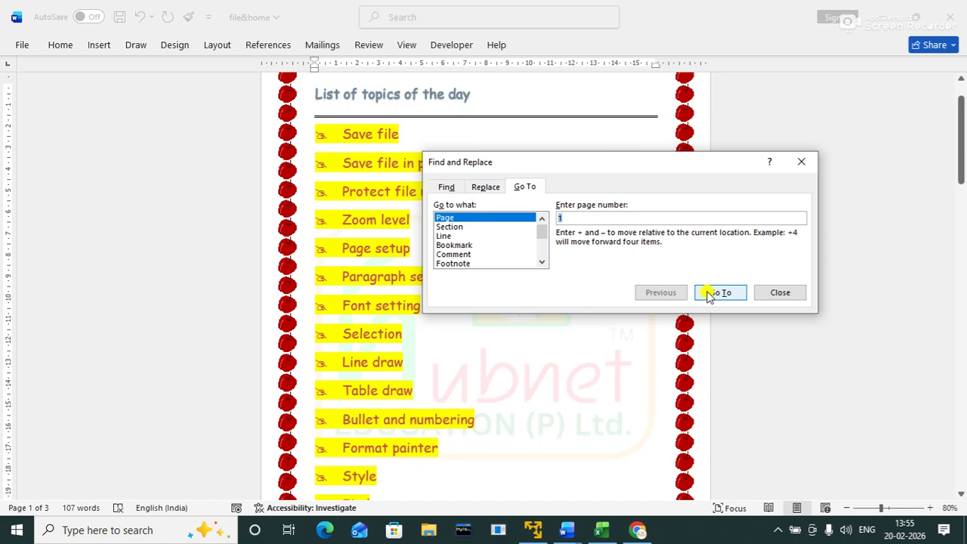
pyautogui.write('2')
pyautogui.click(713, 299)
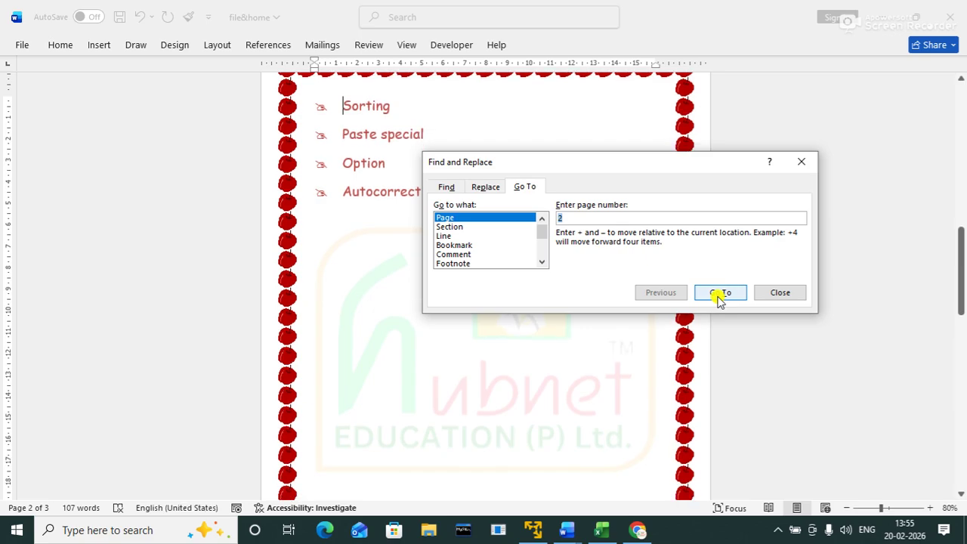
pyautogui.click(766, 291)
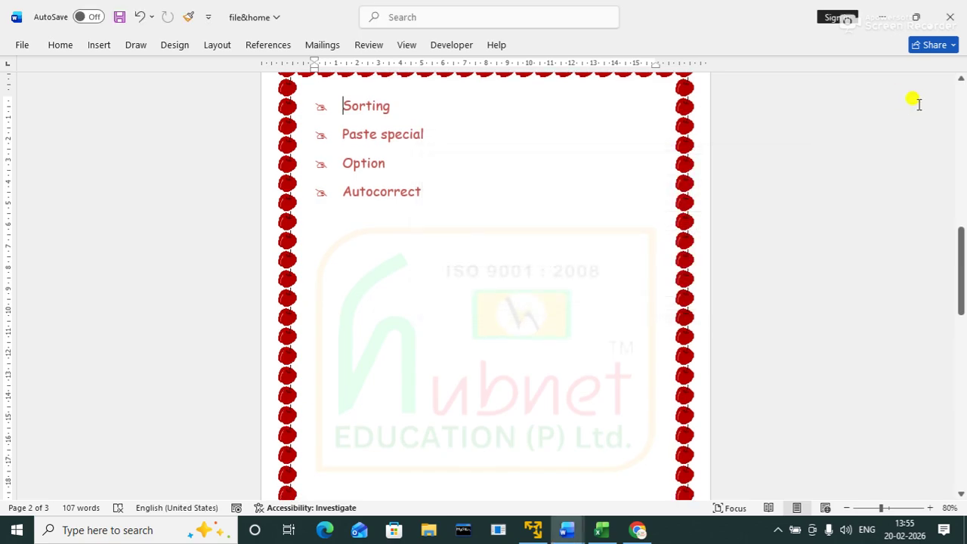
# Step: Highlight the Goto topic in yellow to mark it completed
pyautogui.moveTo(961, 249); pyautogui.dragTo(934, 198)
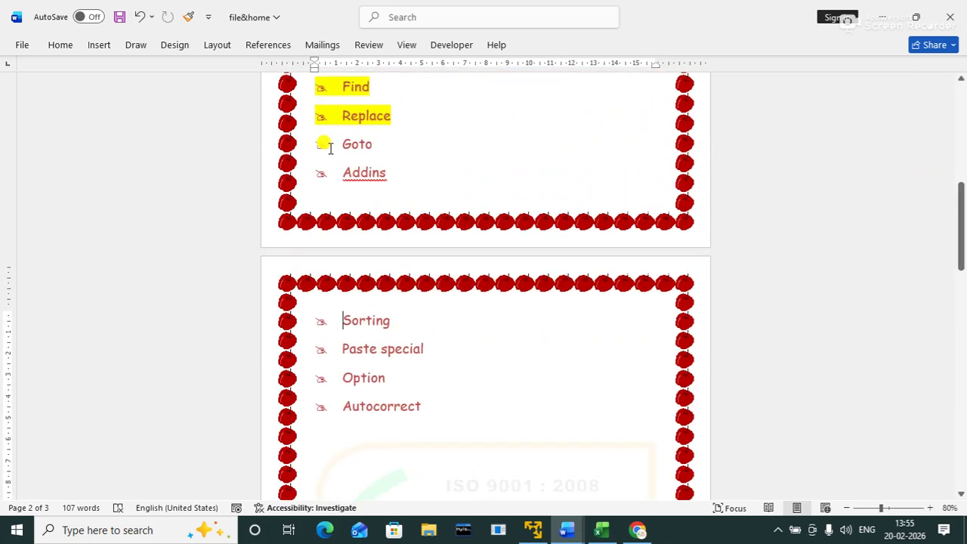
pyautogui.moveTo(338, 145); pyautogui.dragTo(398, 135)
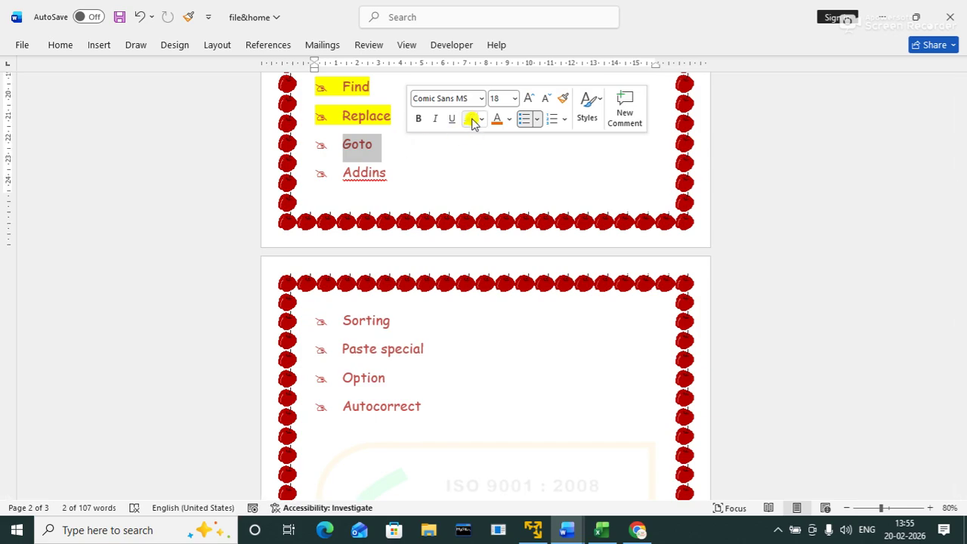
pyautogui.click(469, 119)
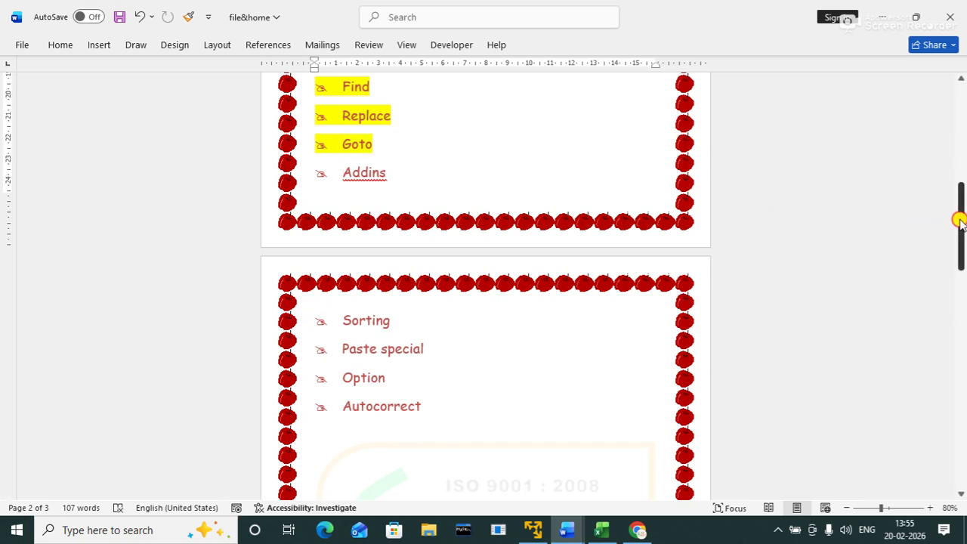
# Step: Add a new empty line below Autocorrect on page 2
pyautogui.moveTo(959, 218); pyautogui.dragTo(941, 88)
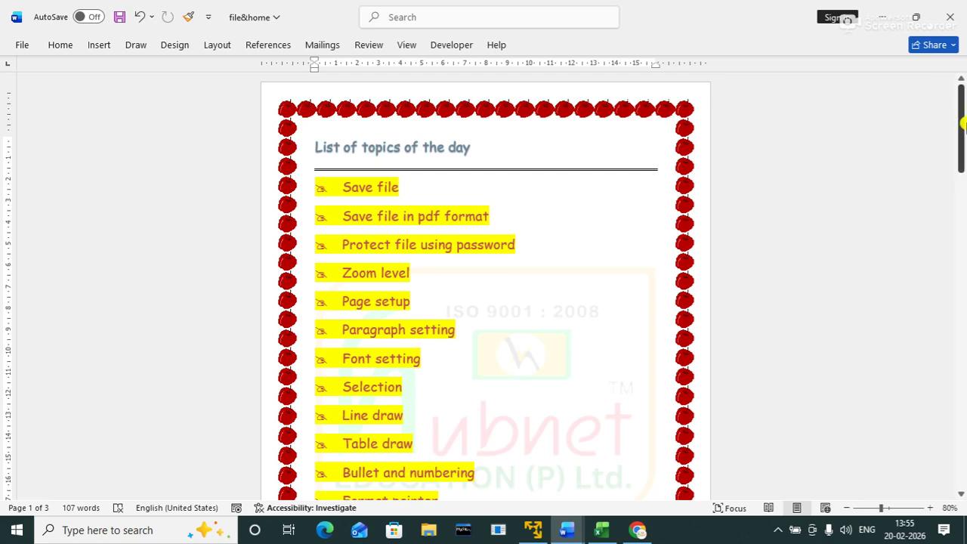
pyautogui.moveTo(959, 121); pyautogui.dragTo(960, 215)
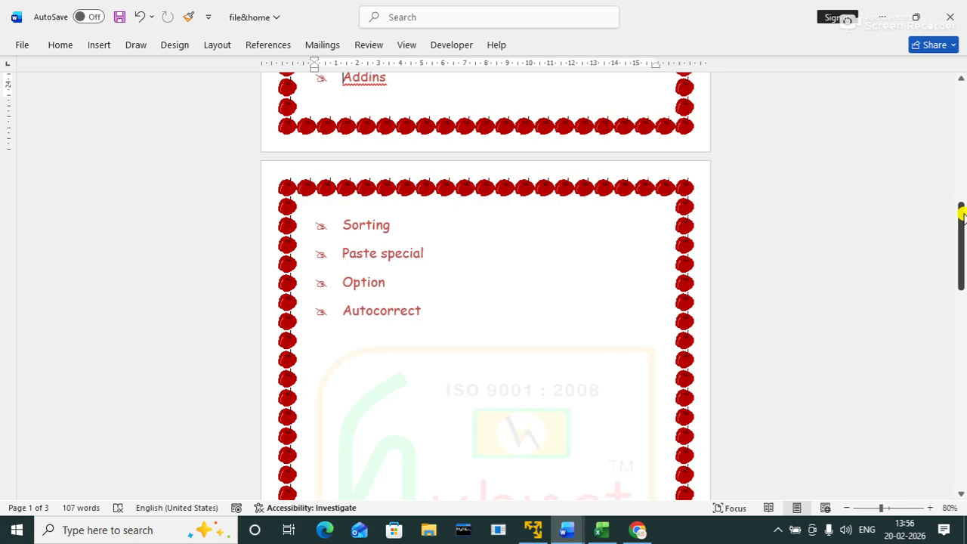
pyautogui.click(604, 320)
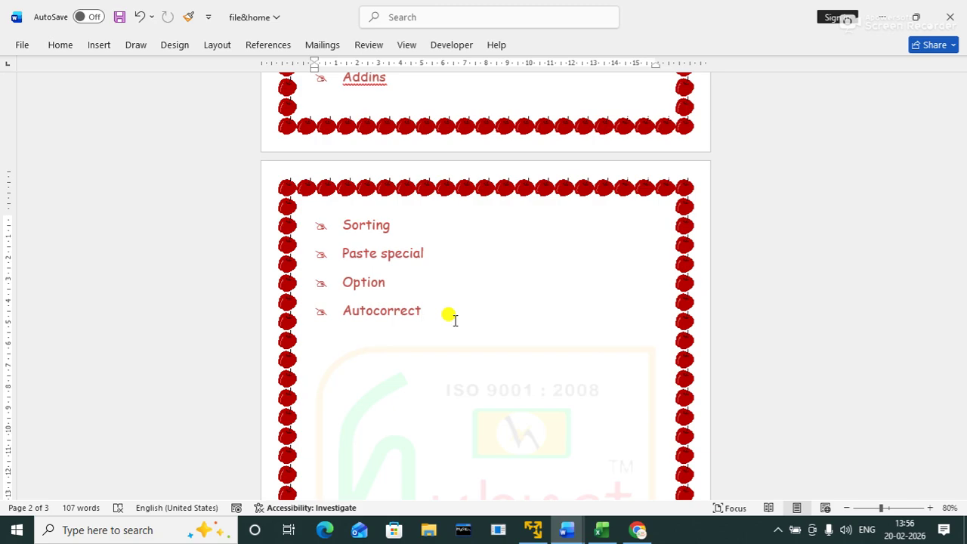
pyautogui.press('Return')
pyautogui.press('Return')
pyautogui.press('Return')
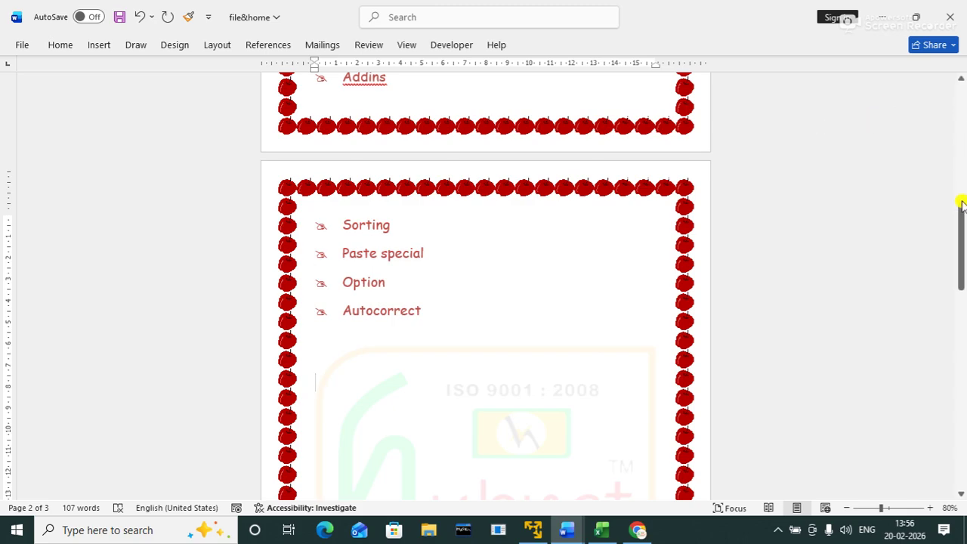
pyautogui.moveTo(959, 209); pyautogui.dragTo(960, 219)
# Step: Launch the QR4Office add-in from the Home tab's Add-ins list
pyautogui.click(50, 43)
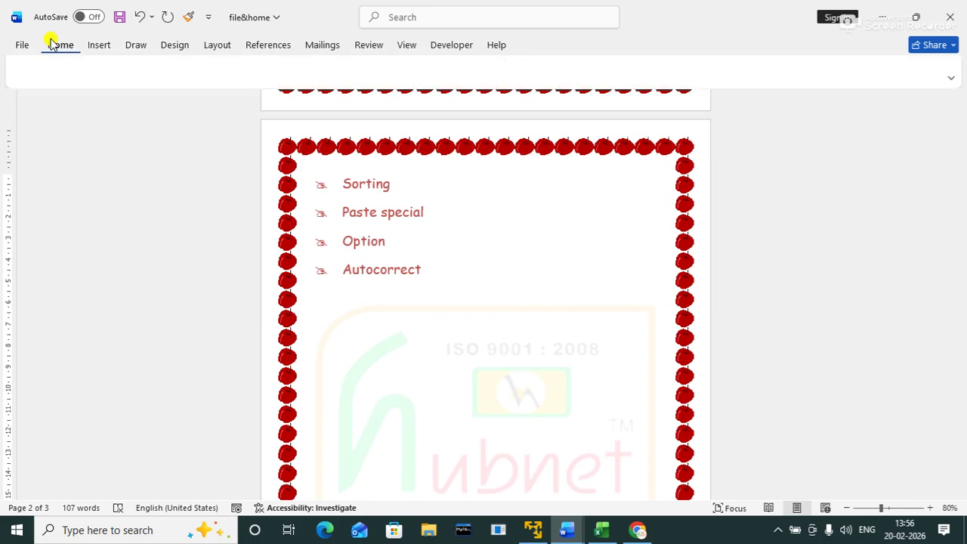
pyautogui.click(895, 82)
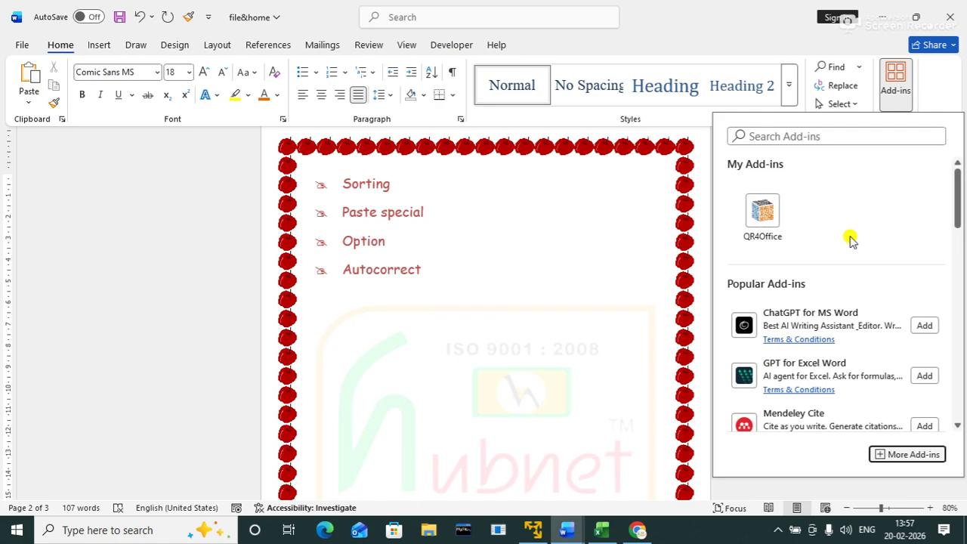
pyautogui.click(761, 212)
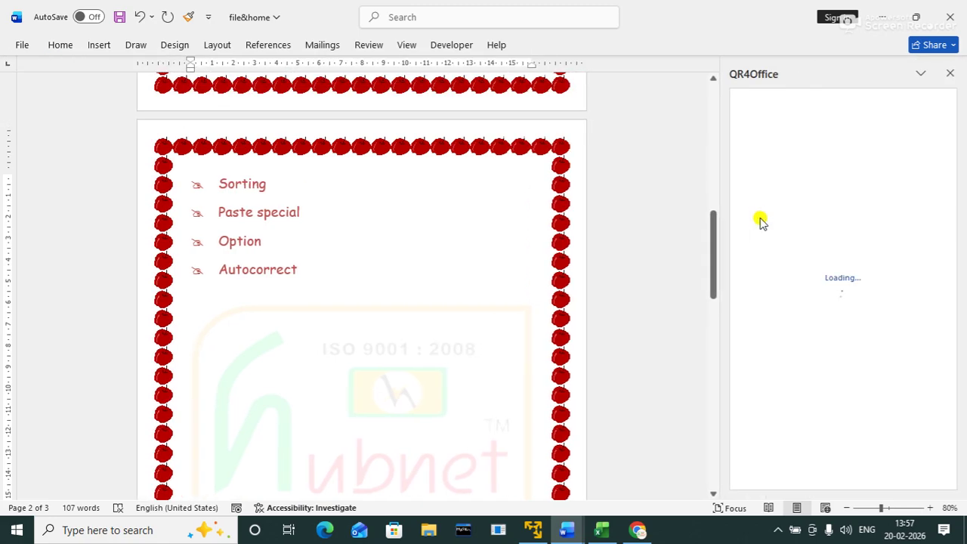
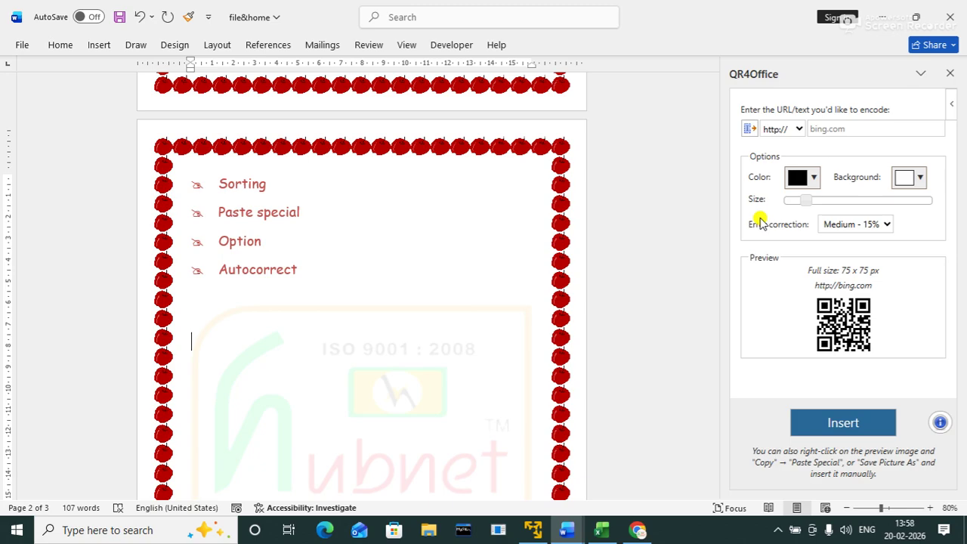
pyautogui.click(796, 129)
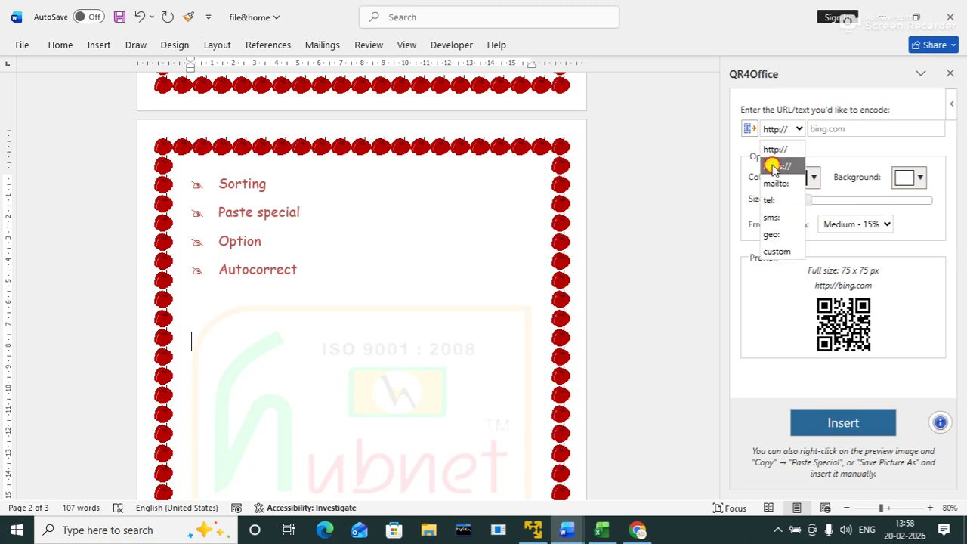
pyautogui.click(772, 167)
pyautogui.click(856, 127)
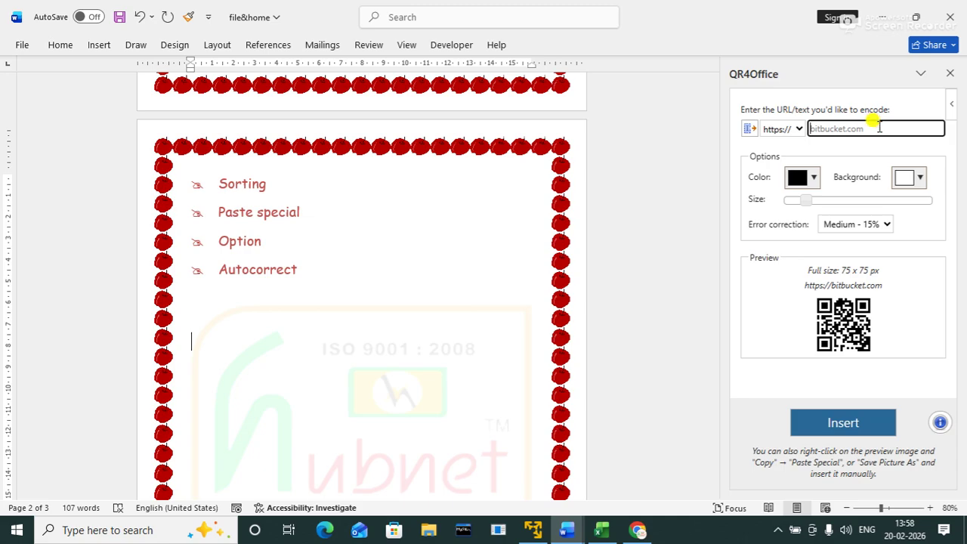
pyautogui.write('www.')
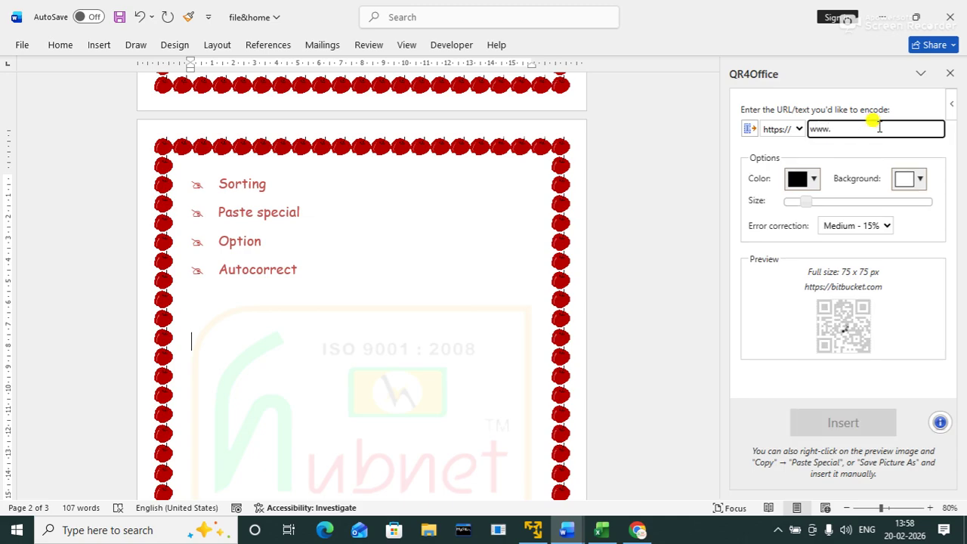
pyautogui.press('BackSpace')
pyautogui.press('BackSpace')
pyautogui.press('BackSpace')
pyautogui.press('BackSpace')
pyautogui.write('hubne')
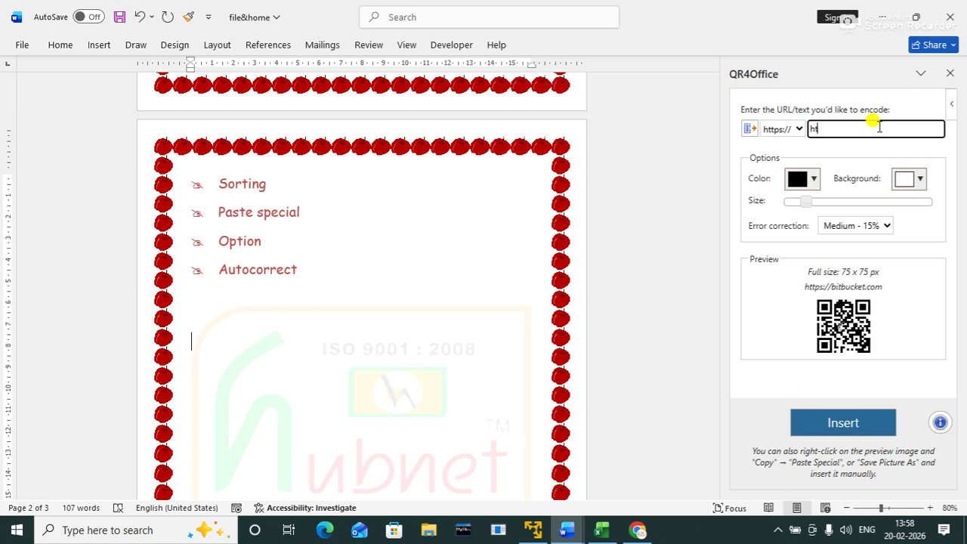
pyautogui.write('ttech.net')
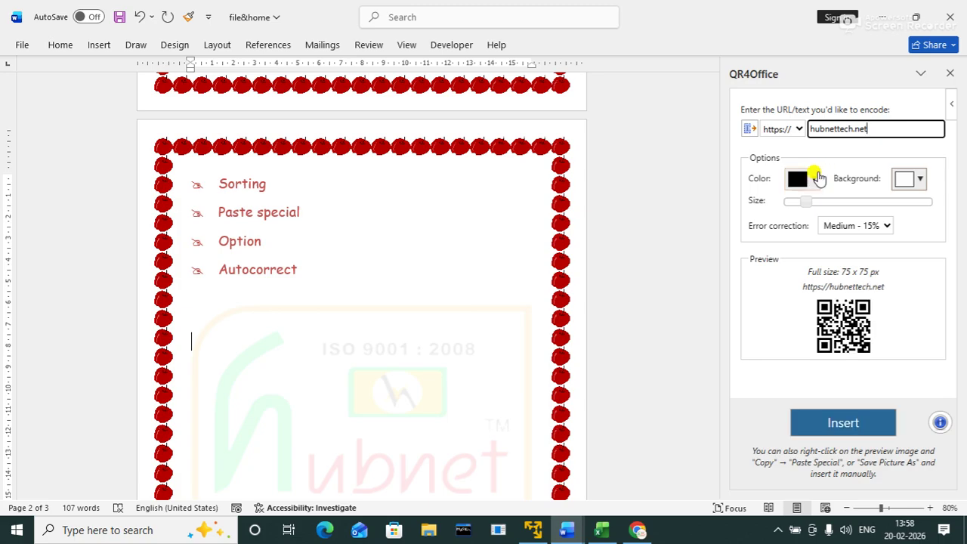
pyautogui.click(812, 180)
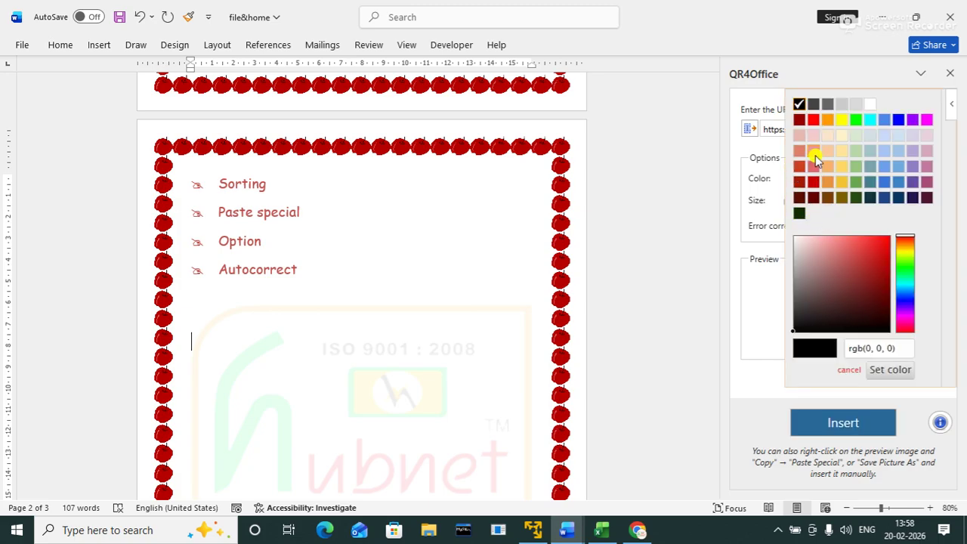
pyautogui.click(870, 182)
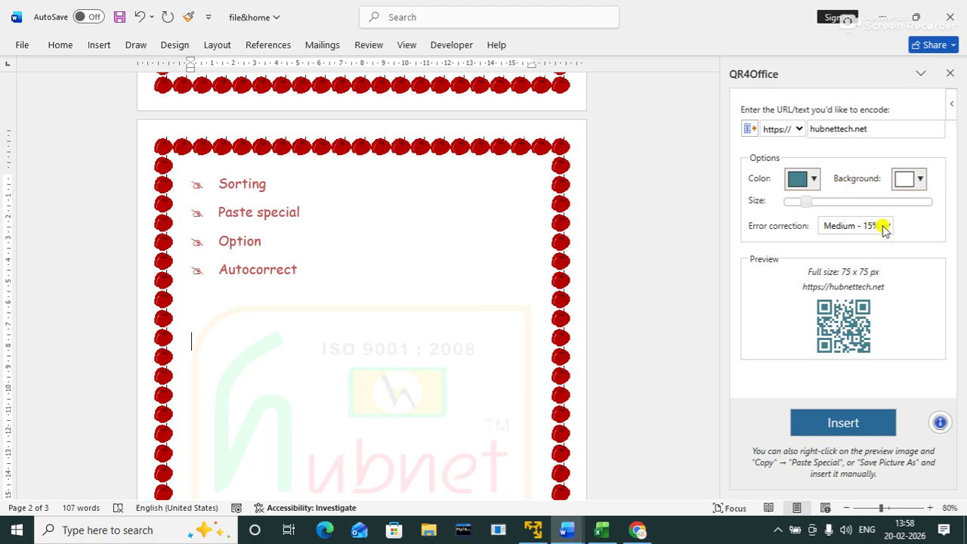
pyautogui.moveTo(808, 202); pyautogui.dragTo(831, 202)
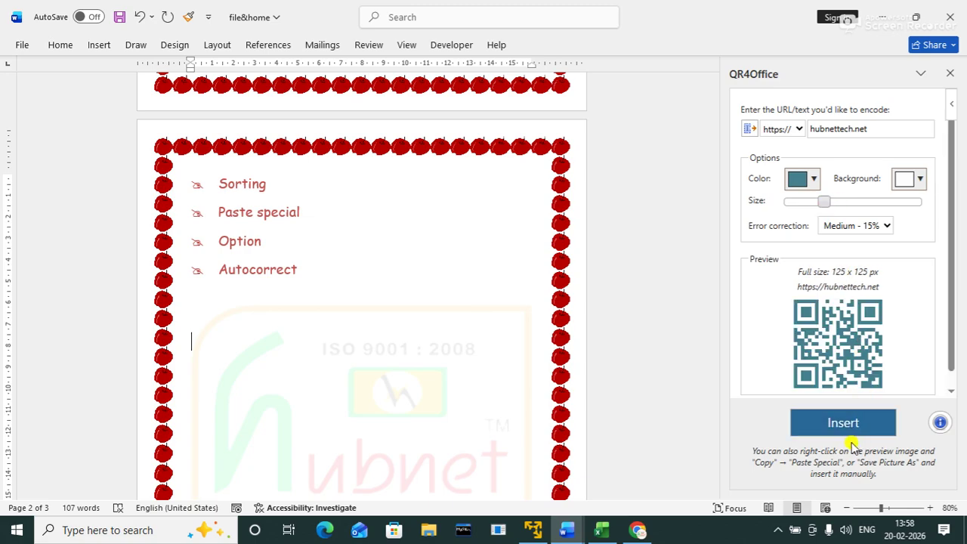
# Step: Insert the teal QR code, make it float with text wrapping, and move it beside the bullet list
pyautogui.click(841, 426)
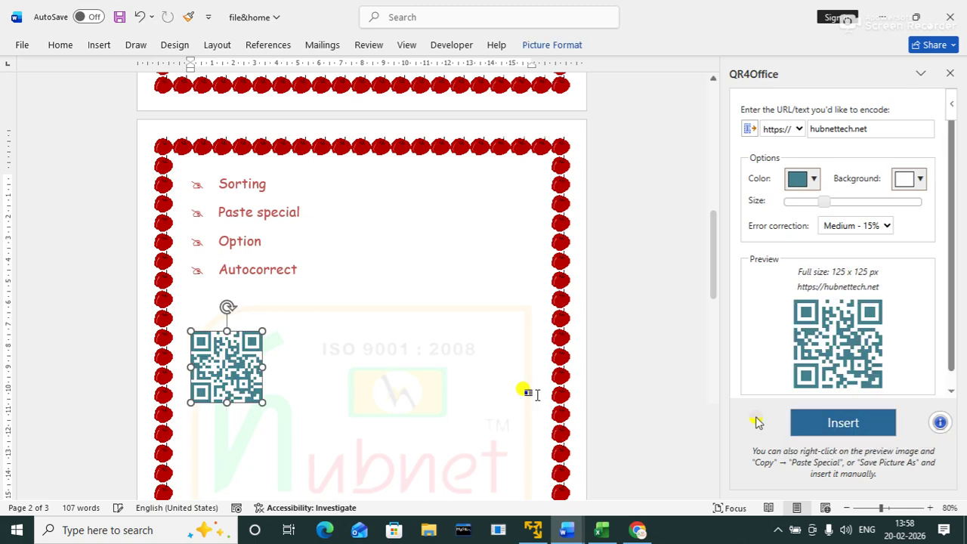
pyautogui.moveTo(209, 367); pyautogui.dragTo(243, 345)
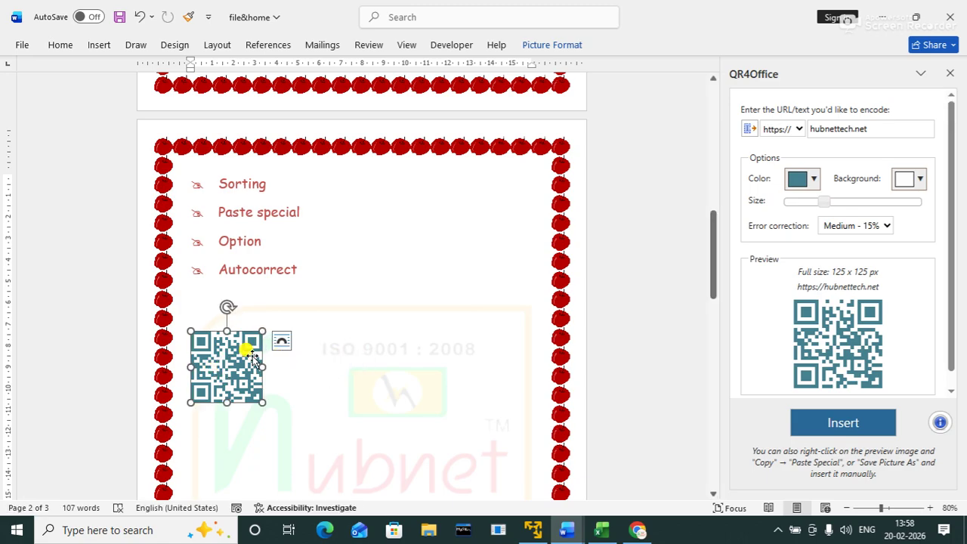
pyautogui.click(281, 340)
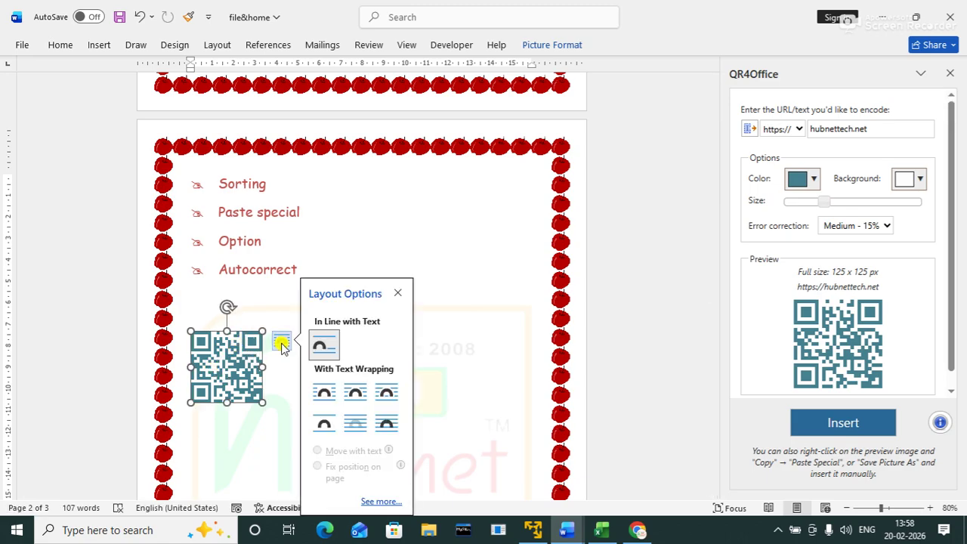
pyautogui.click(355, 392)
pyautogui.moveTo(218, 361); pyautogui.dragTo(433, 312)
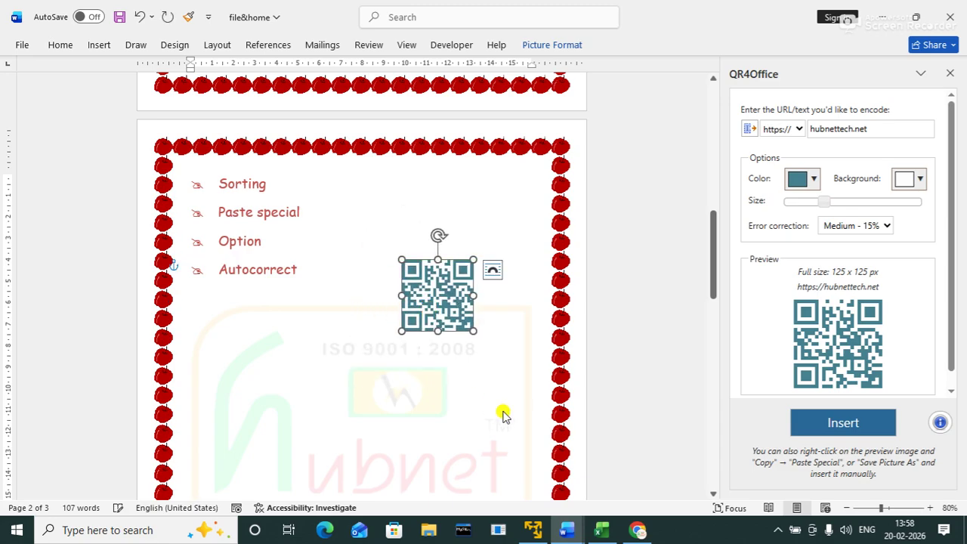
pyautogui.click(549, 356)
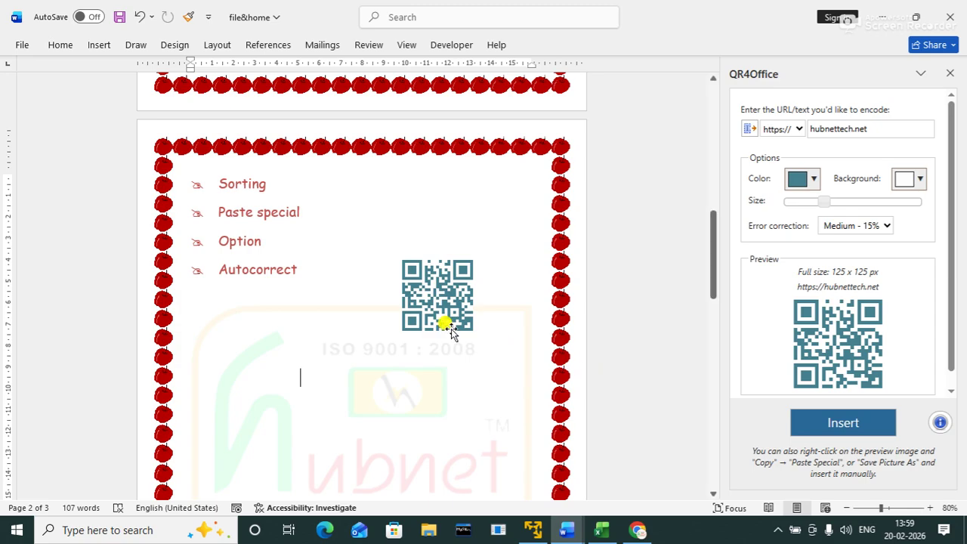
pyautogui.moveTo(431, 302); pyautogui.dragTo(375, 215)
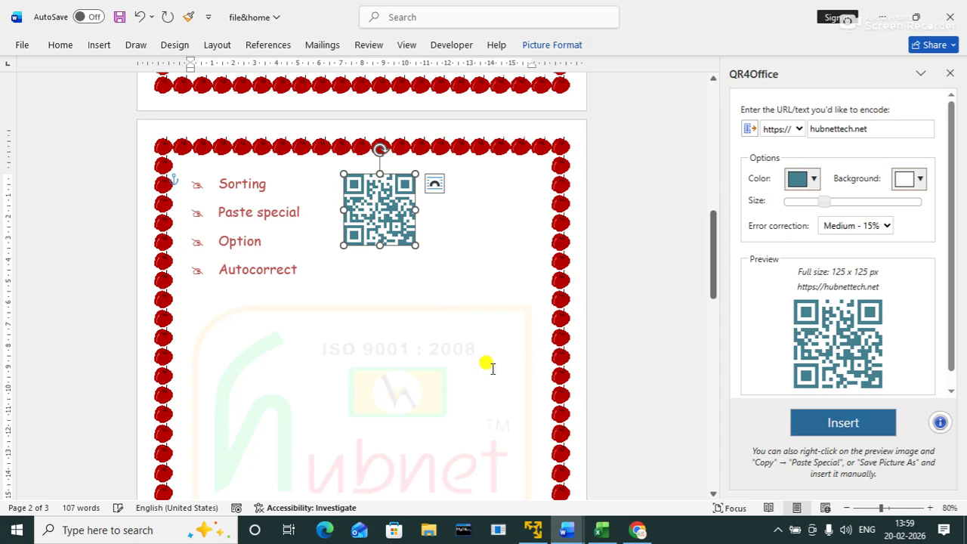
pyautogui.click(440, 358)
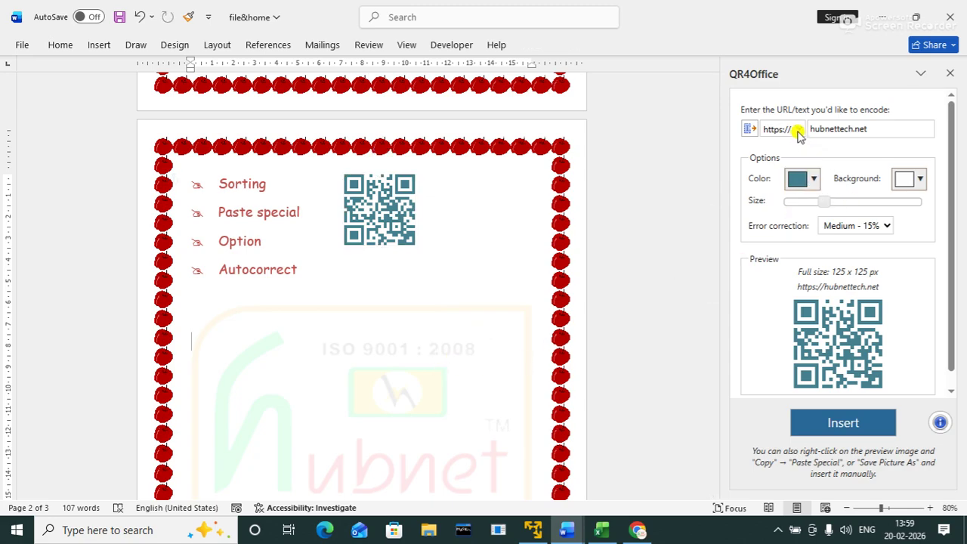
# Step: Insert a dark-red mailto: QR code encoding the contact's e-mail address
pyautogui.click(797, 132)
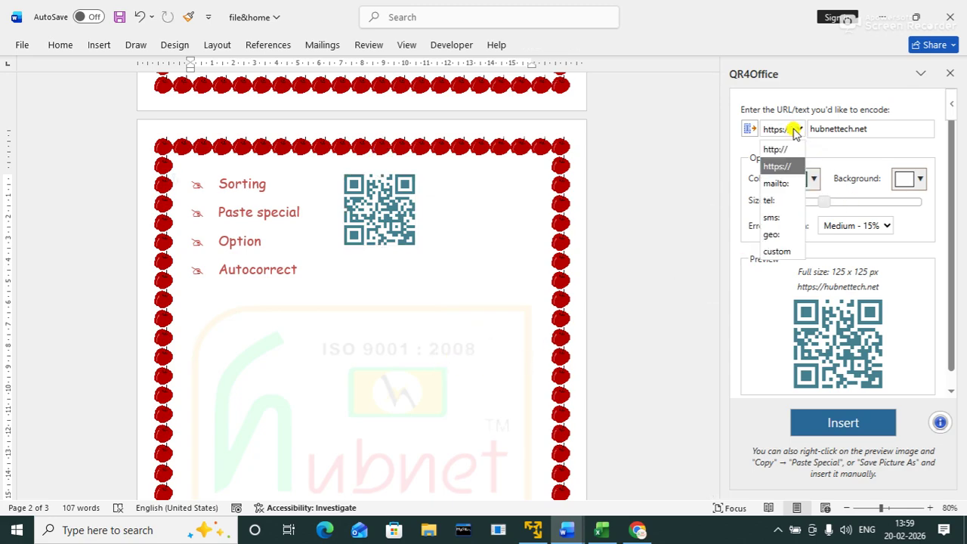
pyautogui.click(775, 183)
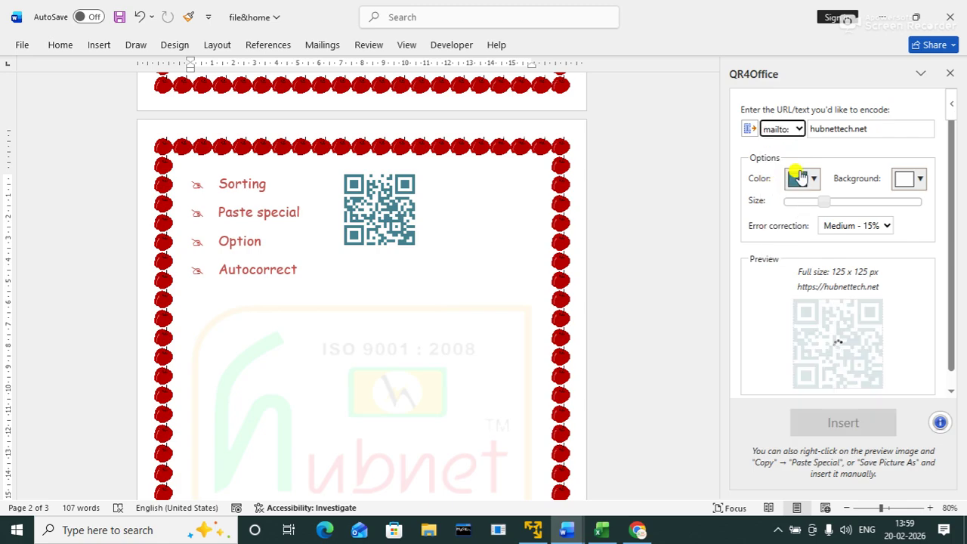
pyautogui.click(879, 132)
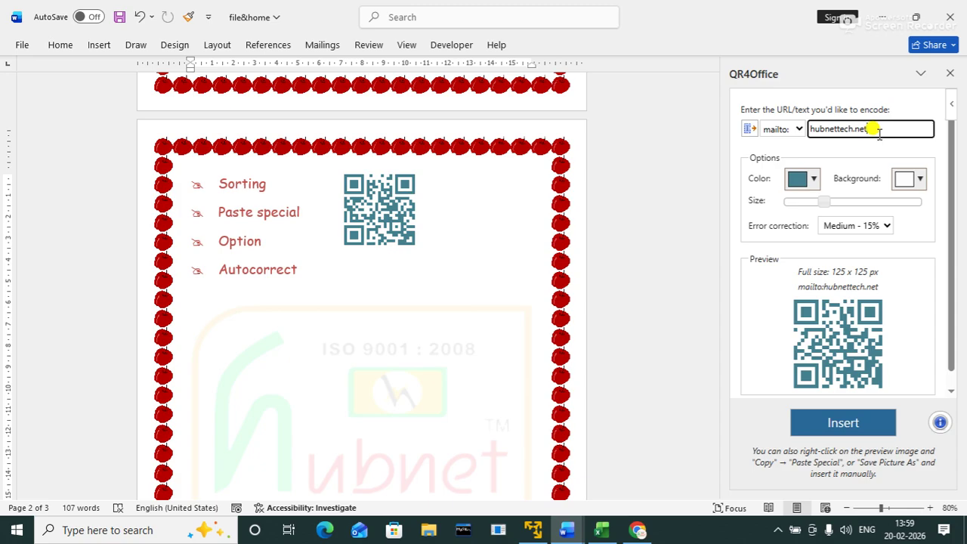
pyautogui.moveTo(877, 130); pyautogui.dragTo(803, 123)
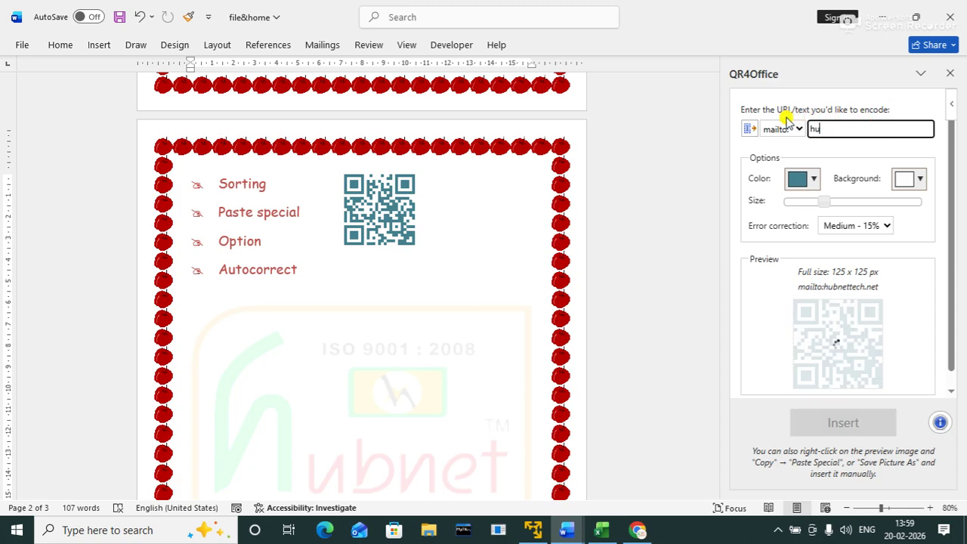
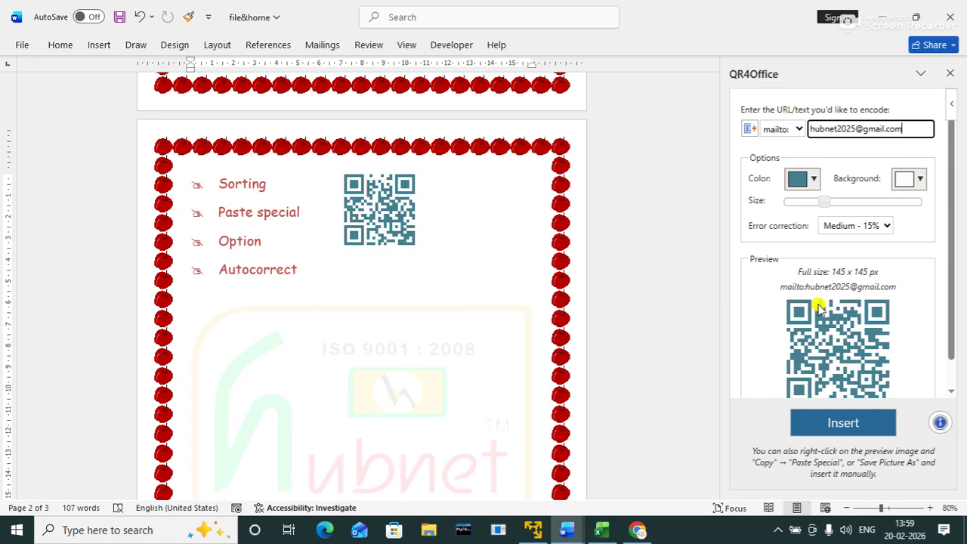
pyautogui.click(813, 187)
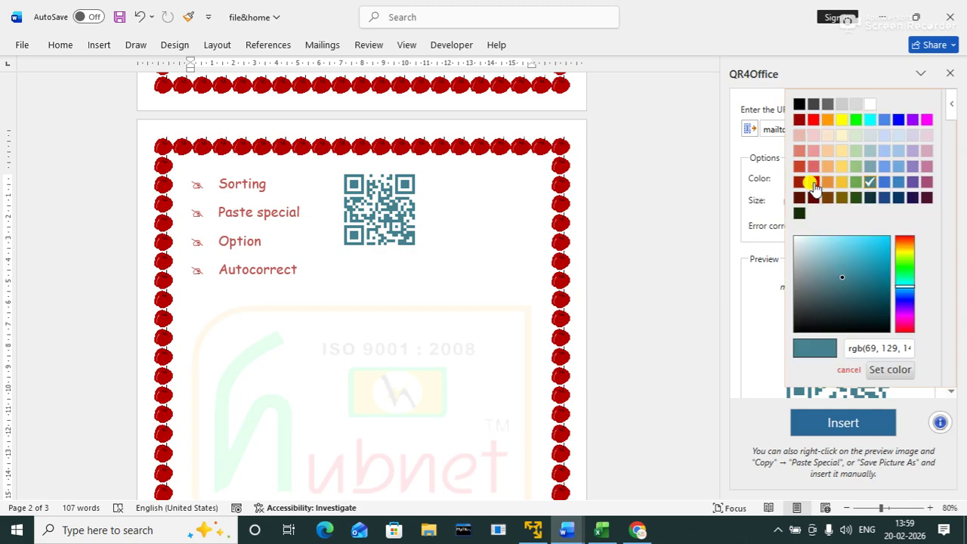
pyautogui.click(800, 188)
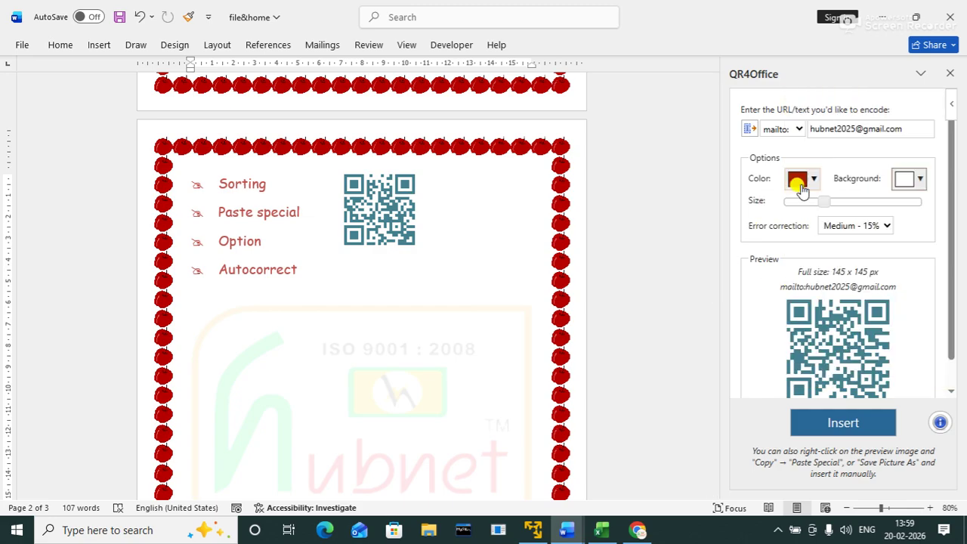
pyautogui.click(836, 424)
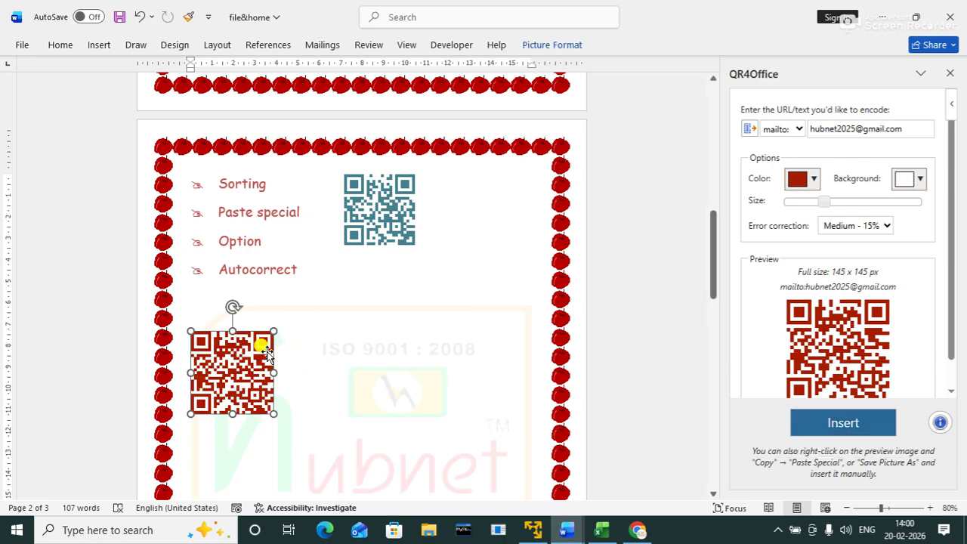
# Step: Give the red e-mail QR code Square wrapping and move it beside the teal code
pyautogui.click(305, 344)
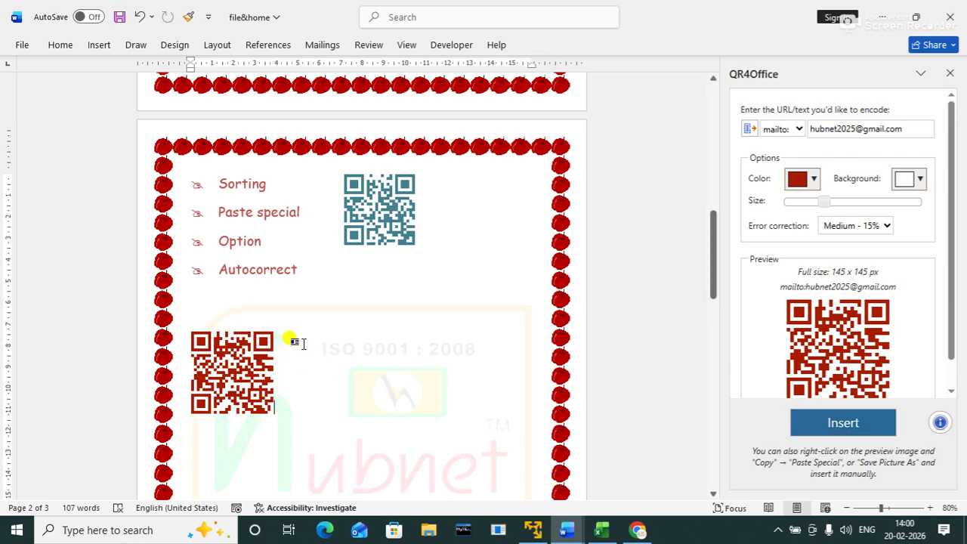
pyautogui.click(245, 341)
pyautogui.click(292, 341)
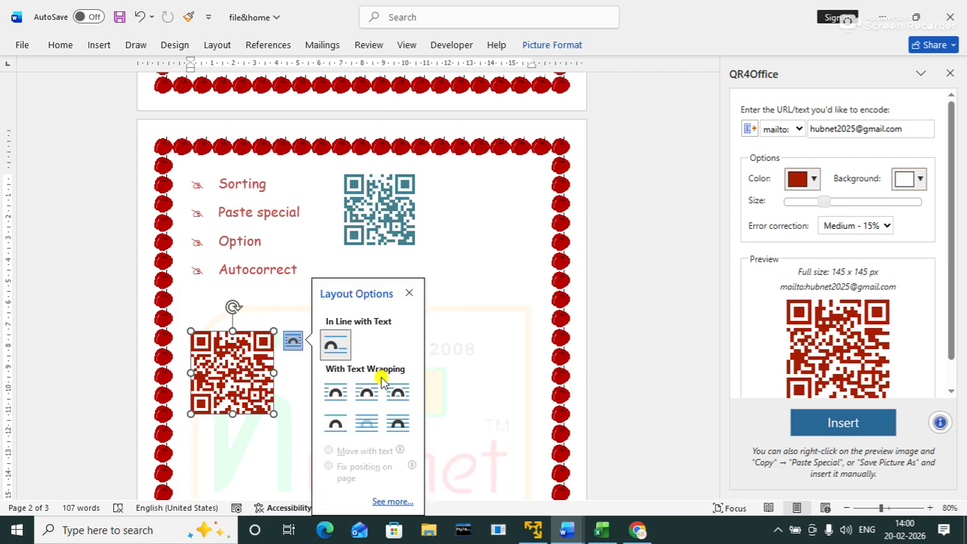
pyautogui.click(367, 393)
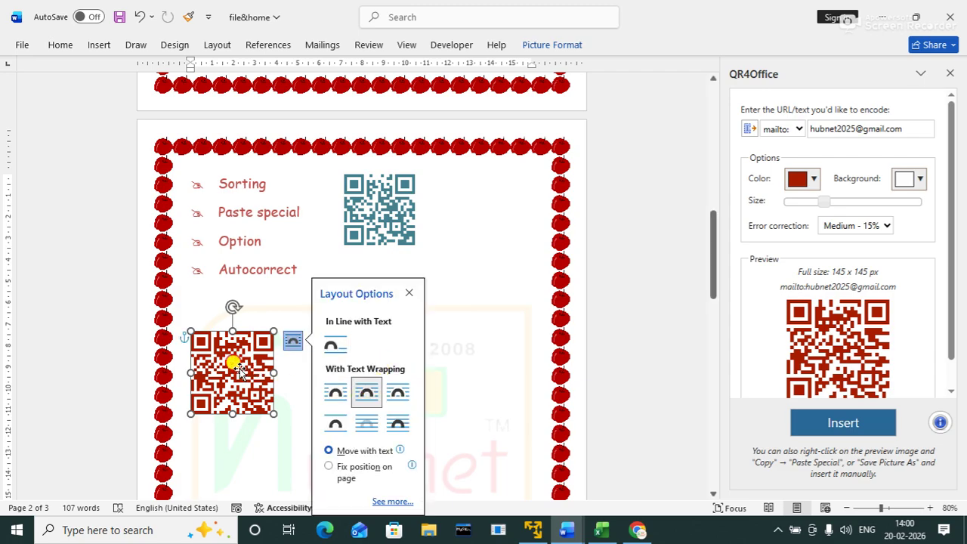
pyautogui.moveTo(234, 365); pyautogui.dragTo(477, 302)
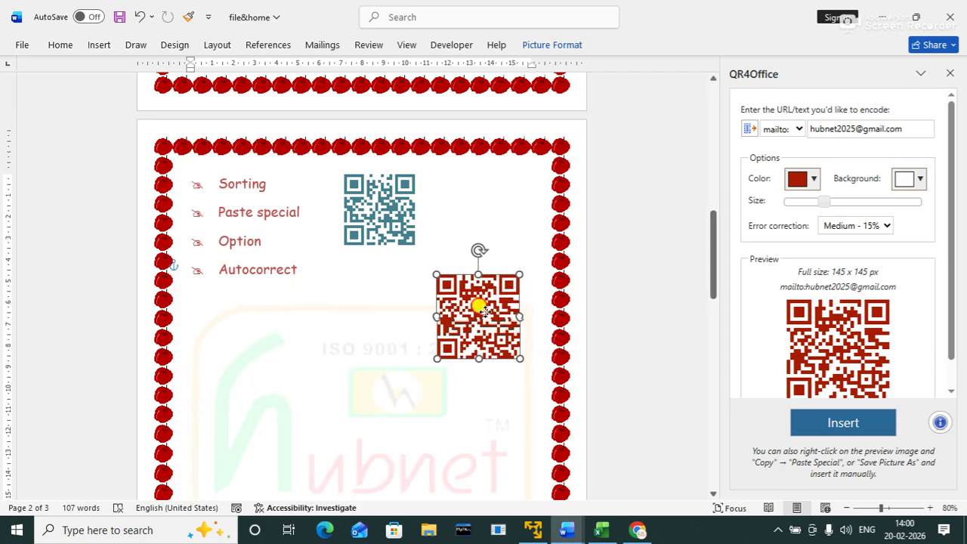
pyautogui.click(423, 380)
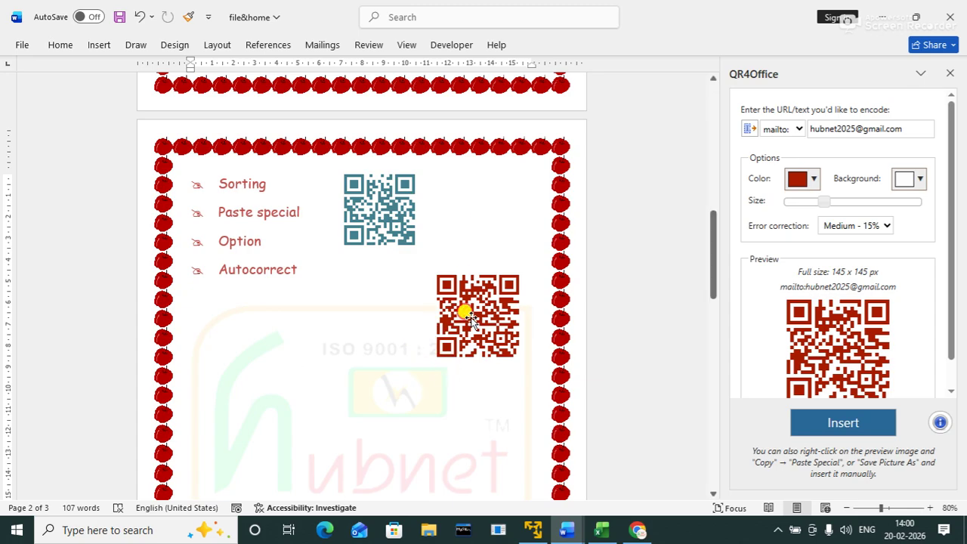
pyautogui.moveTo(459, 309); pyautogui.dragTo(473, 188)
pyautogui.click(423, 355)
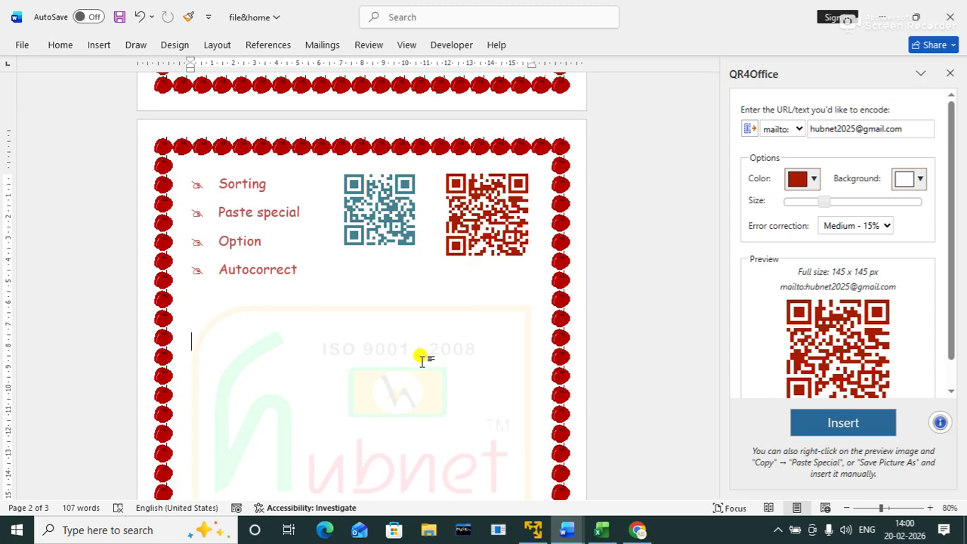
# Step: Insert a green tel: QR code encoding the contact's phone number
pyautogui.click(801, 132)
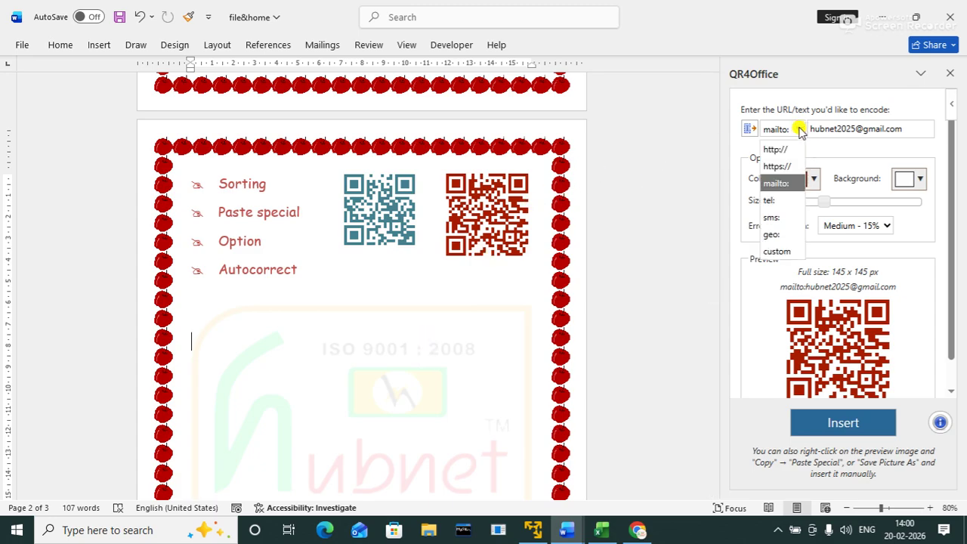
pyautogui.click(771, 202)
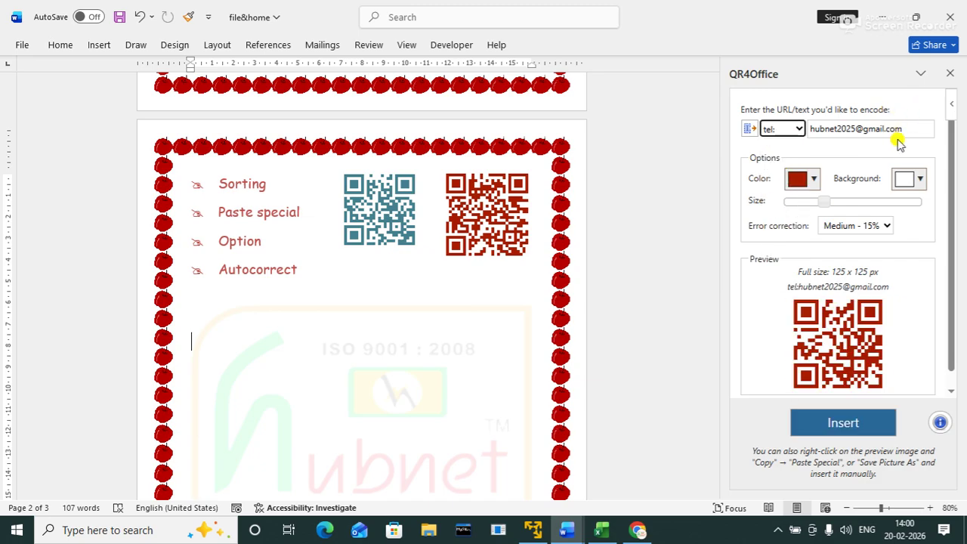
pyautogui.moveTo(899, 129); pyautogui.dragTo(787, 133)
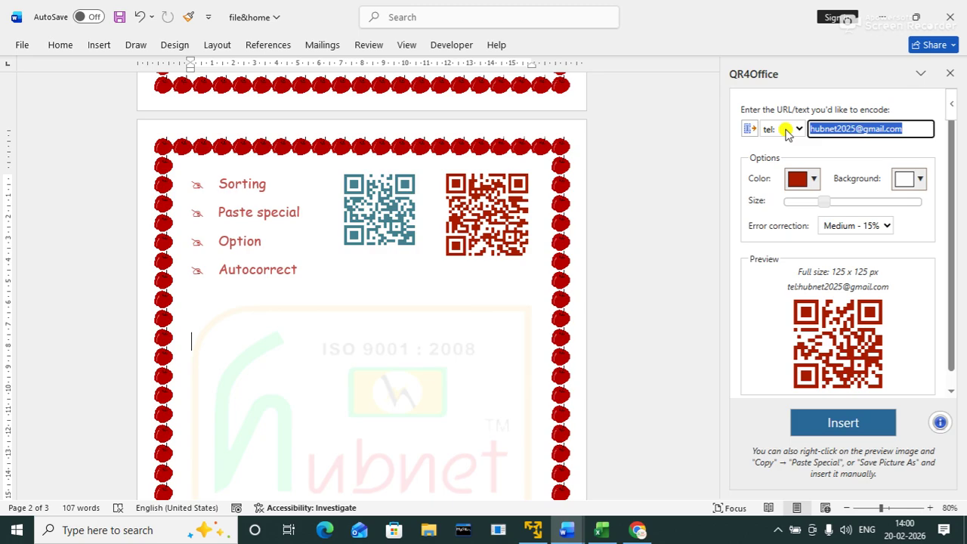
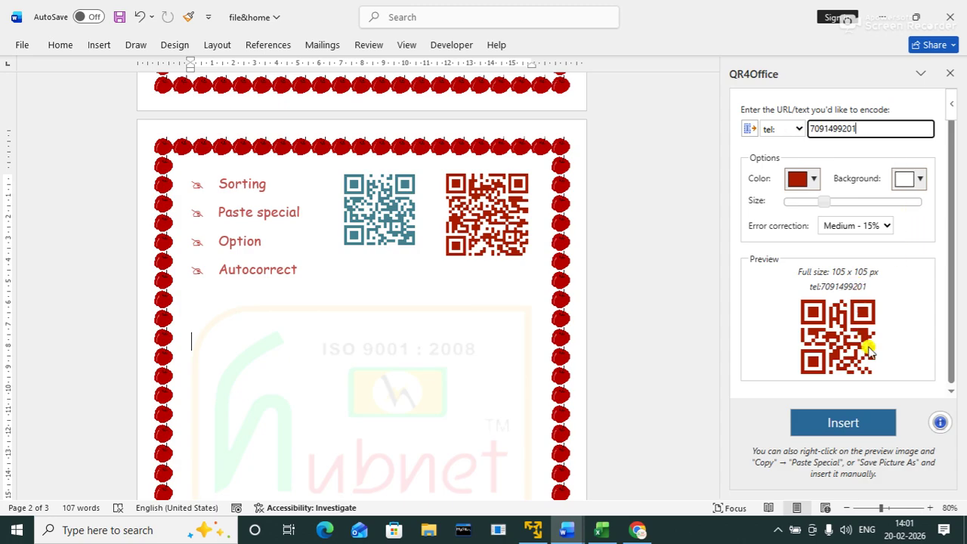
pyautogui.click(807, 180)
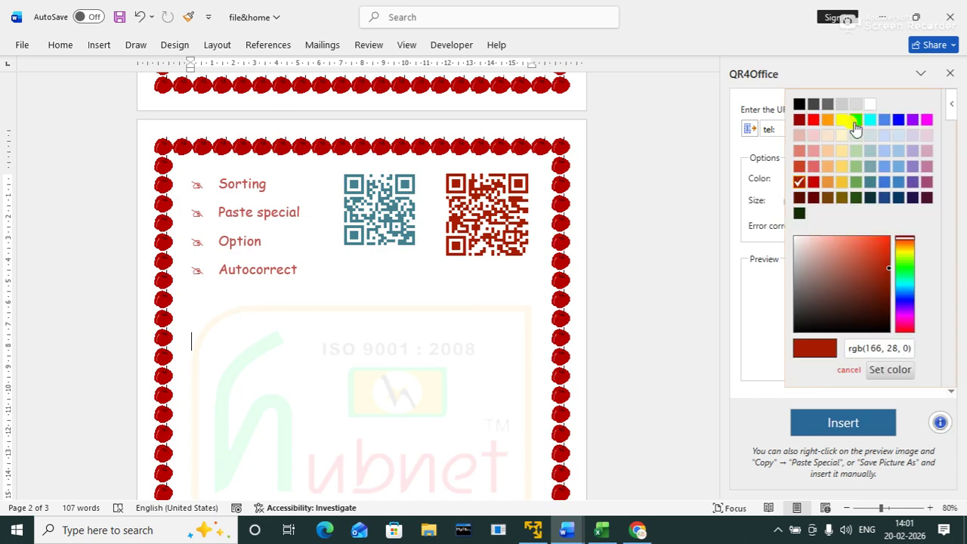
pyautogui.click(854, 182)
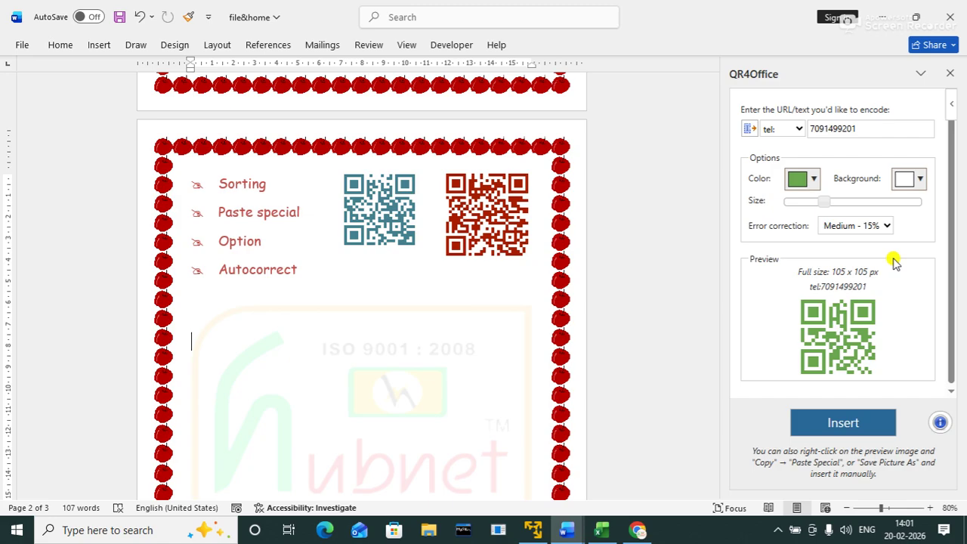
pyautogui.click(855, 425)
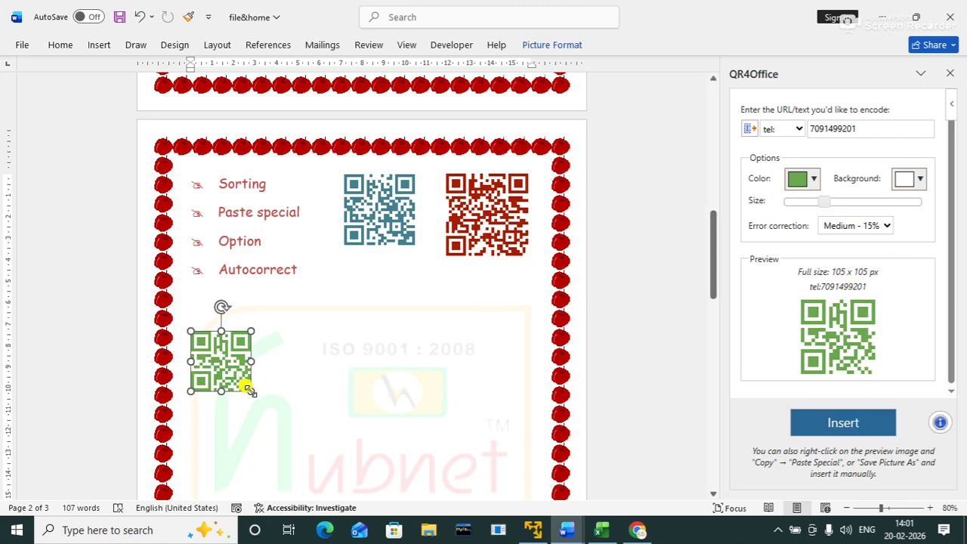
# Step: Enlarge the green phone QR code, wrap it Square, and place it under the red code
pyautogui.moveTo(254, 390); pyautogui.dragTo(288, 407)
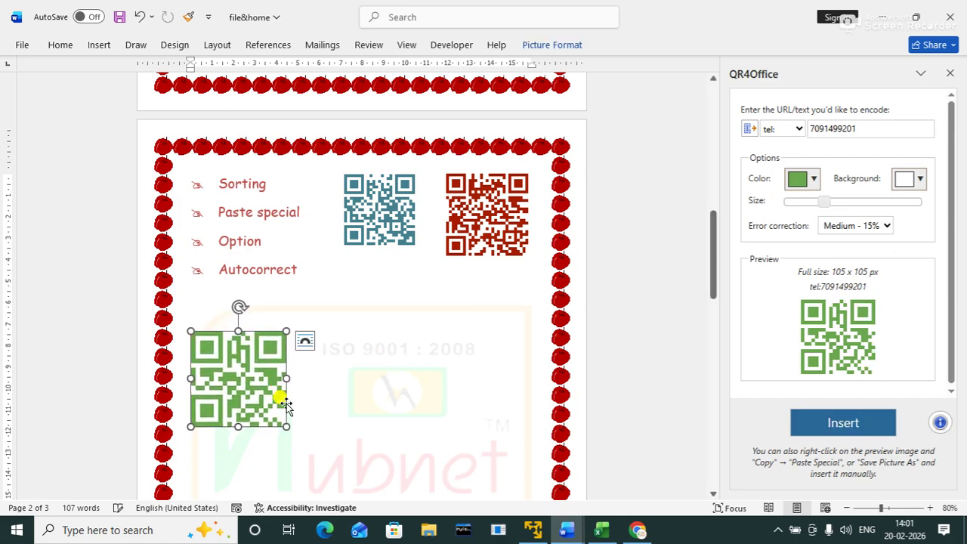
pyautogui.click(304, 340)
pyautogui.click(376, 391)
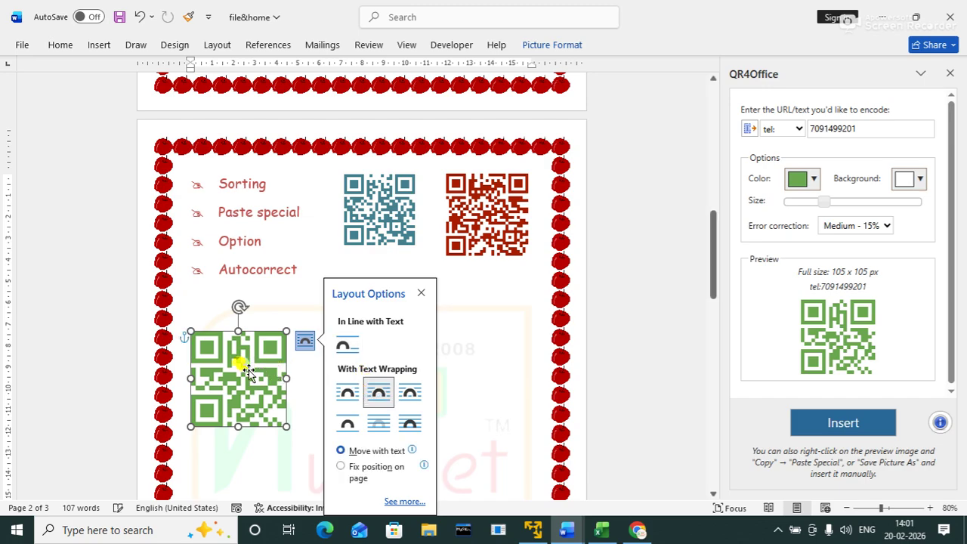
pyautogui.moveTo(237, 368); pyautogui.dragTo(481, 314)
pyautogui.click(339, 377)
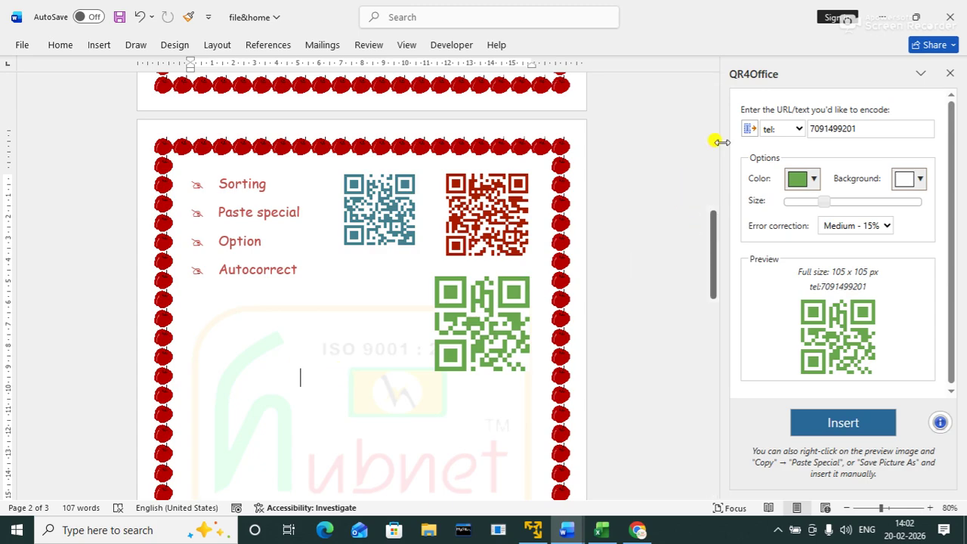
# Step: Open the QR4Office prefix list showing the available QR code types
pyautogui.click(798, 130)
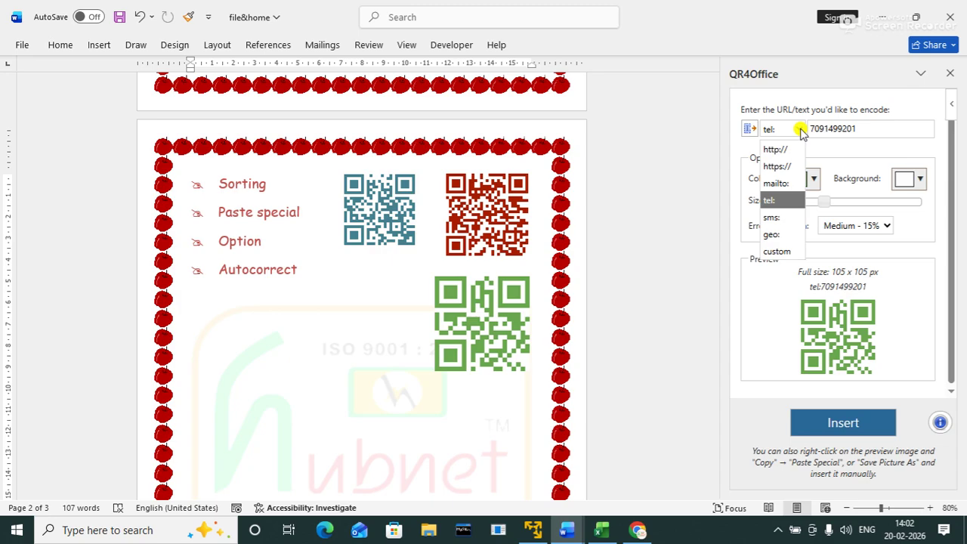
# Step: Switch the QR code type to geo:, select the old number, and switch to Chrome
pyautogui.click(771, 237)
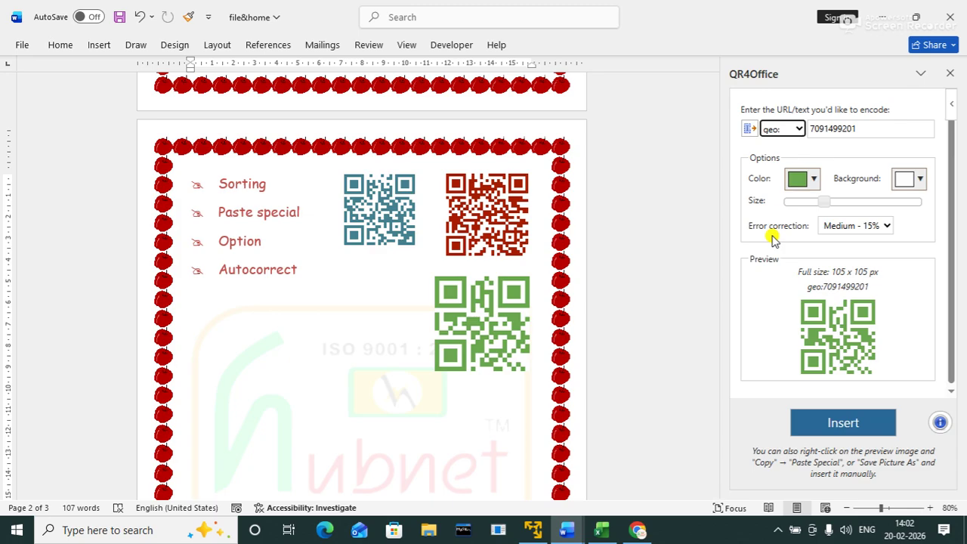
pyautogui.doubleClick(819, 125)
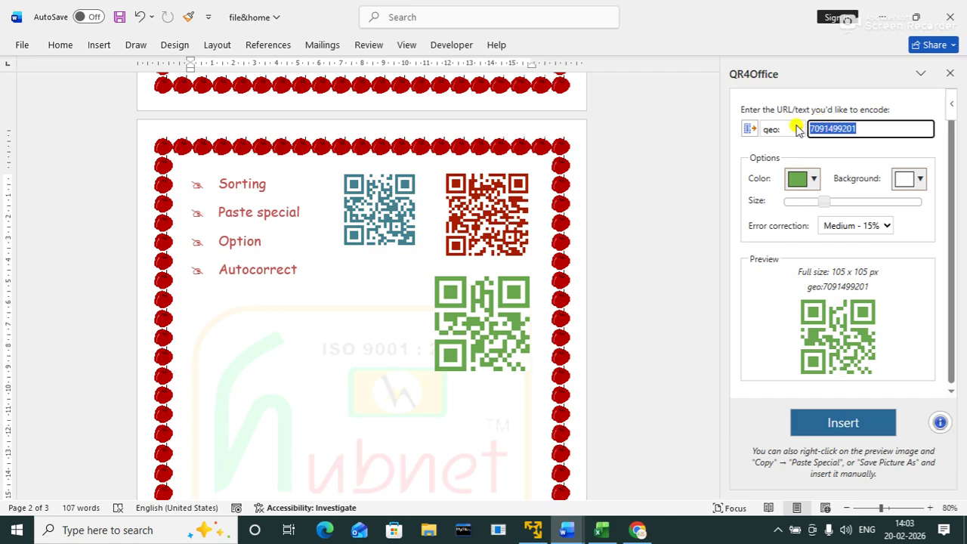
pyautogui.click(637, 530)
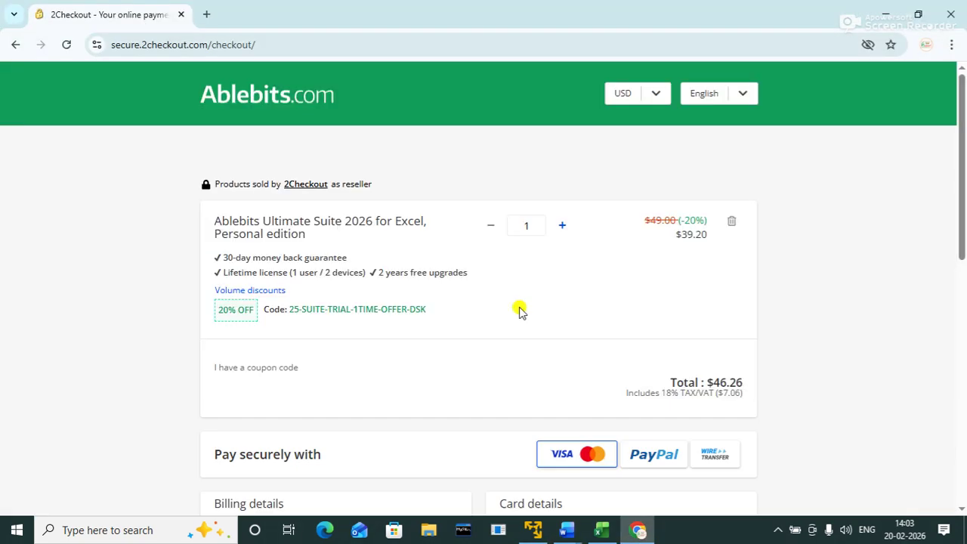
# Step: Search 'google map' in a new tab and open Google Maps
pyautogui.click(206, 14)
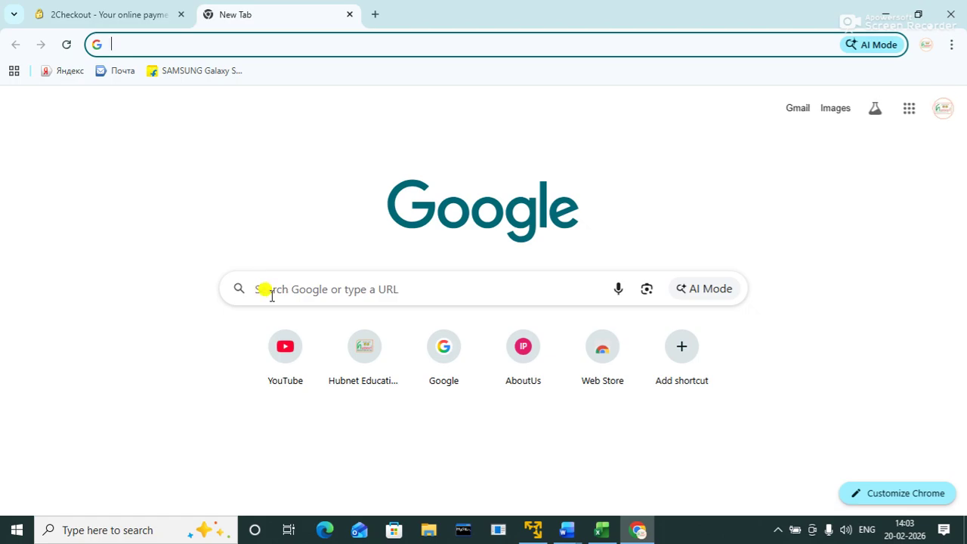
pyautogui.click(266, 291)
pyautogui.write('google map')
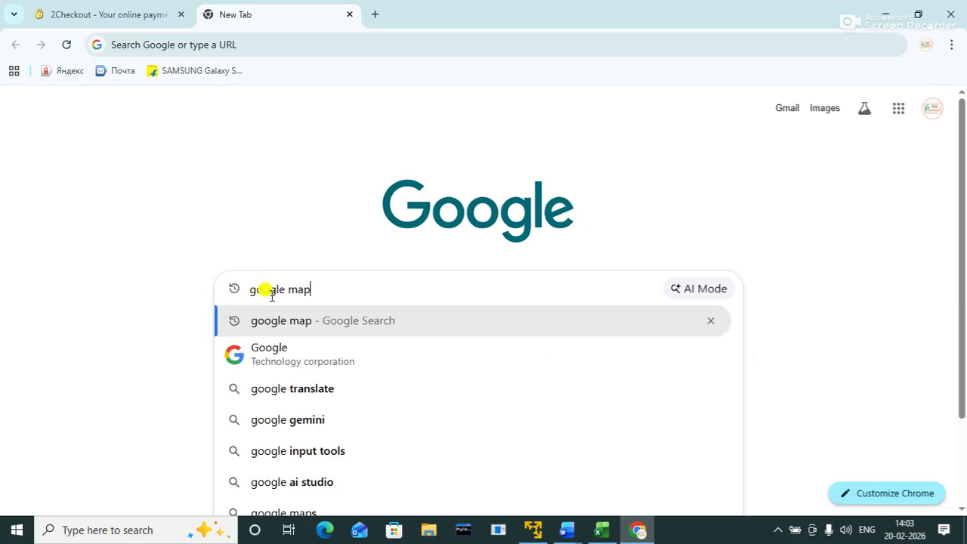
pyautogui.press('Return')
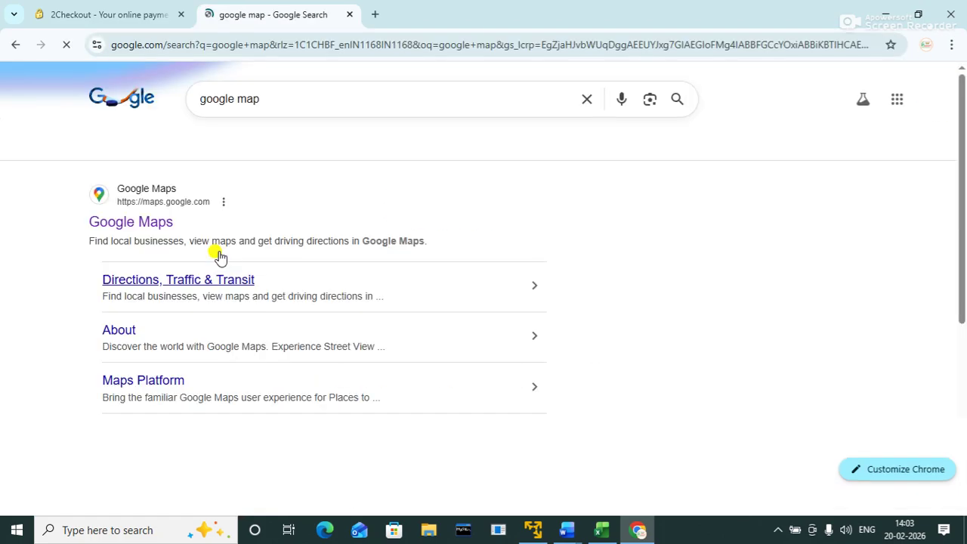
pyautogui.click(143, 224)
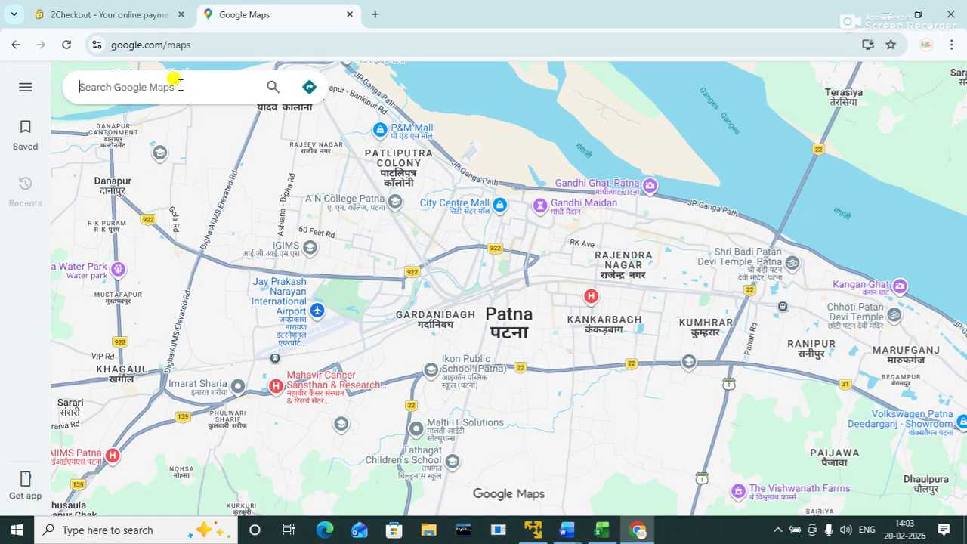
# Step: Find Hubnet in Maps, copy its share link, and close the browser
pyautogui.write('hubnet')
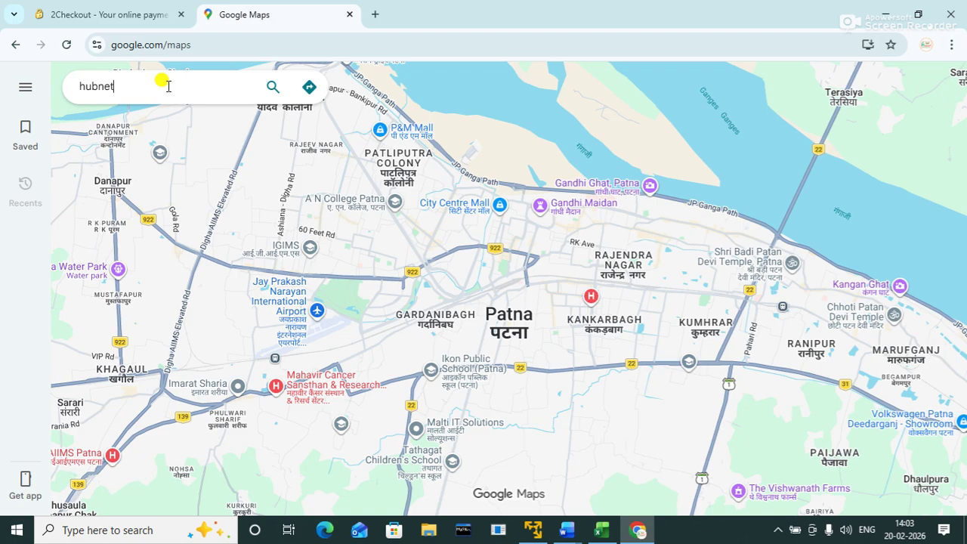
pyautogui.press('Return')
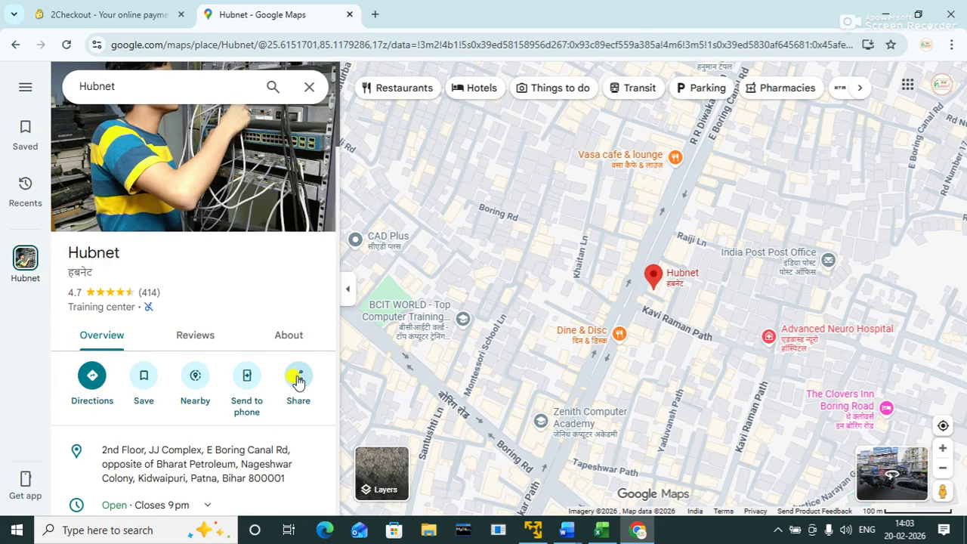
pyautogui.click(298, 379)
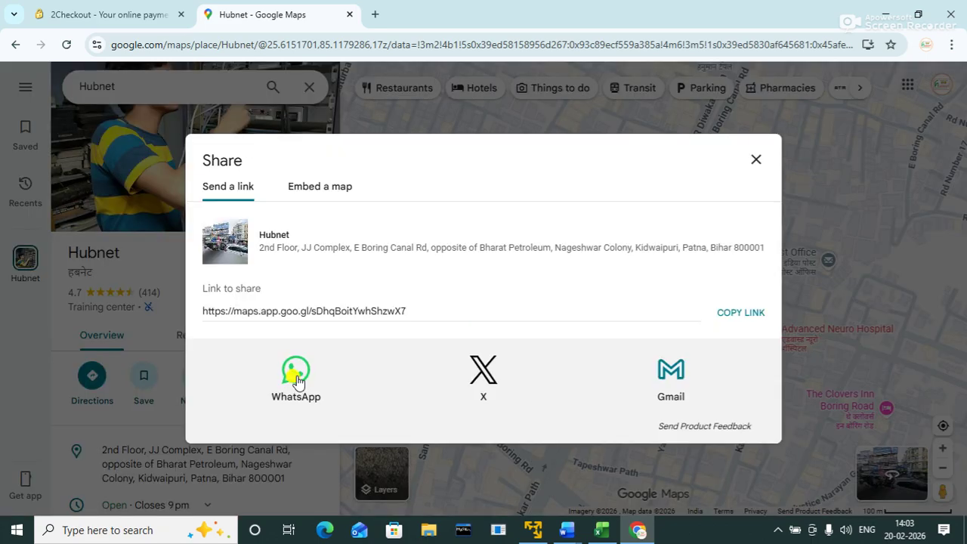
pyautogui.click(734, 317)
pyautogui.click(756, 160)
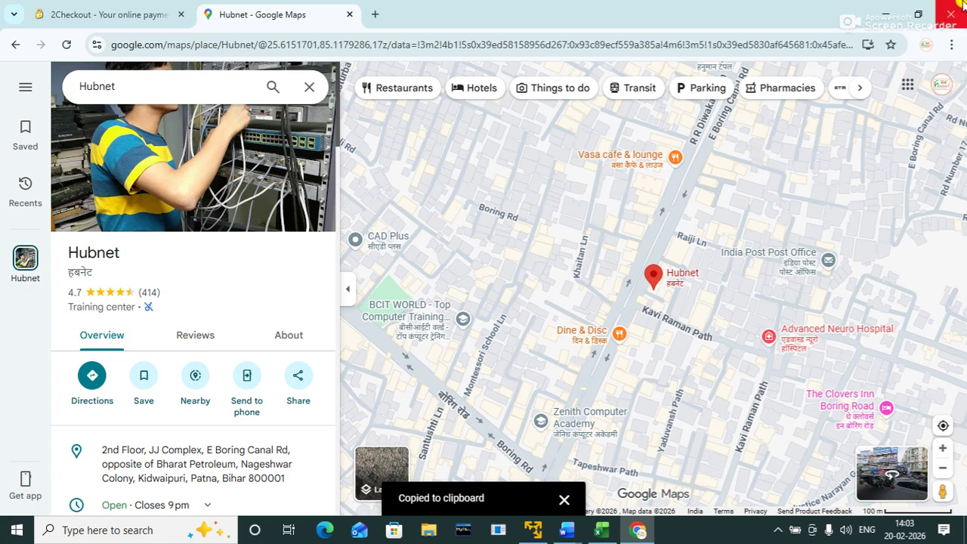
pyautogui.click(936, 14)
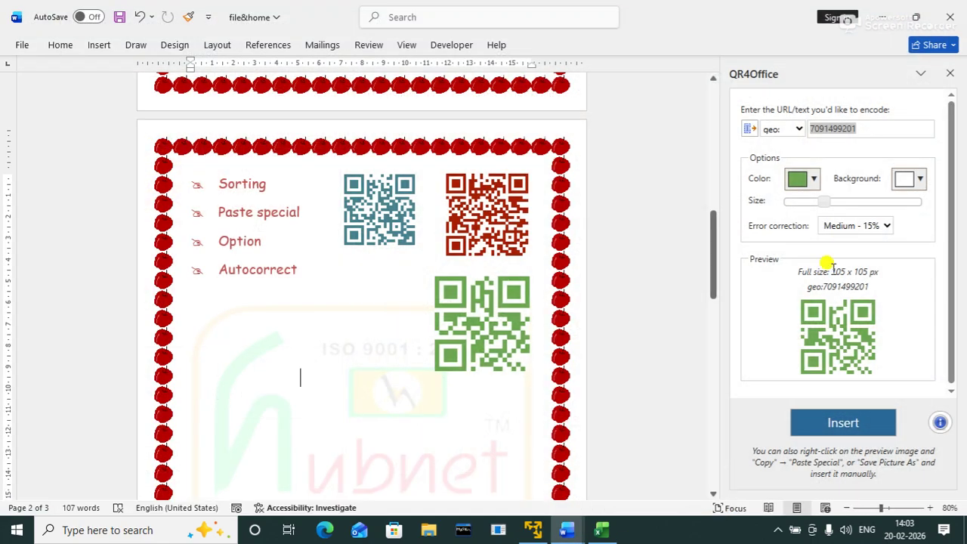
# Step: Paste the Hubnet maps link on page 3 and insert a magenta QR code encoding it
pyautogui.hotkey('ctrl', 'v')
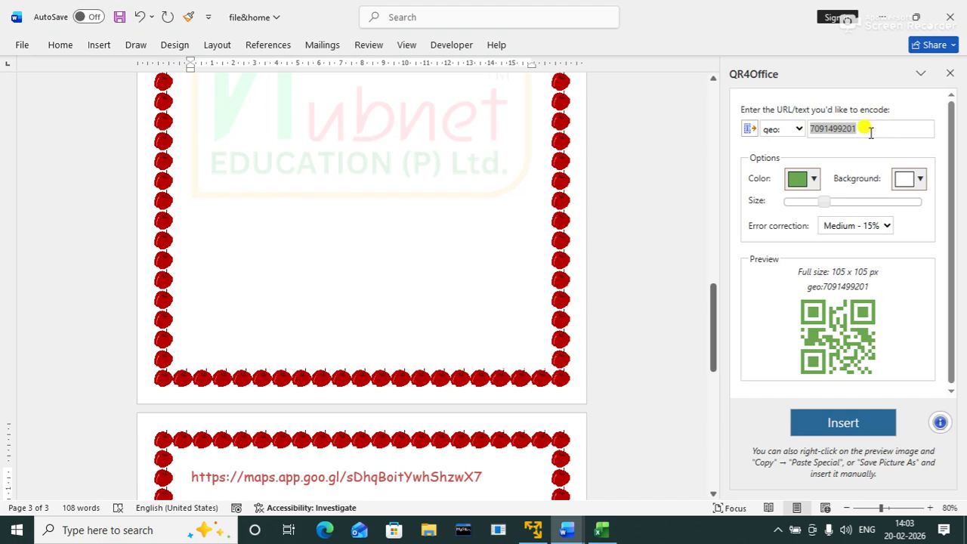
pyautogui.moveTo(858, 124); pyautogui.dragTo(814, 122)
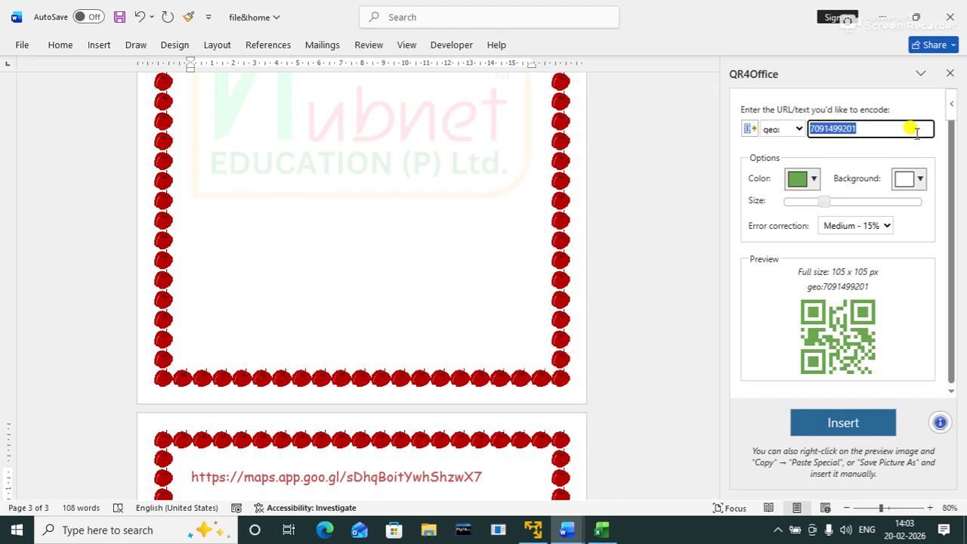
pyautogui.hotkey('ctrl', 'v')
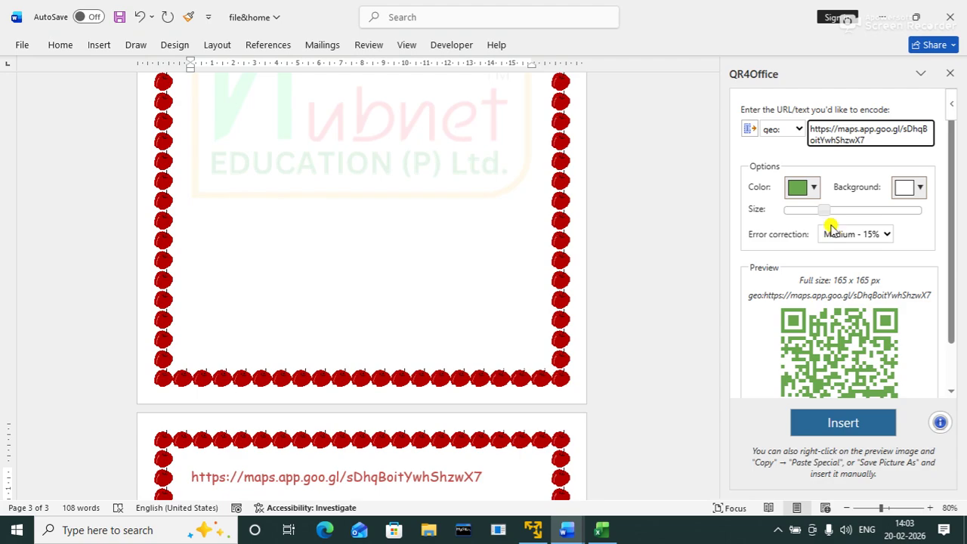
pyautogui.click(814, 189)
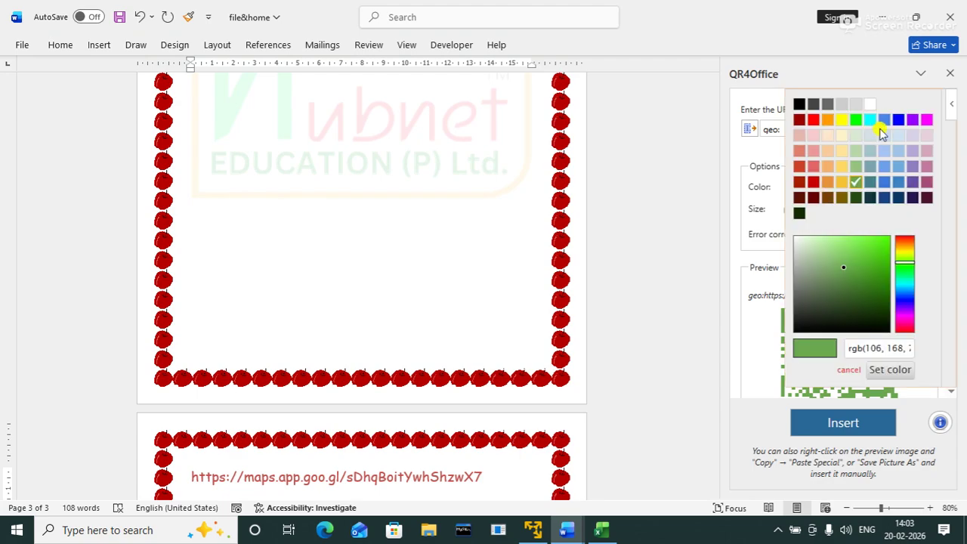
pyautogui.click(925, 120)
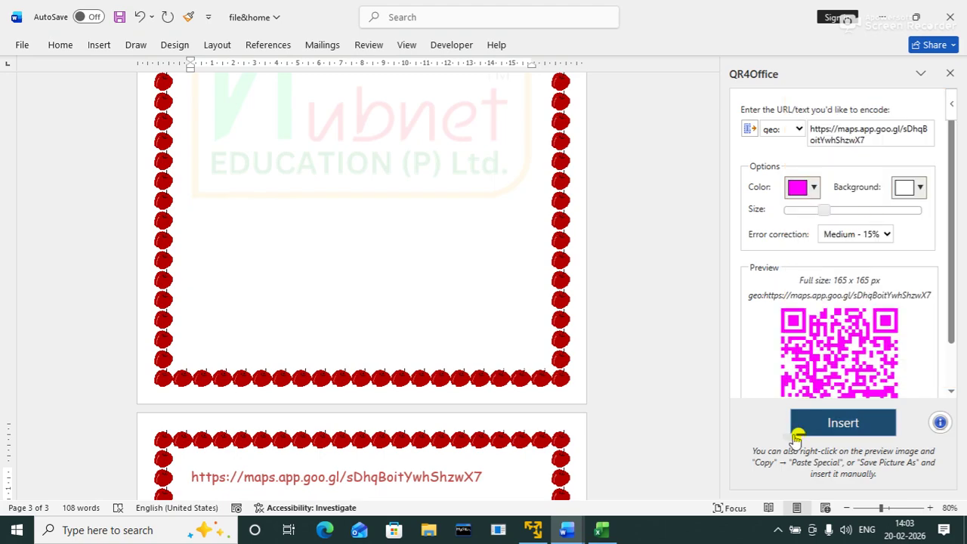
pyautogui.click(828, 417)
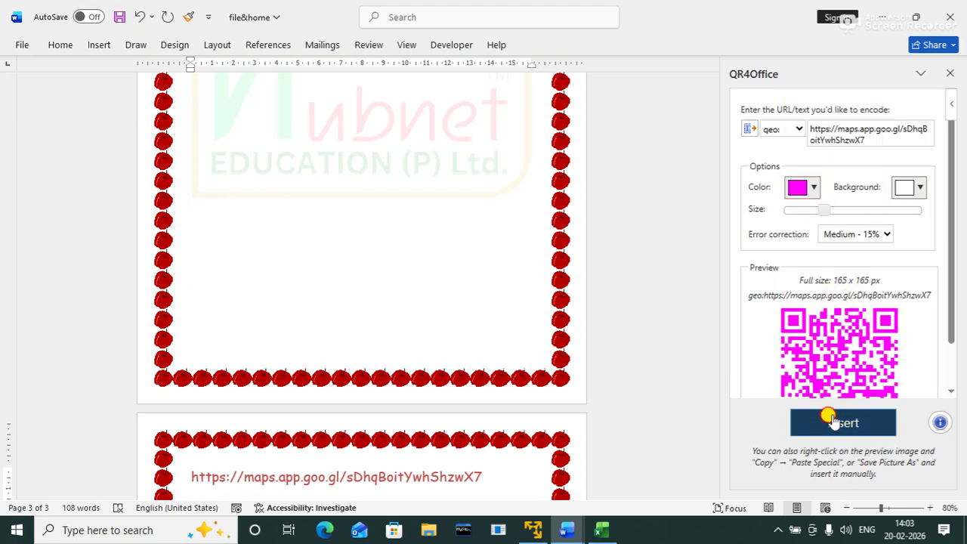
# Step: Give the magenta map QR code Square text wrapping and place it beside list item 3
pyautogui.click(242, 242)
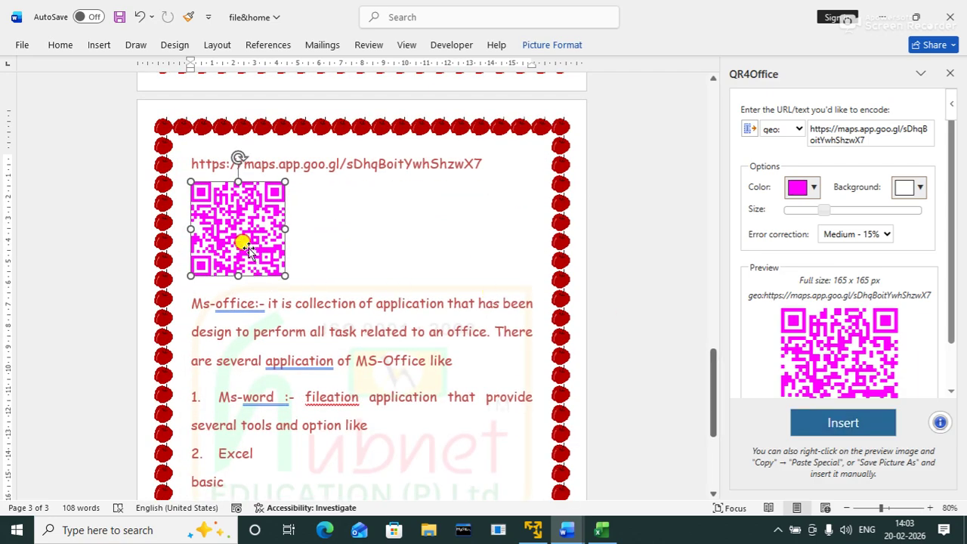
pyautogui.click(304, 189)
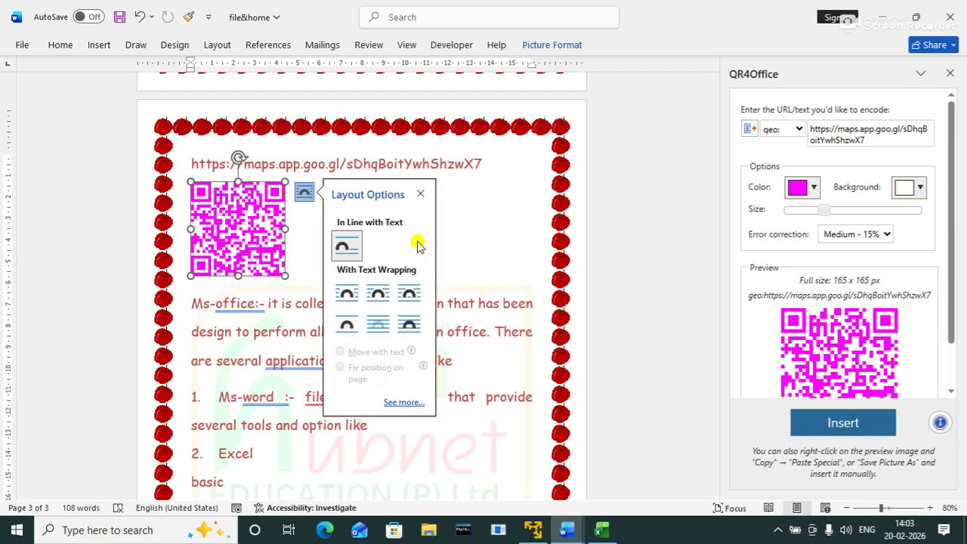
pyautogui.click(378, 293)
pyautogui.moveTo(246, 230); pyautogui.dragTo(419, 417)
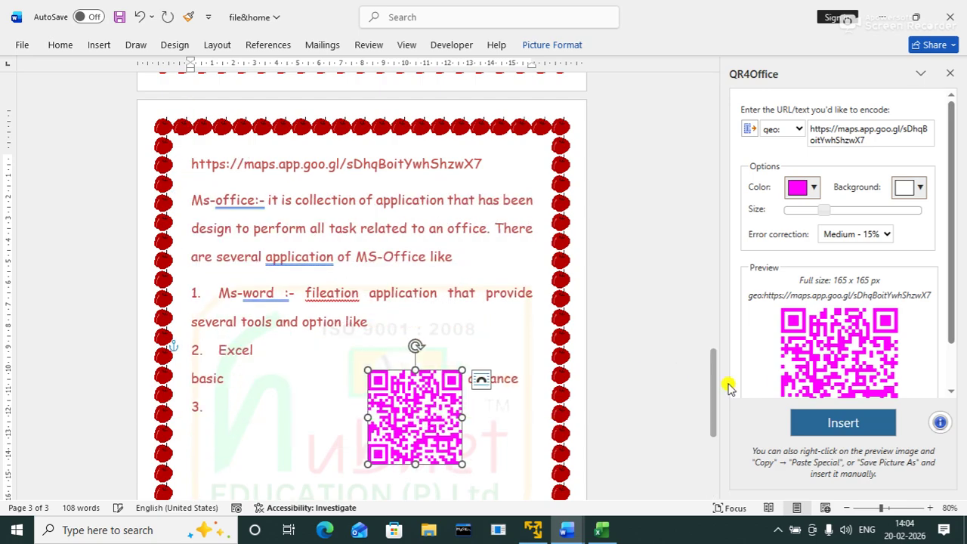
pyautogui.moveTo(714, 388); pyautogui.dragTo(715, 442)
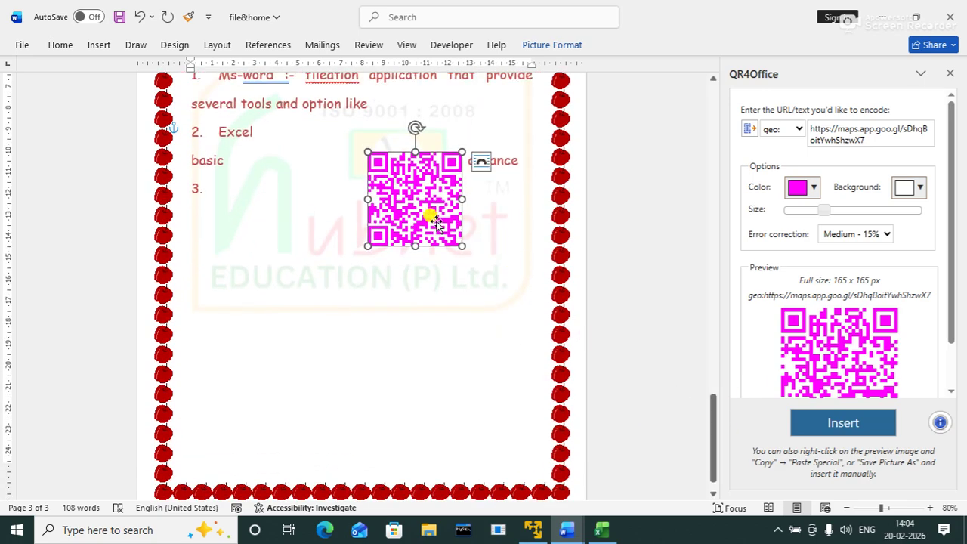
pyautogui.moveTo(427, 212); pyautogui.dragTo(400, 270)
pyautogui.click(661, 277)
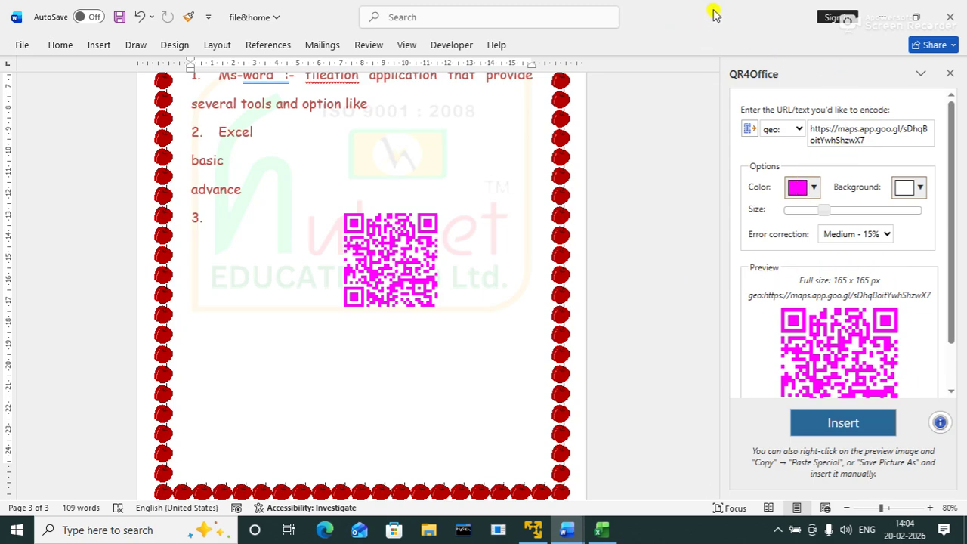
# Step: Minimize the file&home and Document2 Word windows to reveal the desktop
pyautogui.click(878, 21)
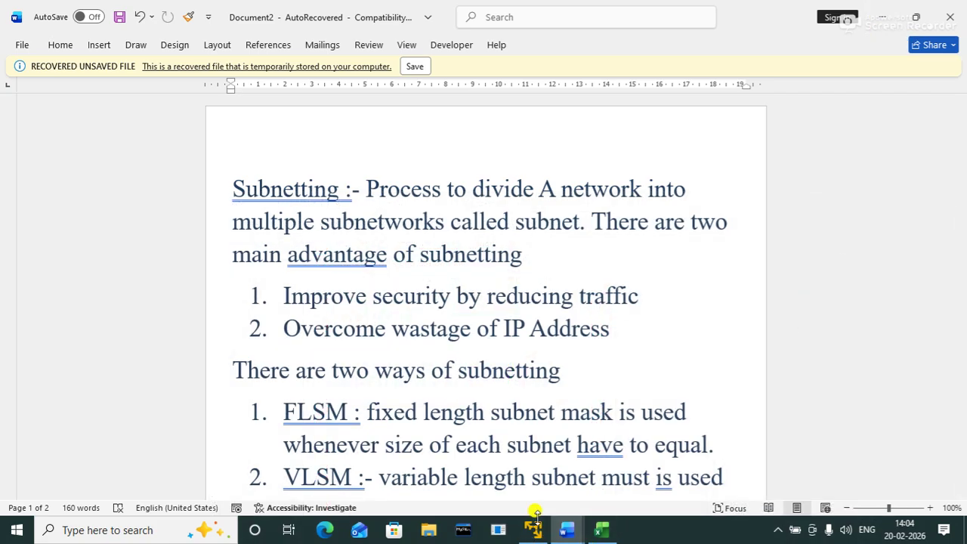
pyautogui.click(879, 18)
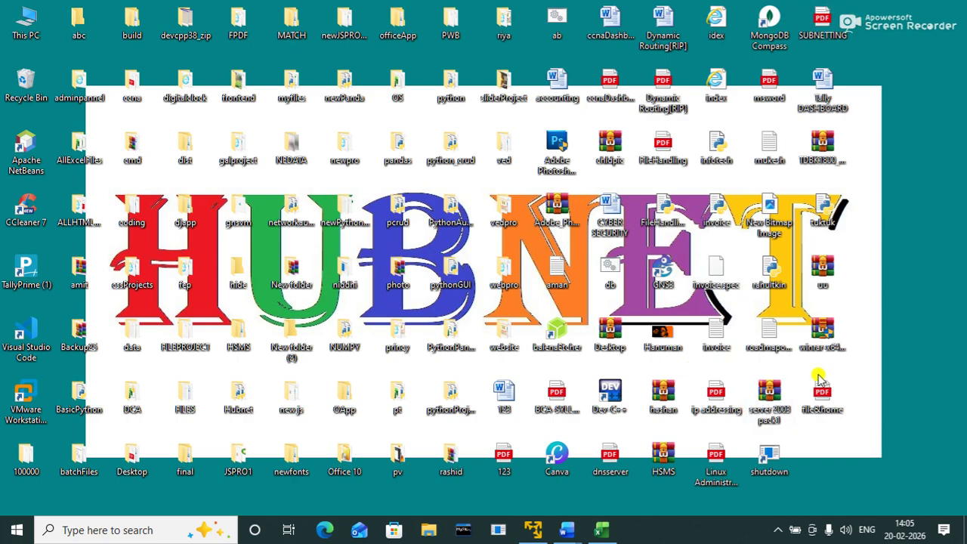
# Step: Launch Google Chrome from Windows search, maximize it, and choose a user profile
pyautogui.press('super')
pyautogui.write('google')
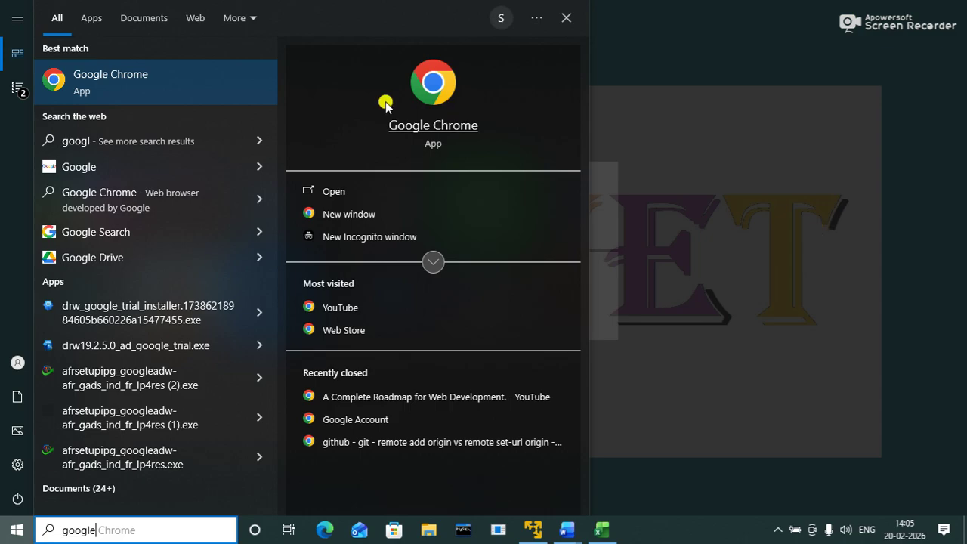
pyautogui.click(252, 102)
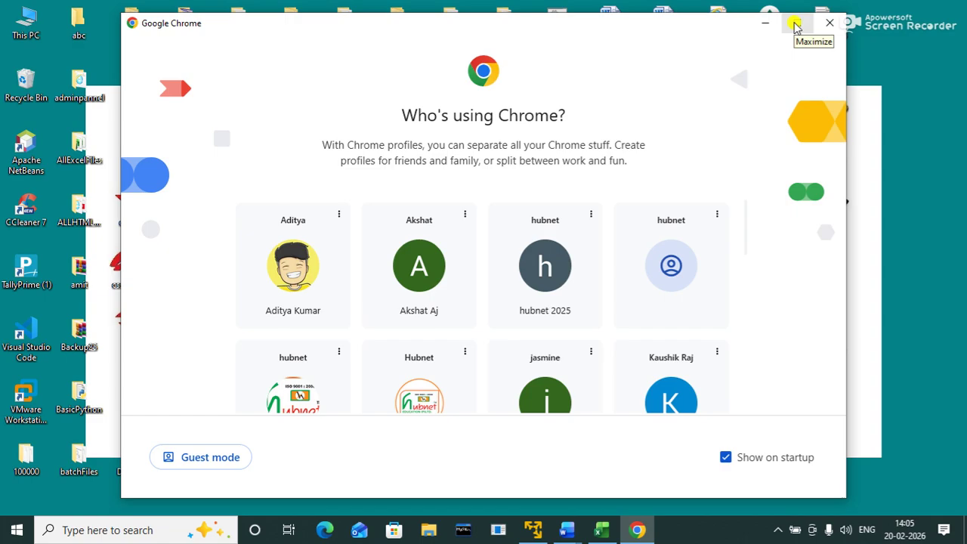
pyautogui.click(794, 22)
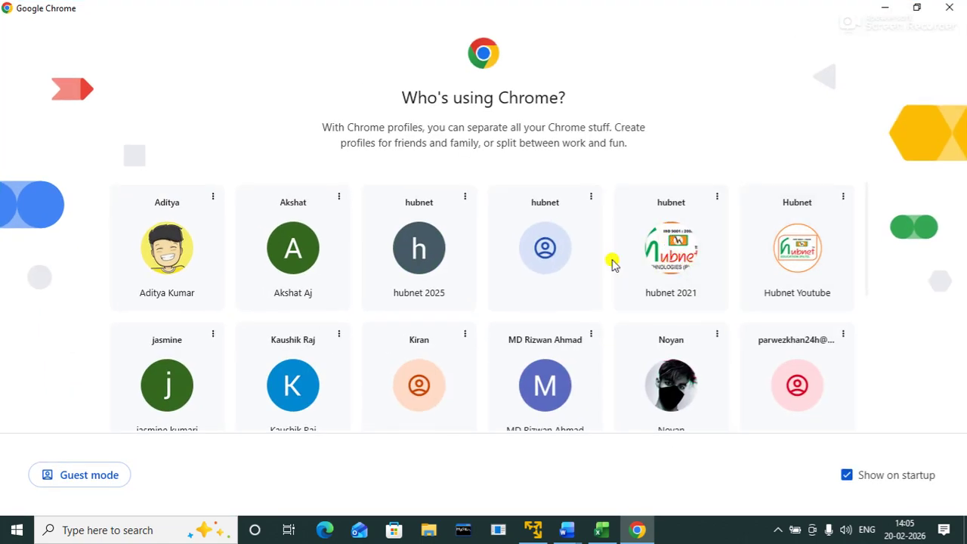
pyautogui.click(187, 258)
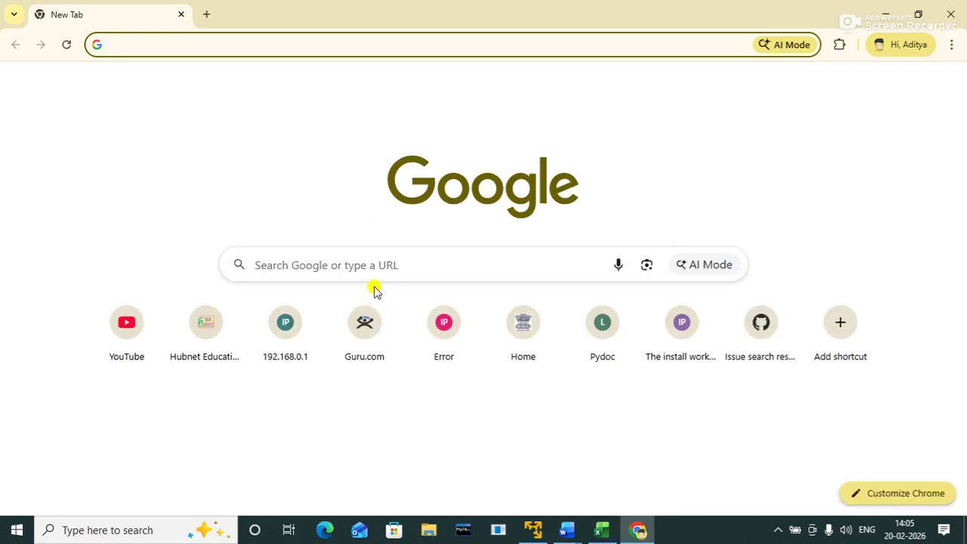
# Step: Search Google for 'qr code generator' and open the ME-QR sponsored result
pyautogui.click(374, 270)
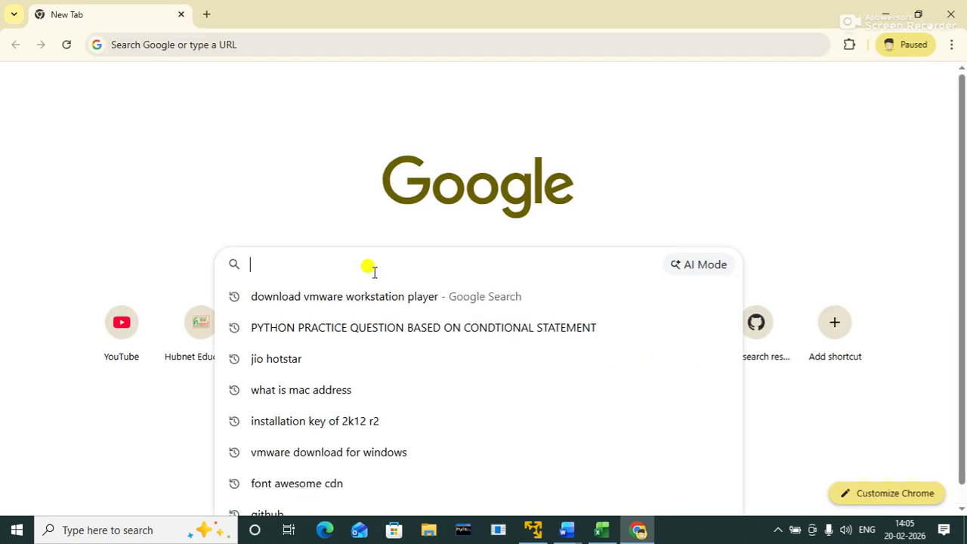
pyautogui.write('qr ')
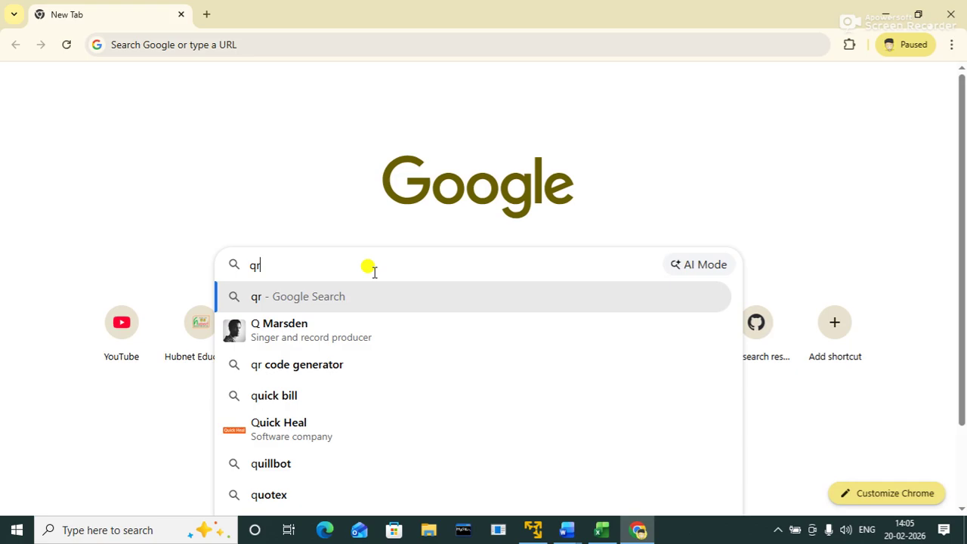
pyautogui.write('code')
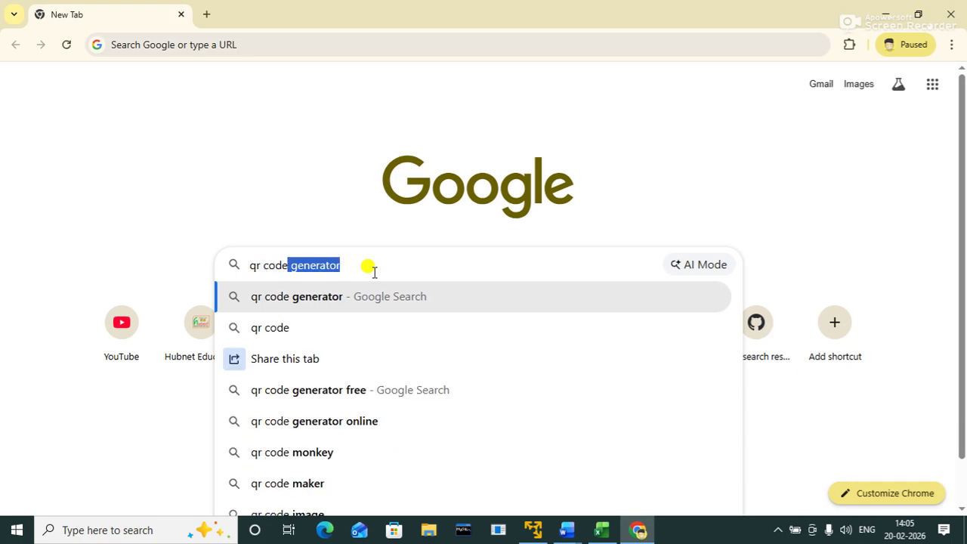
pyautogui.press('Right')
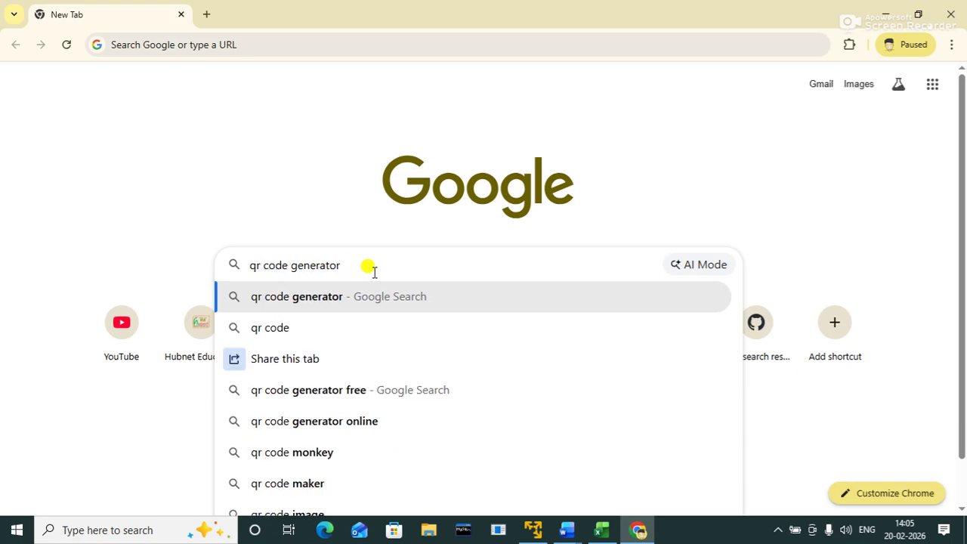
pyautogui.press('Return')
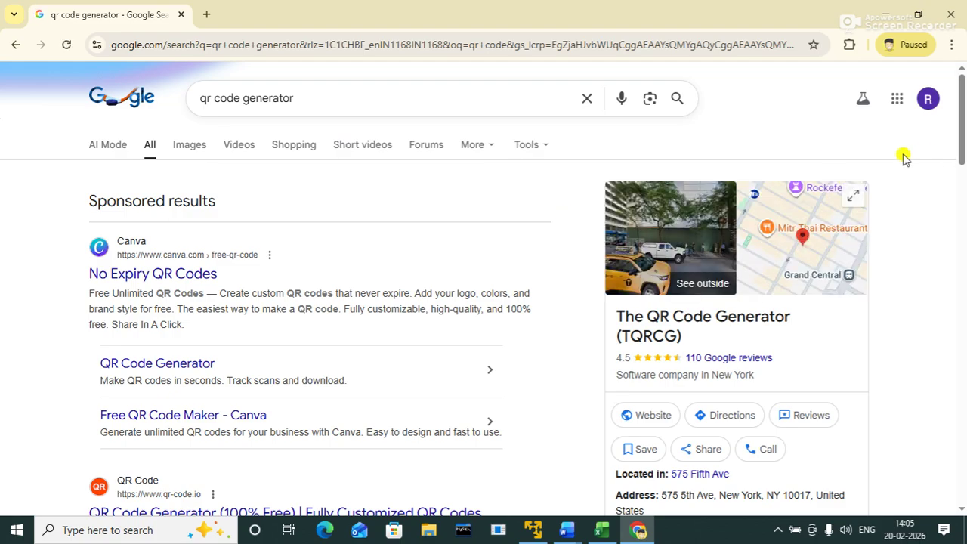
pyautogui.moveTo(961, 109); pyautogui.dragTo(963, 183)
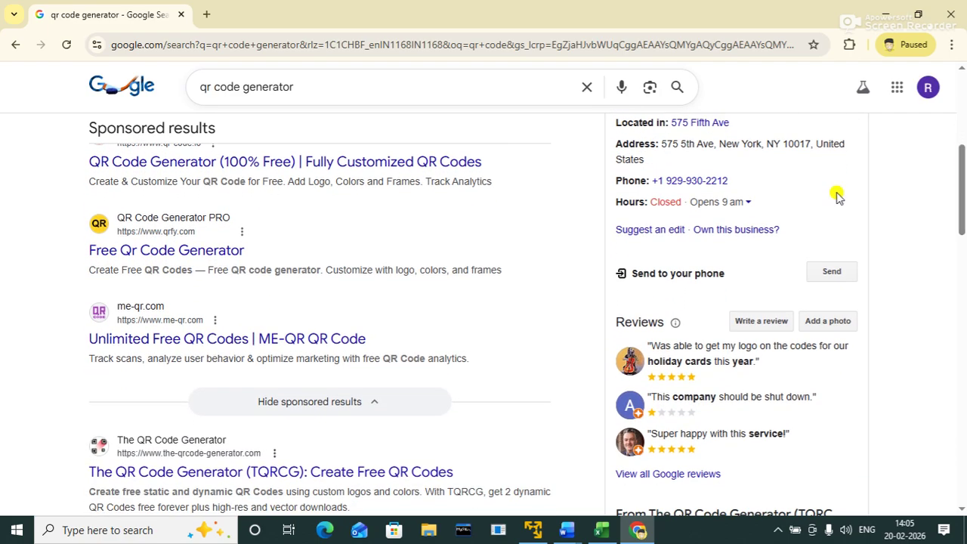
pyautogui.click(169, 339)
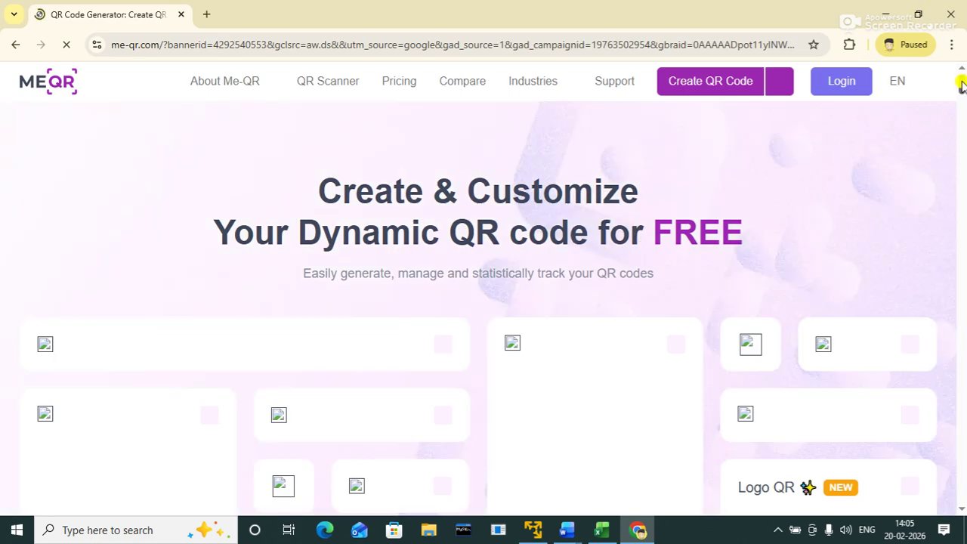
pyautogui.moveTo(960, 81); pyautogui.dragTo(962, 101)
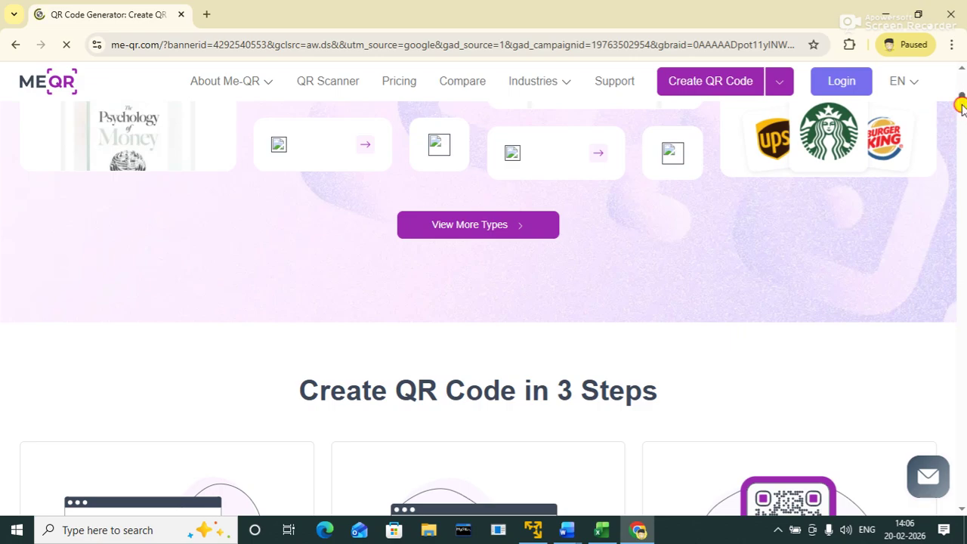
pyautogui.moveTo(960, 106); pyautogui.dragTo(959, 83)
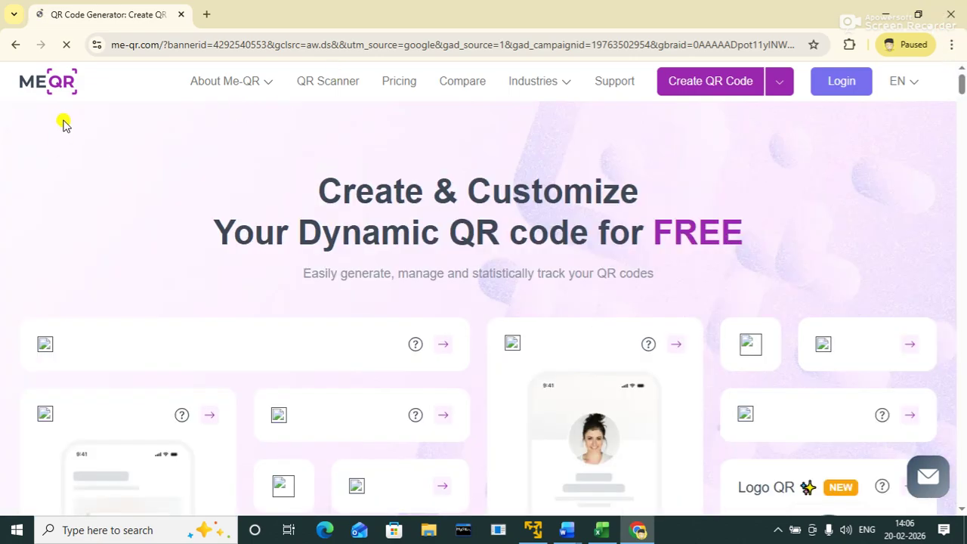
pyautogui.click(13, 47)
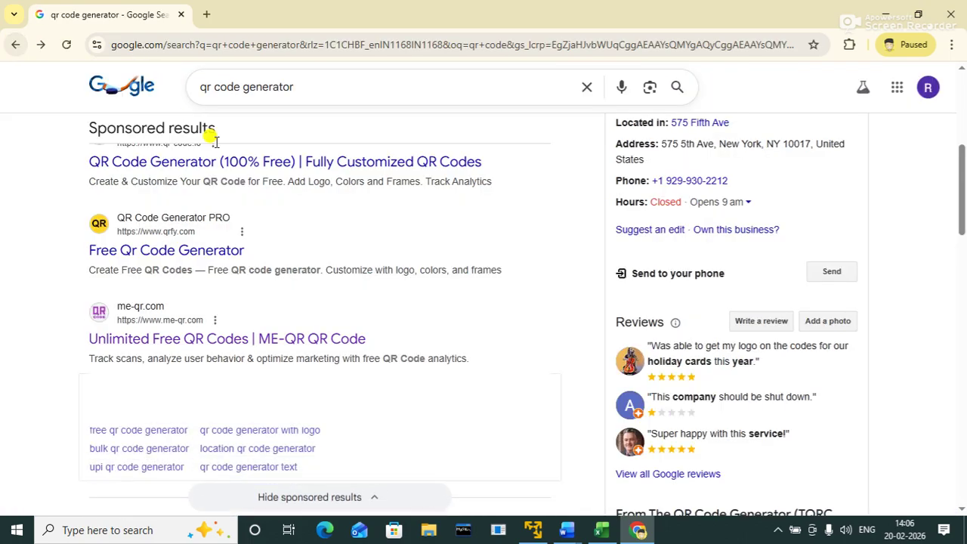
pyautogui.moveTo(961, 188); pyautogui.dragTo(962, 272)
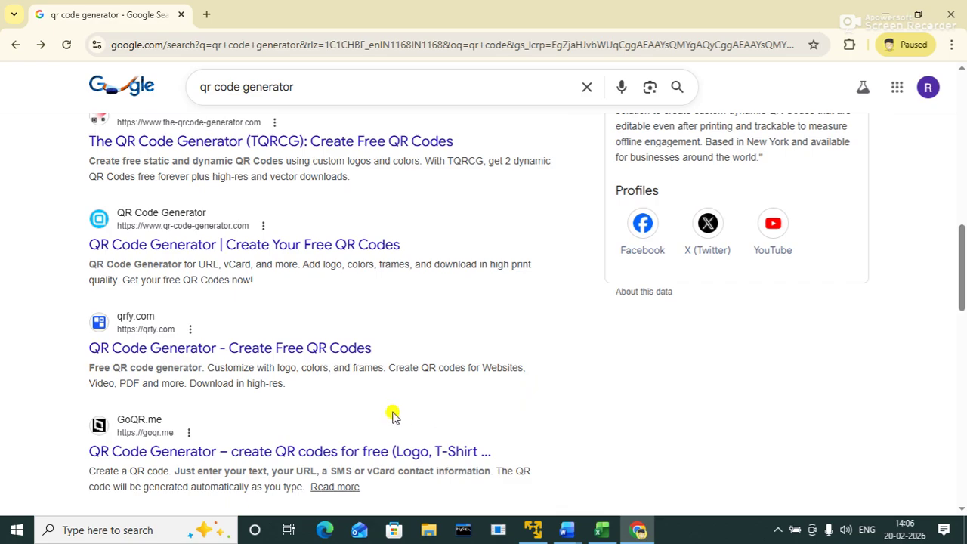
pyautogui.click(197, 246)
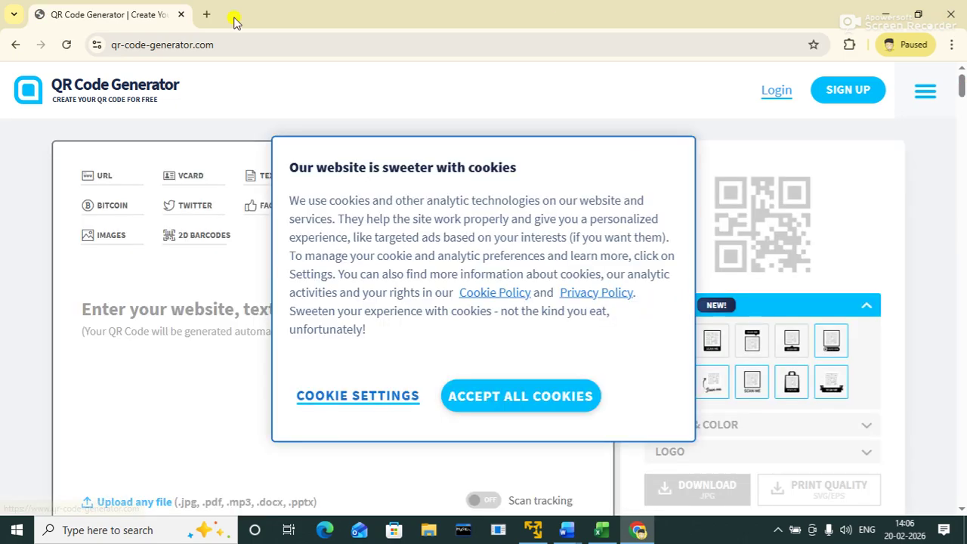
pyautogui.click(18, 49)
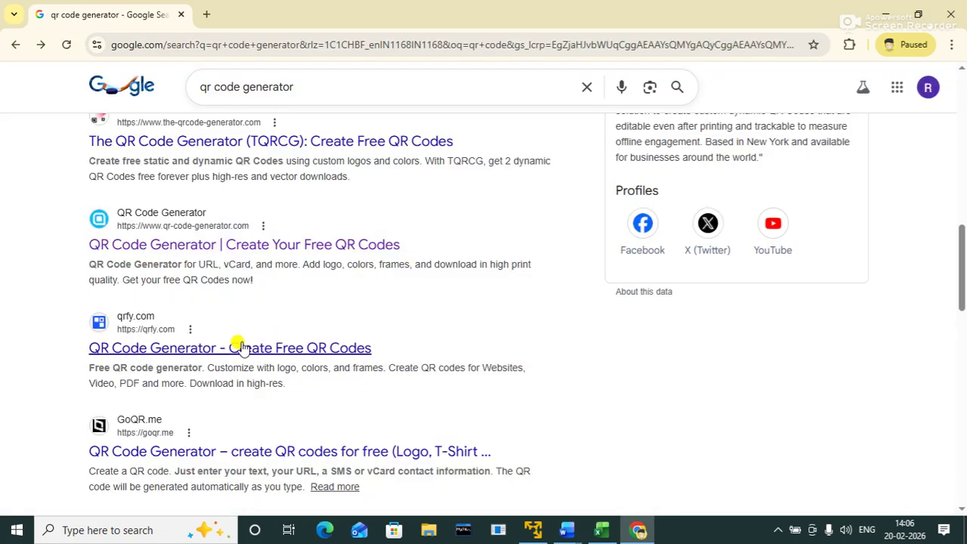
pyautogui.click(219, 349)
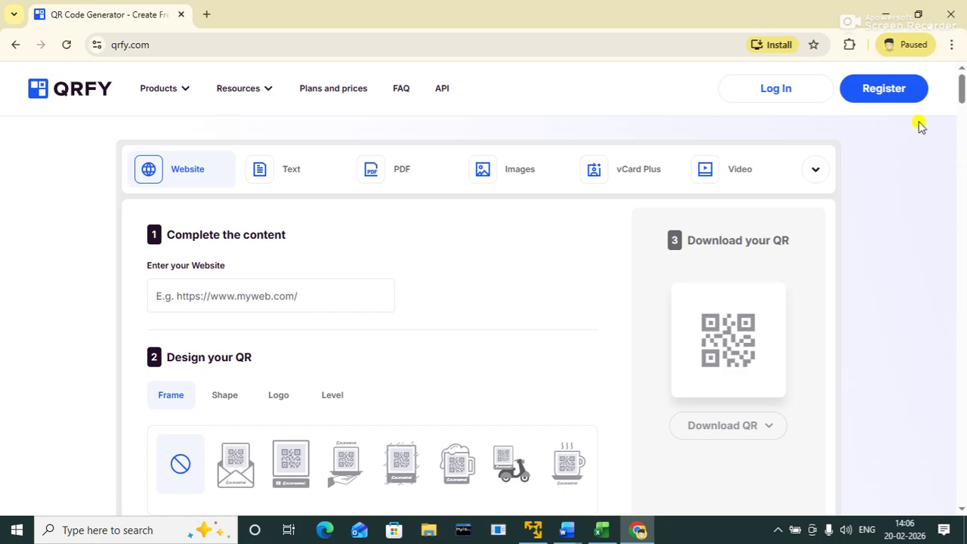
pyautogui.moveTo(959, 90); pyautogui.dragTo(910, 45)
pyautogui.click(11, 48)
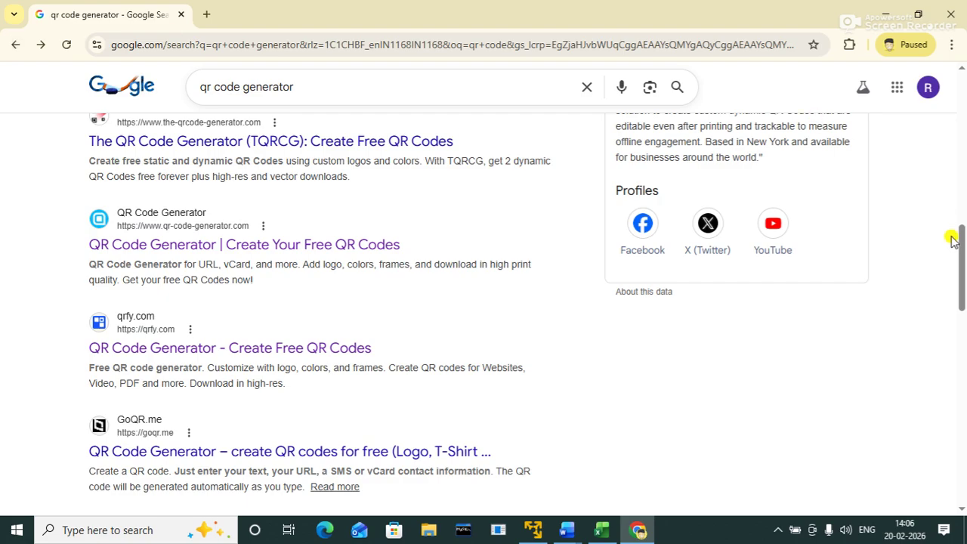
# Step: Change the query to 'payment qr code generator' and scroll through the UPI generator results
pyautogui.moveTo(959, 249); pyautogui.dragTo(852, 30)
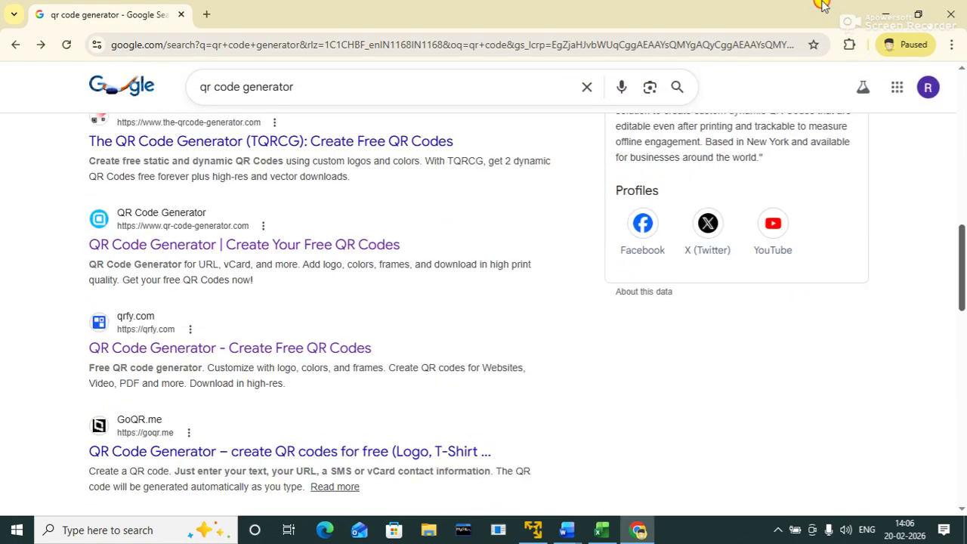
pyautogui.click(205, 87)
pyautogui.write('payment')
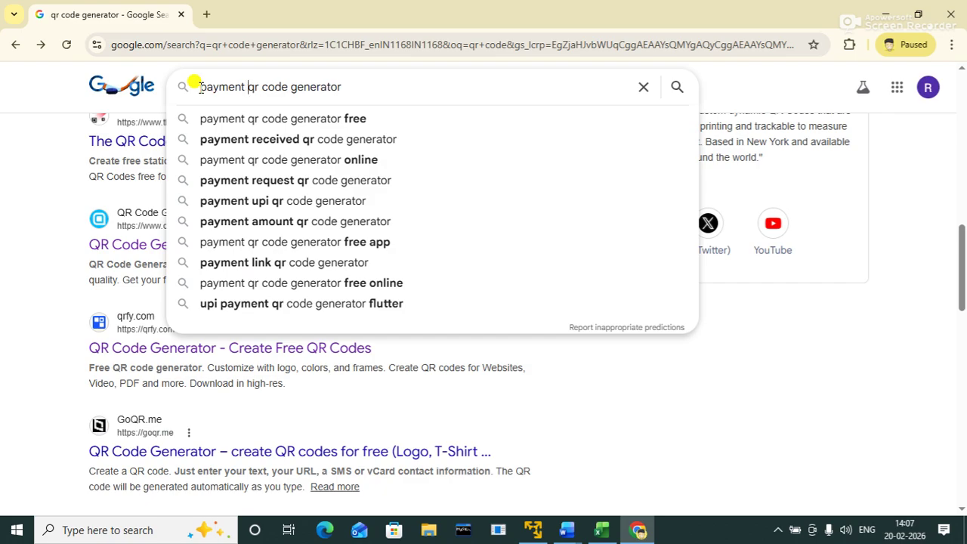
pyautogui.press('Return')
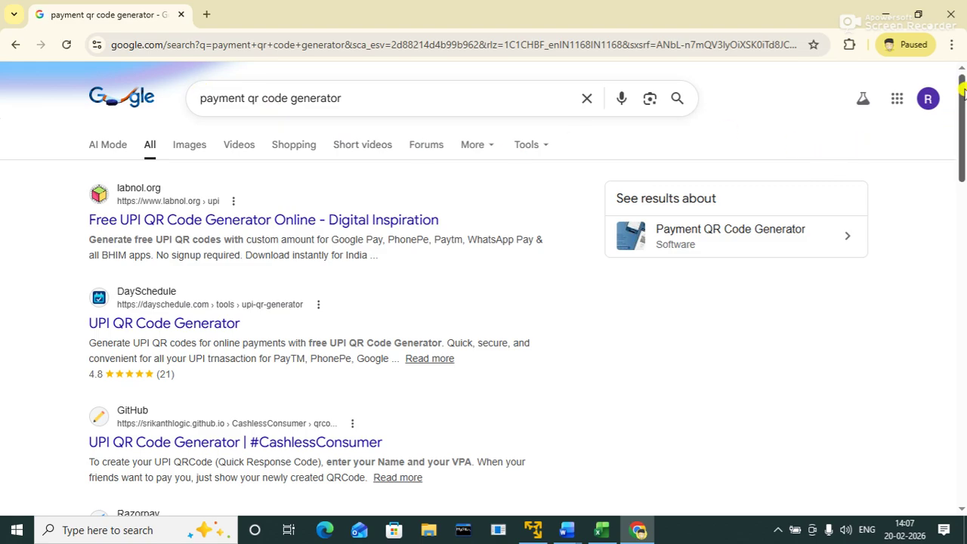
pyautogui.moveTo(961, 89); pyautogui.dragTo(963, 335)
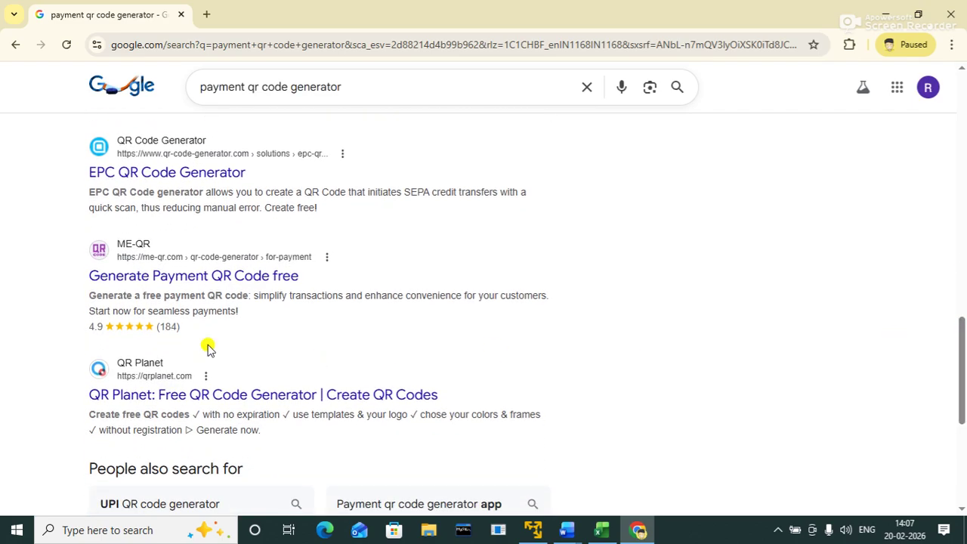
pyautogui.click(166, 276)
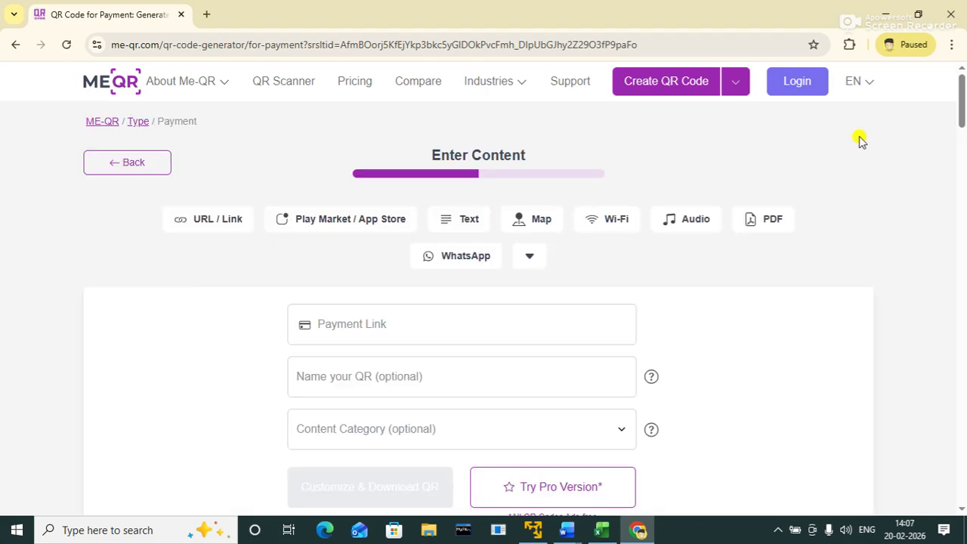
pyautogui.moveTo(957, 106)
pyautogui.mouseDown()
pyautogui.moveTo(957, 147)
pyautogui.moveTo(956, 122)
pyautogui.mouseUp()
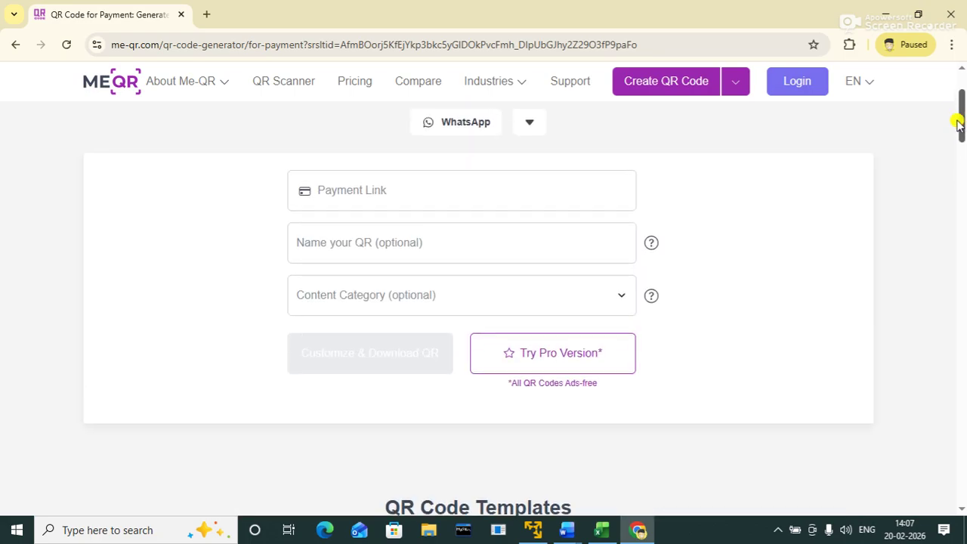
pyautogui.click(429, 190)
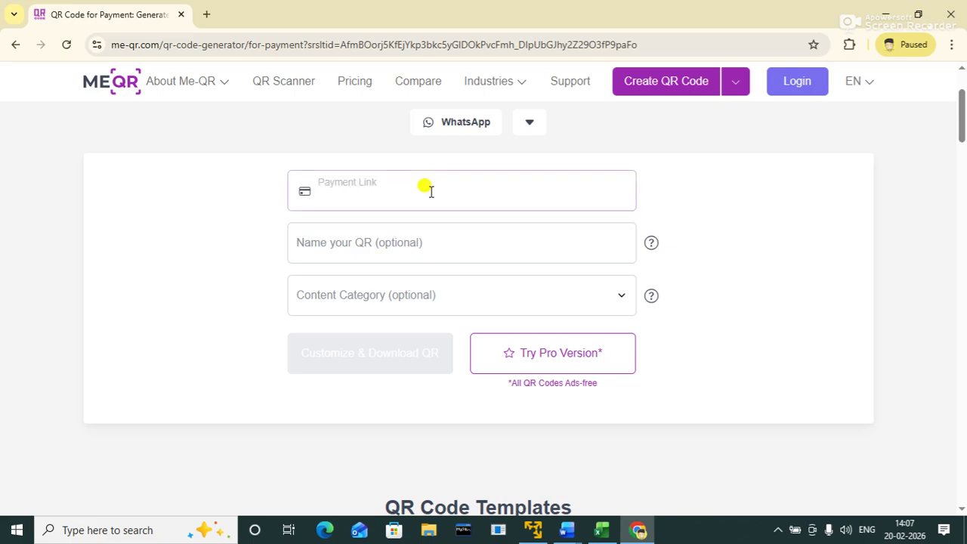
pyautogui.click(390, 241)
pyautogui.click(528, 299)
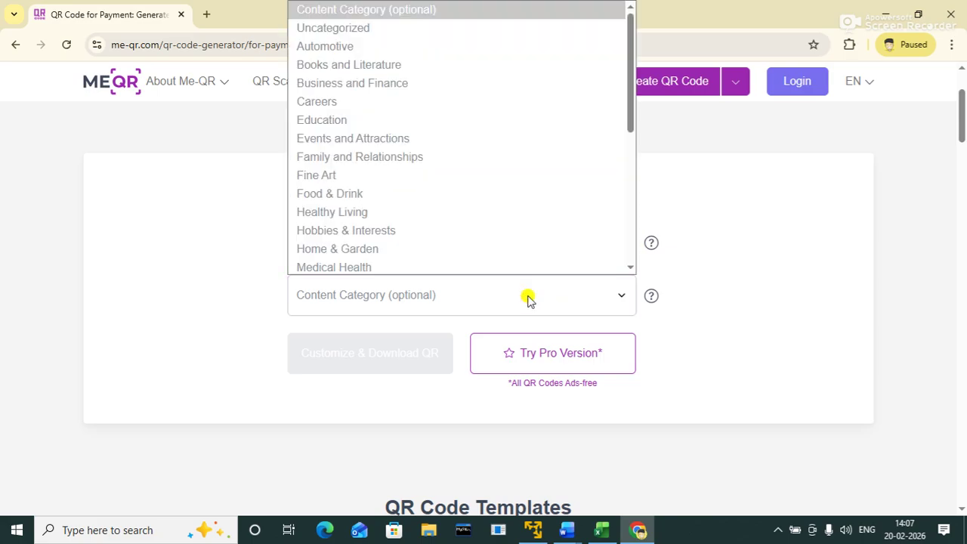
pyautogui.click(526, 301)
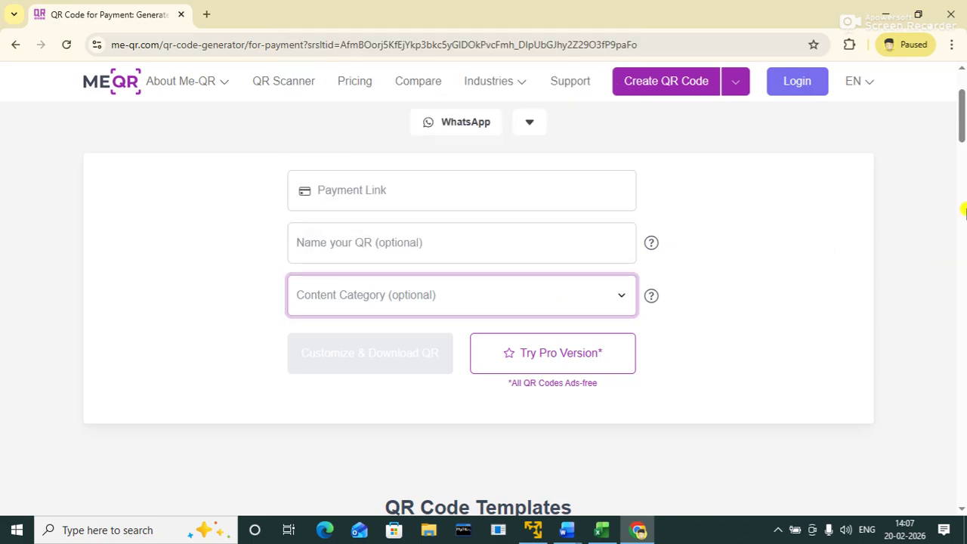
pyautogui.moveTo(961, 124); pyautogui.dragTo(929, 95)
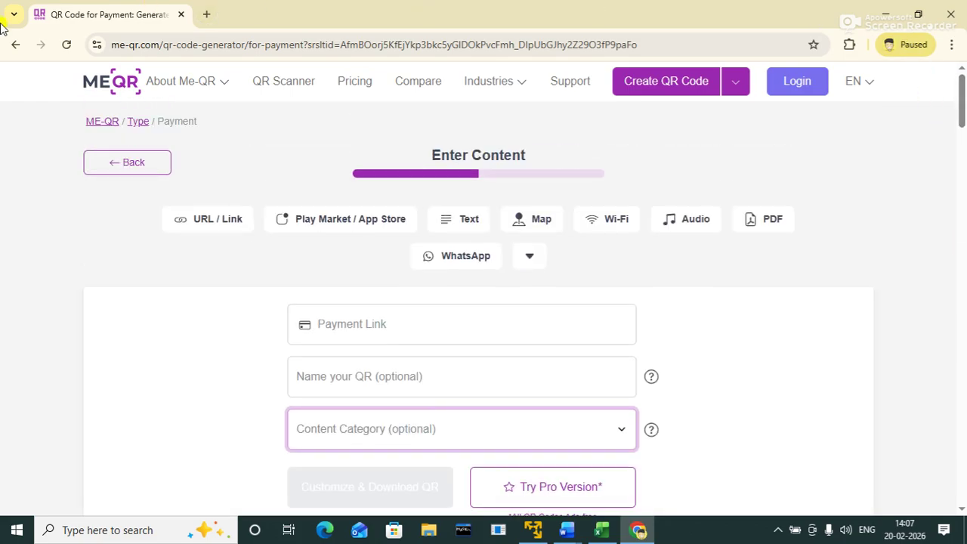
pyautogui.click(17, 44)
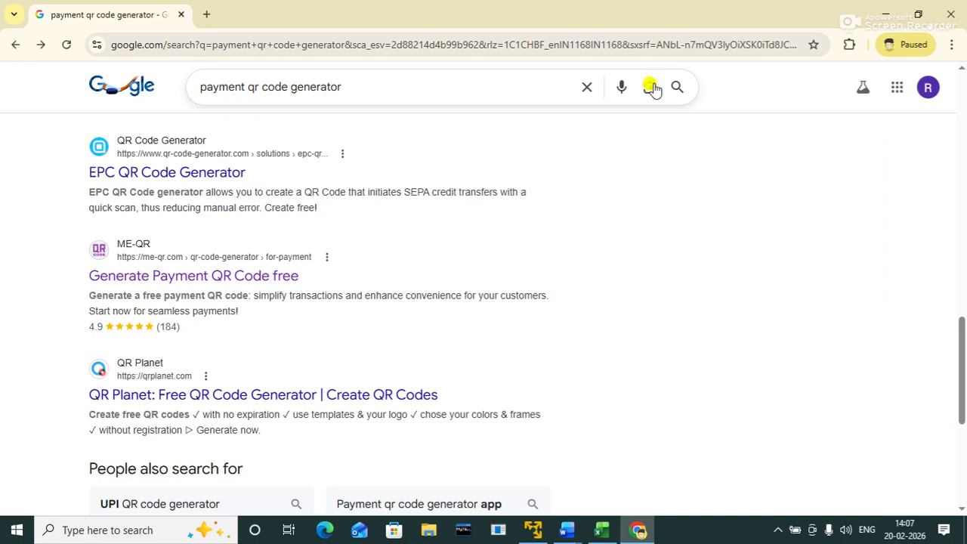
# Step: Scroll to DaySchedule's UPI QR form, dismiss the booking promo, and focus the UPI ID field
pyautogui.moveTo(961, 345); pyautogui.dragTo(897, 94)
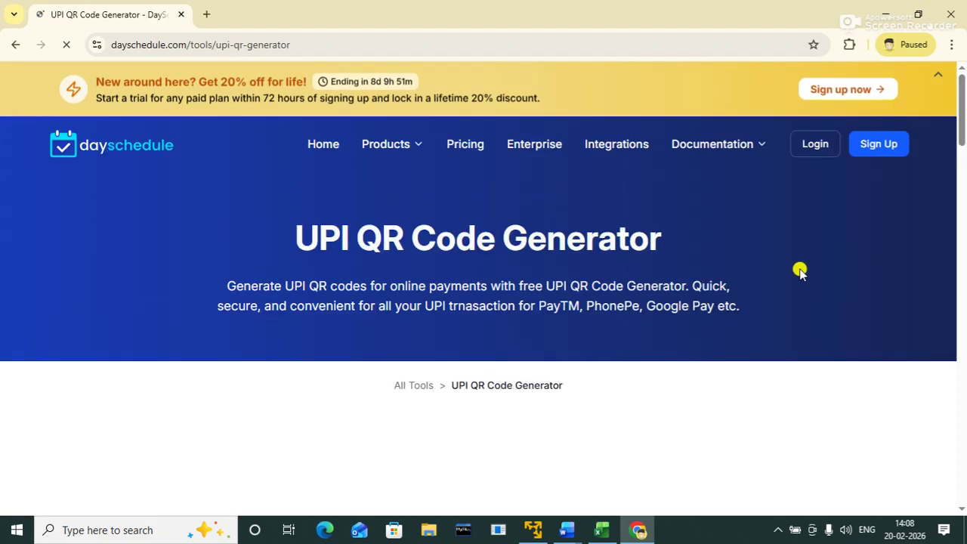
pyautogui.moveTo(959, 109); pyautogui.dragTo(962, 183)
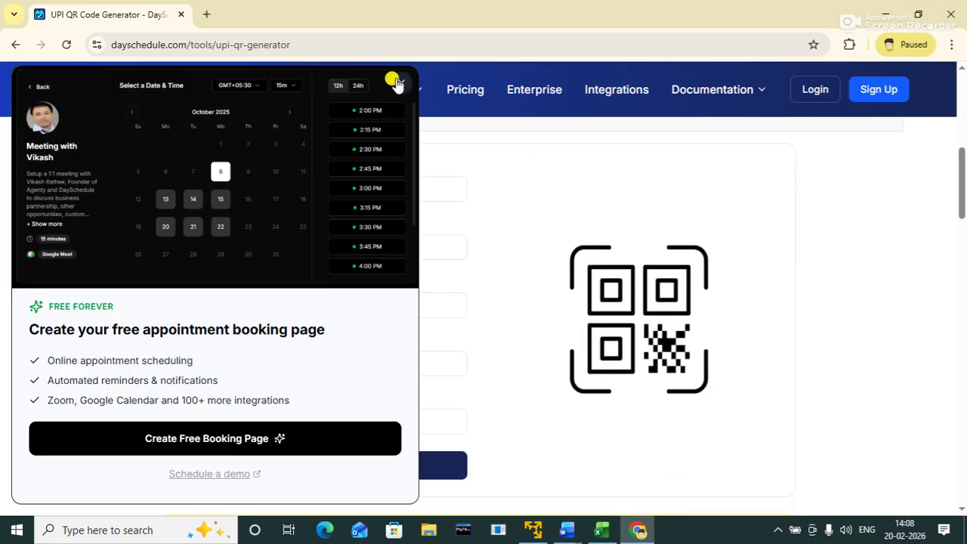
pyautogui.click(399, 84)
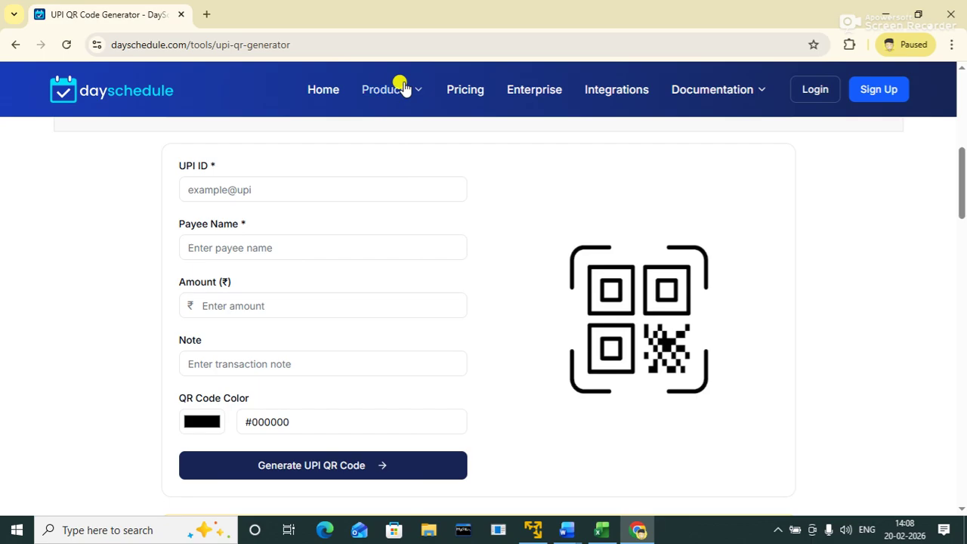
pyautogui.click(272, 189)
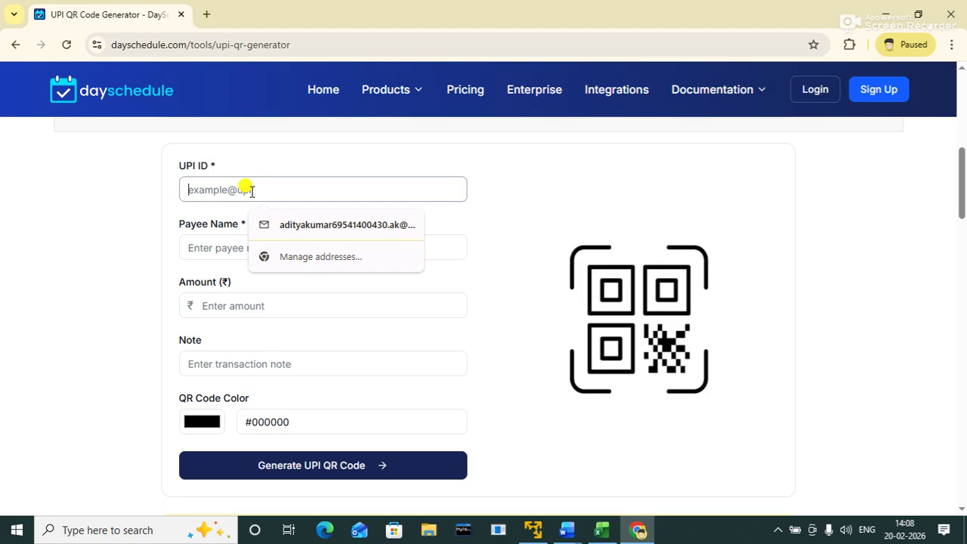
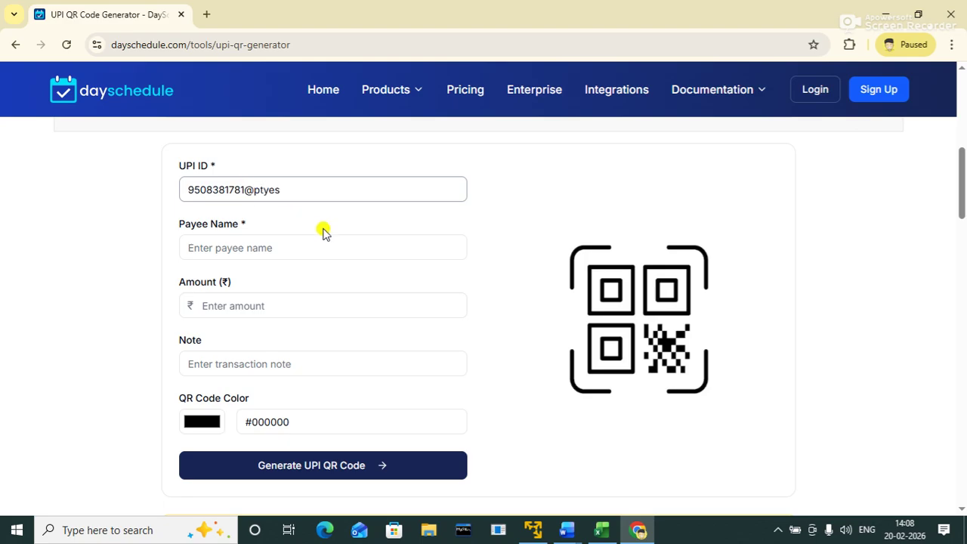
# Step: Fill in the UPI ID, the payee's name and an amount of 1 in the form
pyautogui.click(314, 247)
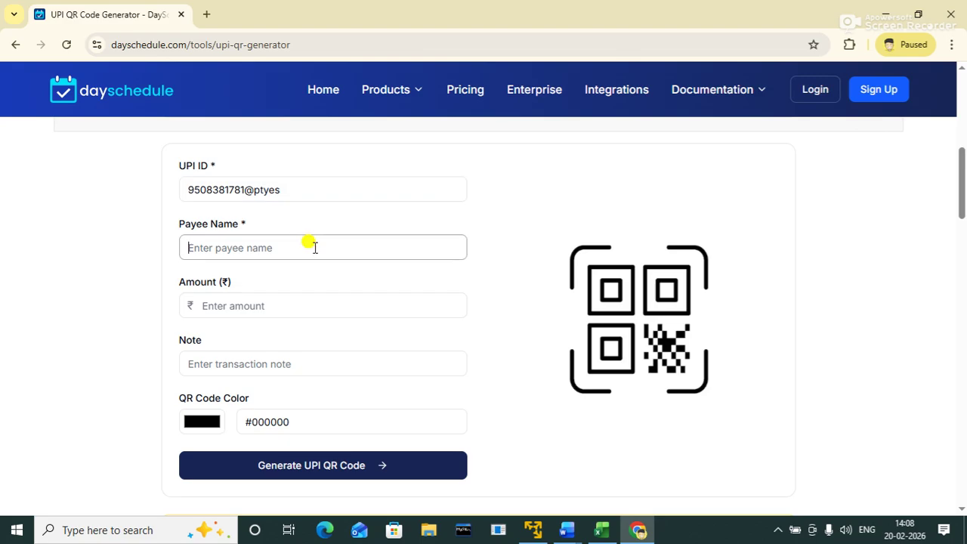
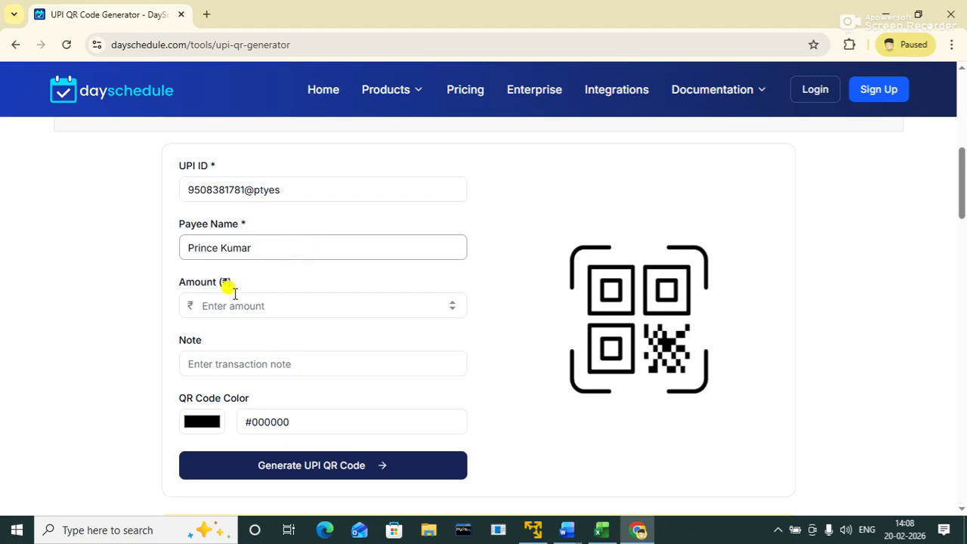
pyautogui.click(271, 305)
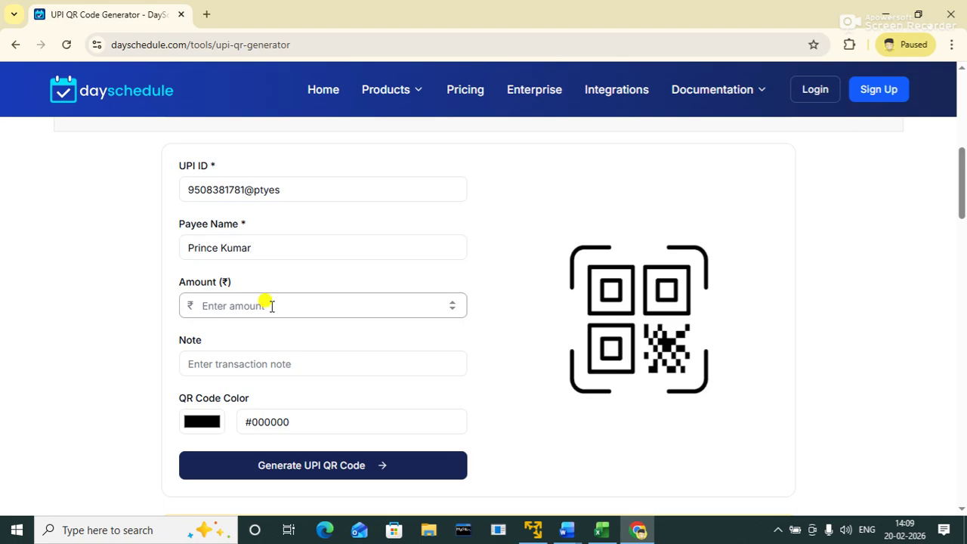
pyautogui.write('1')
pyautogui.click(260, 361)
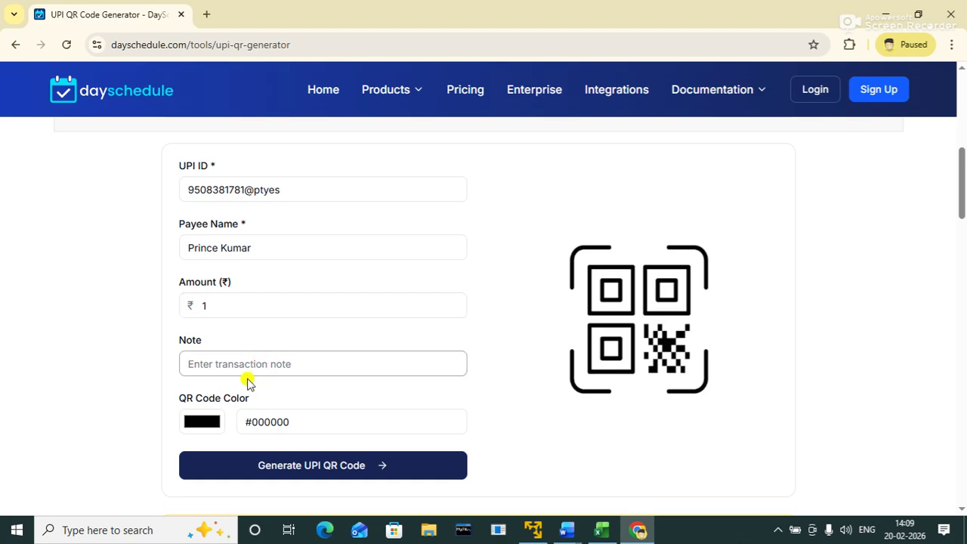
pyautogui.click(213, 429)
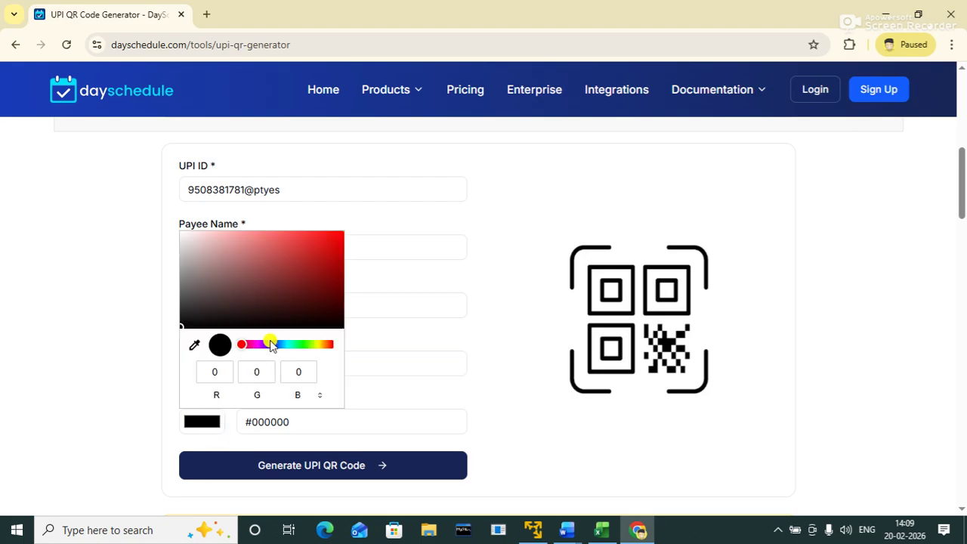
# Step: Set the QR colour to dark red #c20f0f and generate the UPI payment QR code
pyautogui.click(330, 257)
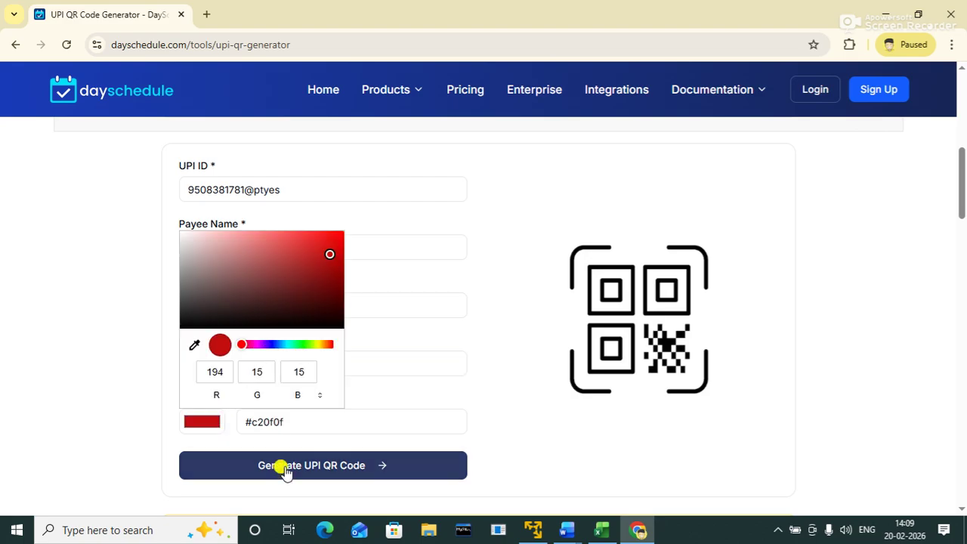
pyautogui.click(381, 423)
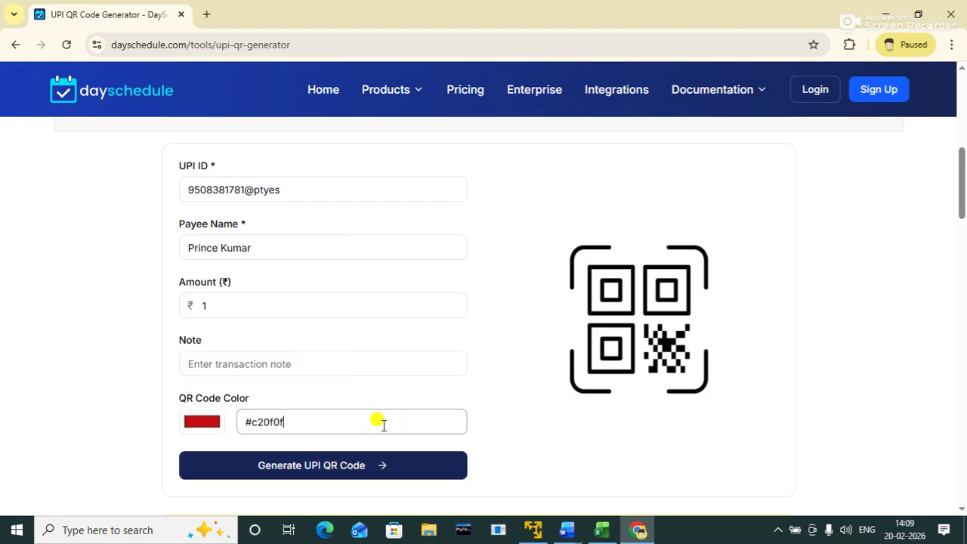
pyautogui.click(353, 472)
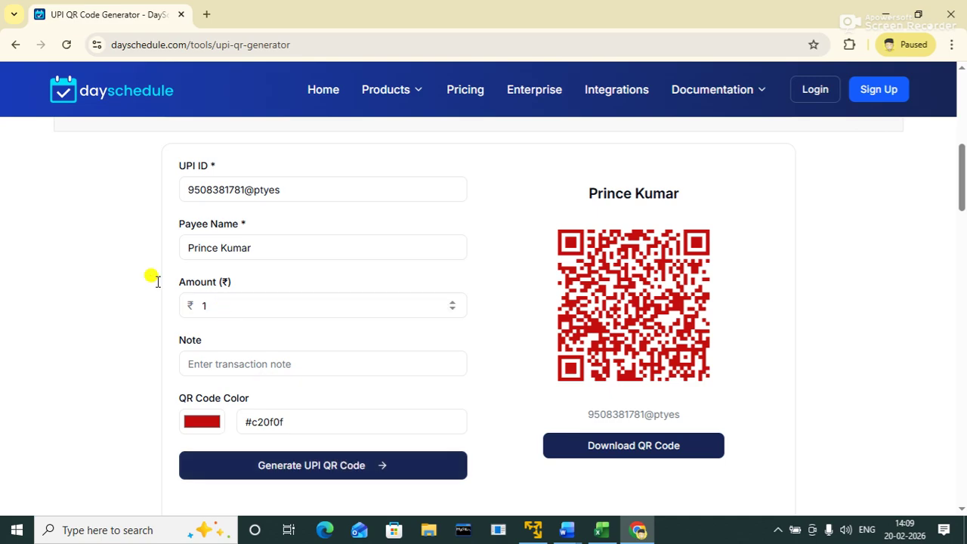
# Step: Go back to the 'payment qr code generator' Google results
pyautogui.click(15, 43)
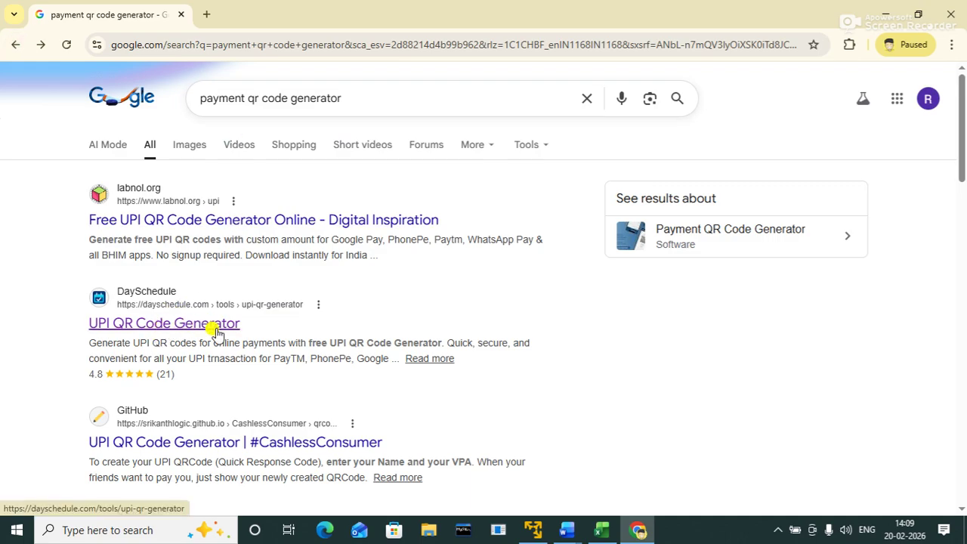
pyautogui.click(182, 443)
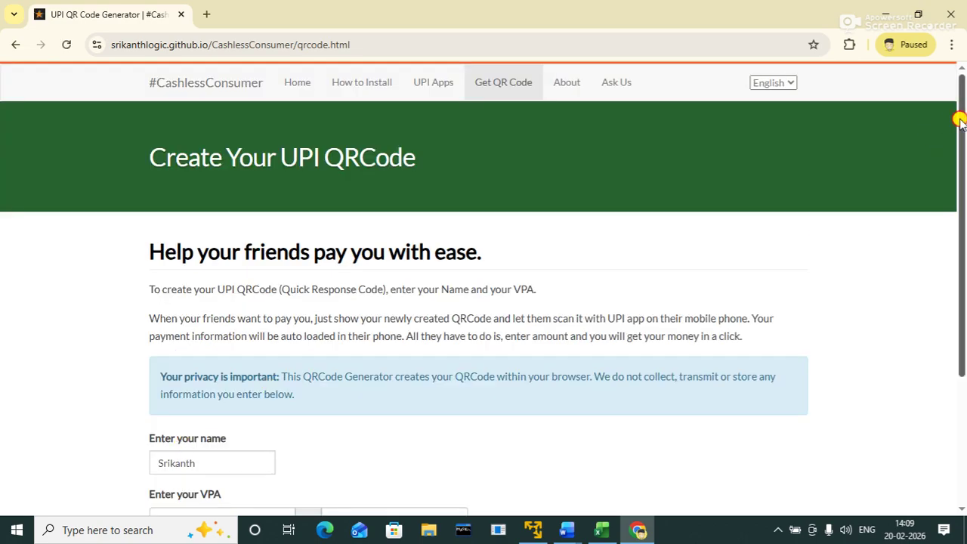
pyautogui.moveTo(964, 117); pyautogui.dragTo(964, 249)
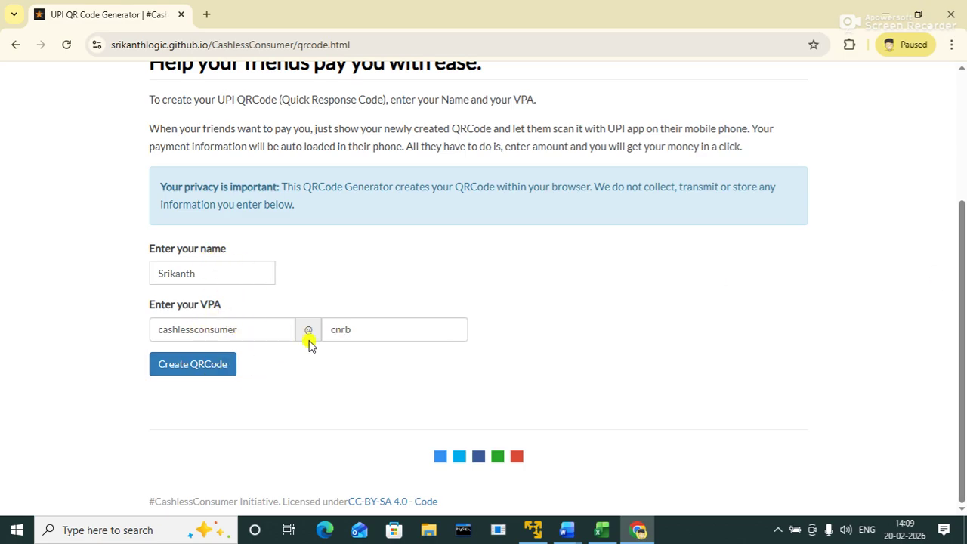
pyautogui.click(16, 45)
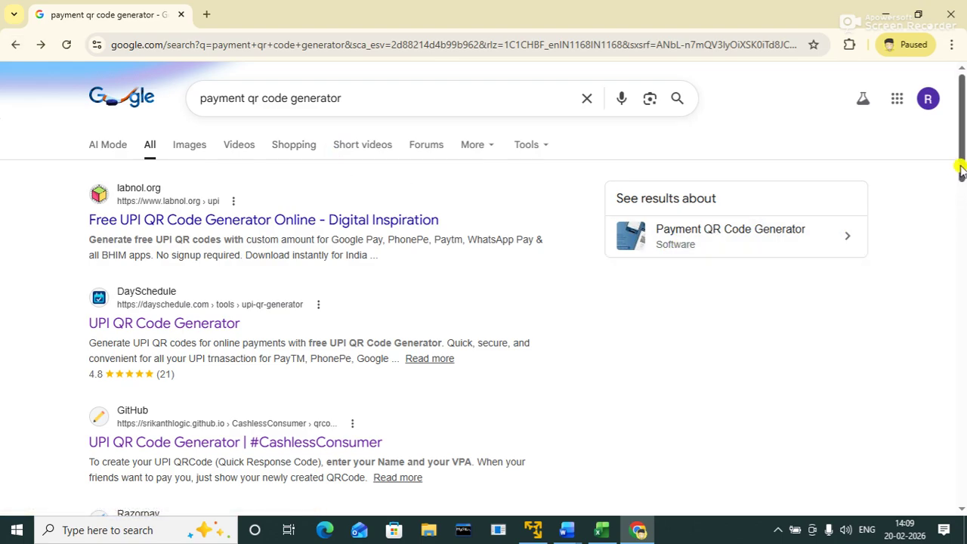
pyautogui.moveTo(962, 161); pyautogui.dragTo(958, 248)
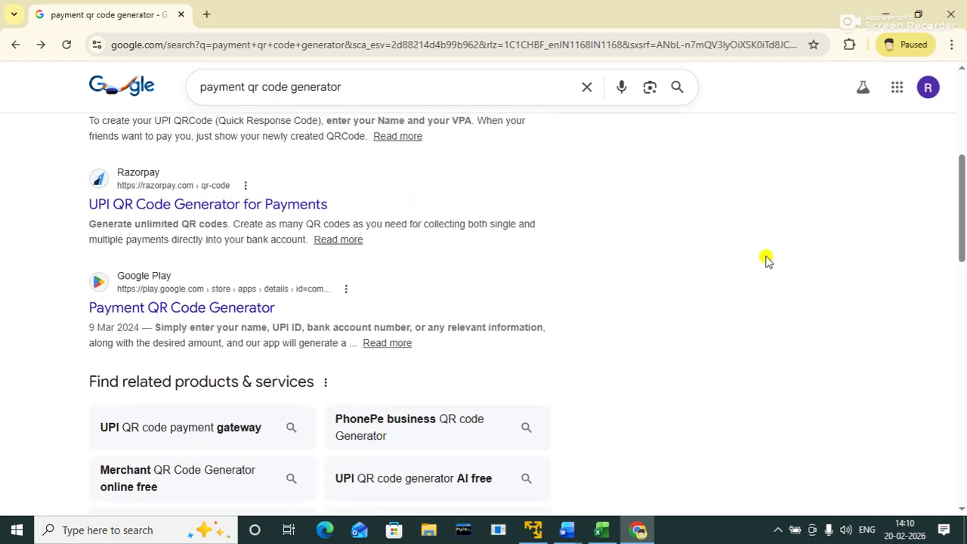
pyautogui.click(254, 202)
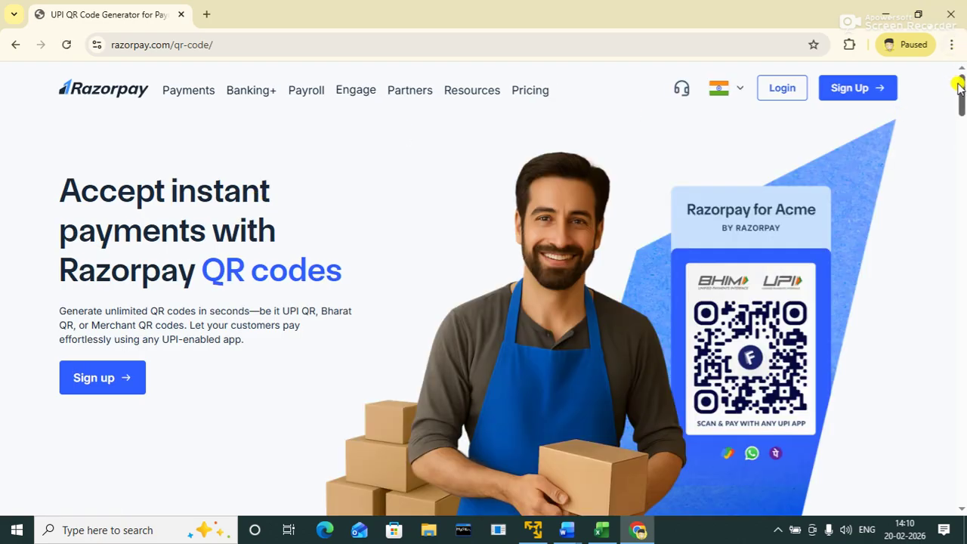
pyautogui.moveTo(960, 82); pyautogui.dragTo(962, 259)
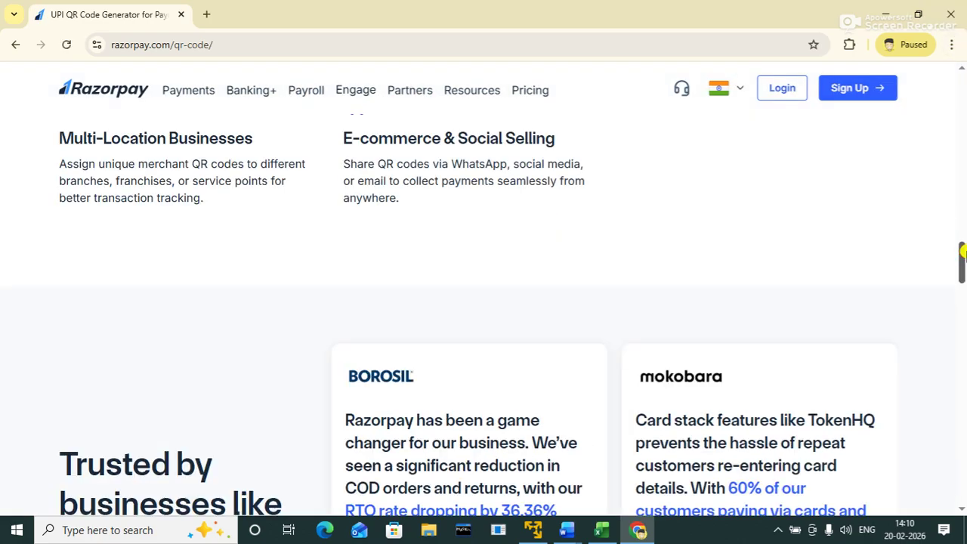
pyautogui.click(16, 45)
pyautogui.moveTo(961, 212); pyautogui.dragTo(944, 269)
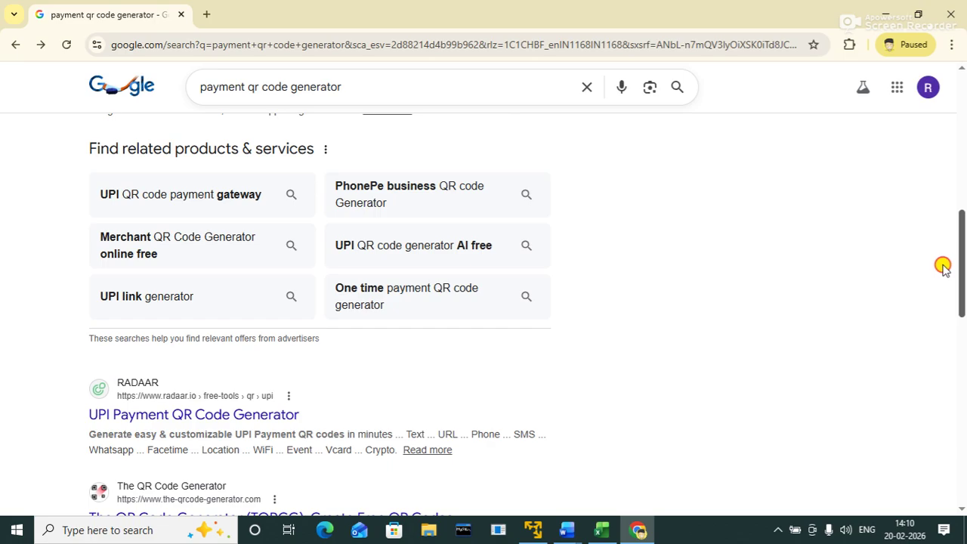
pyautogui.click(222, 416)
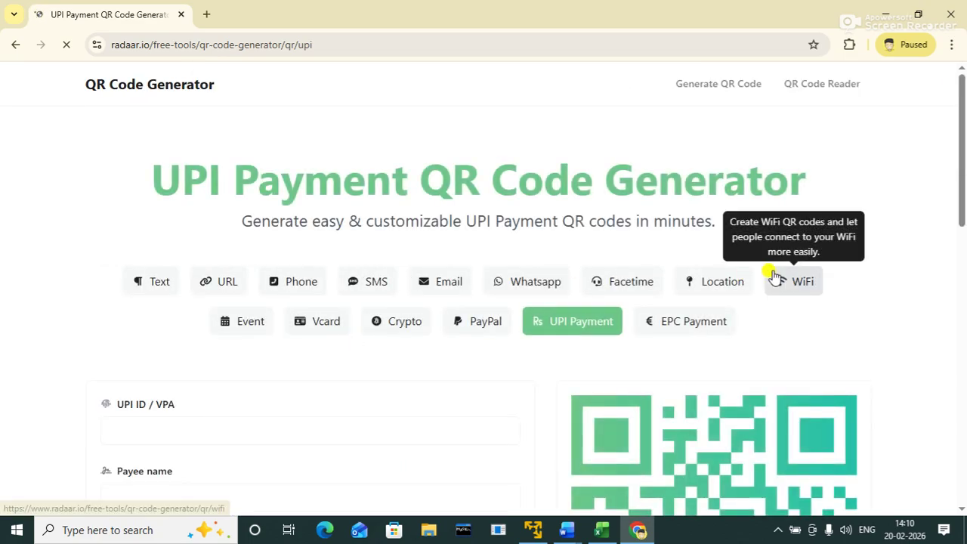
pyautogui.moveTo(959, 144); pyautogui.dragTo(944, 123)
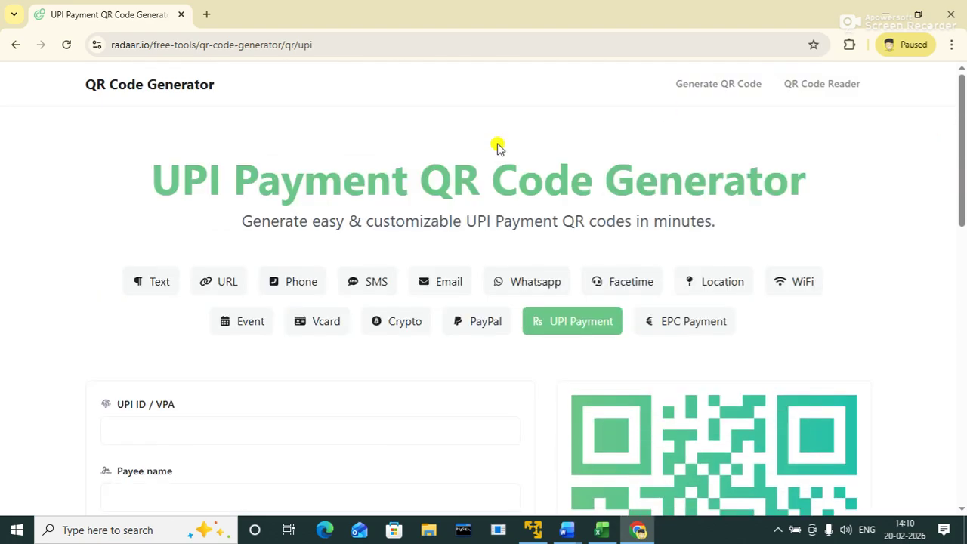
pyautogui.click(10, 46)
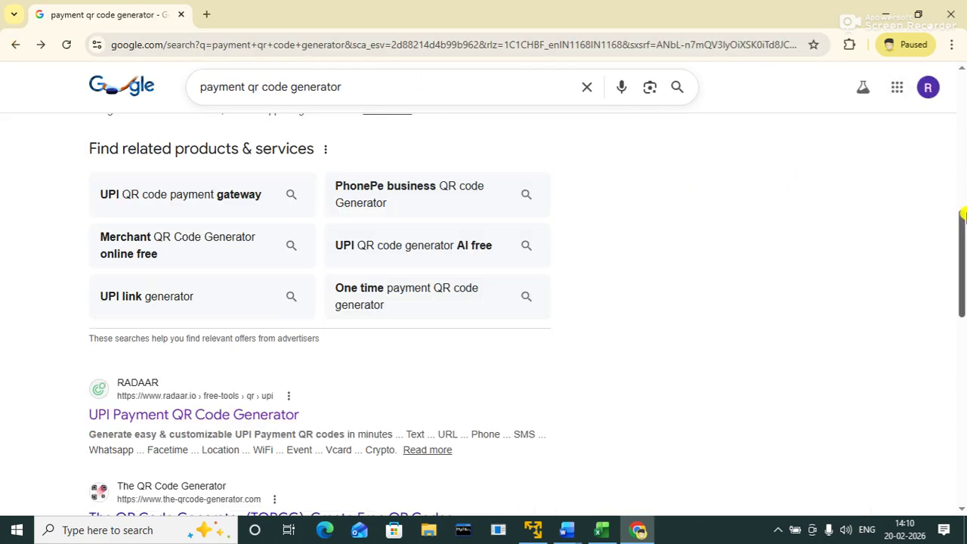
# Step: Open labnol.org's 'Free UPI QR Code Generator Online' result and scroll to its payee form
pyautogui.moveTo(961, 231); pyautogui.dragTo(944, 71)
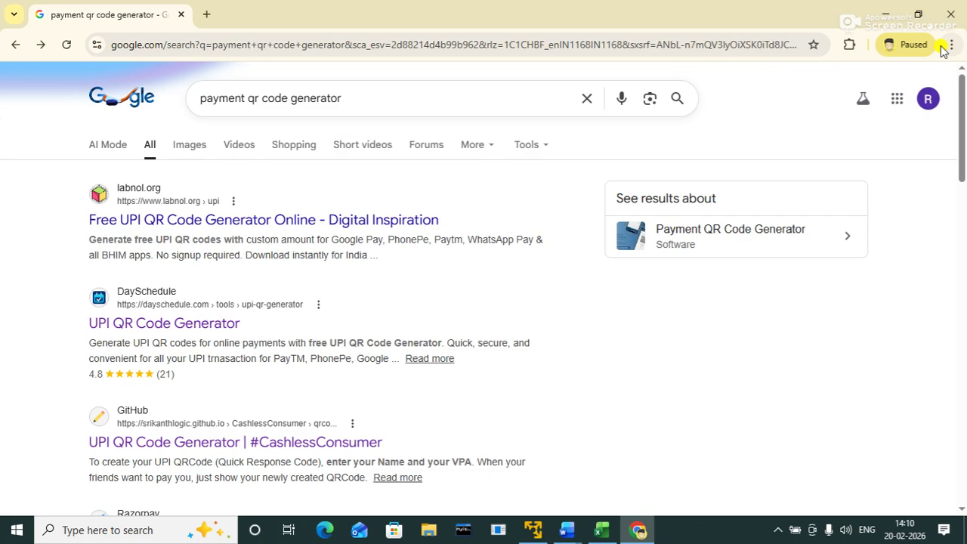
pyautogui.click(400, 220)
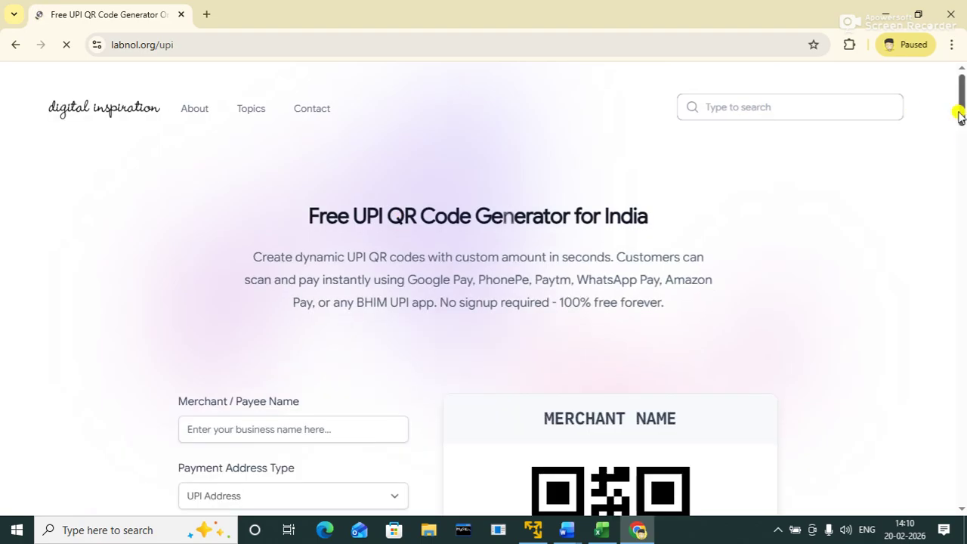
pyautogui.moveTo(961, 116); pyautogui.dragTo(963, 144)
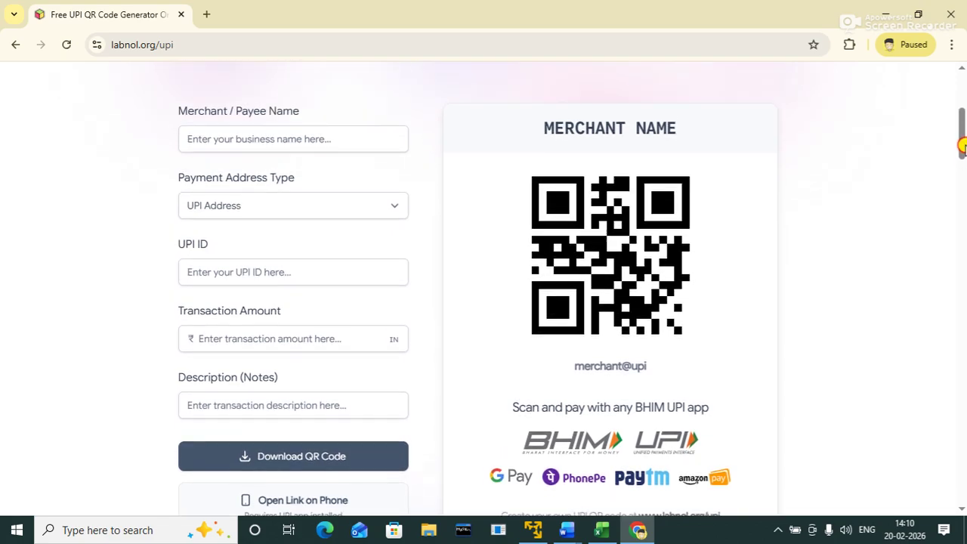
pyautogui.click(326, 140)
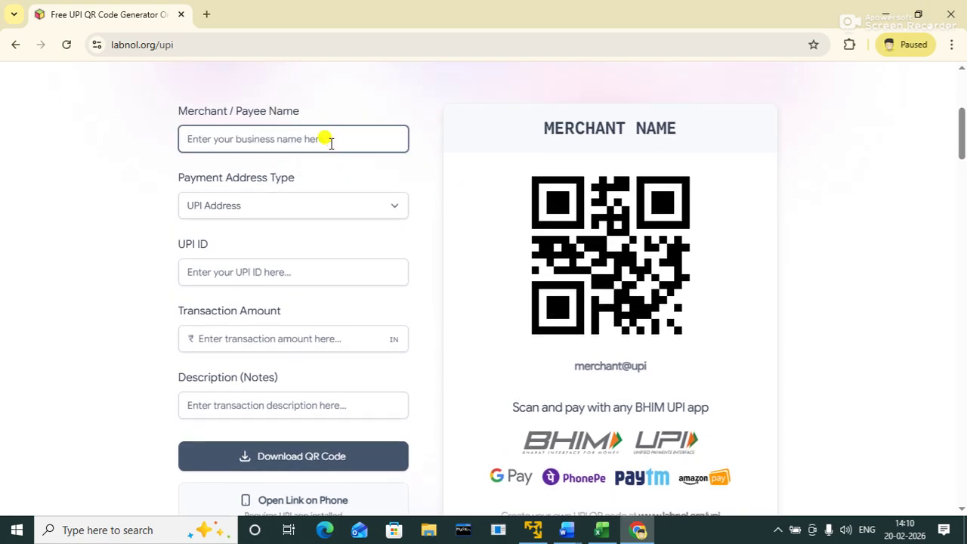
# Step: Enter the payee's name and keep UPI Address as the payment address type
pyautogui.write('p')
pyautogui.press('BackSpace')
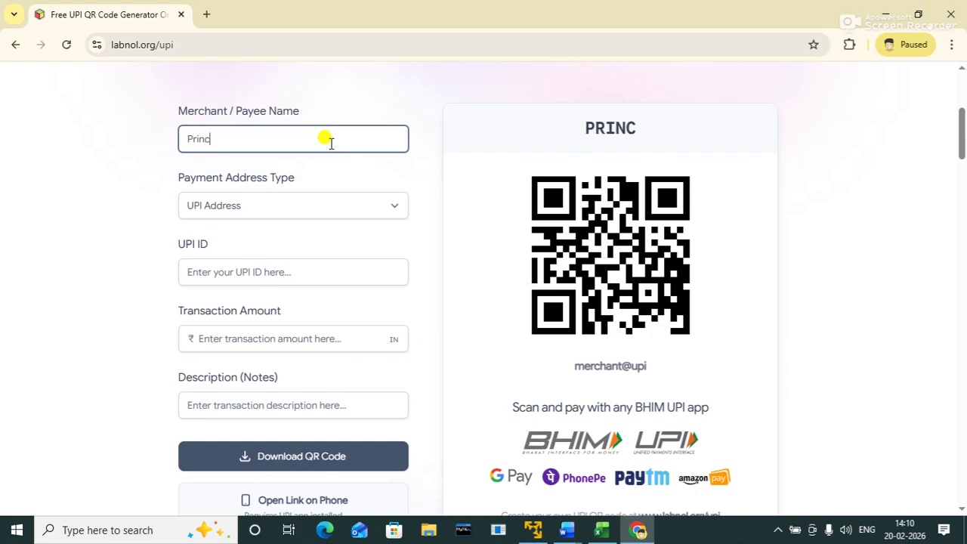
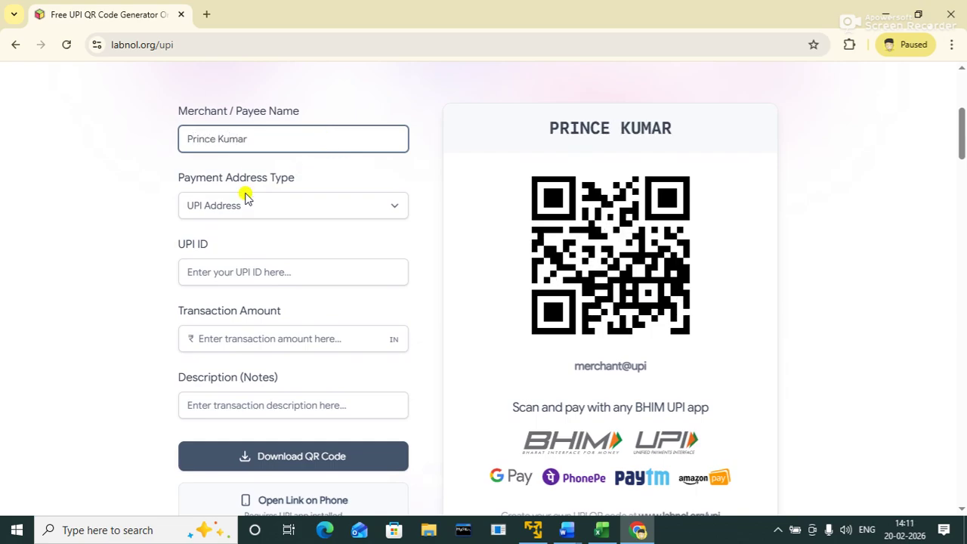
pyautogui.click(281, 205)
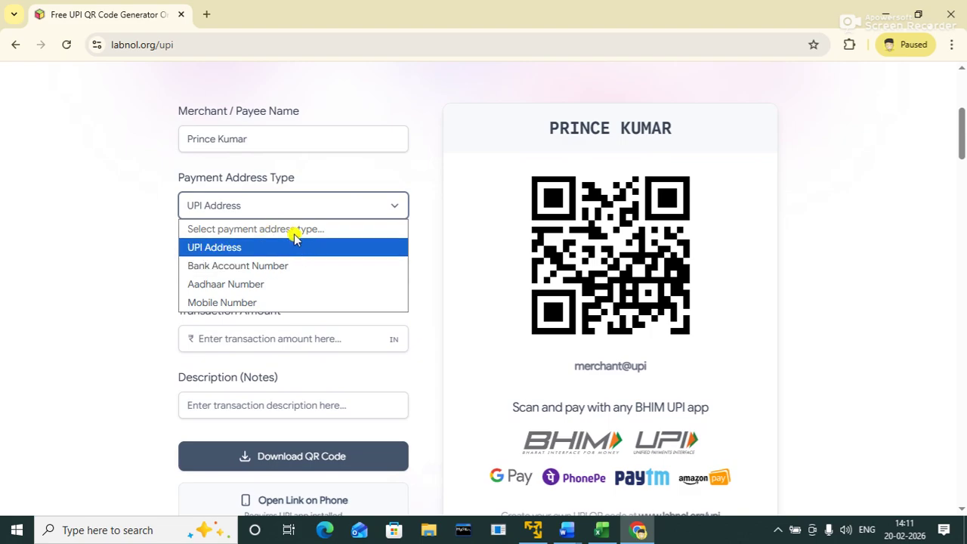
pyautogui.click(247, 249)
pyautogui.click(234, 276)
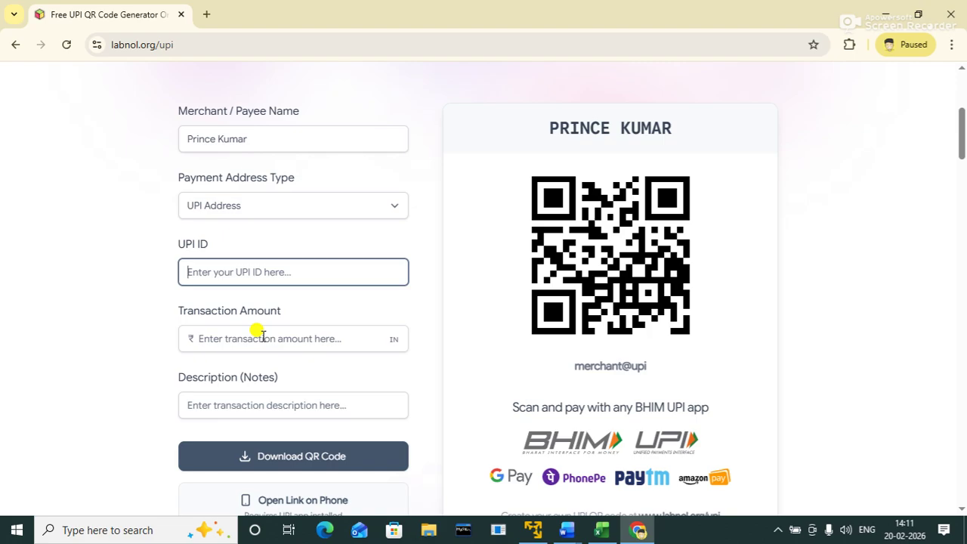
pyautogui.moveTo(960, 147)
pyautogui.mouseDown()
pyautogui.moveTo(961, 162)
pyautogui.moveTo(960, 127)
pyautogui.moveTo(961, 153)
pyautogui.mouseUp()
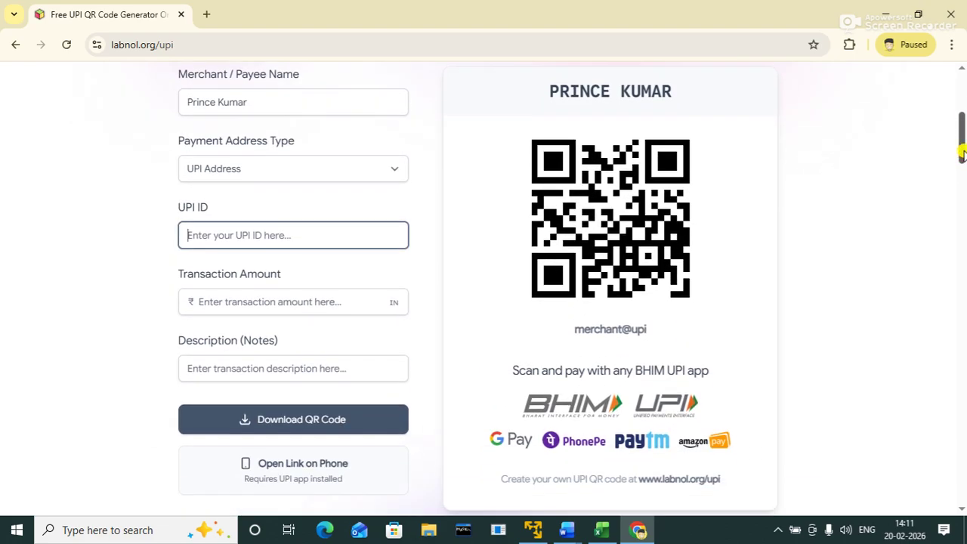